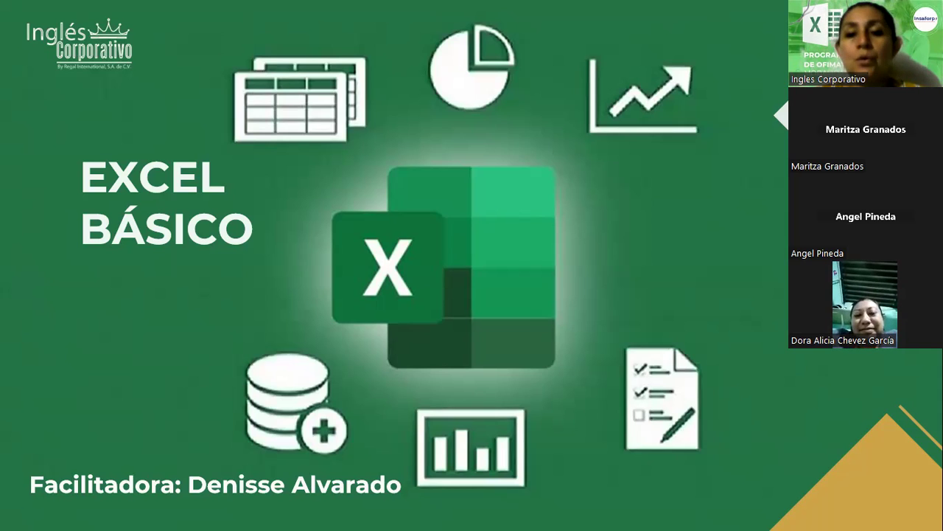
Advance the slideshow past the buscar y reemplazar title slide to the Objetivo slide.
left_click(630, 239)
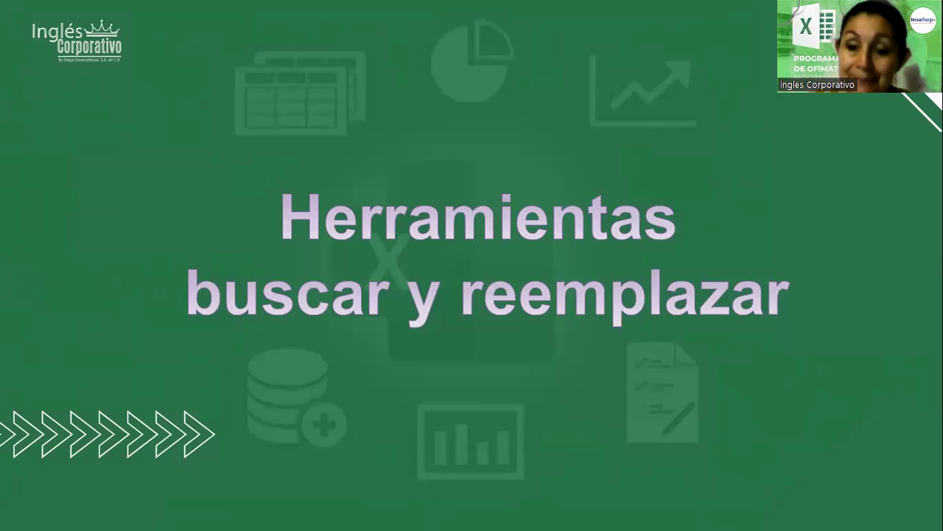
left_click(488, 129)
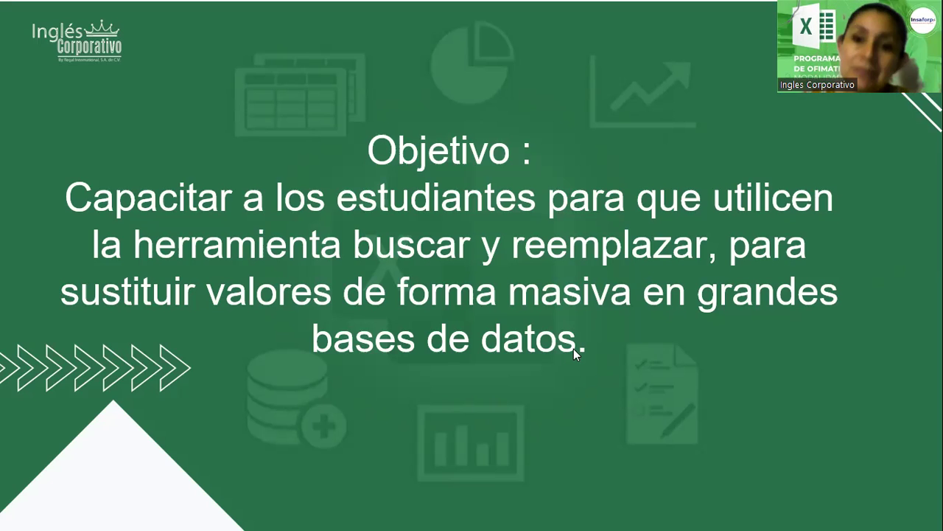
Advance to the slide defining Buscar y reemplazar, illustrated with its dialog.
left_click(631, 341)
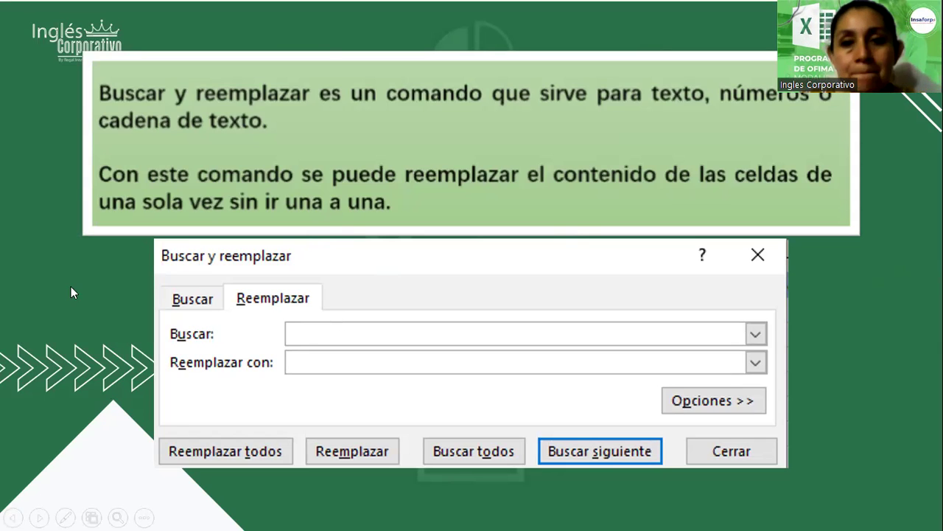
End the slideshow to reveal the Buscar y reemplazar.xlsx vendor sales workbook.
left_click(512, 386)
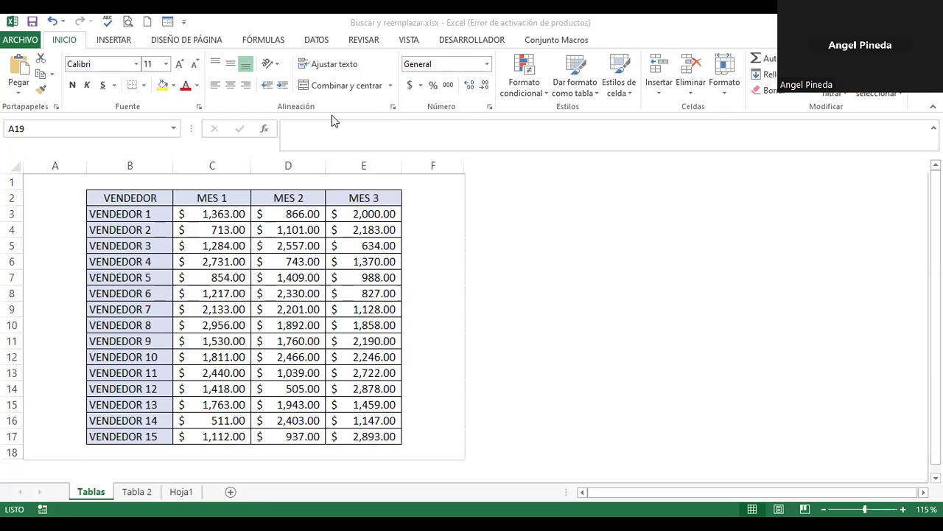
Select cell E8 and open the Buscar y seleccionar menu on the Inicio tab.
left_click(351, 291)
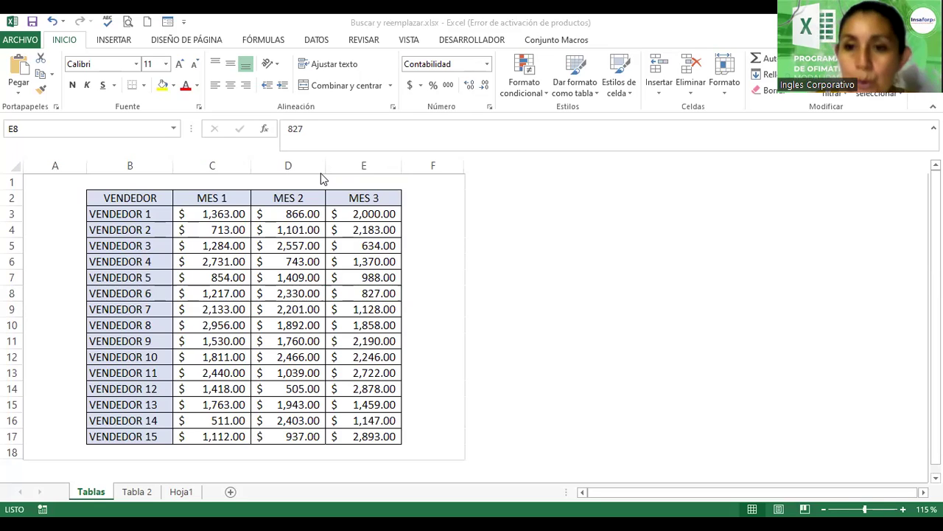
left_click(66, 42)
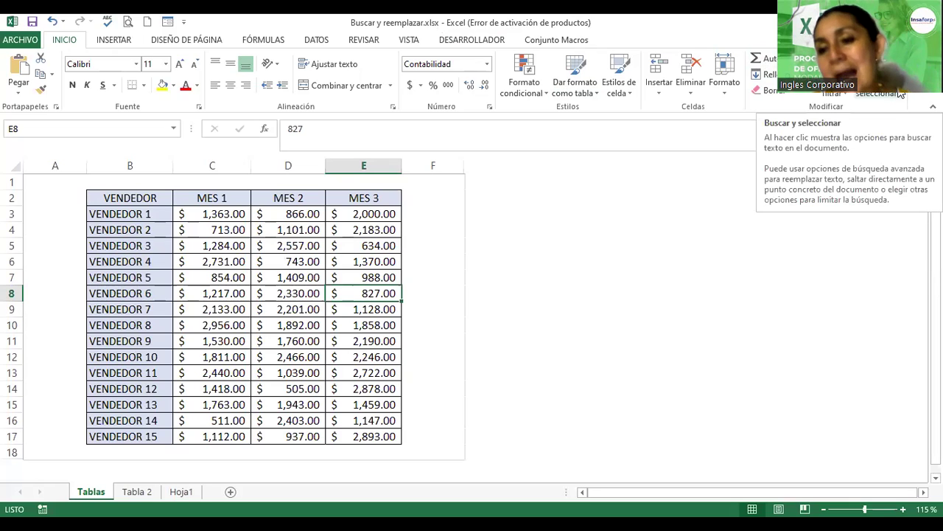
left_click(901, 94)
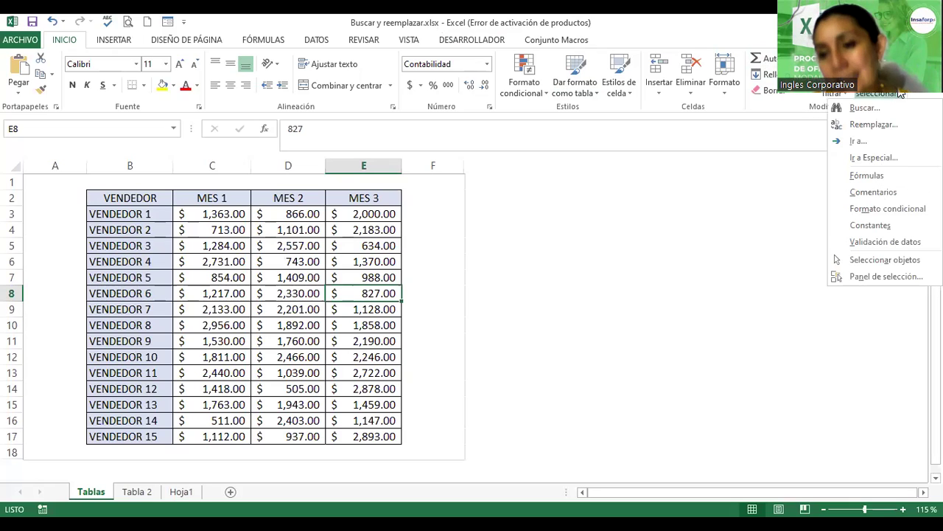
Search for 'Vendedor 8' with Buscar, landing on VENDEDOR 8 in cell B10.
left_click(856, 111)
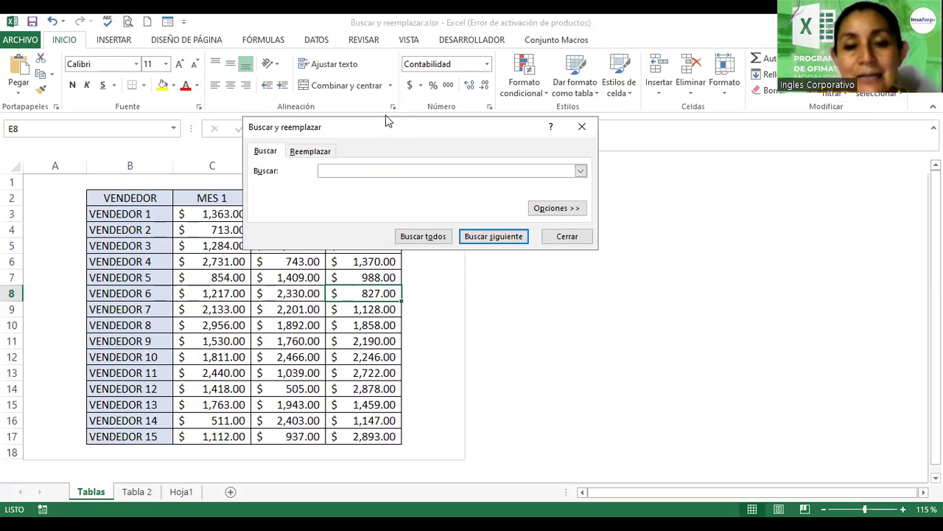
left_click_drag(384, 121, 560, 196)
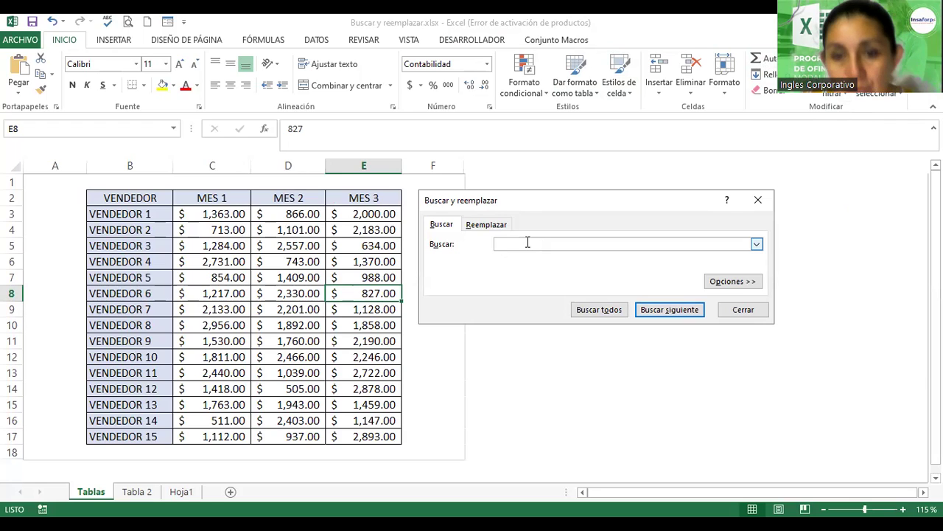
type("Vendedor 8")
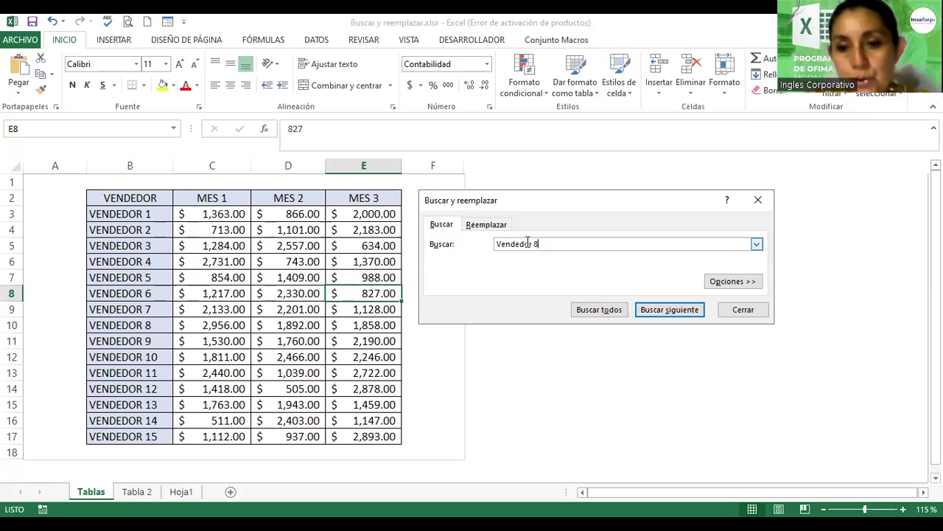
key("Return")
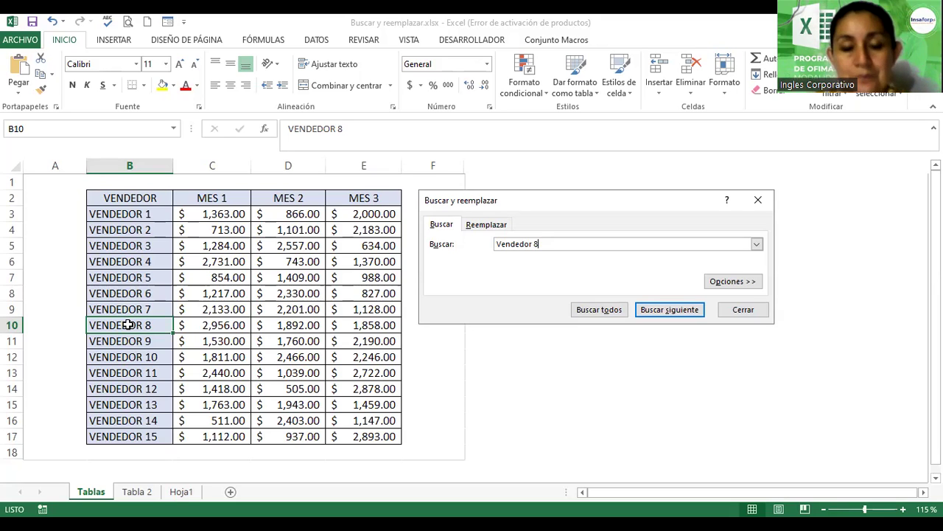
Make VENDEDOR 8 in B10 bold and zoom the sheet to 150%.
left_click(734, 311)
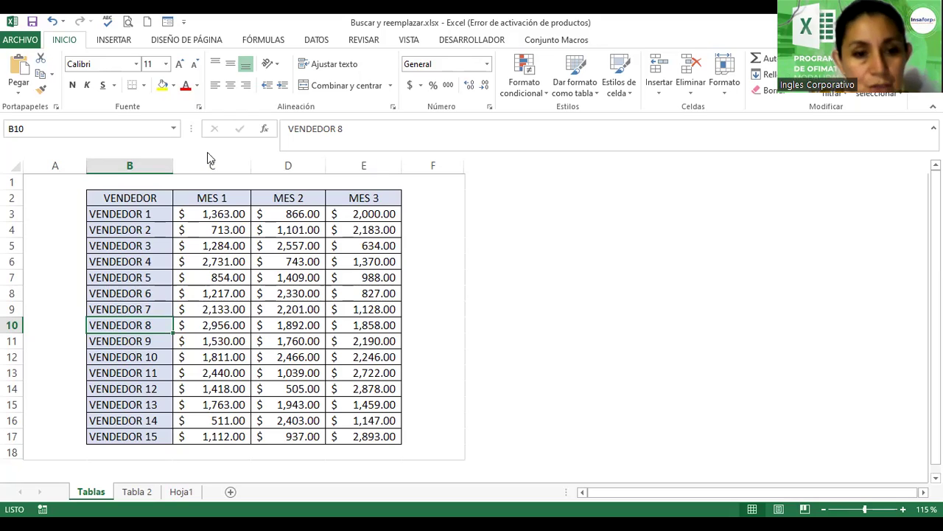
left_click(73, 85)
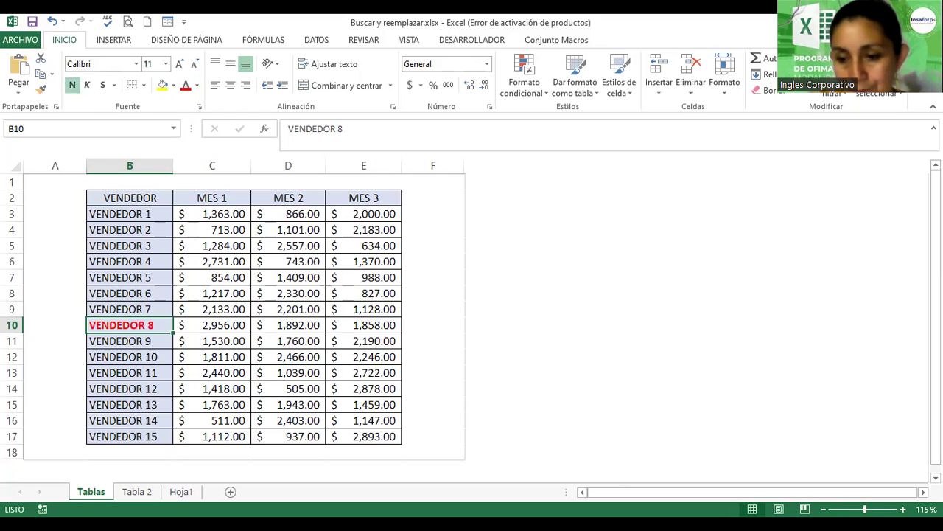
left_click(902, 508)
left_click(902, 509)
left_click(902, 509)
left_click(903, 509)
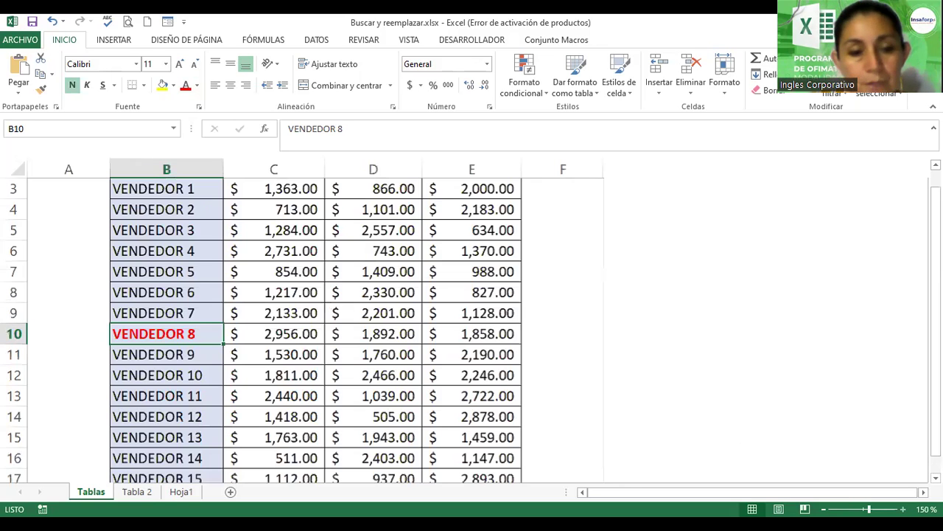
Rename VENDEDOR 11 in cell B13 to VENDEDOR 8.
left_click(130, 397)
type("Vn")
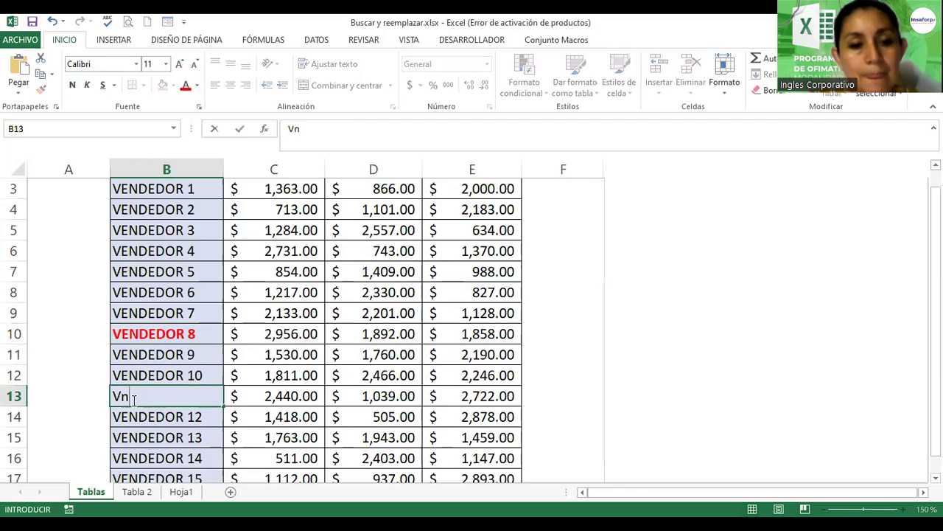
key("BackSpace")
type("endedor")
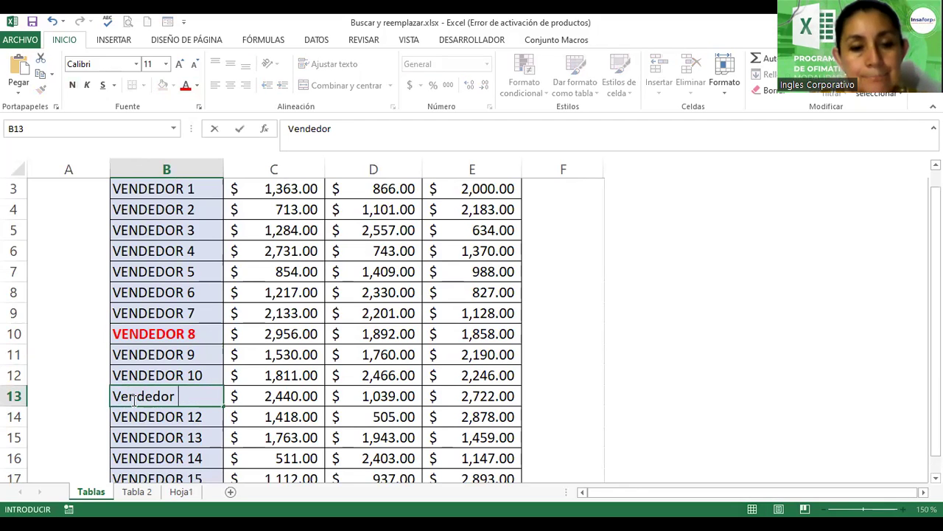
key("BackSpace")
key("BackSpace")
key("BackSpace")
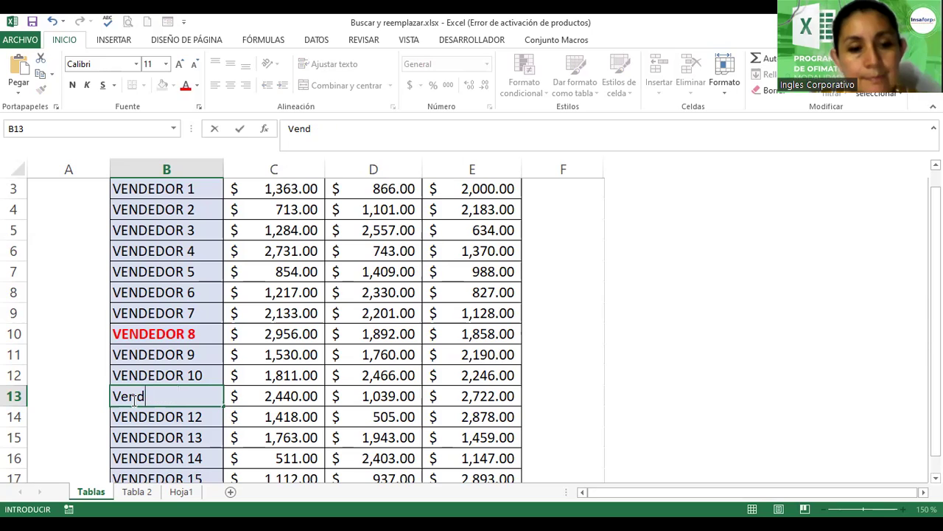
key("BackSpace")
key("BackSpace")
key("BackSpace")
type("ENDEDO")
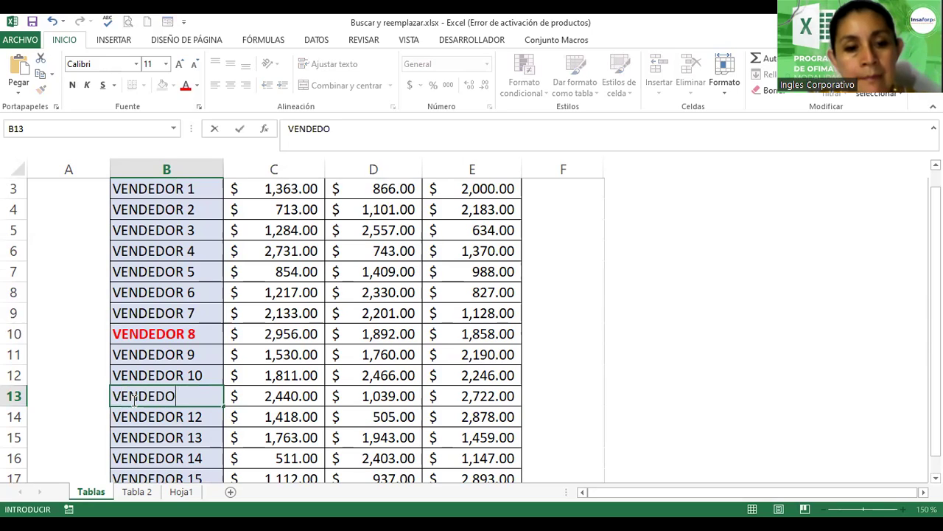
type("R 8")
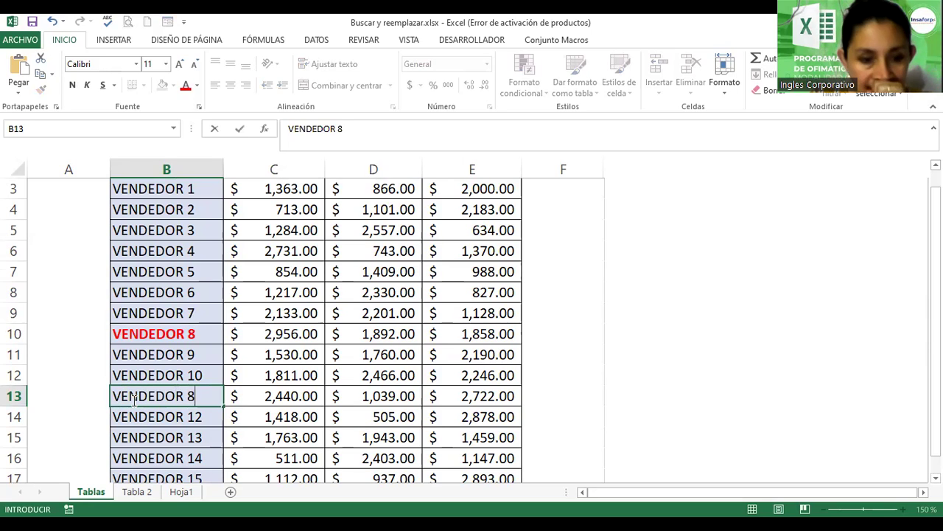
key("Return")
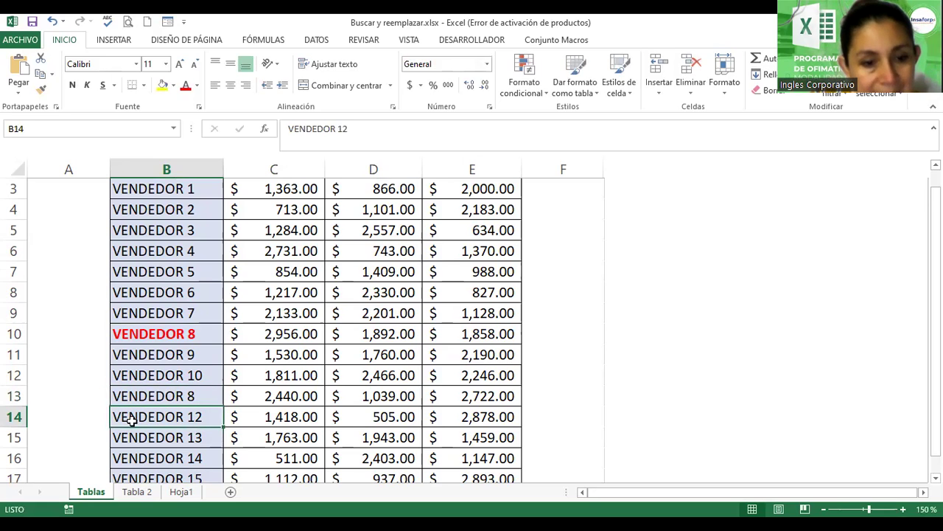
Rename VENDEDOR 14 in B16 to VENDEDOR 8, then select both B13 and B16.
left_click(131, 455)
double_click(127, 458)
left_click(210, 456)
key("BackSpace")
key("BackSpace")
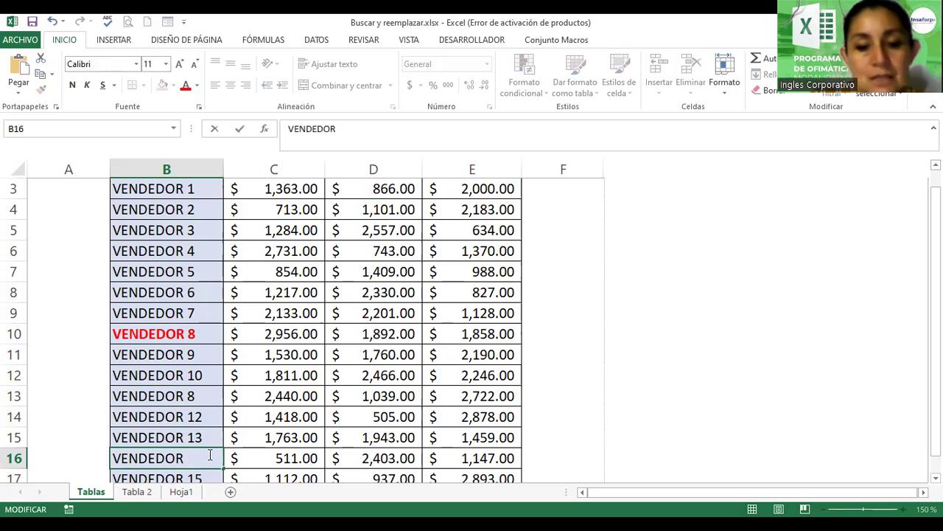
type("8")
key("Return")
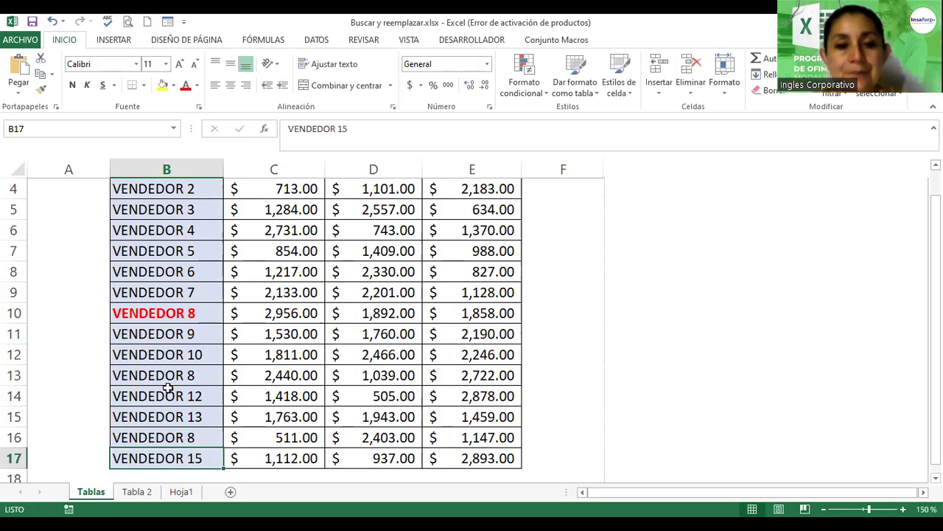
left_click(168, 376)
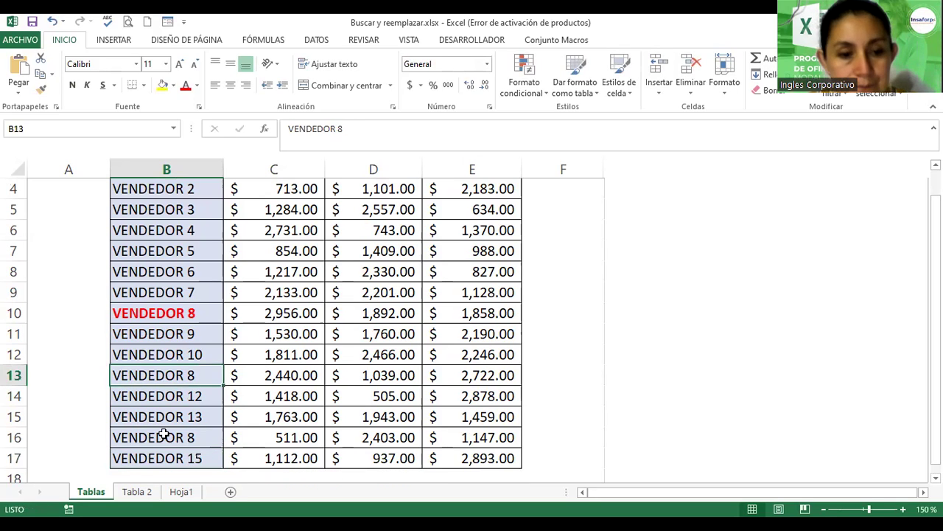
left_click(163, 436, "ctrl")
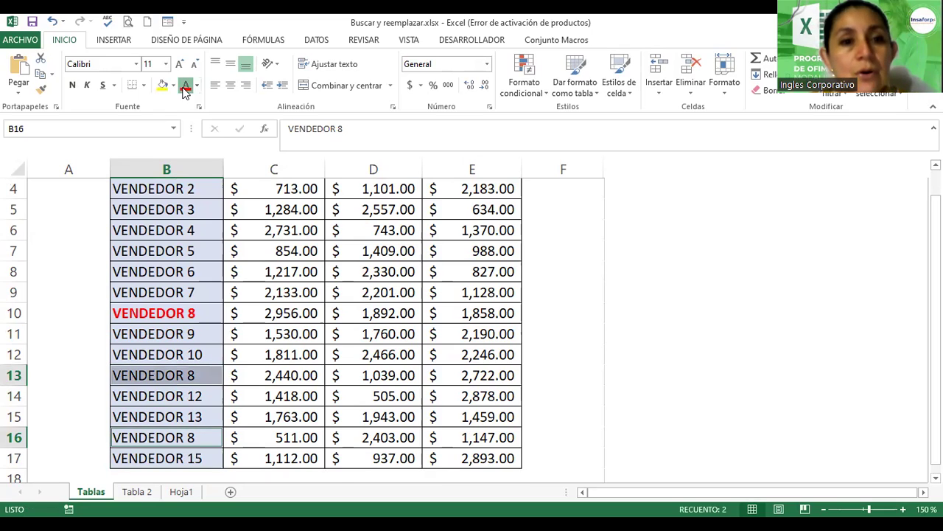
Apply bold to the new VENDEDOR 8 entries in B13 and B16.
left_click(77, 88)
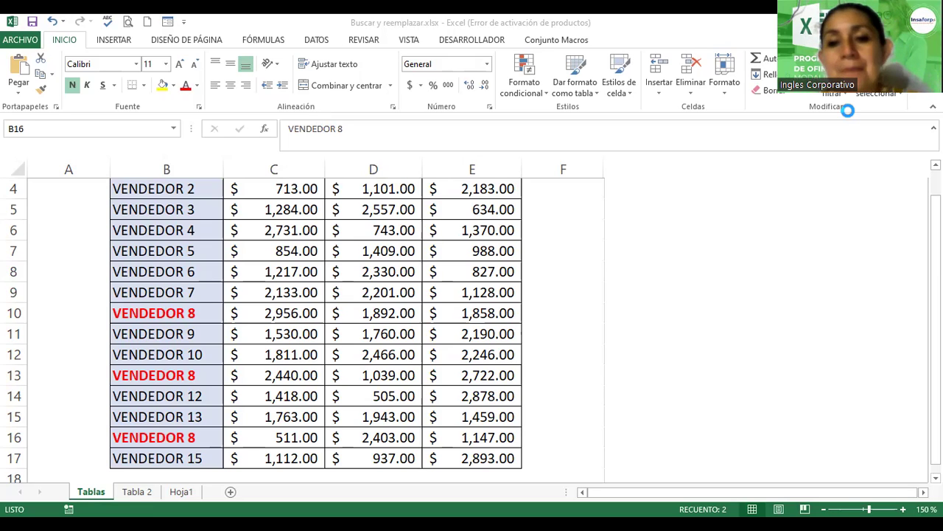
Step repeatedly through the Vendedor 8 matches with Buscar siguiente.
left_click(655, 331)
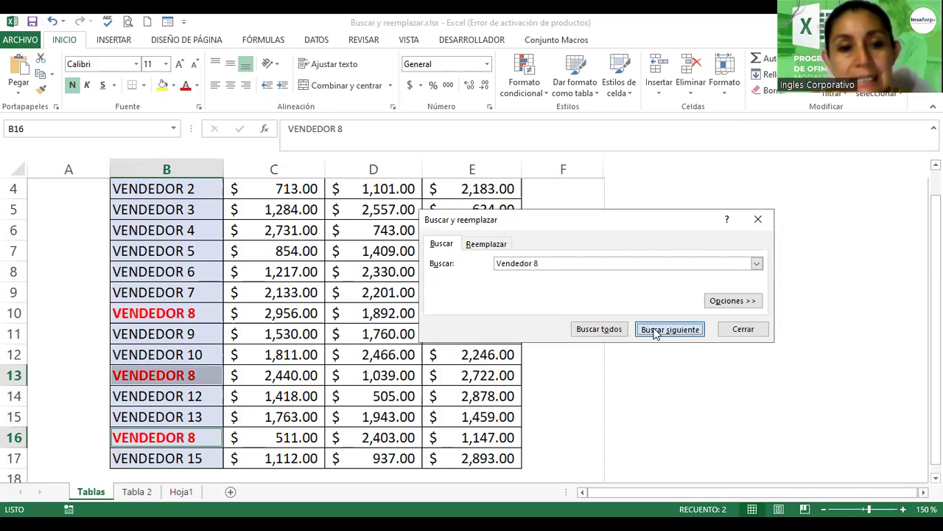
left_click(655, 332)
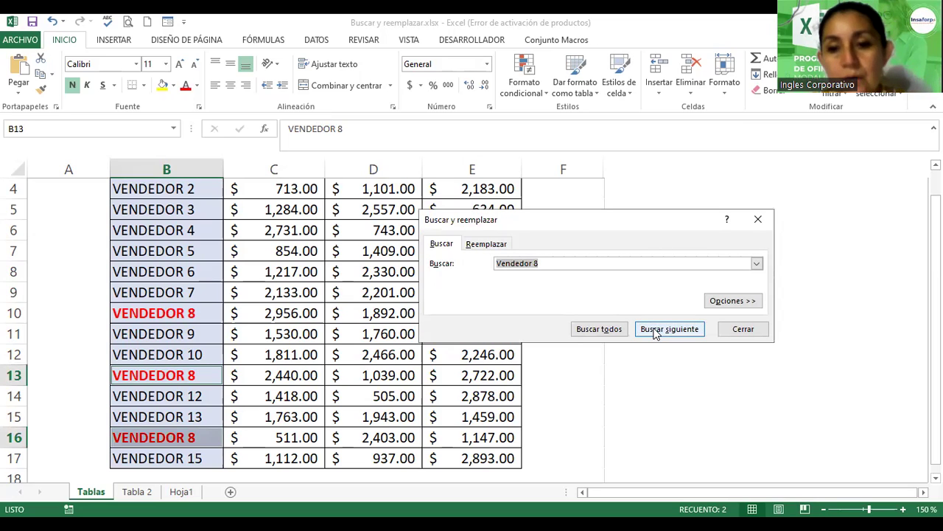
left_click(655, 330)
left_click(655, 330)
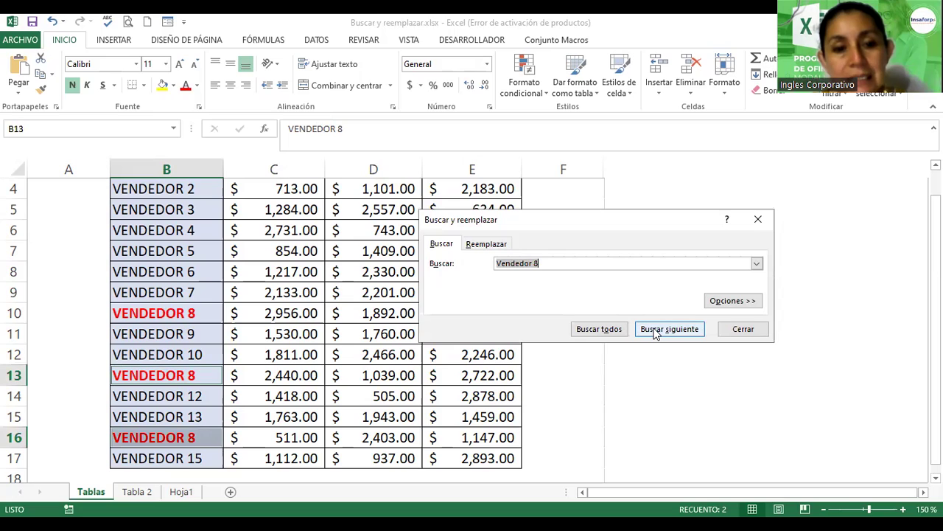
left_click(656, 333)
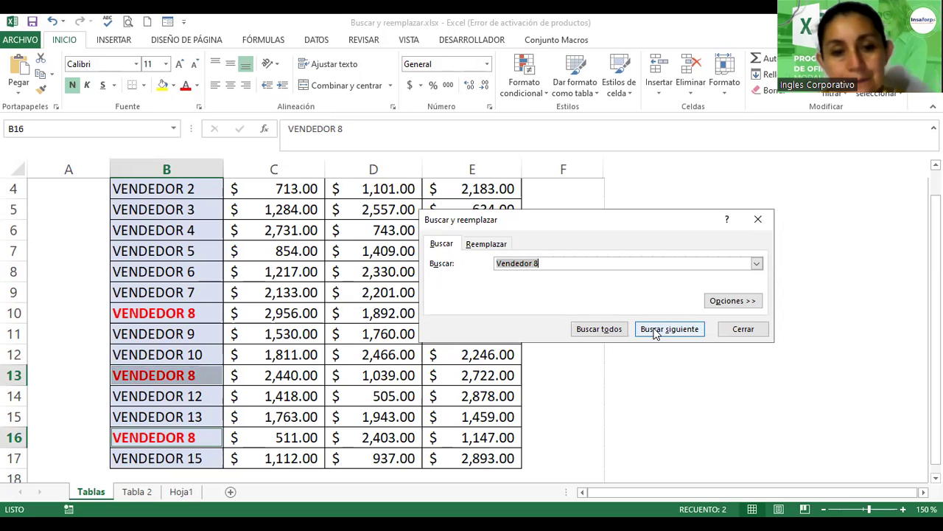
left_click(656, 333)
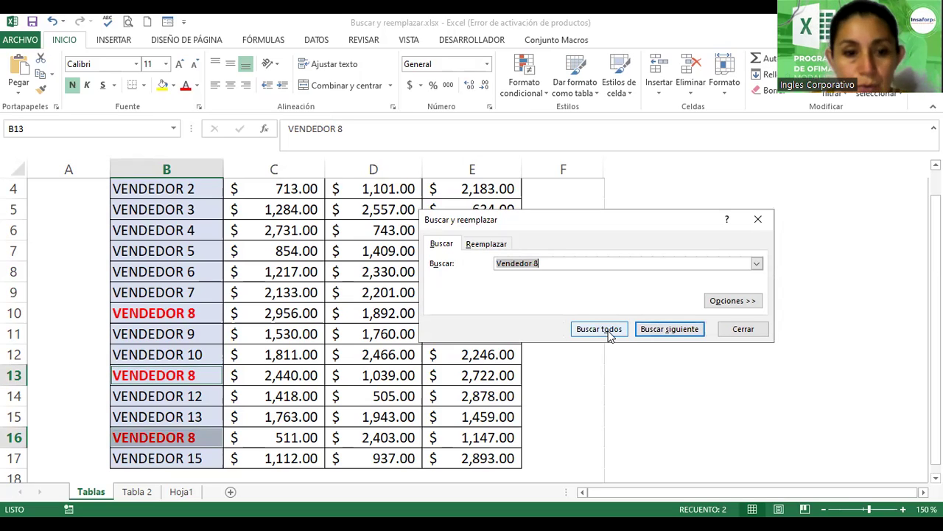
List all Vendedor 8 matches with Buscar todos, enlarge the results, and jump to B13 and B10.
left_click(610, 333)
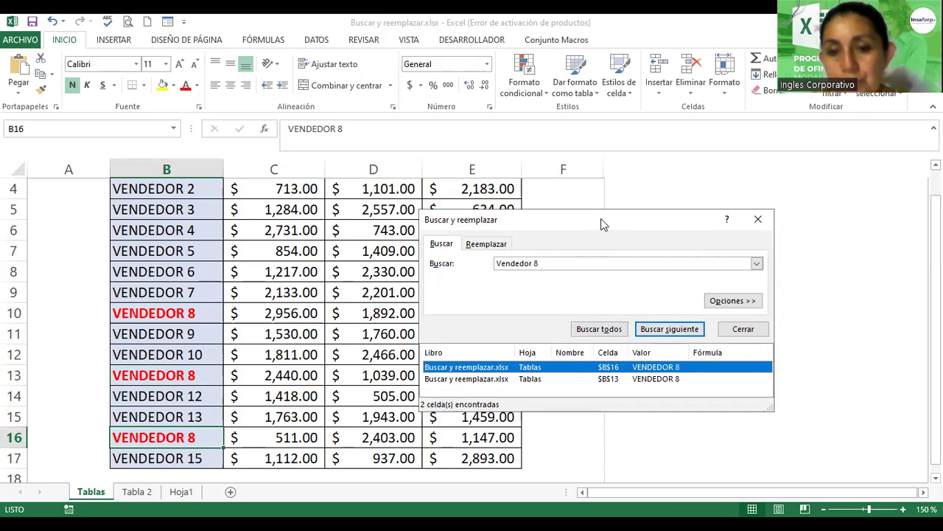
left_click_drag(601, 223, 596, 183)
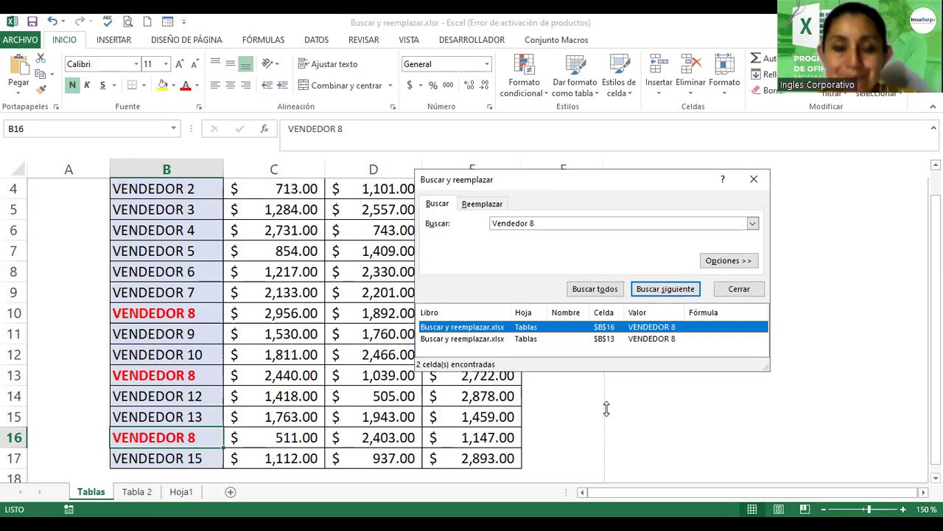
left_click_drag(599, 376, 607, 410)
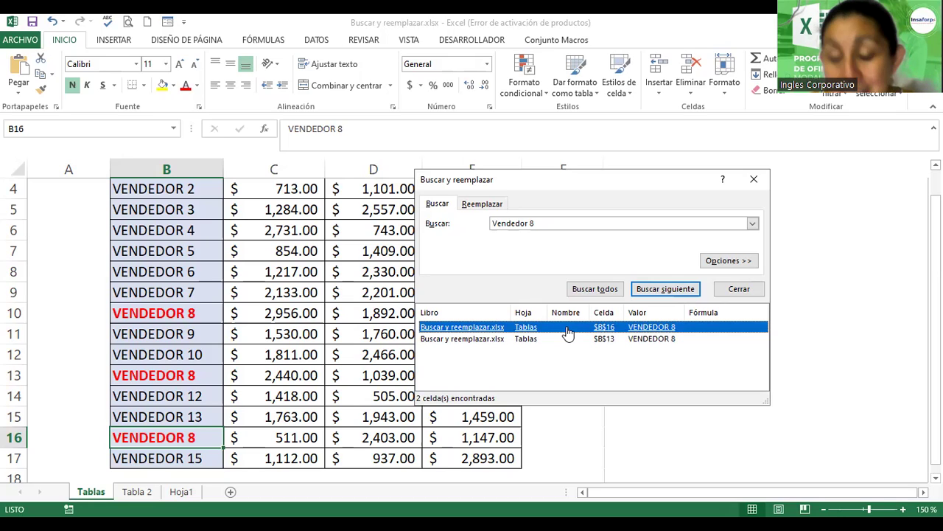
left_click(569, 339)
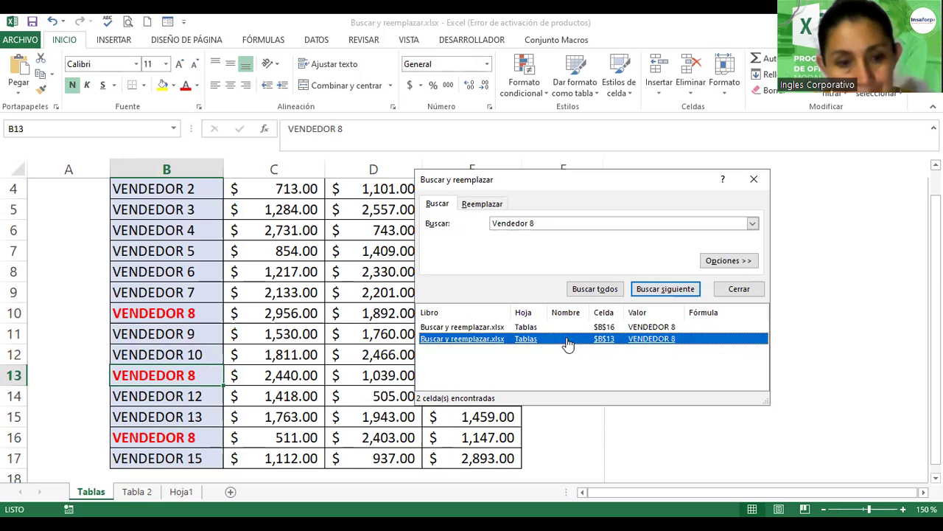
left_click(670, 290)
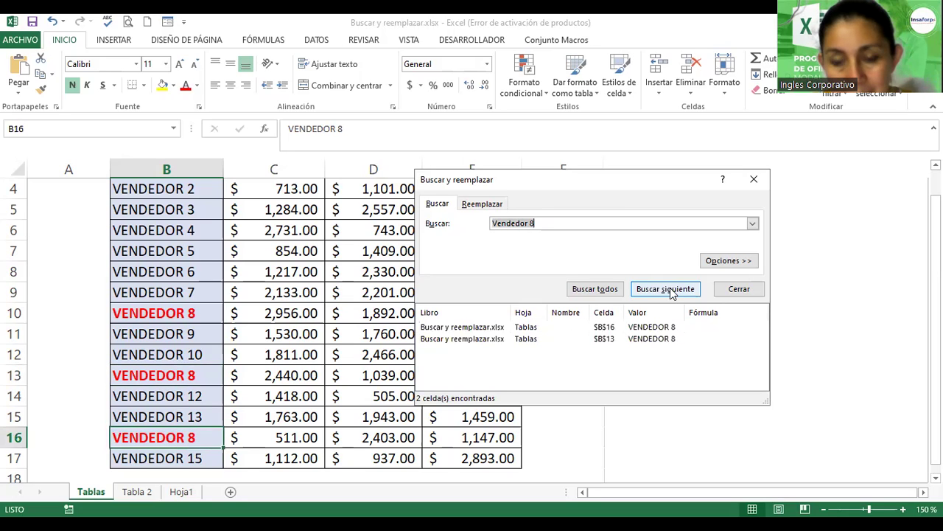
left_click(670, 289)
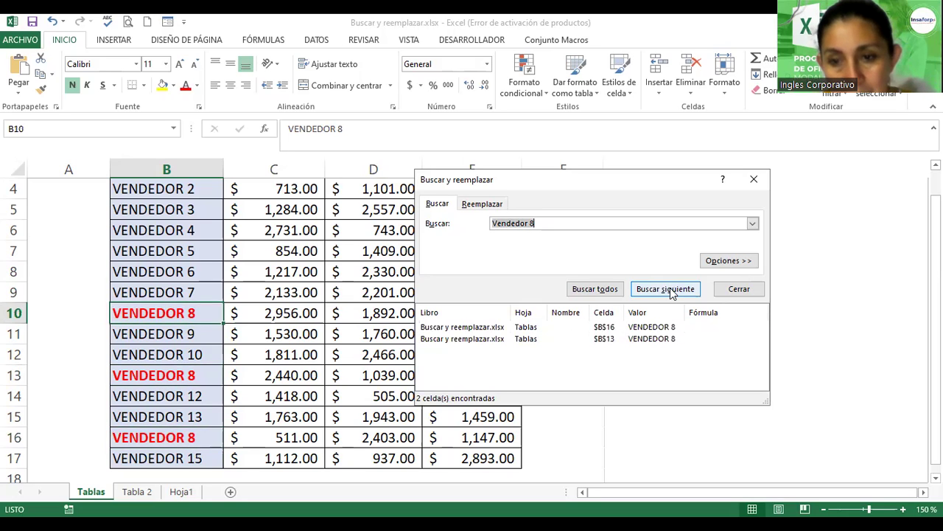
Enable Coincidir mayúsculas y minúsculas and search for Vendedor 8, which finds no matches.
left_click(749, 262)
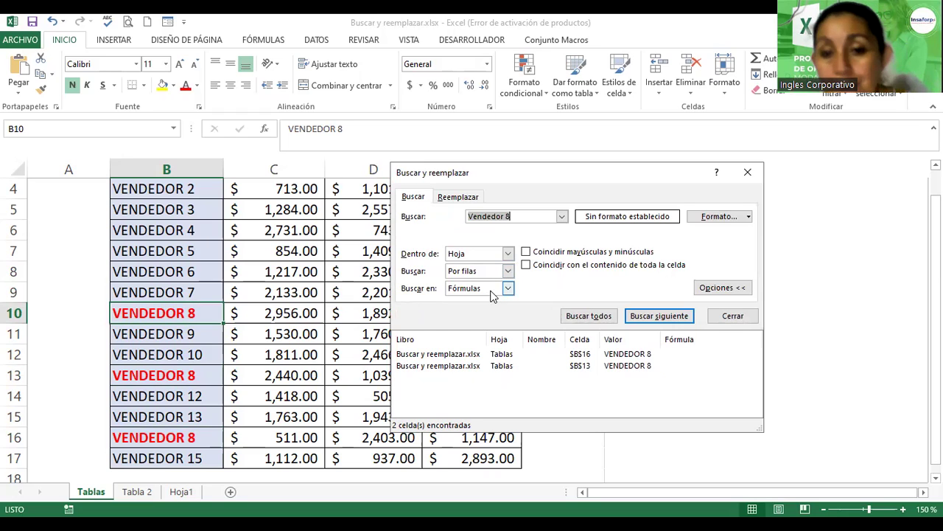
left_click(526, 251)
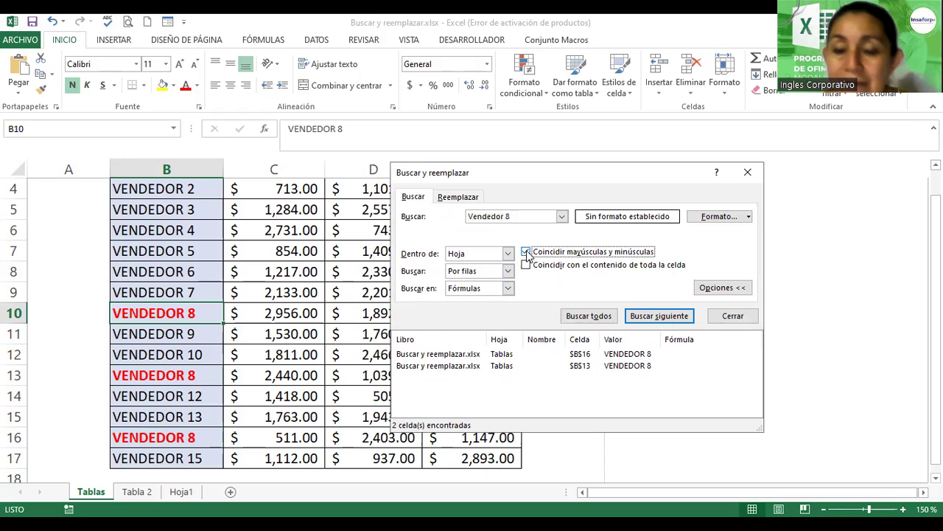
left_click(642, 318)
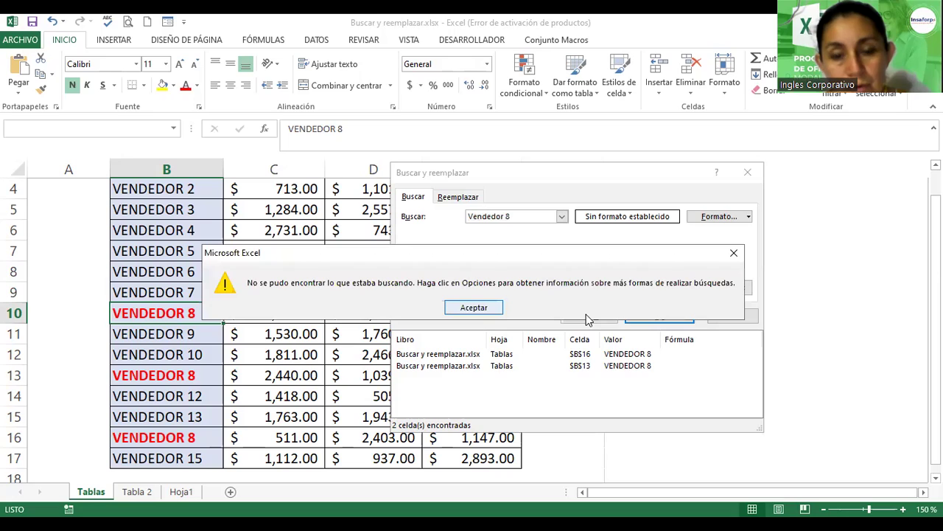
left_click(491, 311)
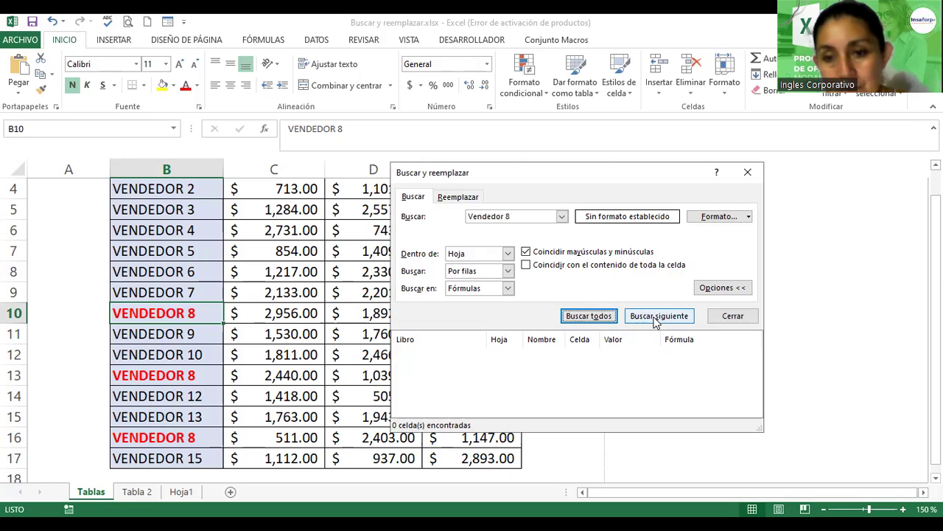
left_click(656, 322)
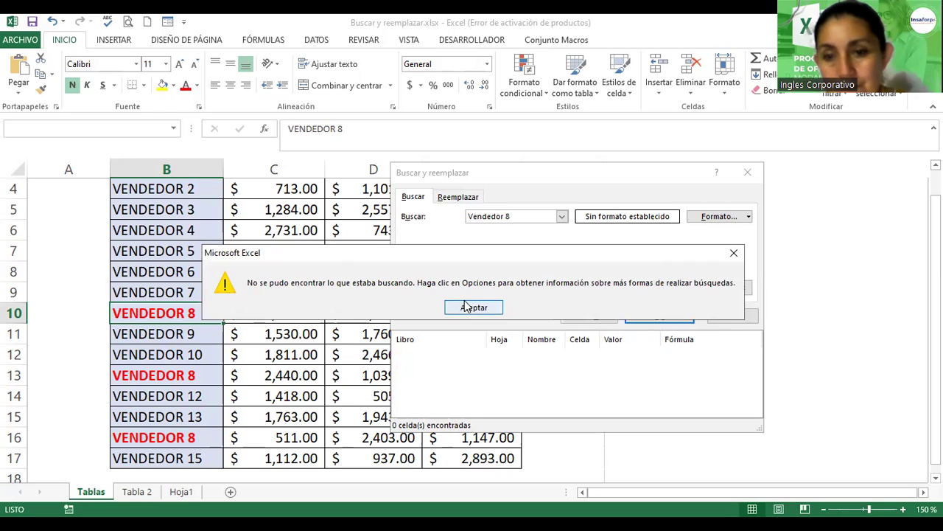
key("Return")
left_click(606, 317)
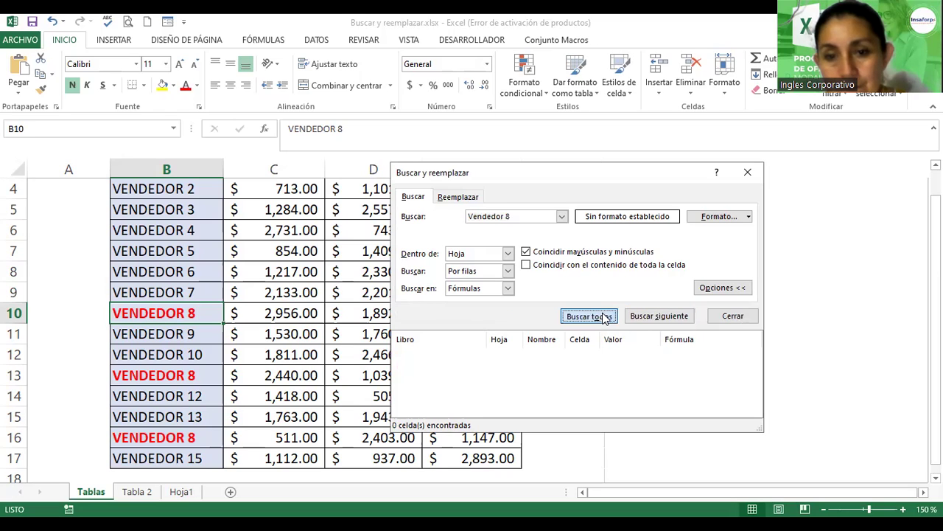
key("Return")
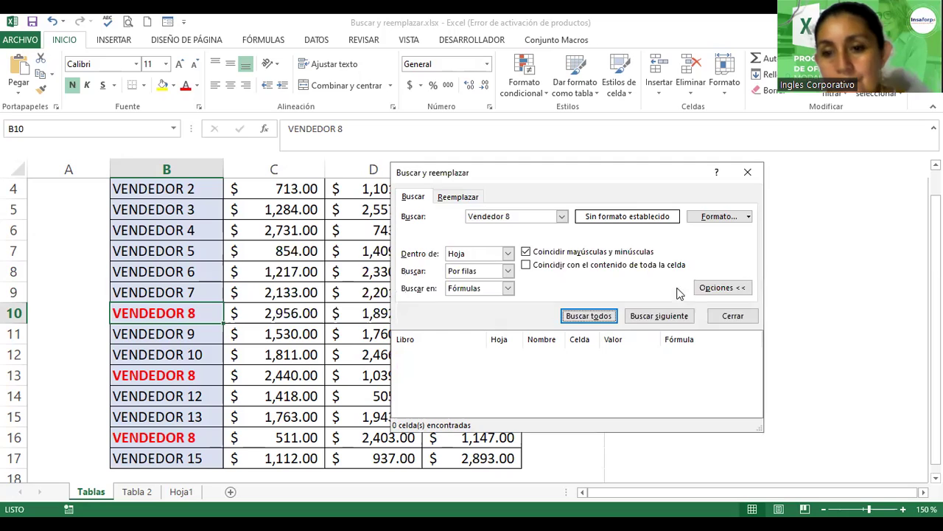
Turn case matching off and cycle through the Vendedor 8 matches in B13, B16 and B10.
left_click(525, 252)
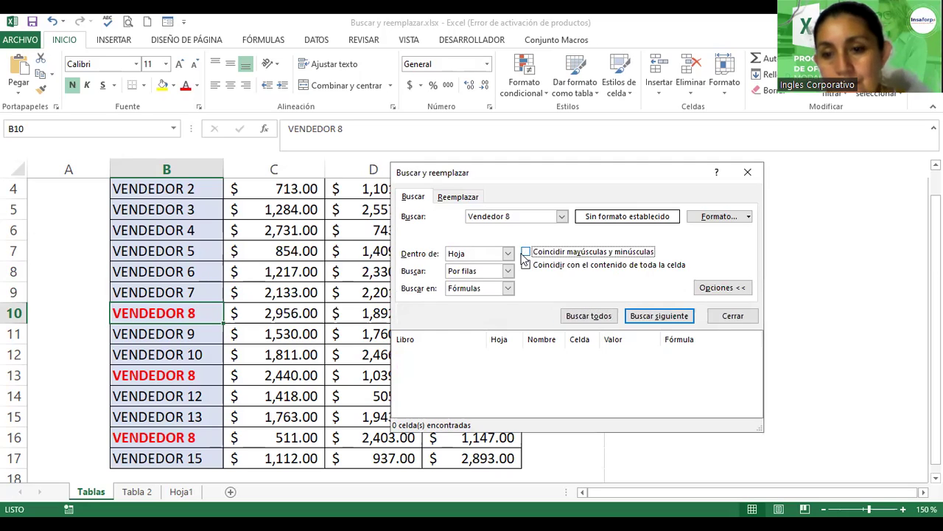
left_click(667, 322)
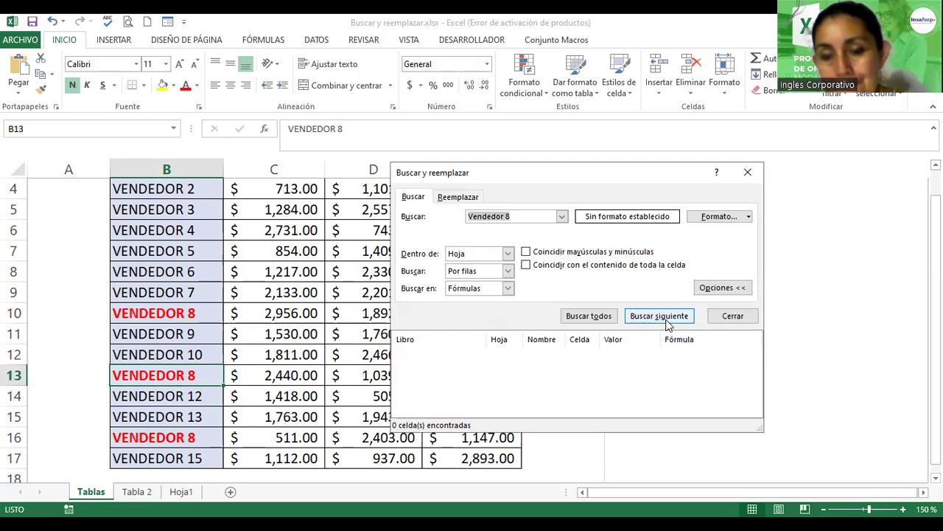
left_click(667, 322)
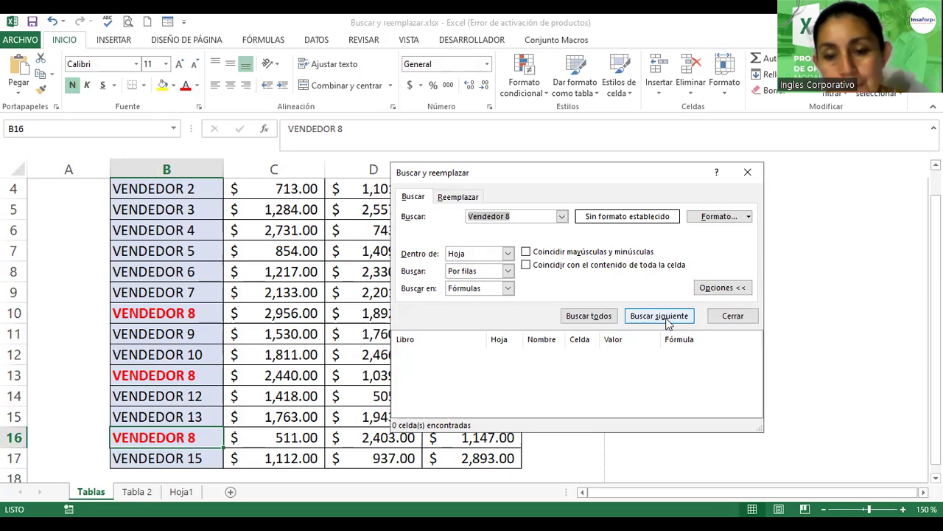
left_click(667, 322)
left_click(740, 293)
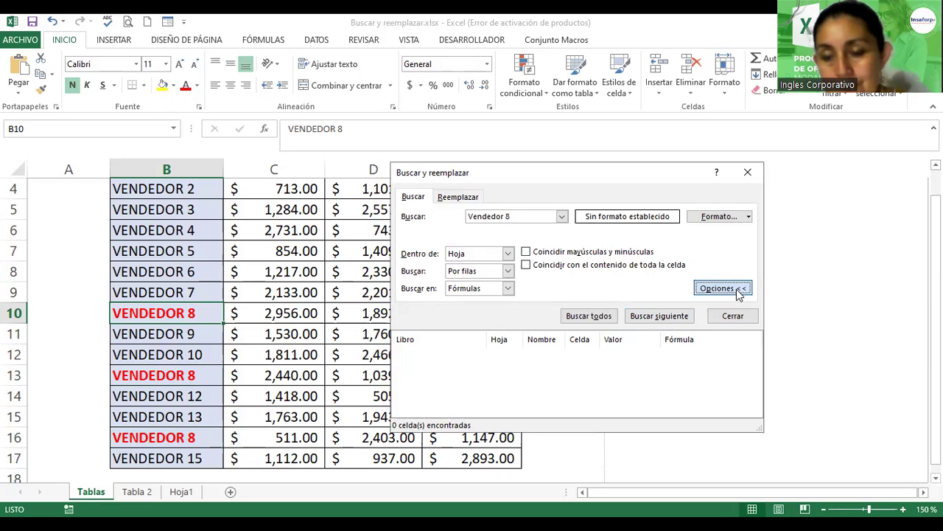
Hide the search options and list all matches: $B$10, $B$13 and $B$16.
left_click(738, 288)
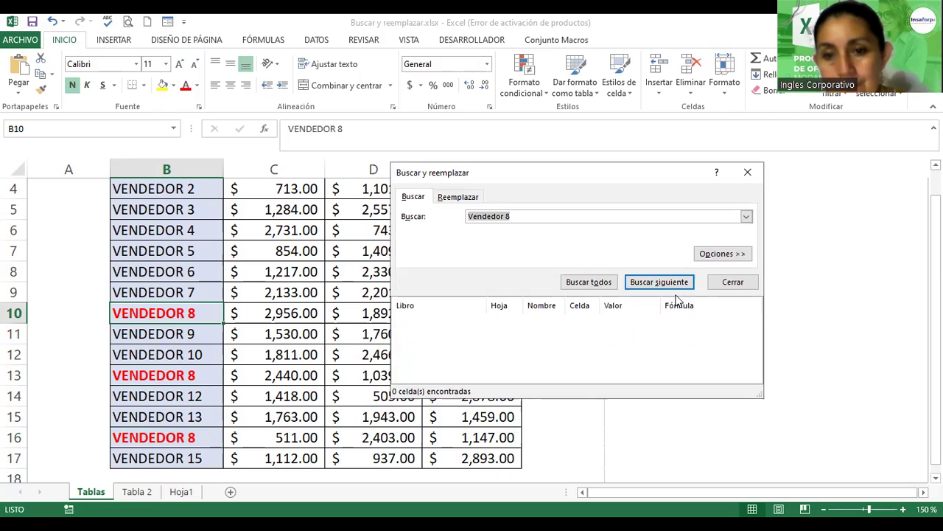
left_click(612, 286)
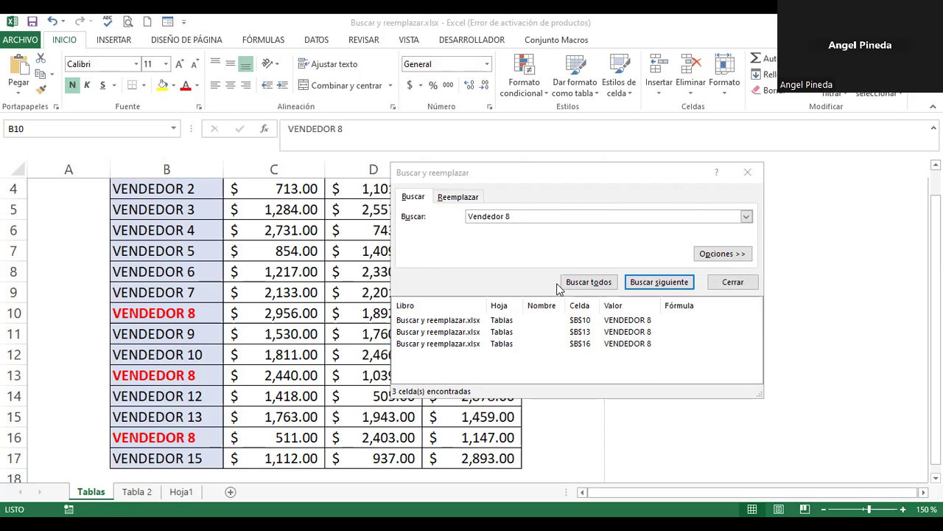
left_click(525, 193)
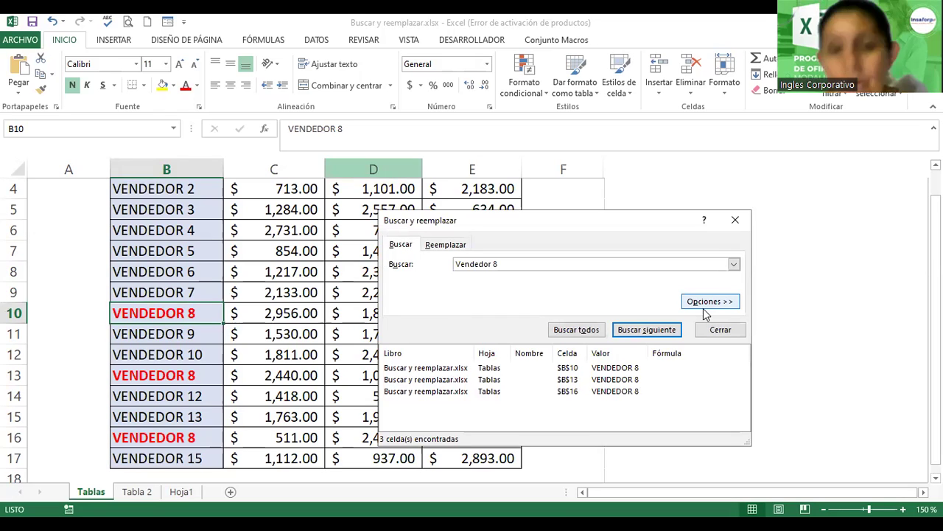
left_click(148, 314)
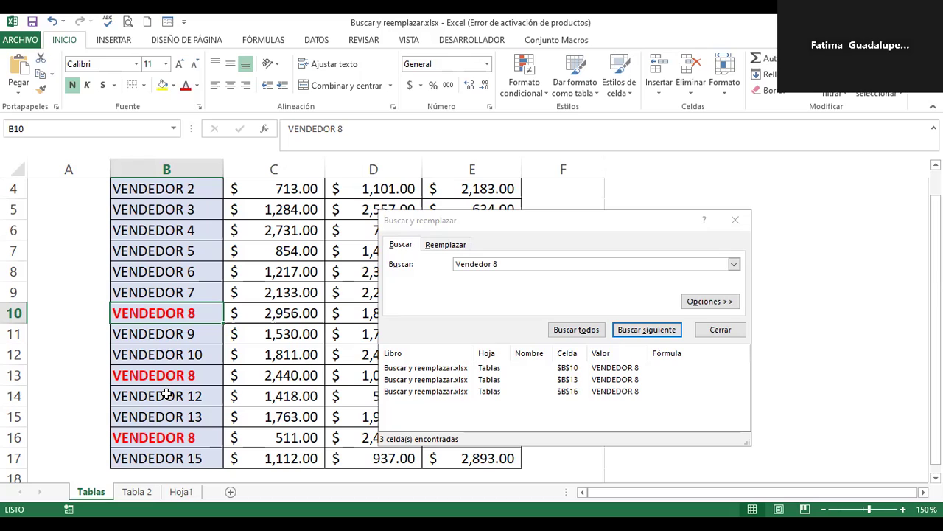
Add a dark green font colour condition to the Vendedor 8 search format.
left_click(698, 303)
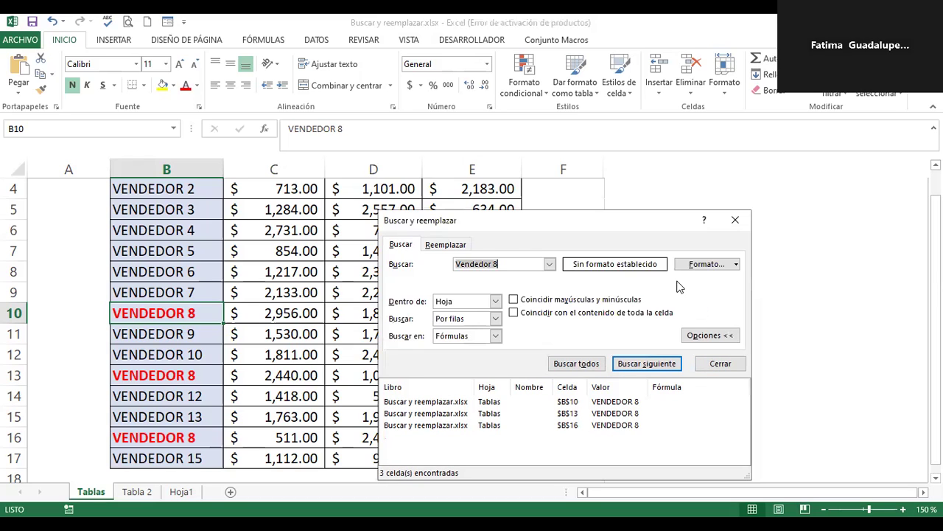
left_click(704, 269)
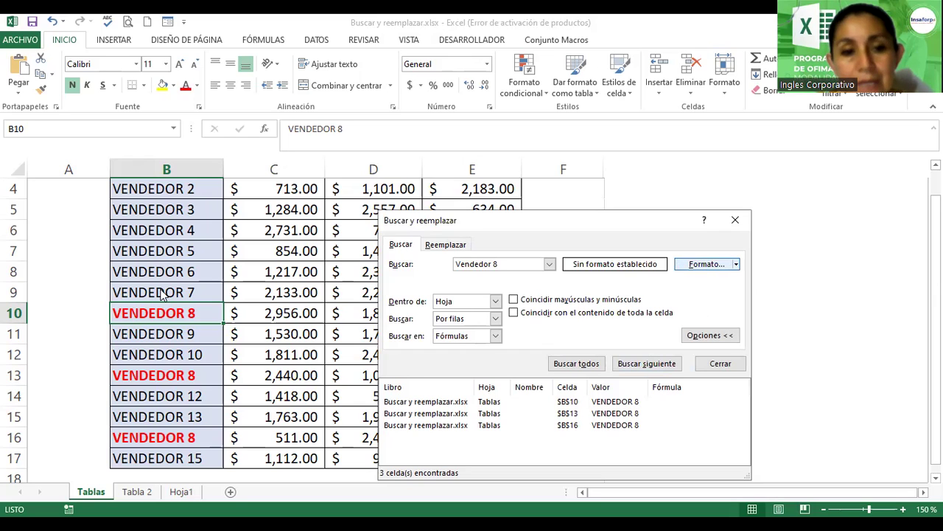
key("Return")
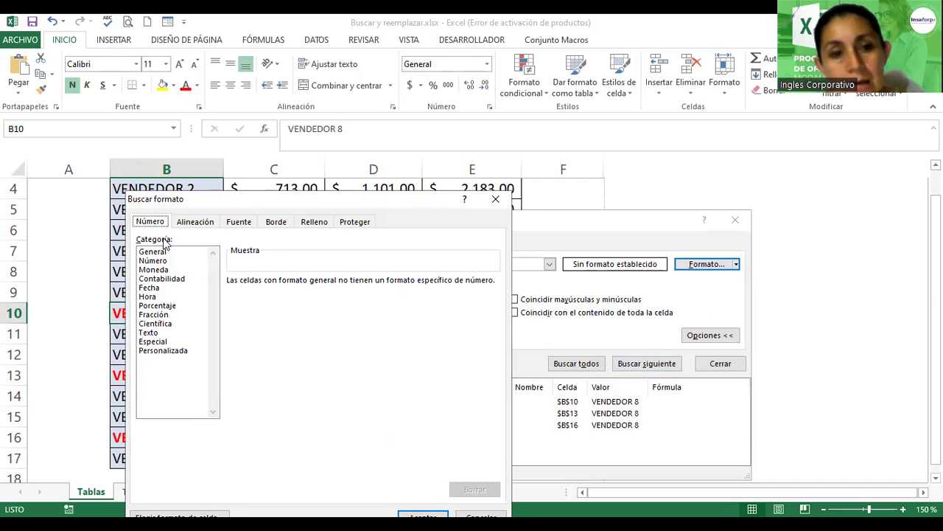
left_click(247, 223)
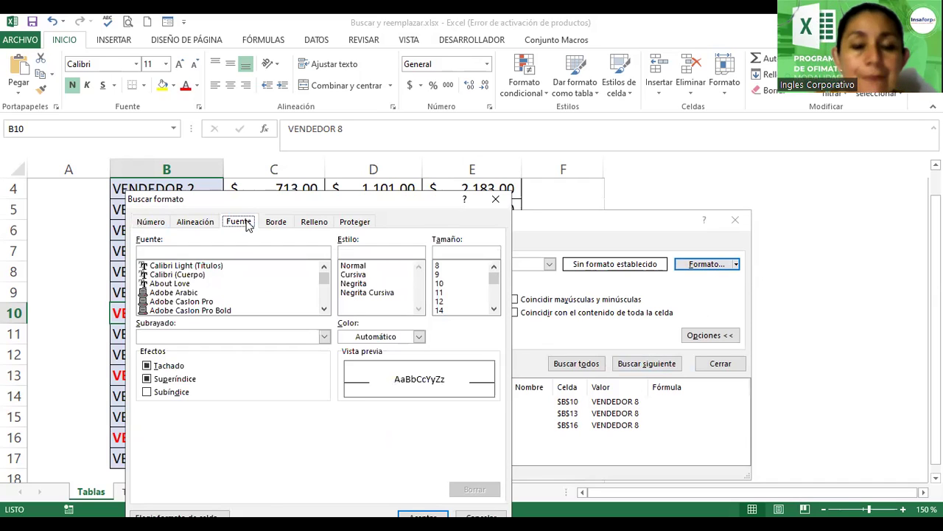
left_click(419, 336)
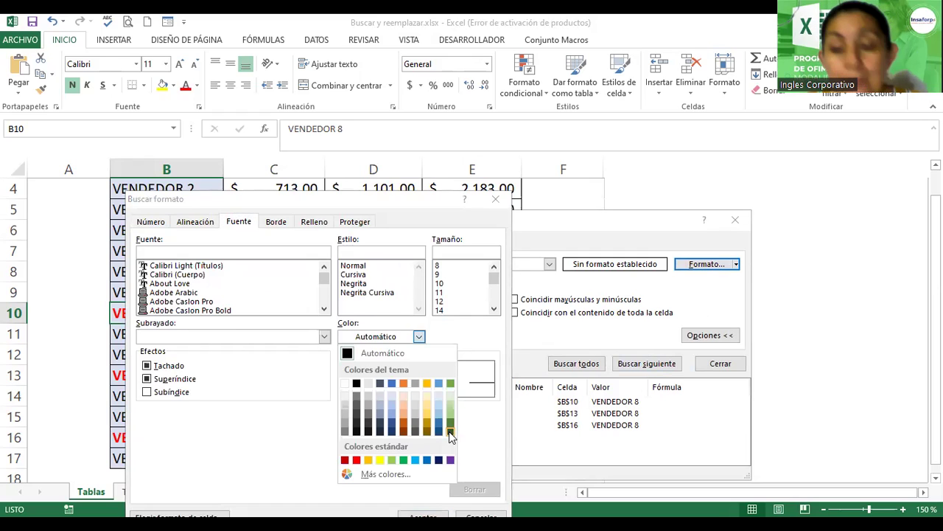
left_click(450, 432)
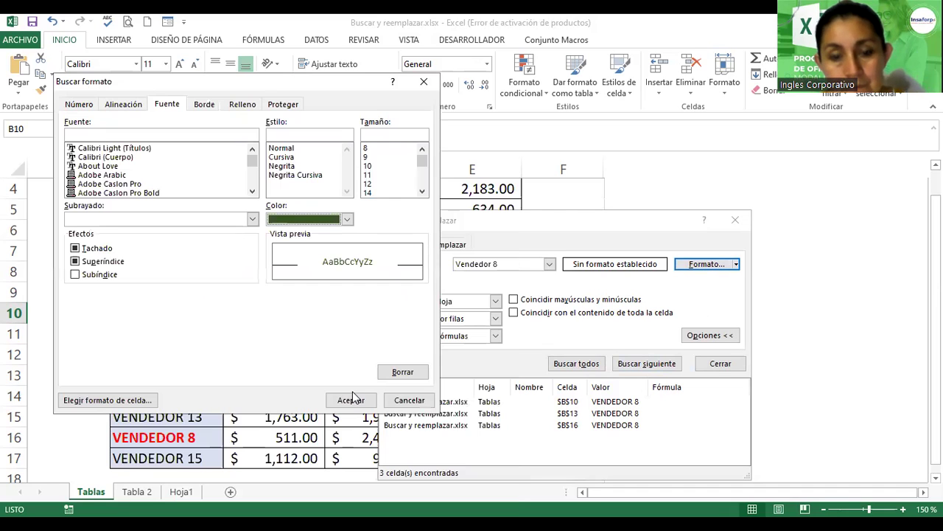
left_click(354, 400)
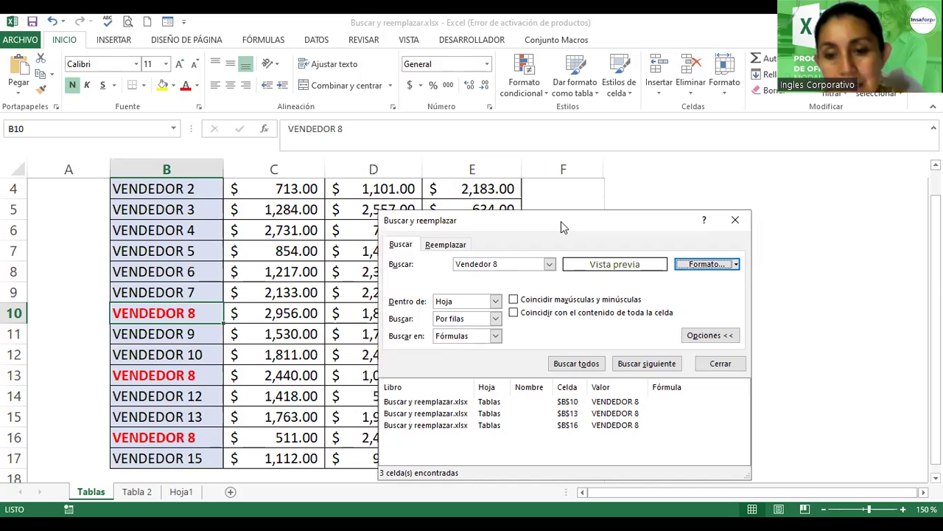
Run Find All for Vendedor 8 with the dark green format, which finds nothing.
left_click(543, 326)
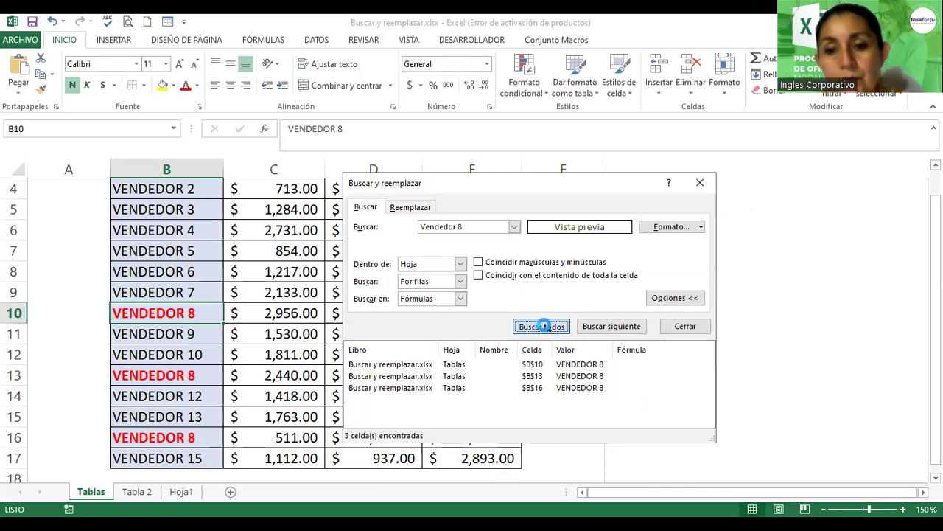
left_click(545, 328)
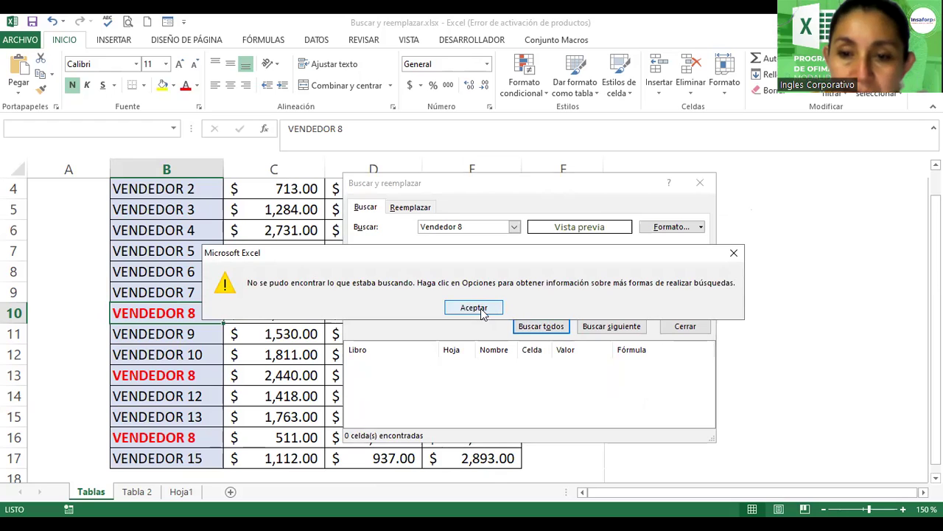
key("Return")
Switch the search font colour to dark red and search again, still finding no cells.
left_click(665, 228)
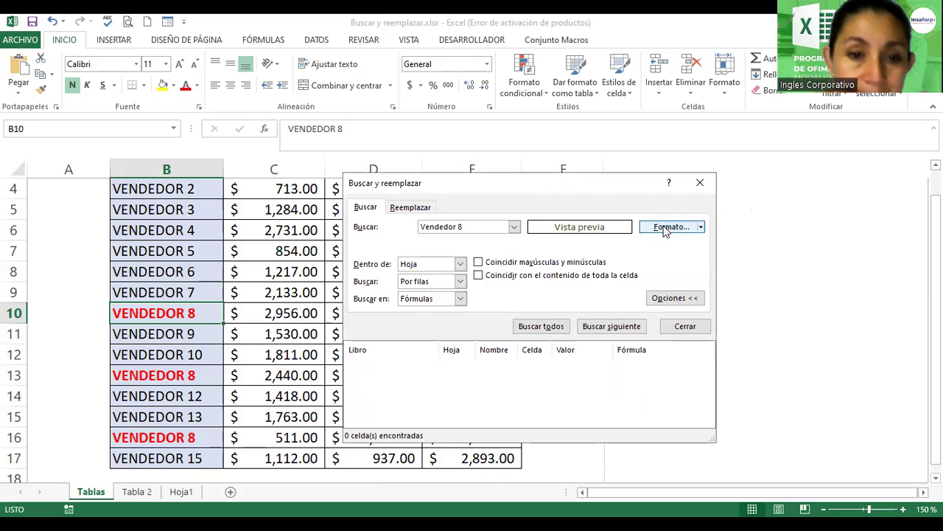
left_click(284, 224)
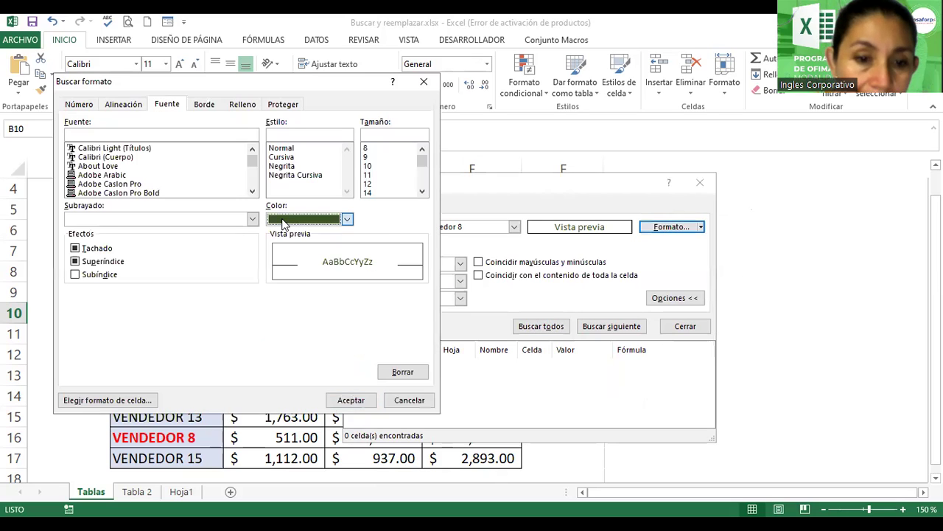
left_click(274, 343)
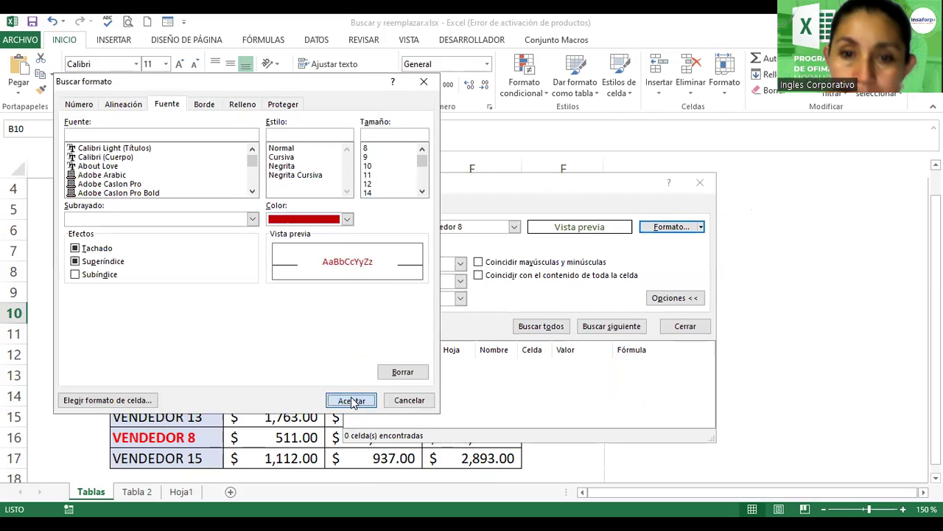
left_click(352, 401)
left_click(551, 326)
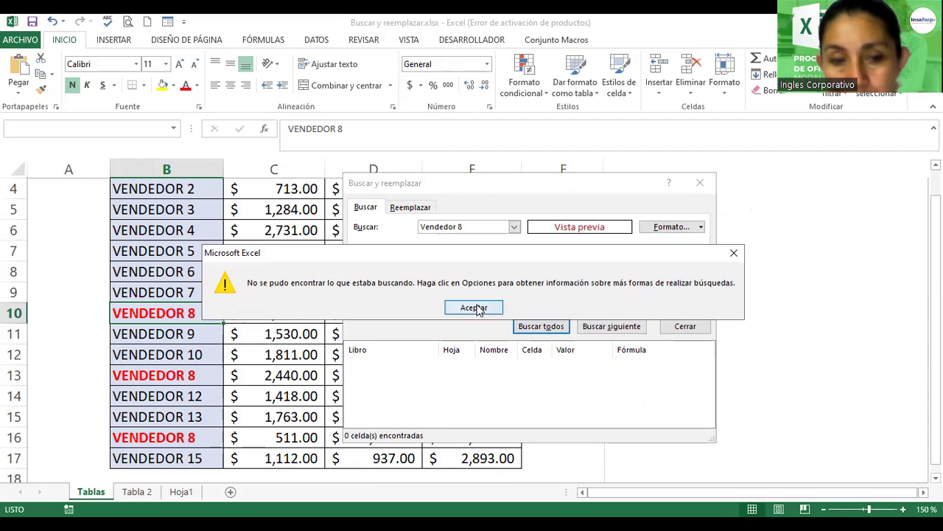
key("Return")
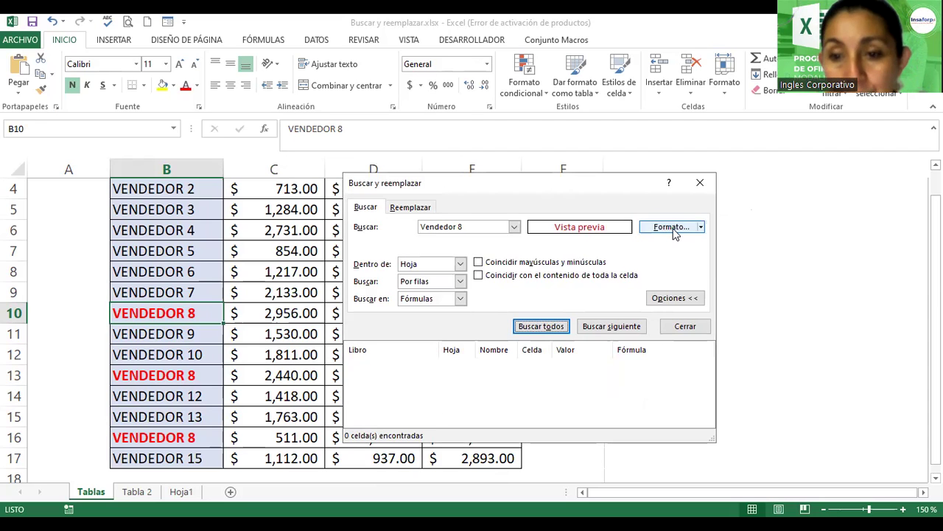
left_click(671, 227)
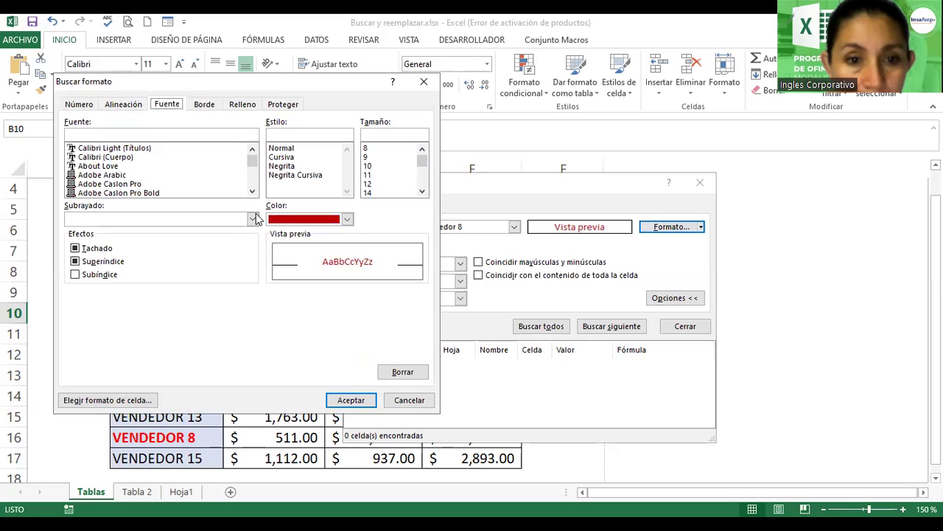
Add bold to the dark red search format and search again, with nothing found.
left_click(284, 166)
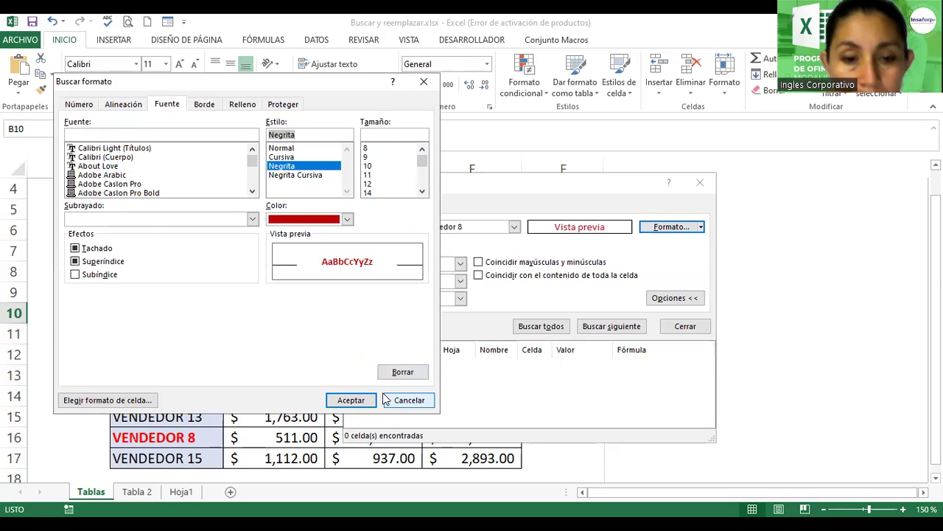
left_click(352, 400)
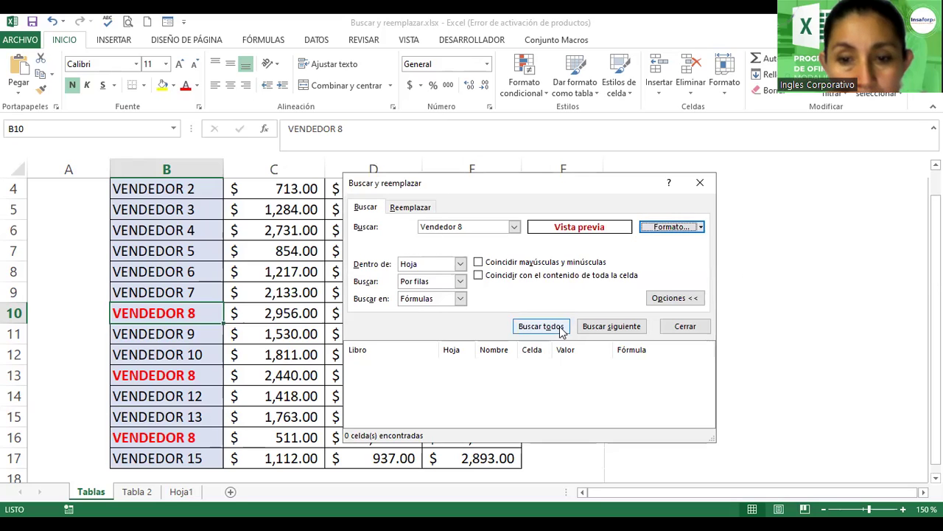
left_click(565, 328)
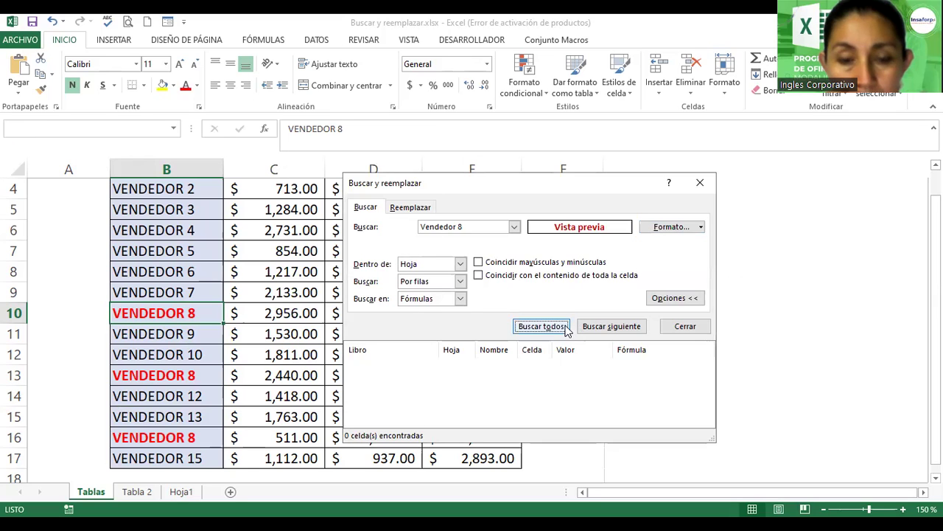
left_click(611, 330)
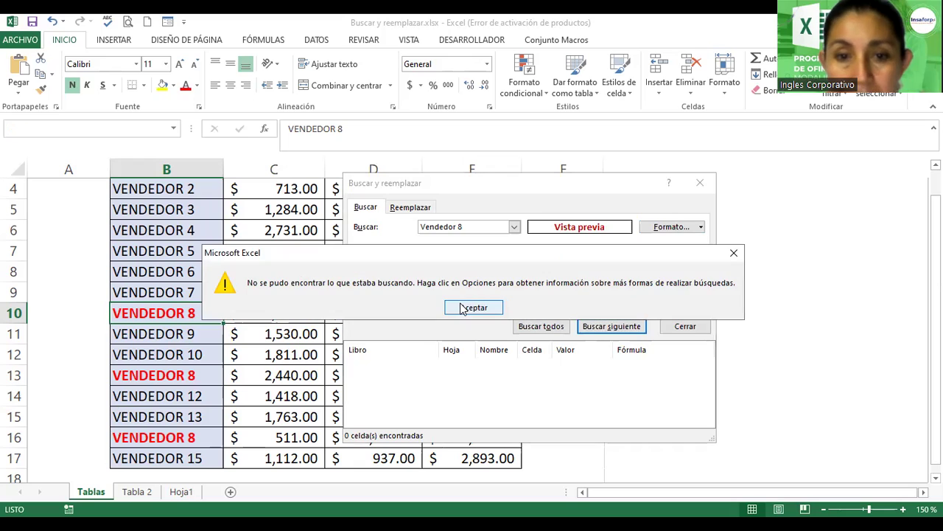
left_click(463, 308)
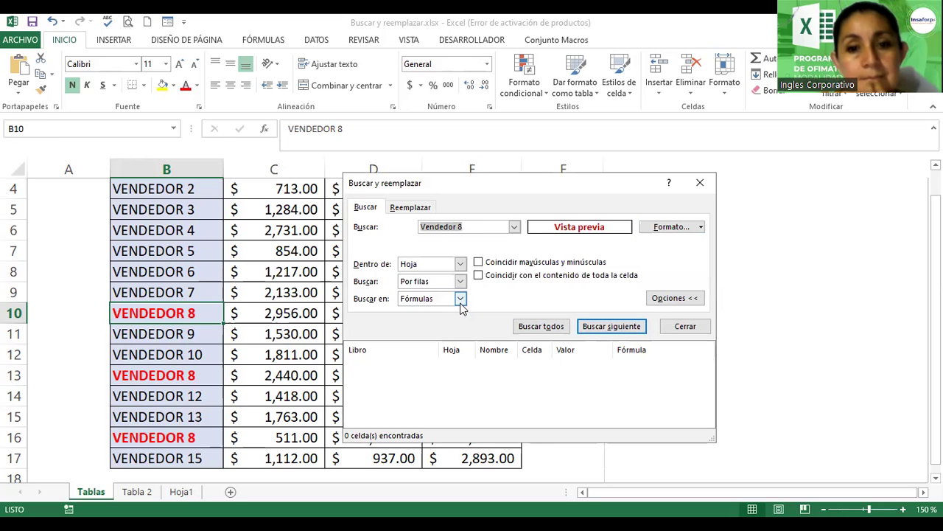
Turn on Coincidir mayúsculas y minúsculas and search again, still finding nothing.
left_click(478, 263)
left_click(590, 330)
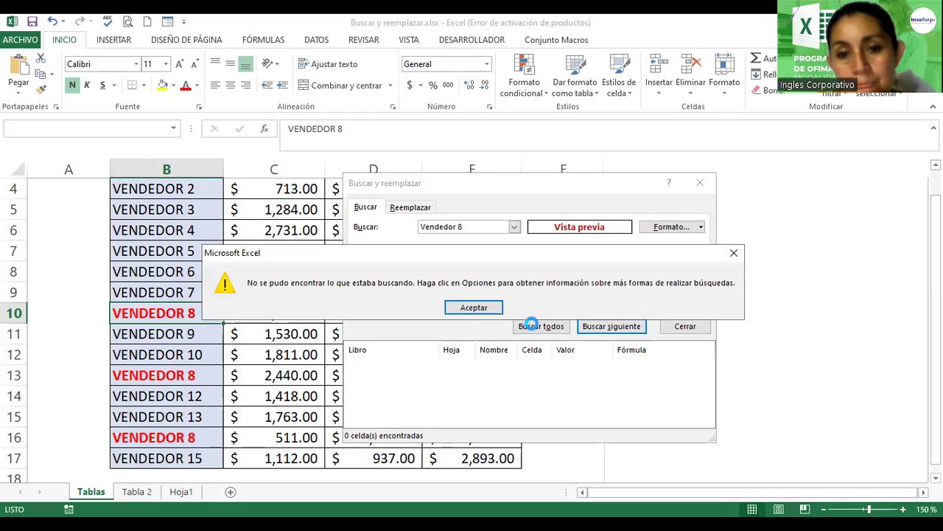
left_click(461, 306)
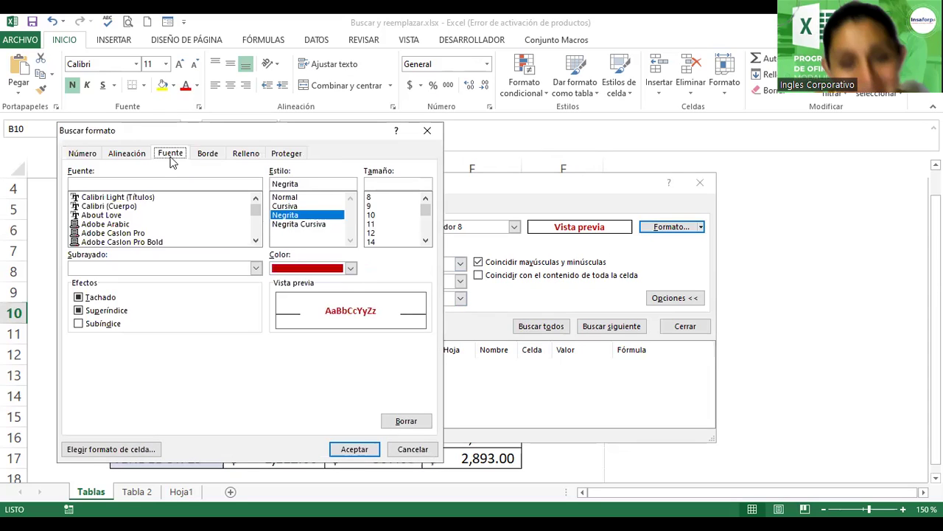
Rerun the bold dark red Vendedor 8 search, which again finds nothing.
left_click(351, 269)
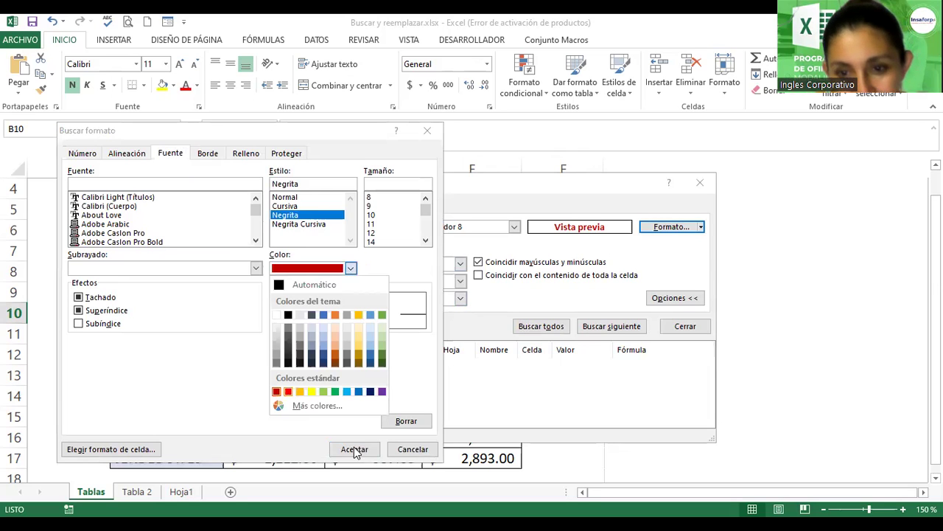
key("Escape")
key("Escape")
left_click(539, 327)
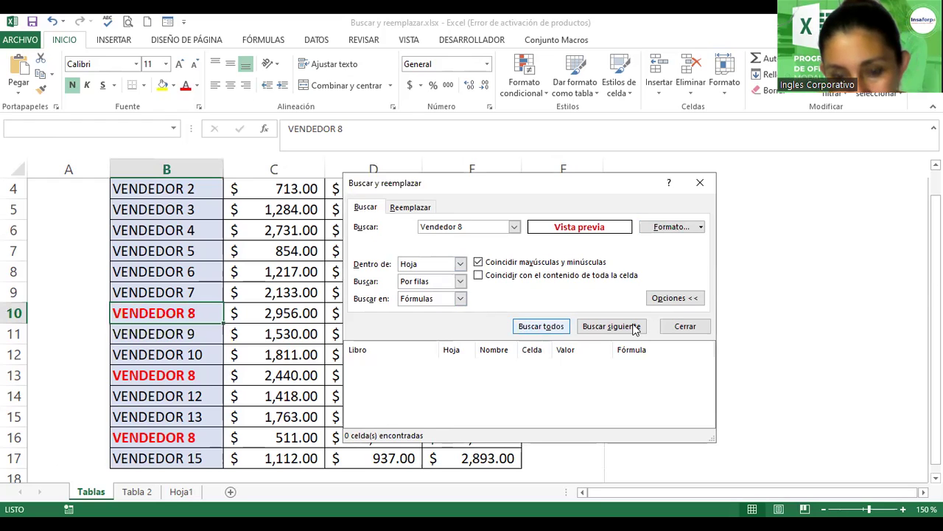
key("Return")
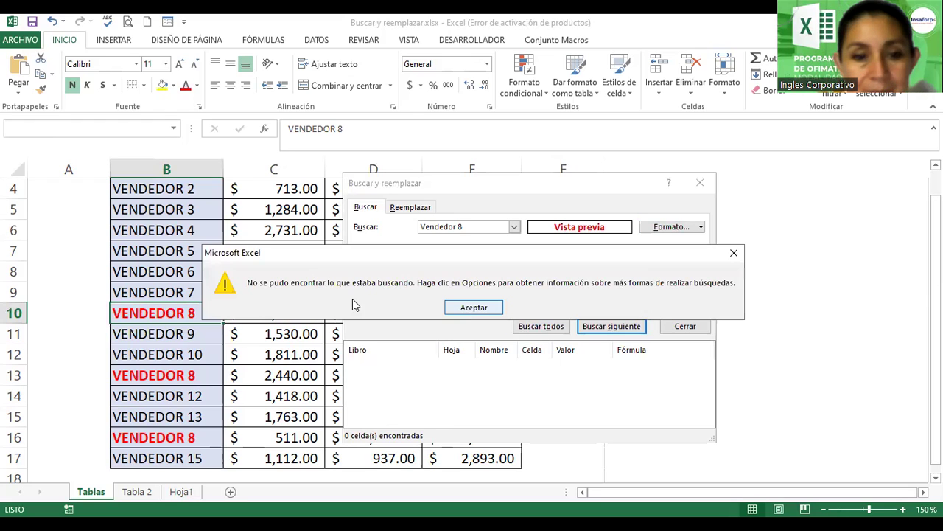
key("Return")
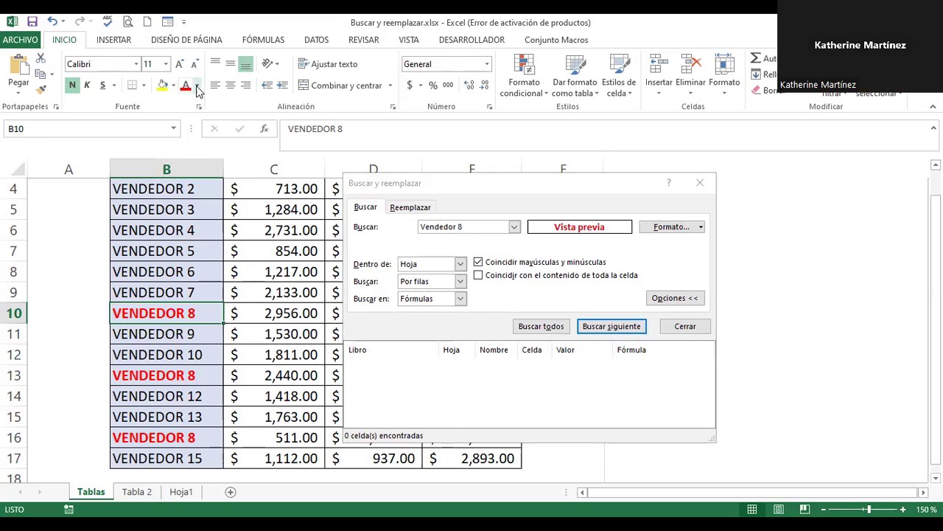
Change the search colour to the standard bright red and turn off case matching.
left_click(198, 87)
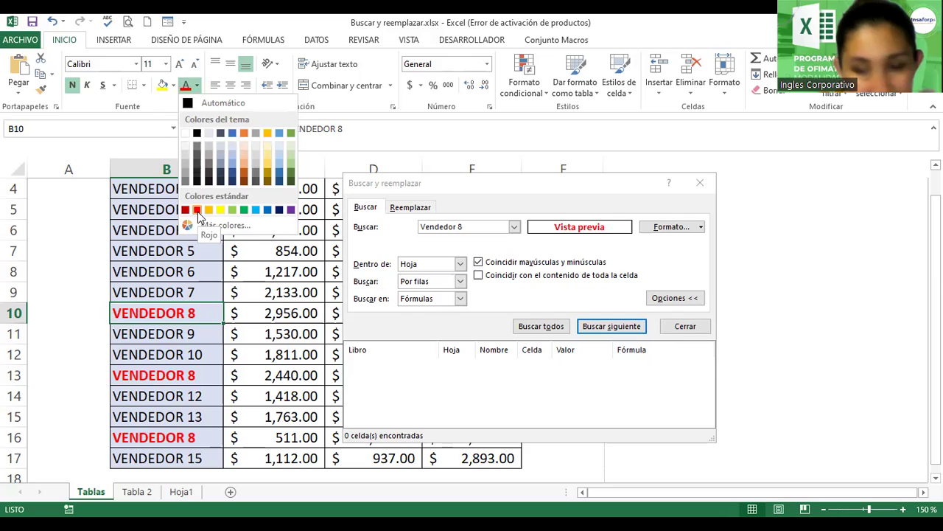
left_click(663, 231)
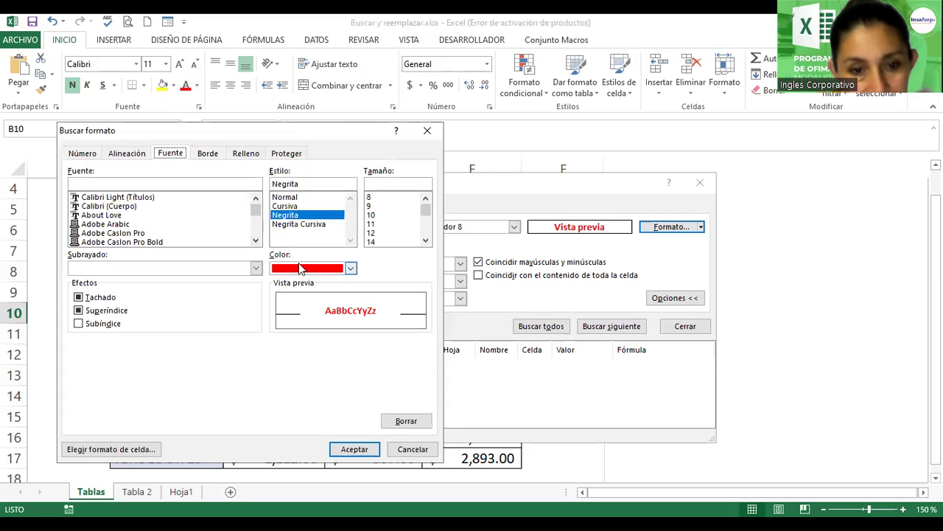
left_click(351, 268)
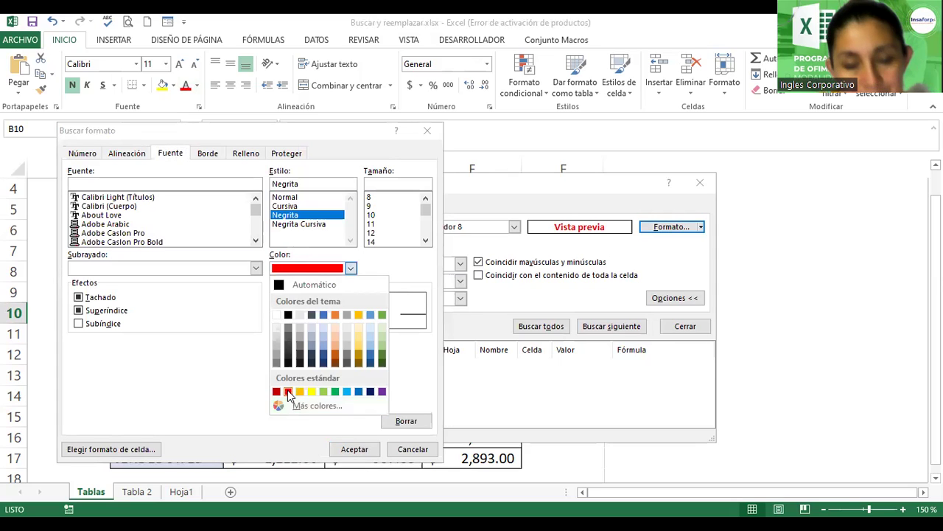
left_click(354, 450)
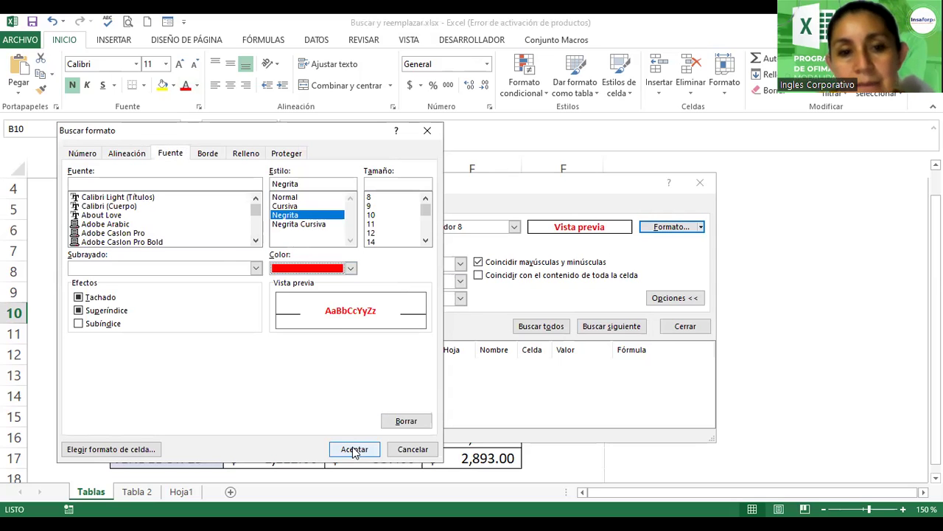
left_click(355, 451)
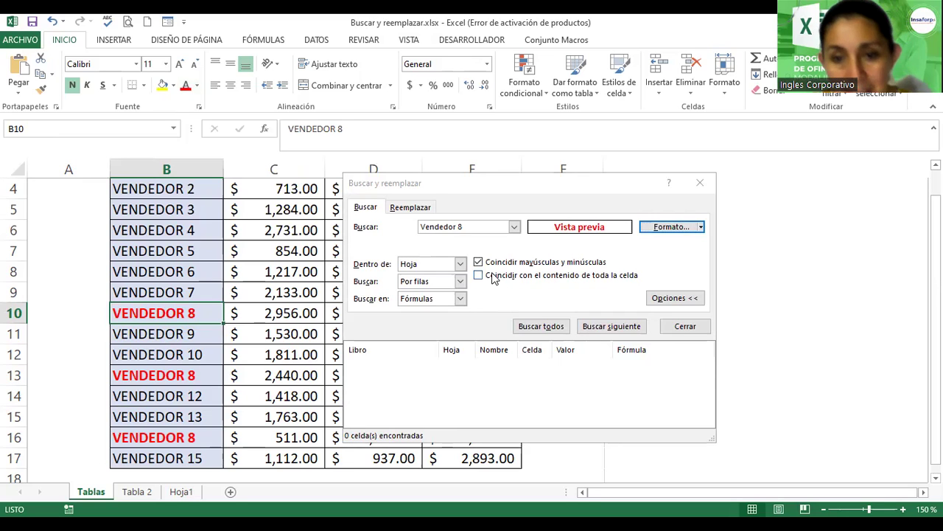
left_click(478, 263)
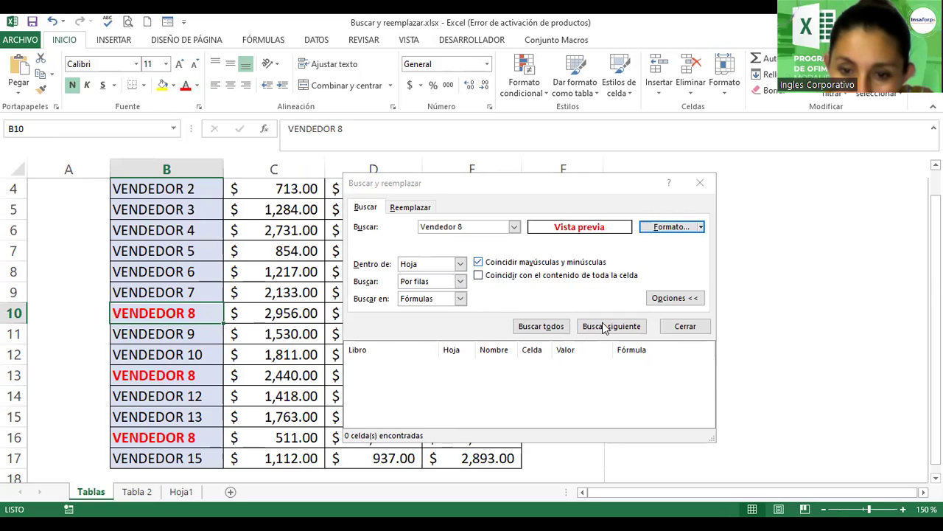
Confirm the bold standard red search format, find cells $B$10, $B$13, $B$16, and close Buscar y reemplazar.
left_click(552, 328)
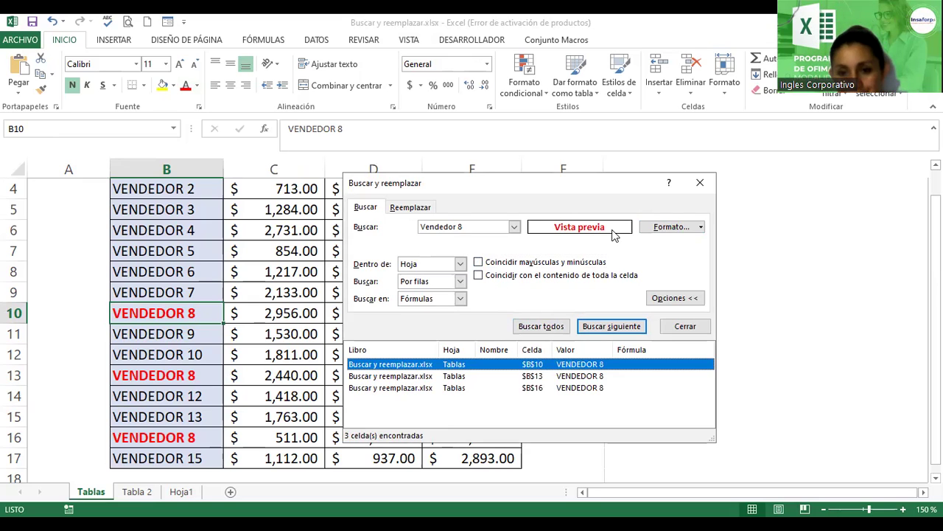
left_click(666, 228)
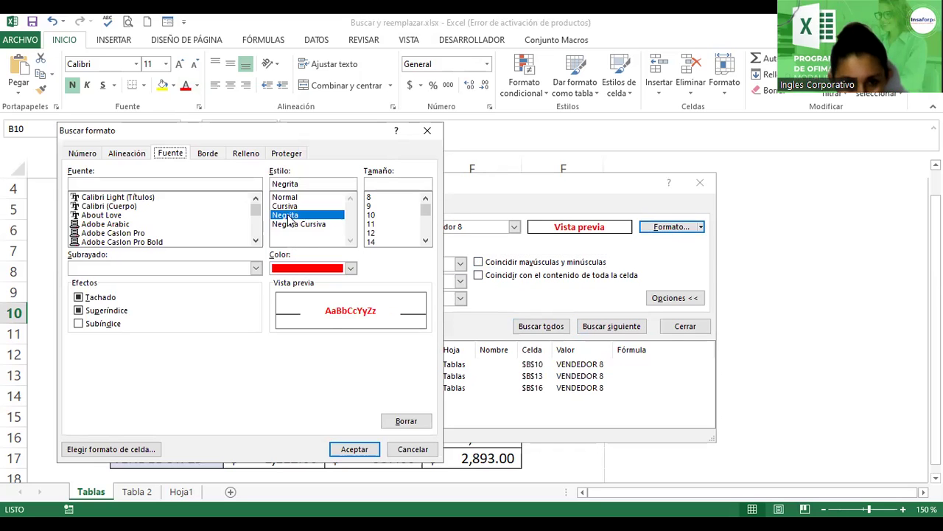
left_click(285, 271)
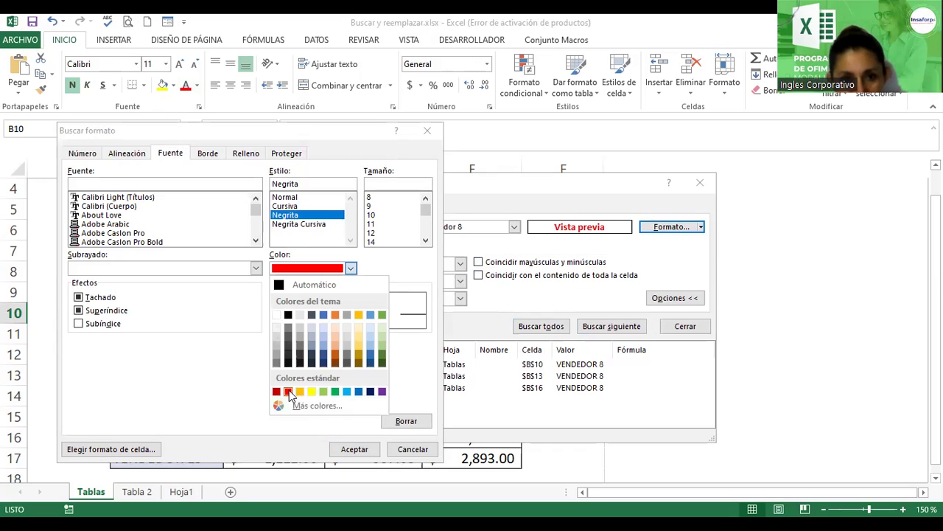
left_click(645, 270)
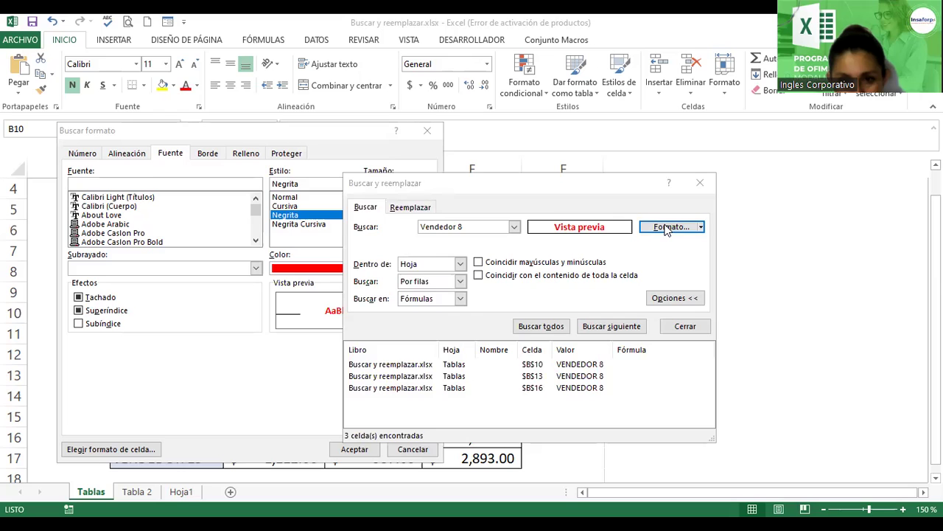
left_click(313, 270)
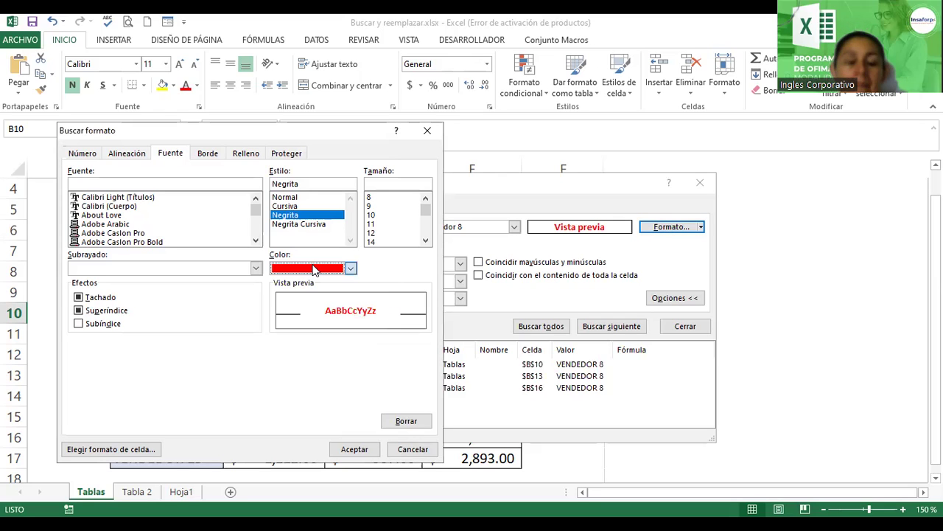
left_click(313, 270)
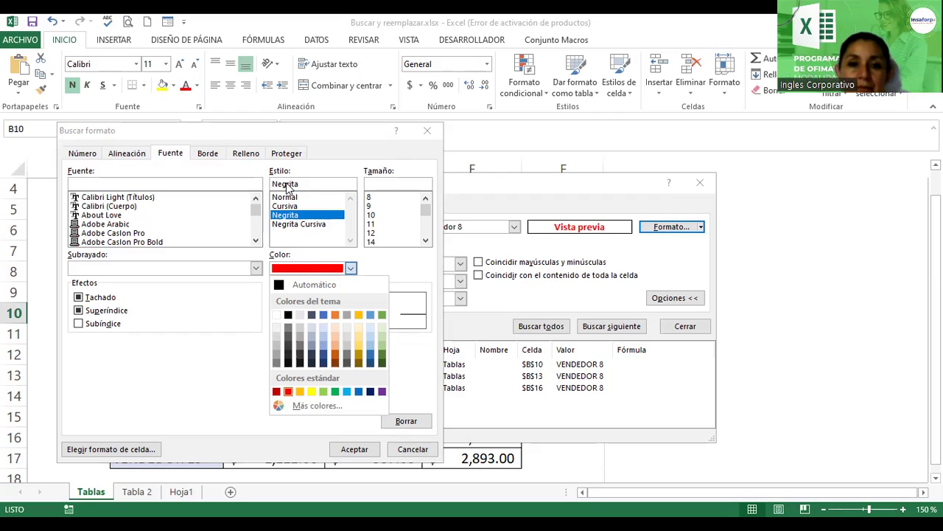
left_click(713, 206)
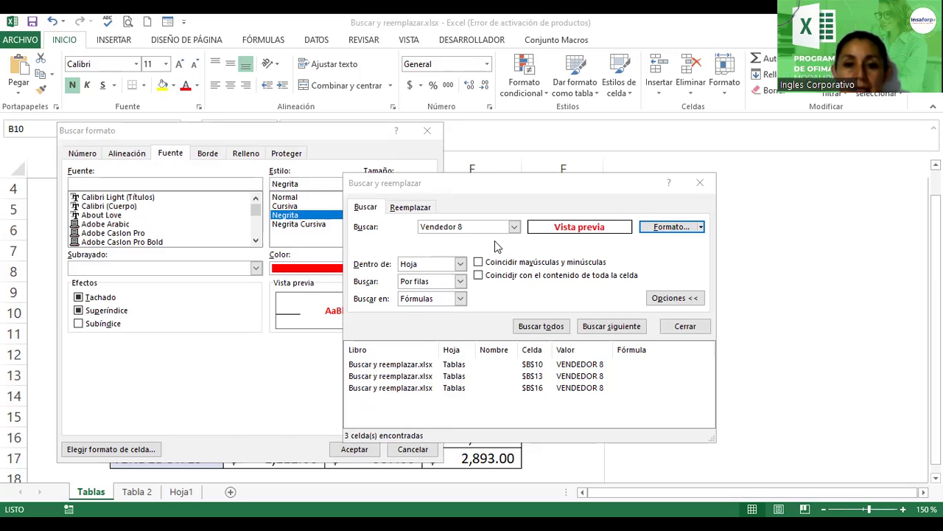
left_click(357, 434)
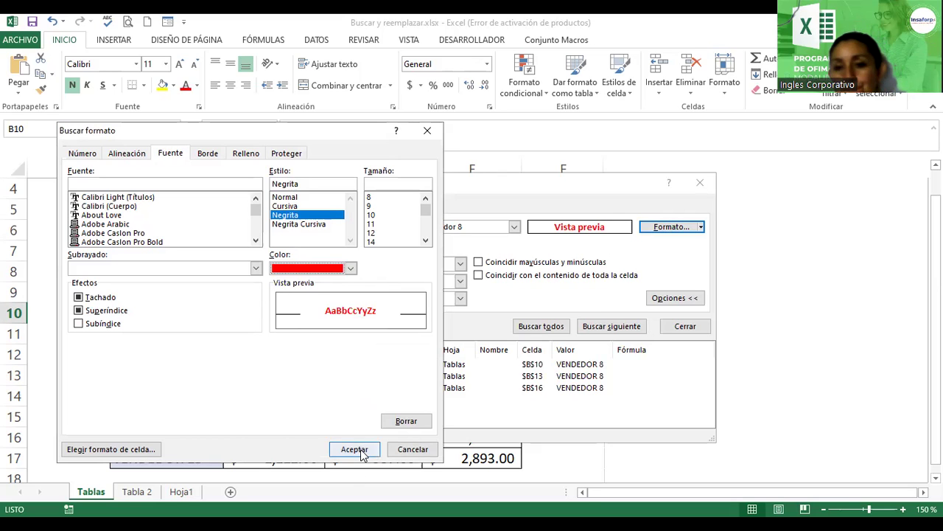
left_click(363, 454)
left_click(705, 190)
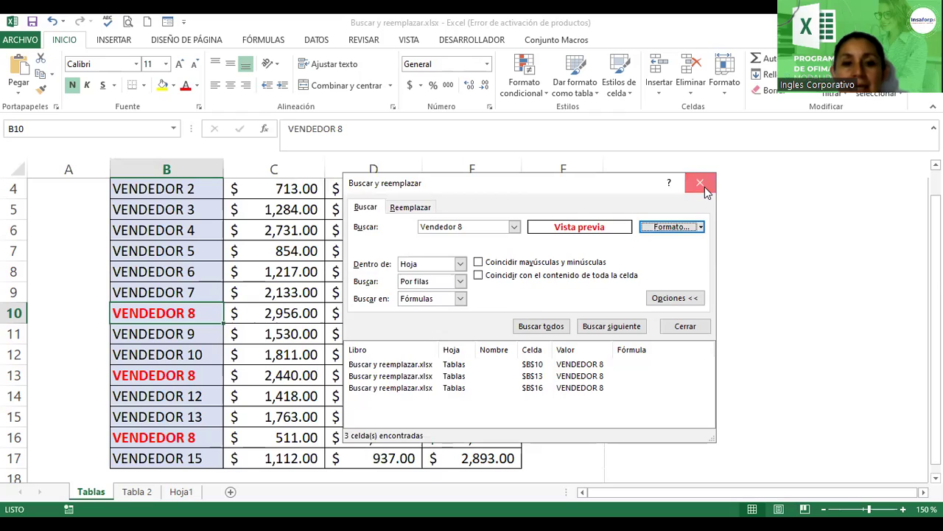
Make row 1 taller and enter the title 'Herramienta Buscar' in B1.
left_click(450, 291)
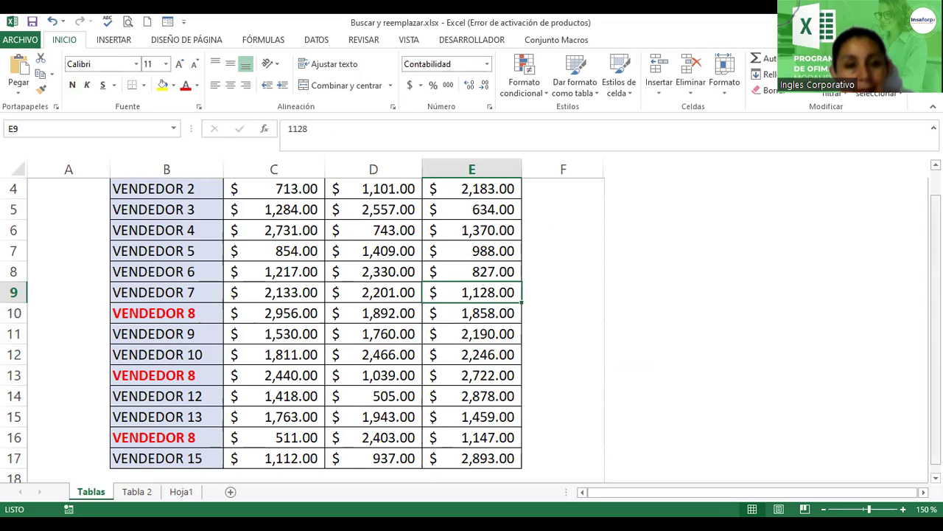
scroll(28, 184, "up", 1)
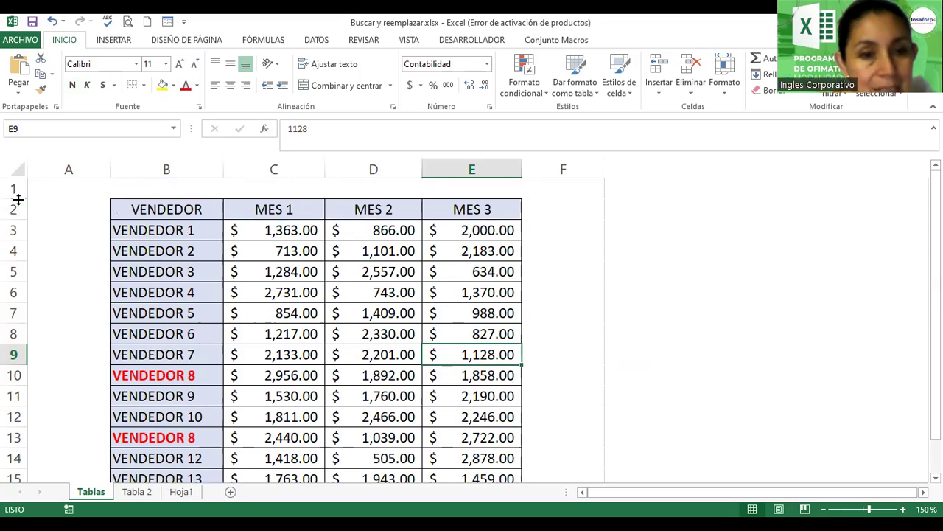
left_click_drag(17, 199, 16, 224)
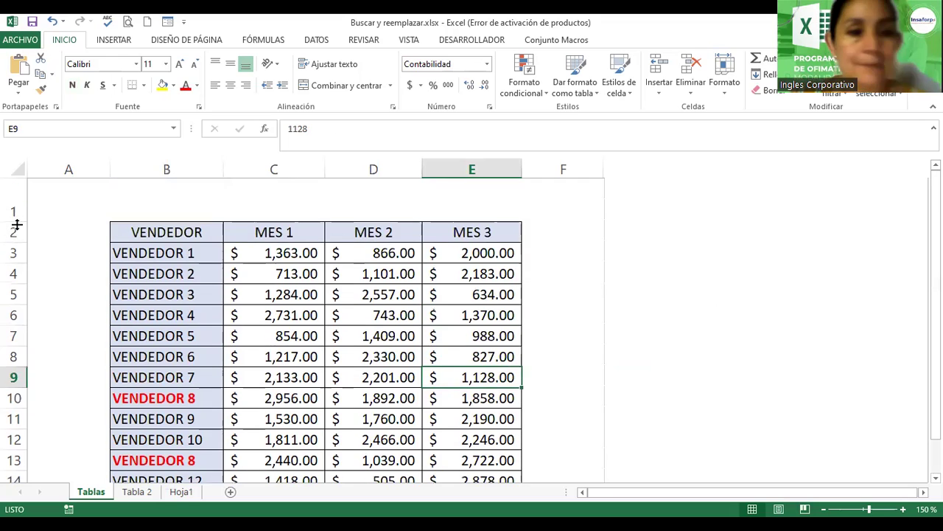
left_click(157, 204)
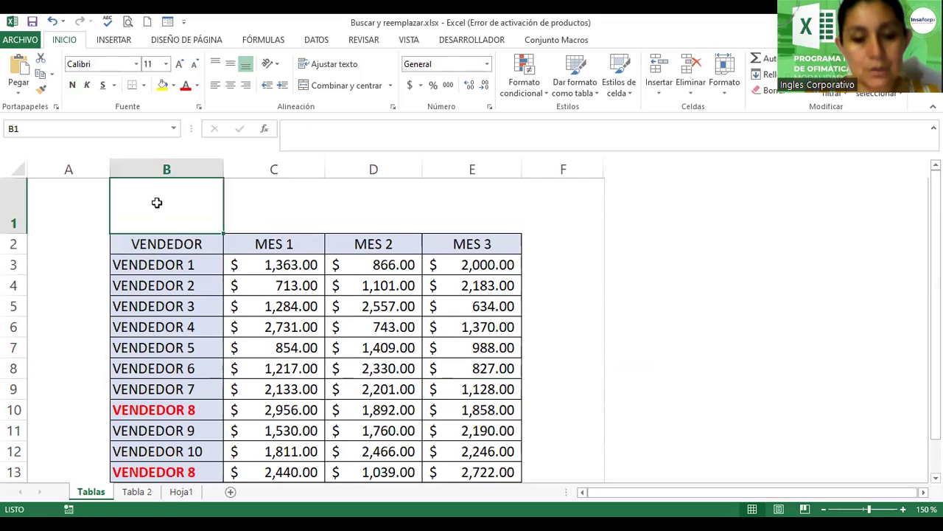
type("bUSCA")
key("BackSpace")
key("BackSpace")
key("BackSpace")
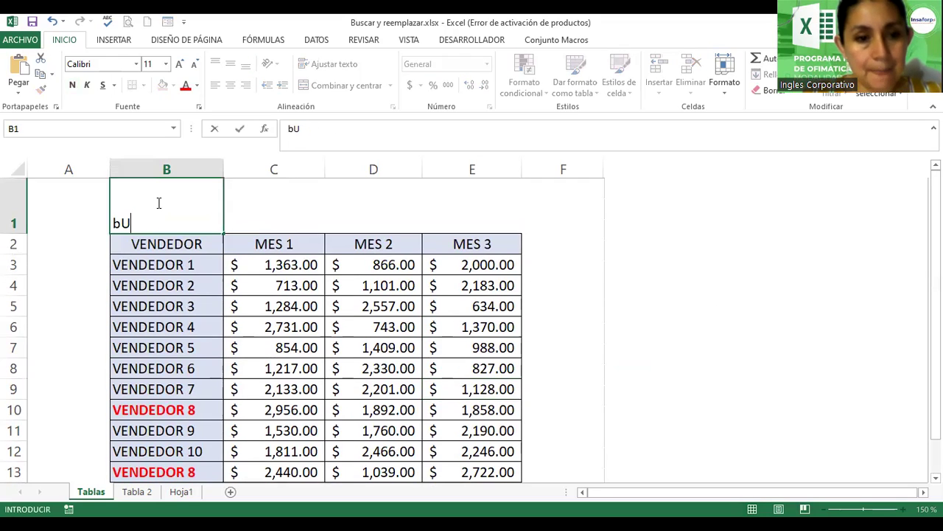
key("BackSpace")
key("BackSpace")
type("He")
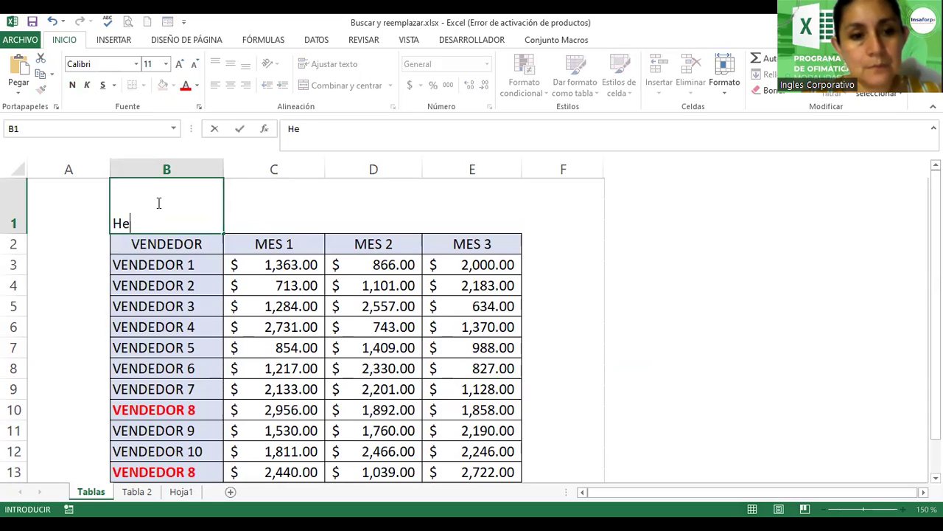
type("rramient")
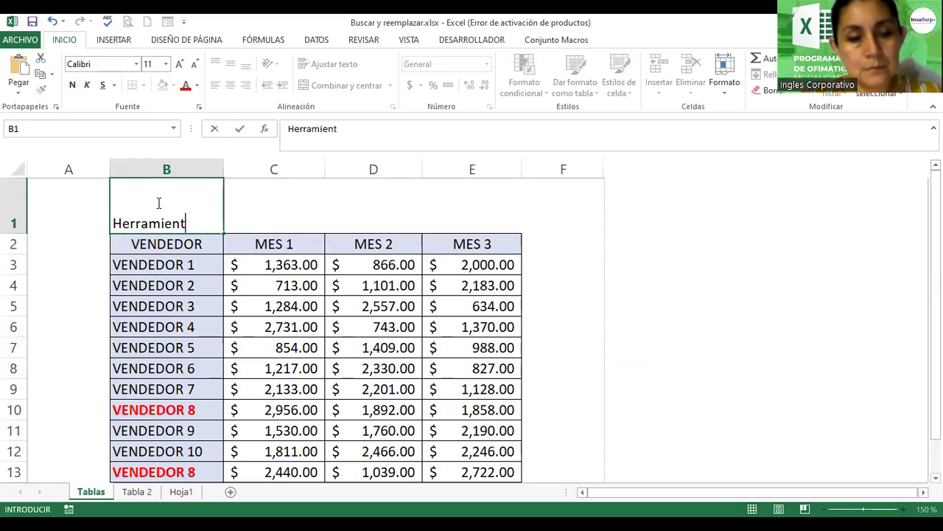
type("a Buscar")
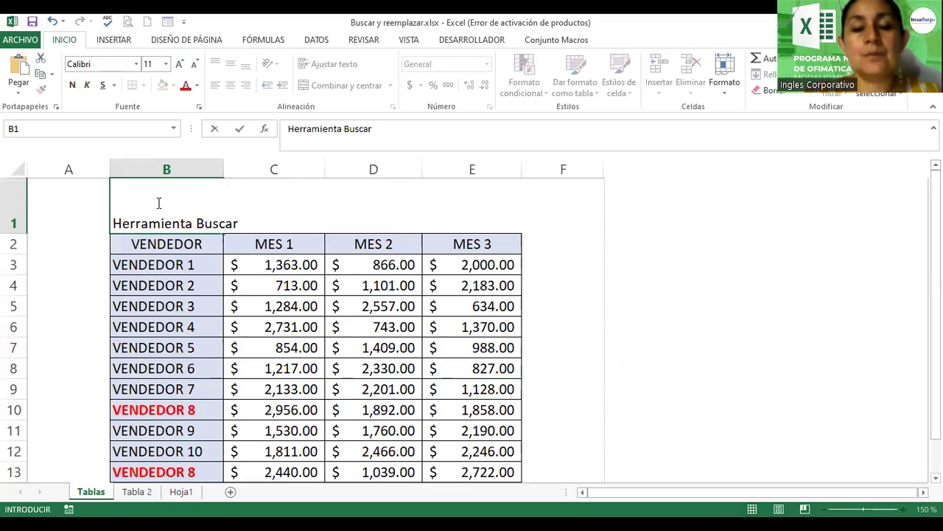
key("Return")
Centre the title vertically in its row and raise its font size to 16.
left_click(157, 206)
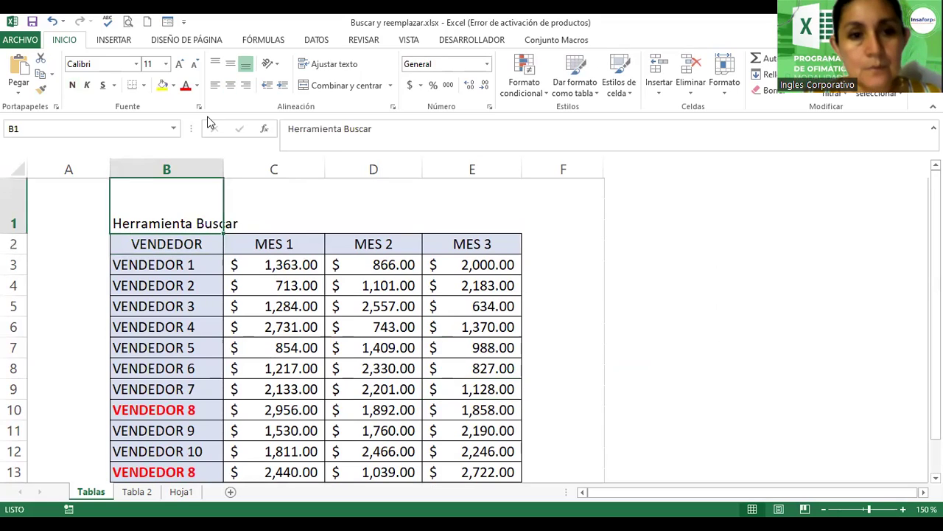
left_click(230, 64)
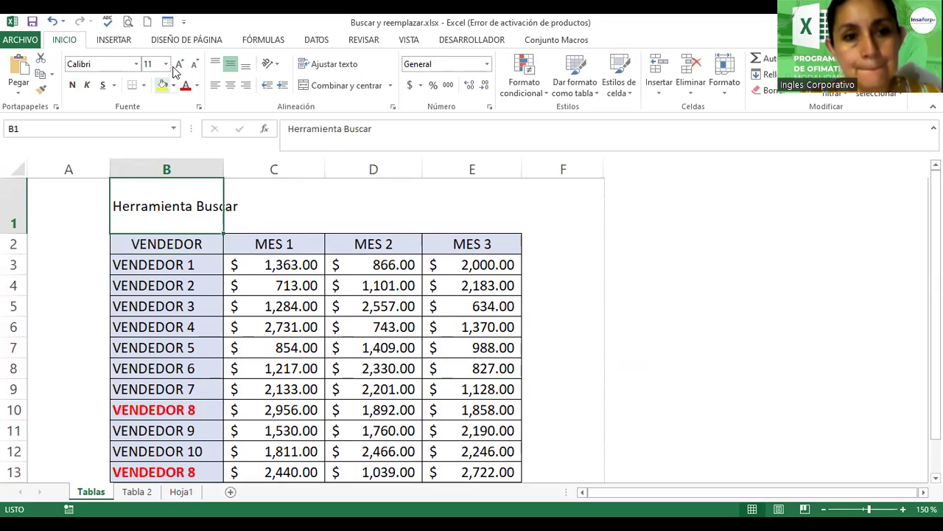
left_click(181, 59)
left_click(181, 60)
left_click(183, 62)
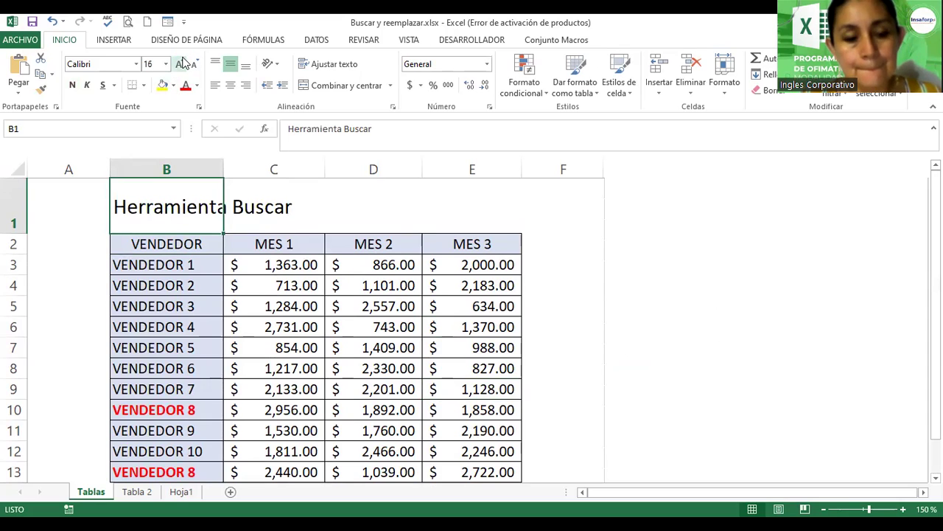
key("shift+Right")
key("shift+Right")
key("shift+Right")
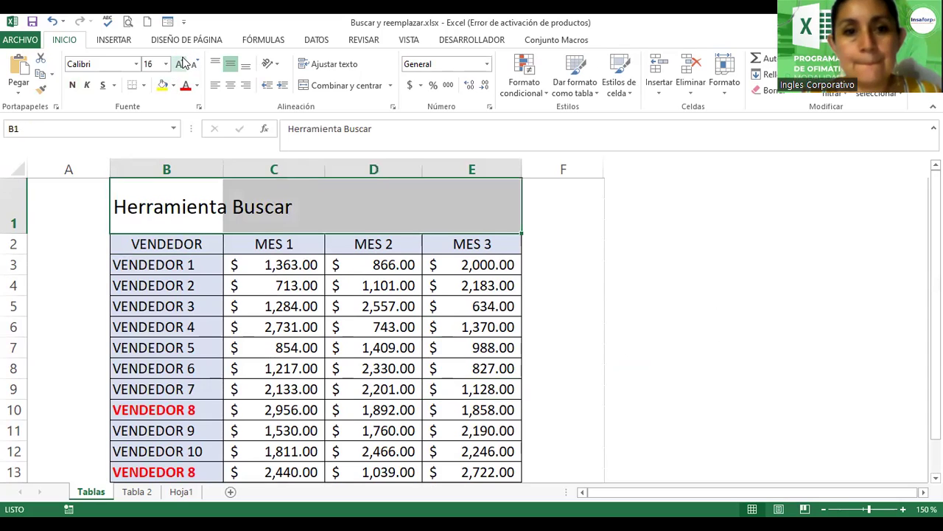
Merge and centre the title across B1:E1 in Adobe Garamond Pro Bold.
left_click(331, 86)
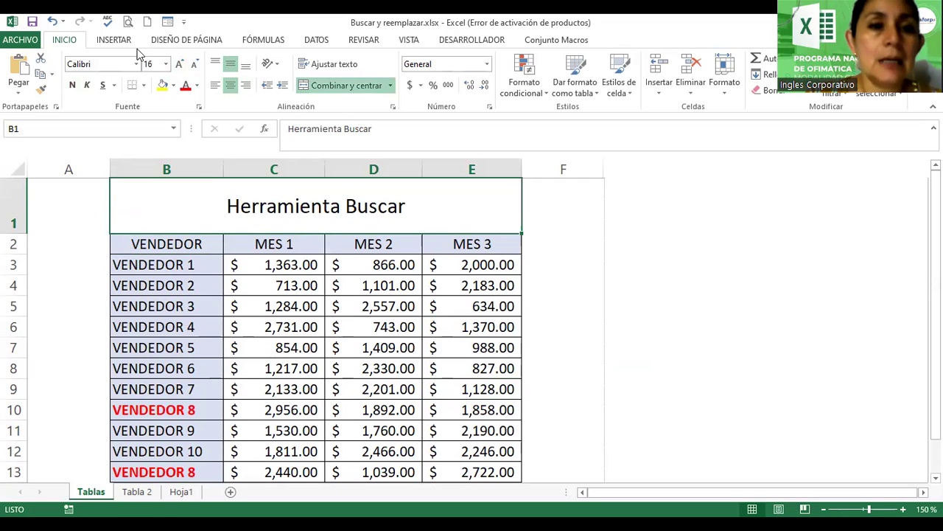
key("alt+h")
key("f")
key("f")
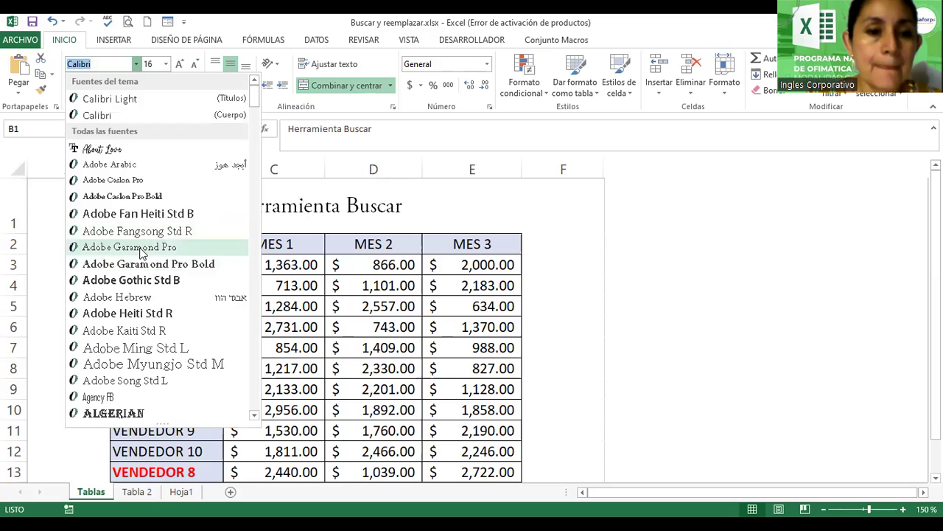
key("Return")
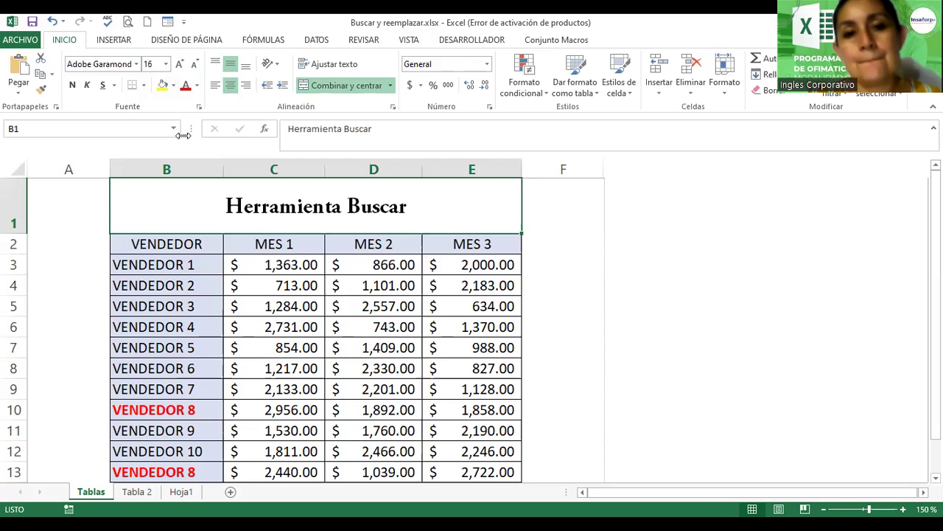
Give the title a light orange fill, leaving the borders unchanged.
left_click(174, 87)
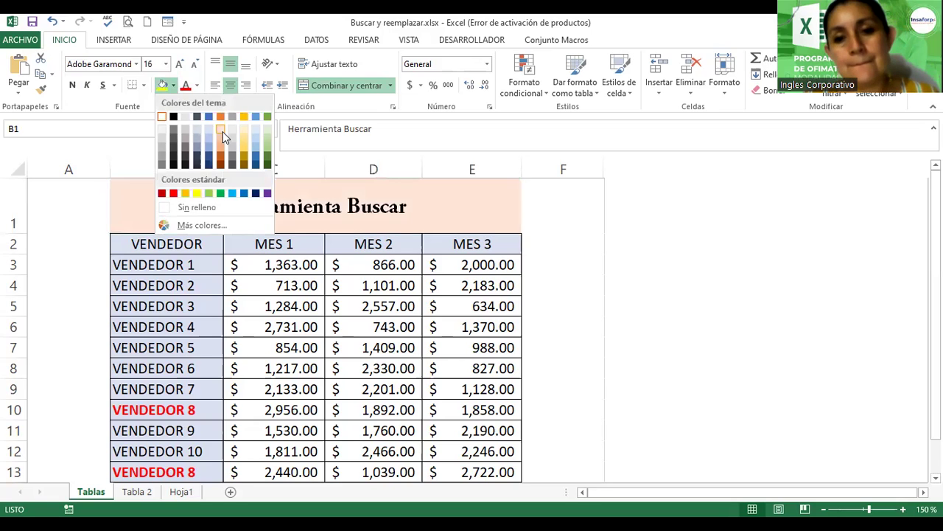
left_click(135, 87)
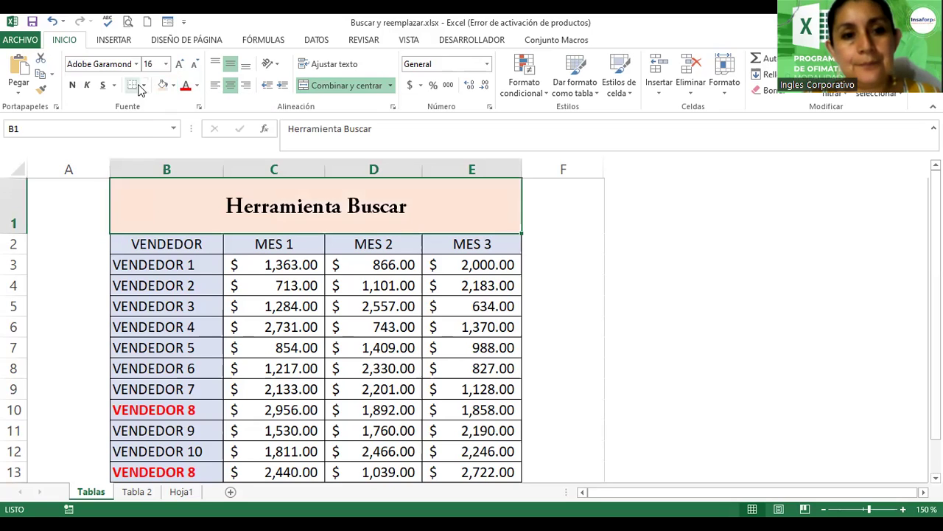
left_click(143, 84)
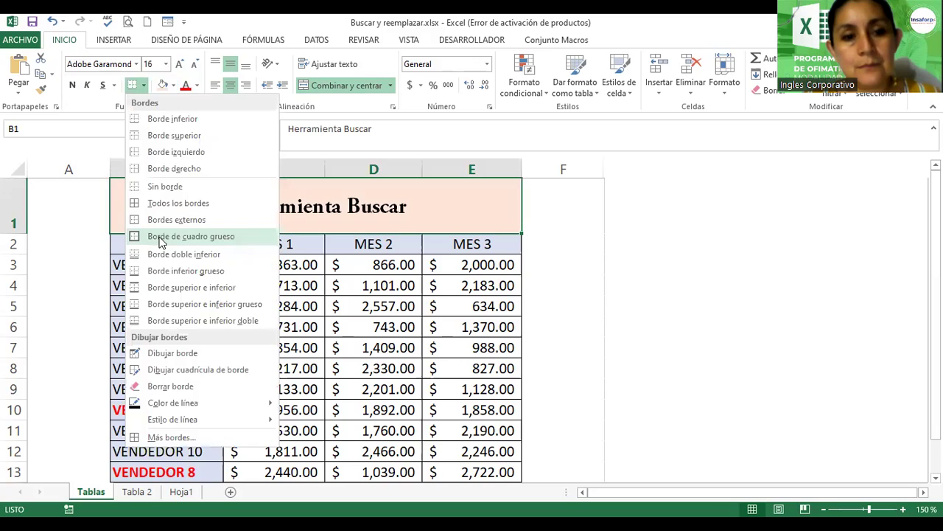
left_click(590, 258)
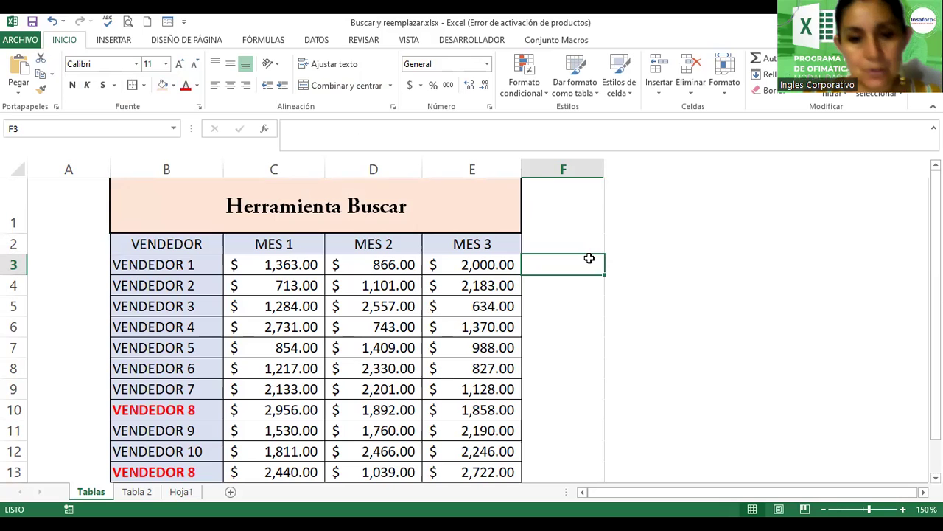
Copy the 1,409.00 value from D7 and select D10 as the destination.
left_click(370, 349)
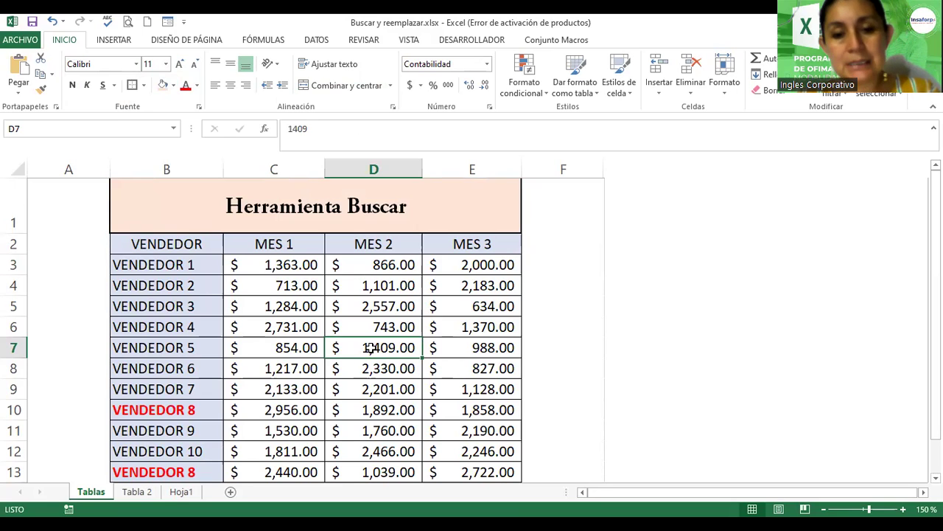
key("ctrl+c")
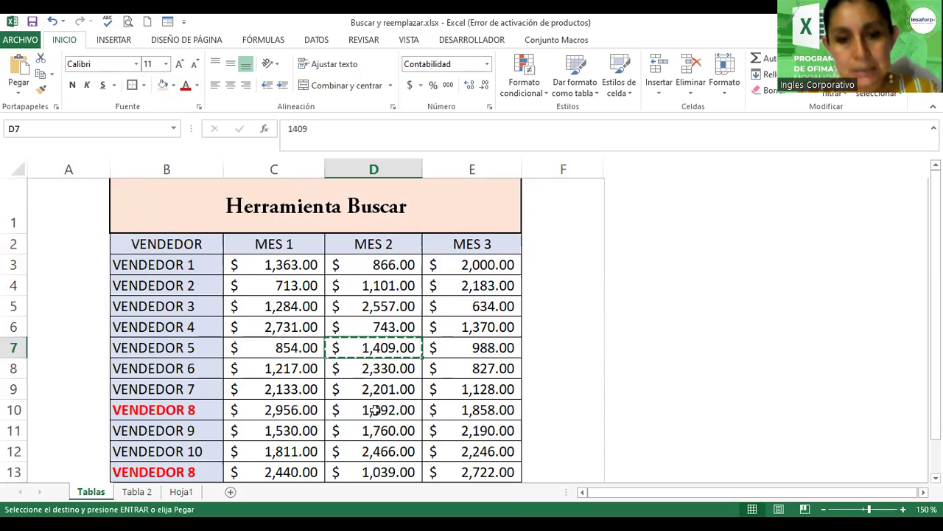
left_click(376, 410)
Paste 1,409.00 into D10 and make D7 and D10 bold dark blue.
key("Return")
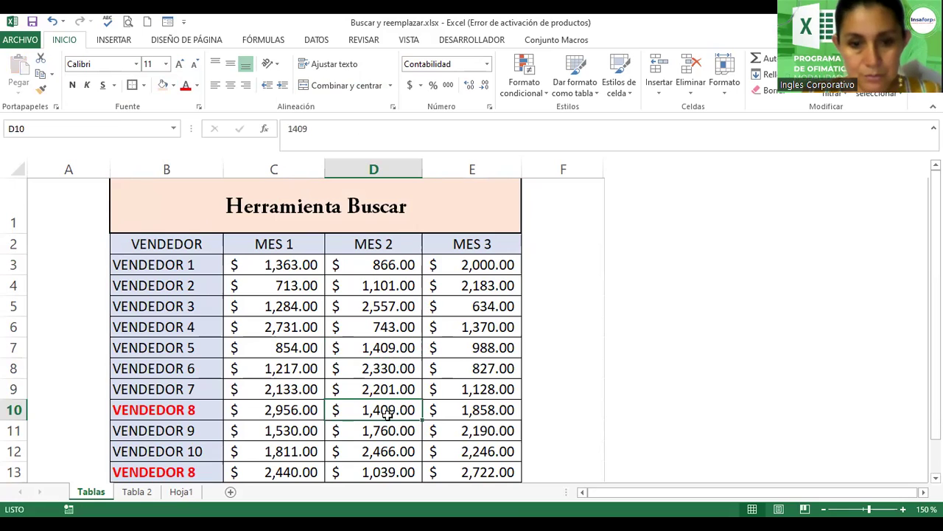
left_click(409, 349, "ctrl")
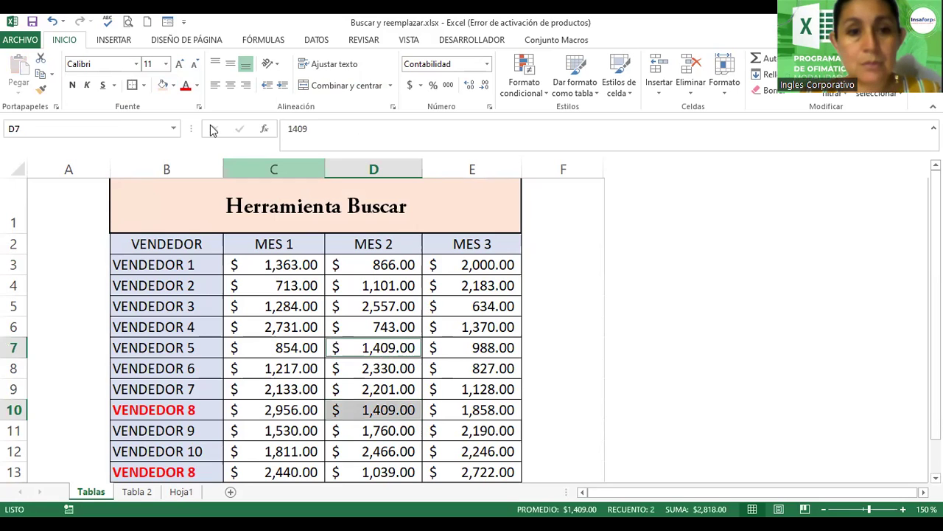
left_click(198, 86)
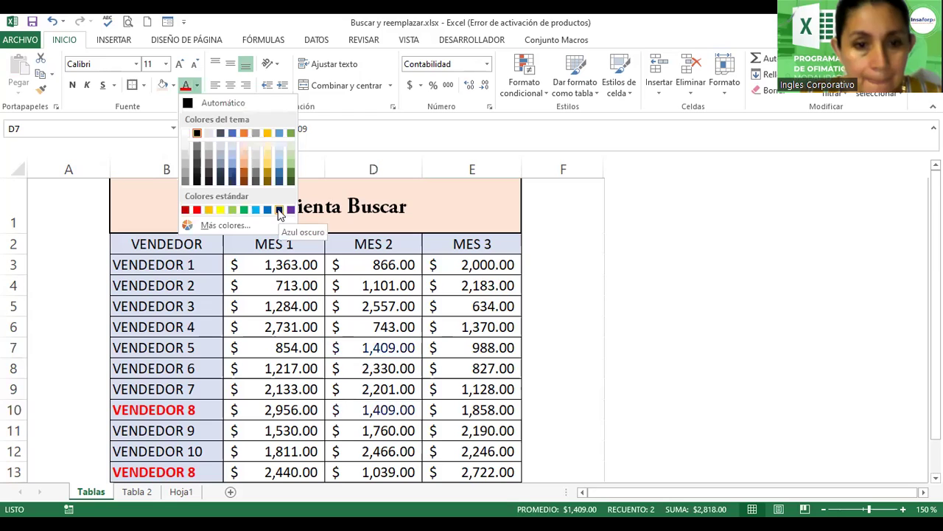
left_click(279, 211)
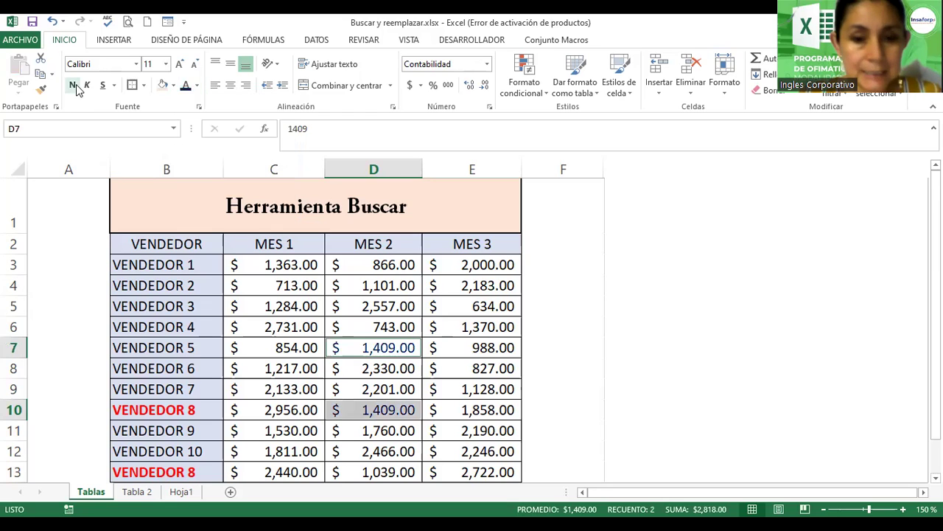
left_click(80, 85)
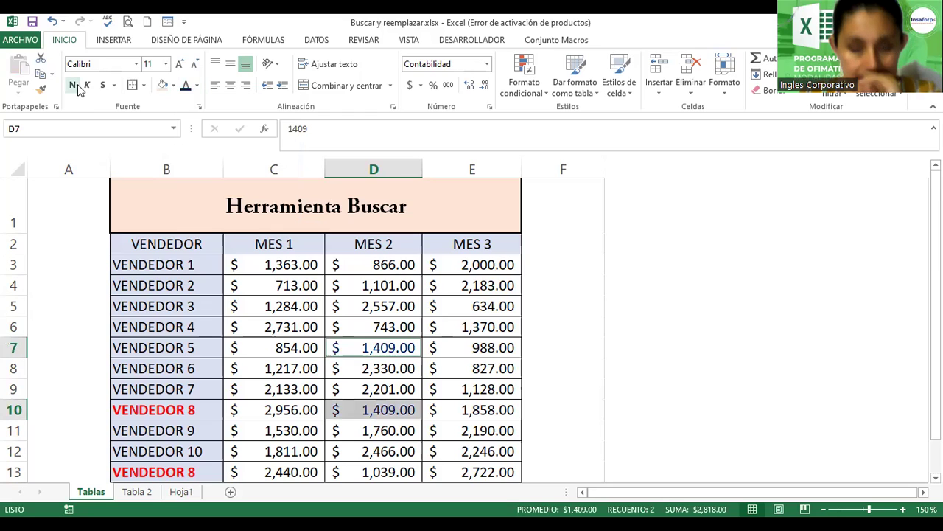
Copy the bold blue 1,409.00 into cells E4, E6 and E9.
left_click(390, 410)
key("ctrl+c")
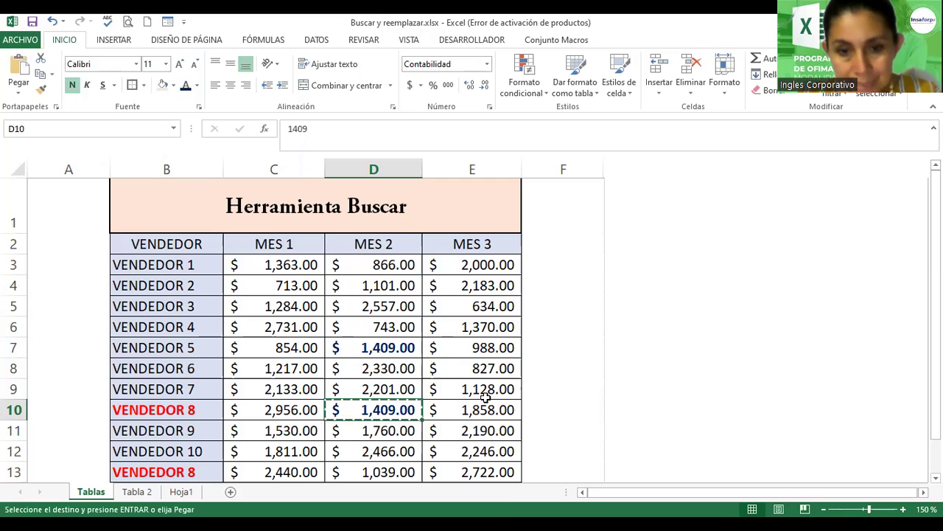
left_click(488, 290)
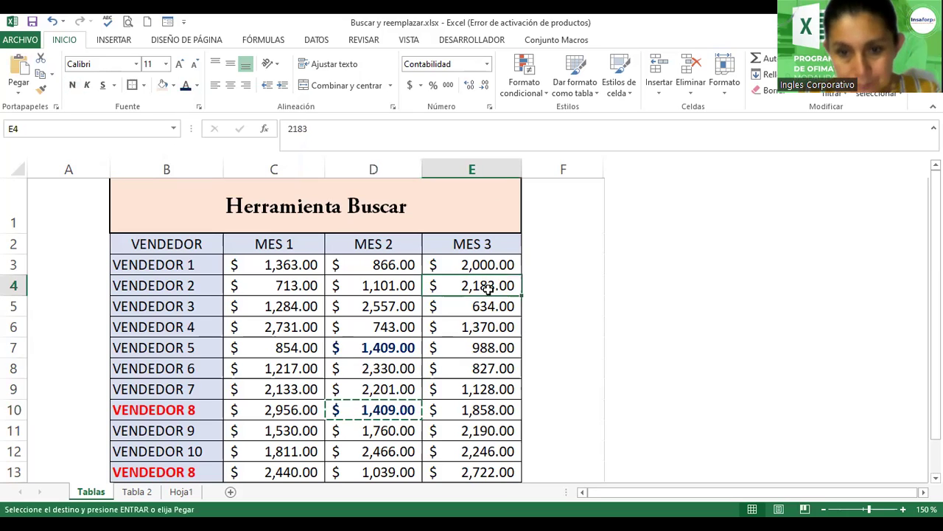
key("Return")
key("ctrl+c")
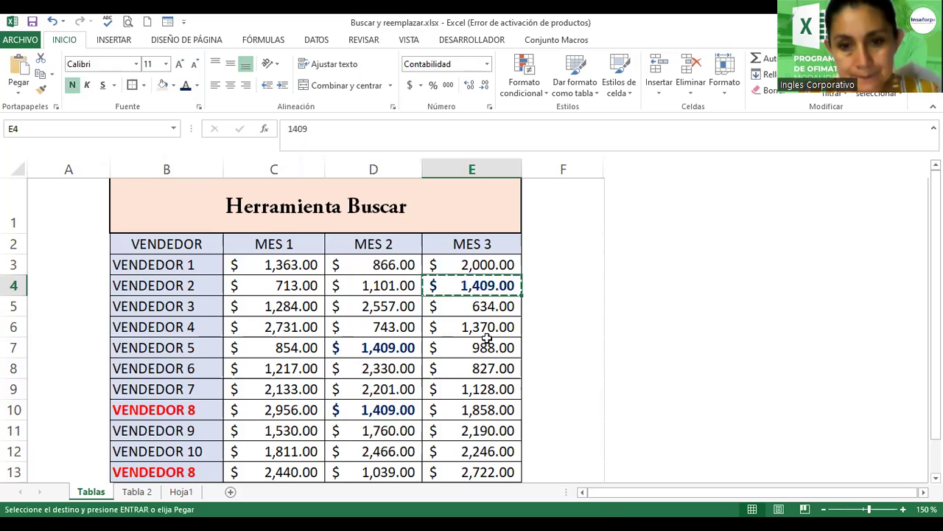
left_click(487, 327)
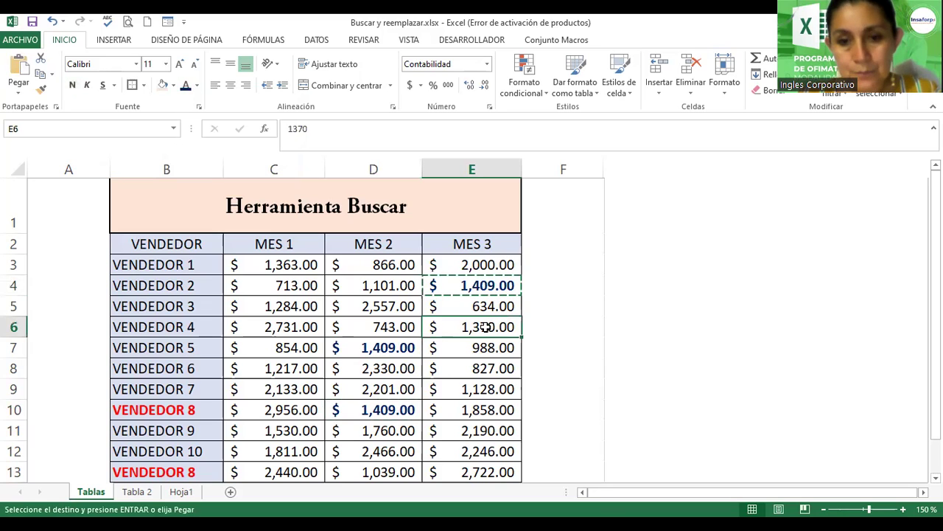
key("Return")
key("ctrl+c")
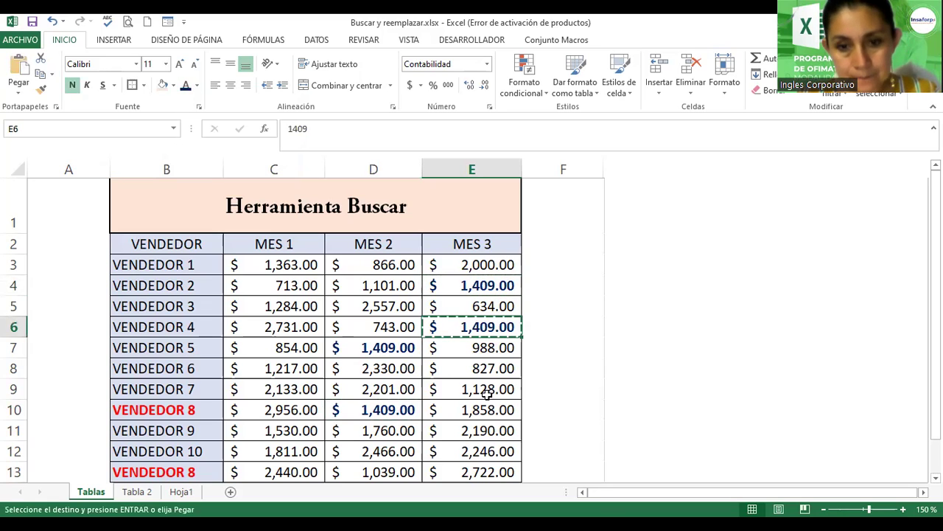
left_click(479, 388)
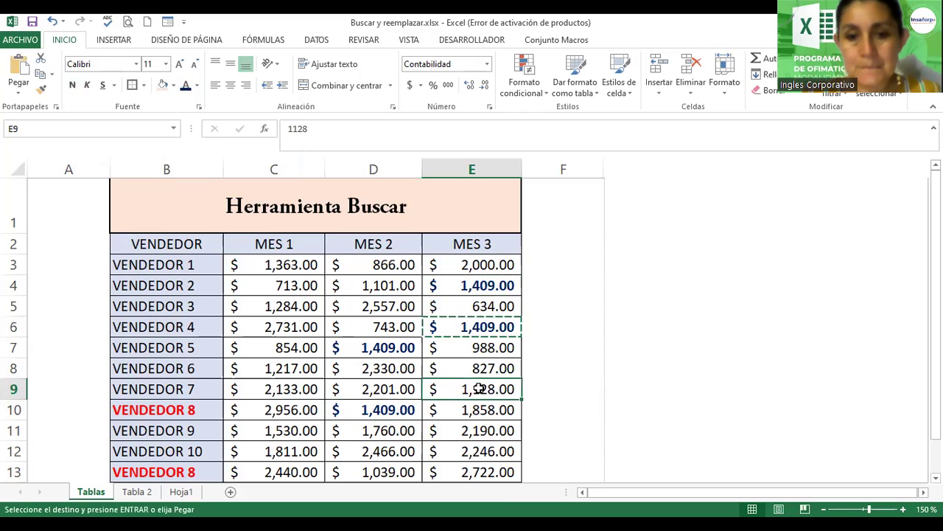
key("Return")
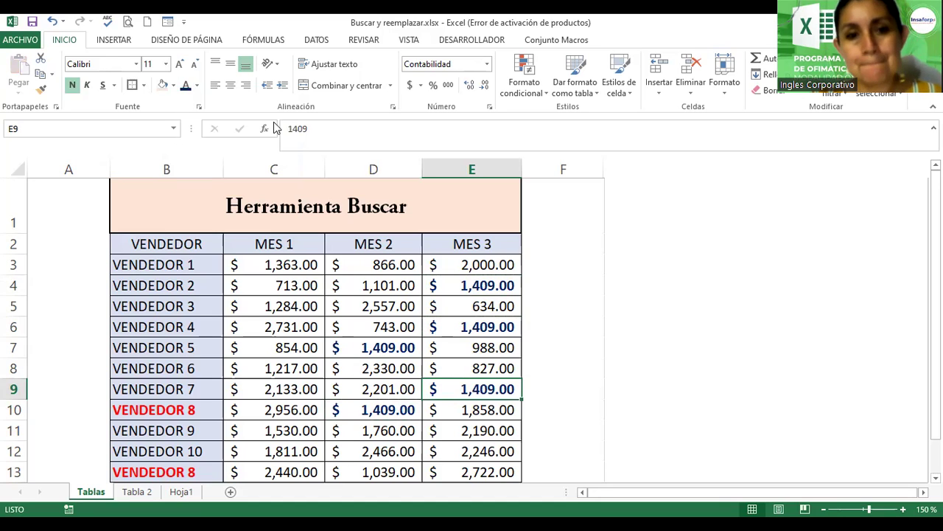
Draw a left-and-up block arrow beside the table in column F, widening the column and the arrow.
left_click(114, 41)
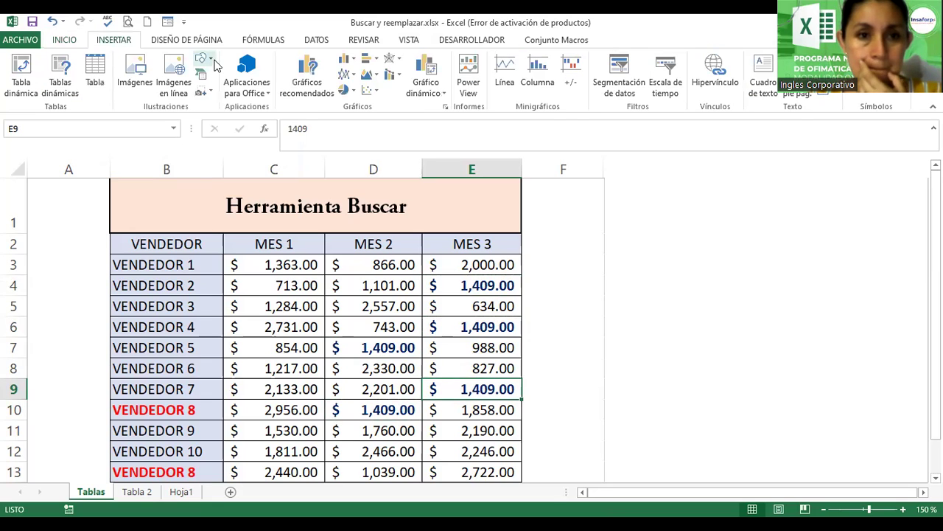
left_click(206, 60)
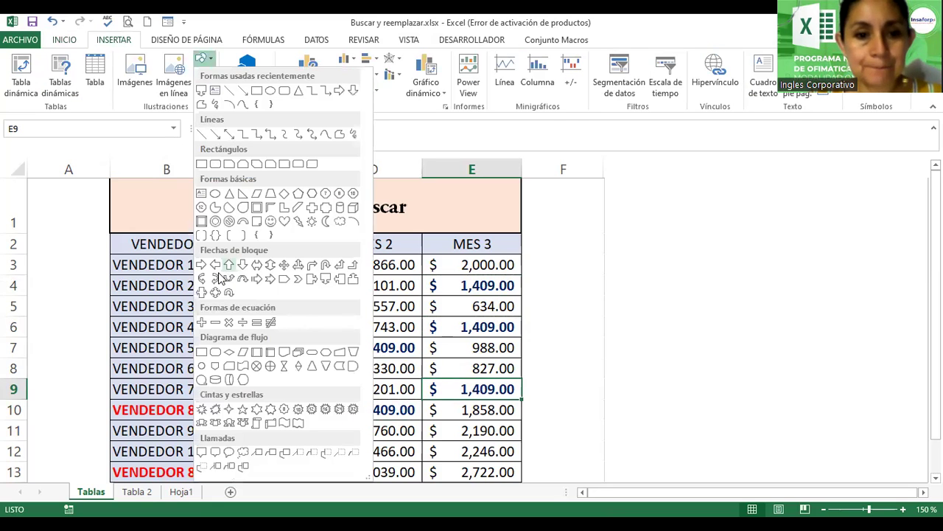
left_click(341, 271)
mouse_move(559, 233)
left_mouse_down()
mouse_move(596, 421)
mouse_move(527, 424)
left_mouse_up()
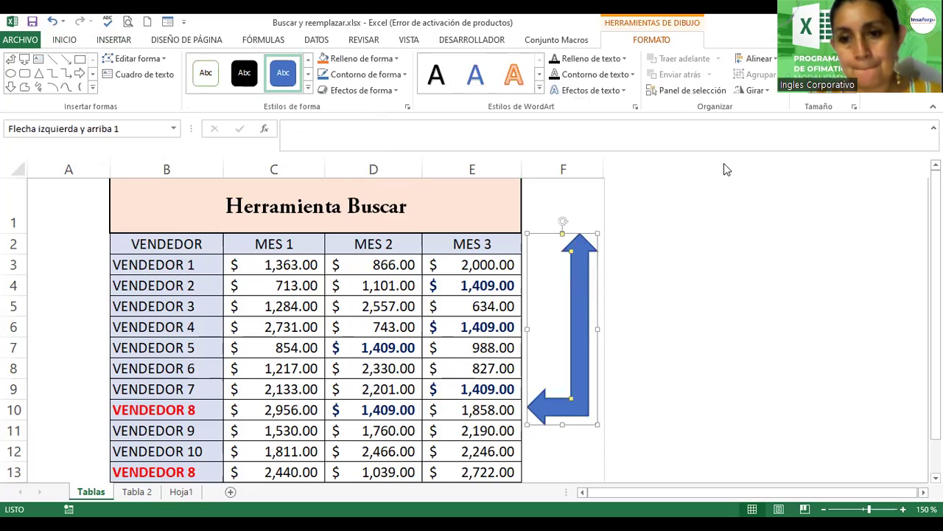
mouse_move(604, 170)
left_mouse_down()
mouse_move(708, 177)
mouse_move(653, 177)
left_mouse_up()
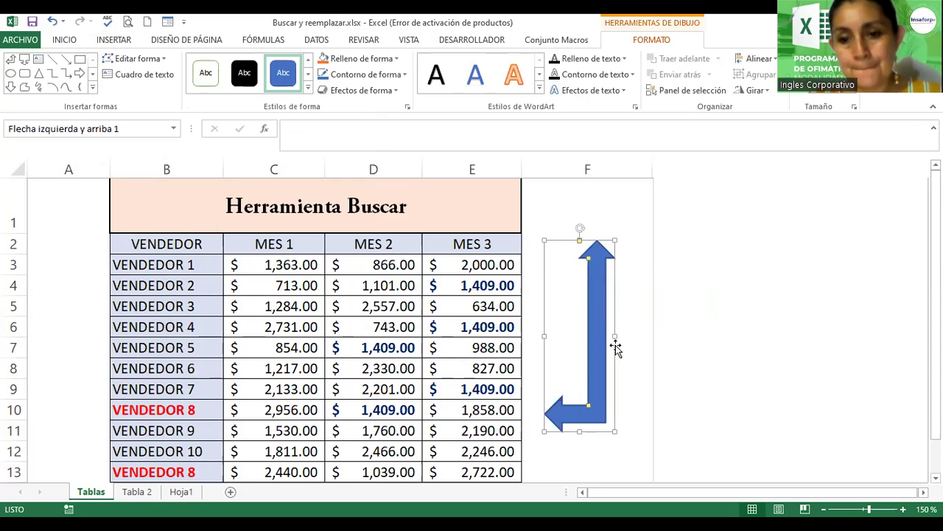
left_click_drag(616, 337, 637, 332)
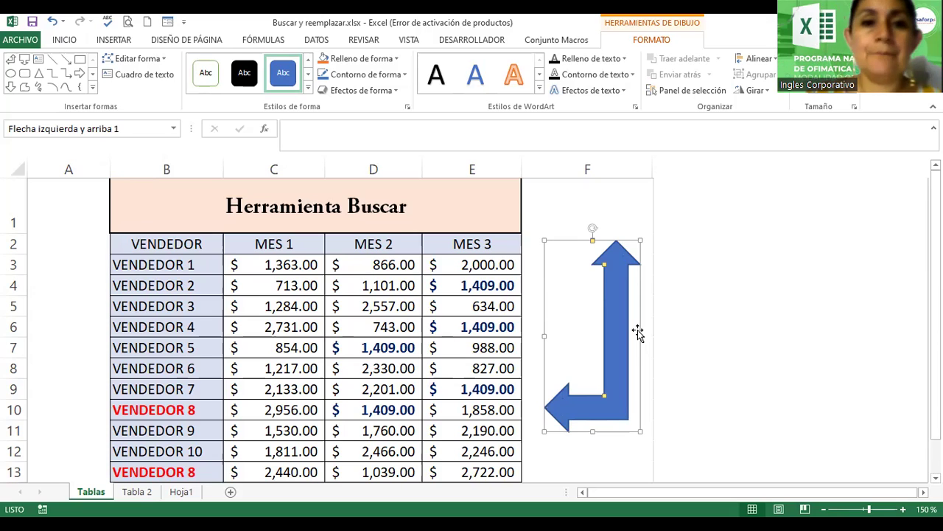
Open Buscar from Inicio > Buscar y seleccionar and enter 1409 as the search term.
left_click(287, 304)
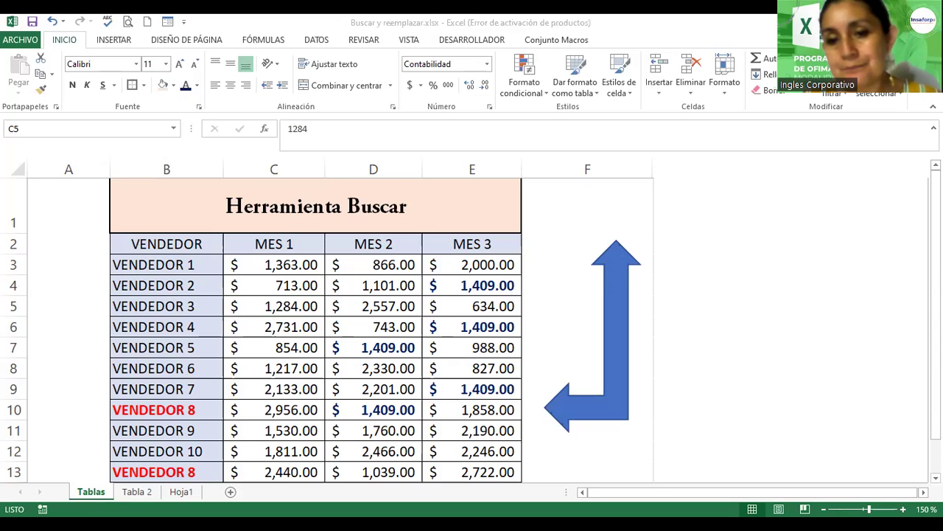
left_click(870, 94)
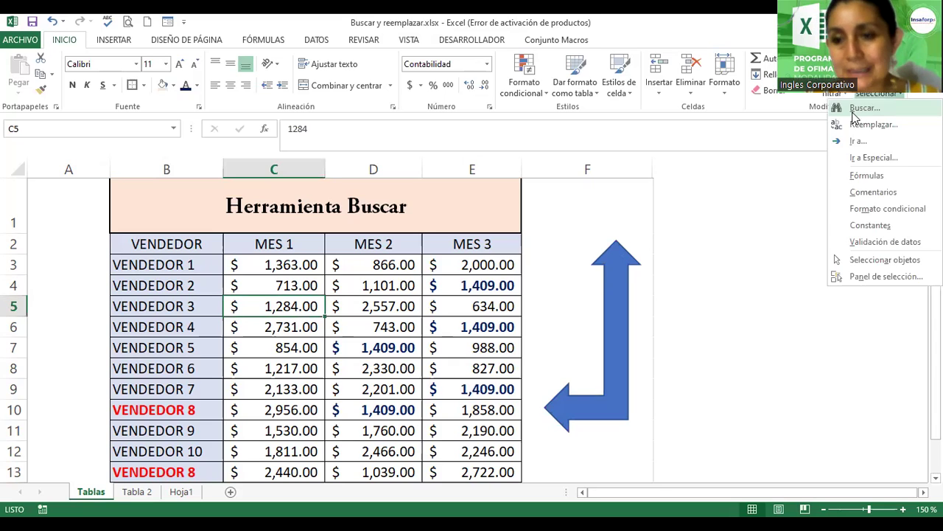
left_click(854, 110)
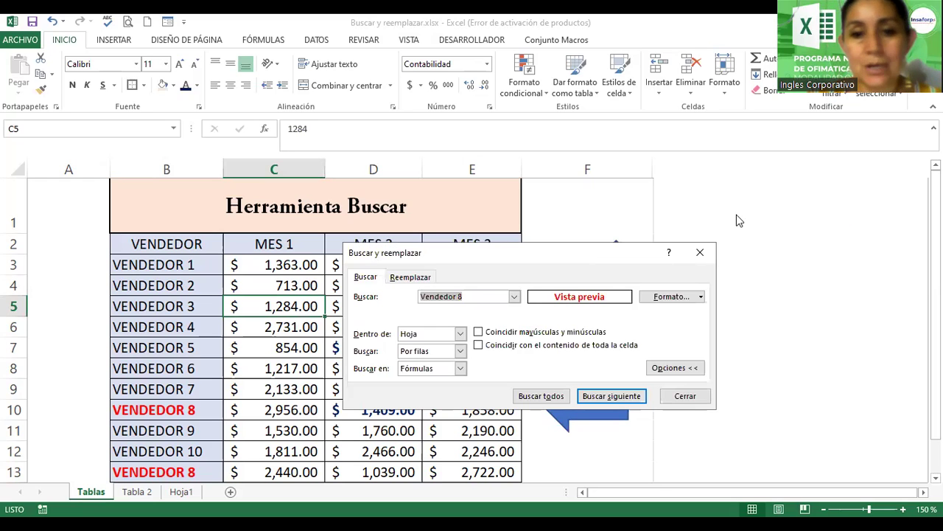
type("14")
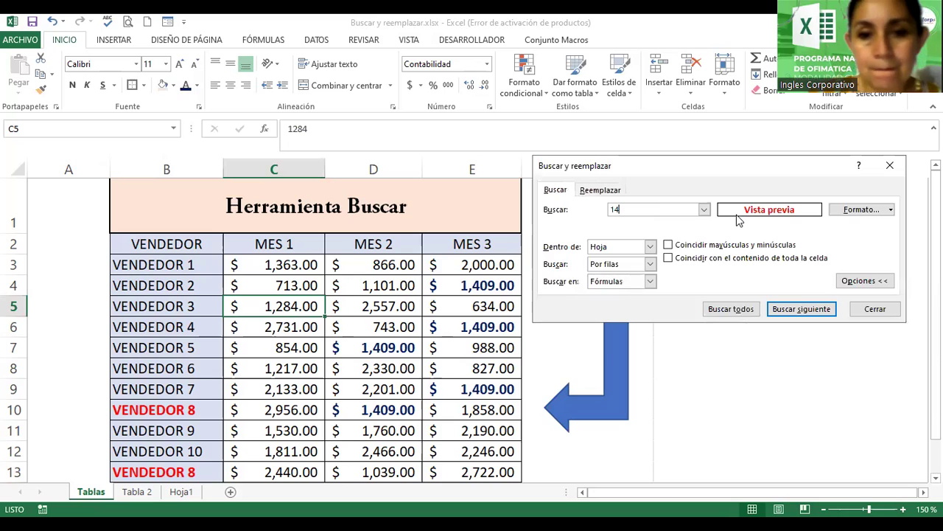
type("0")
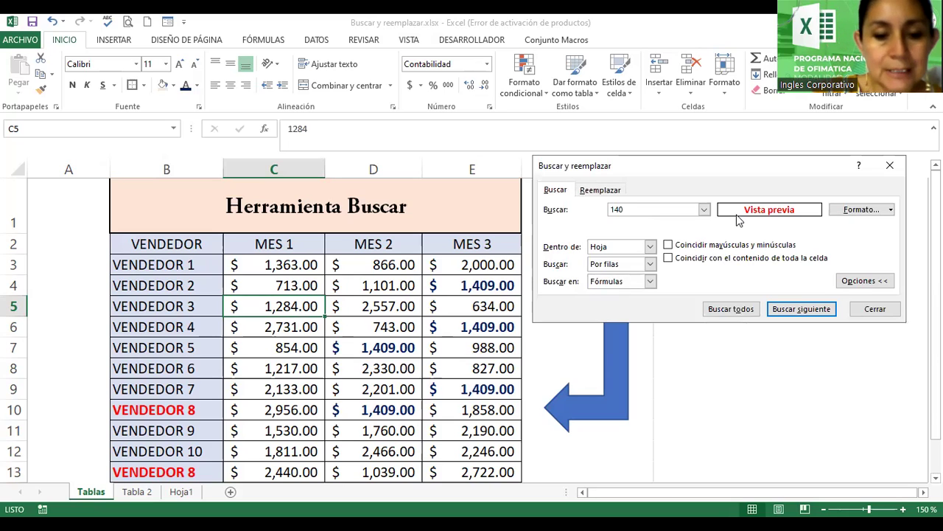
type("9")
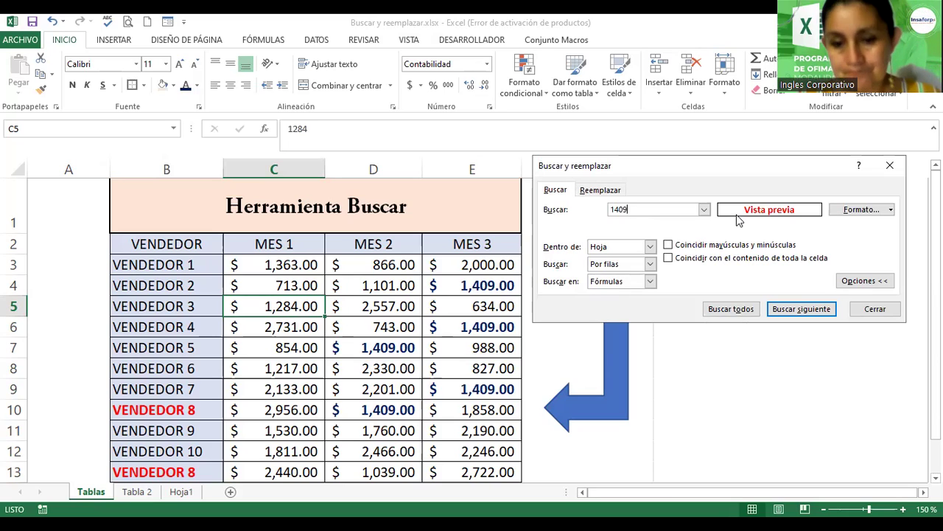
Restrict the 1409 search to dark blue Moneda-formatted text and run Buscar todos.
left_click(859, 210)
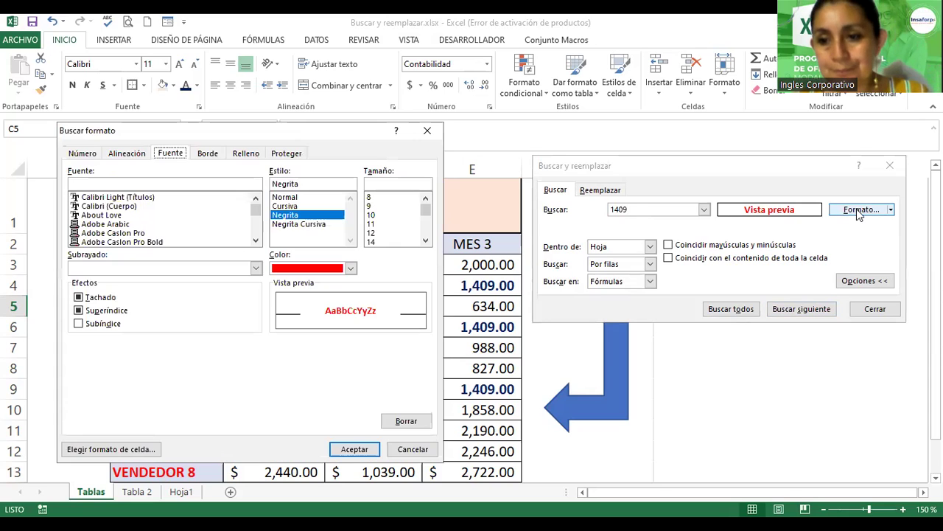
left_click(285, 271)
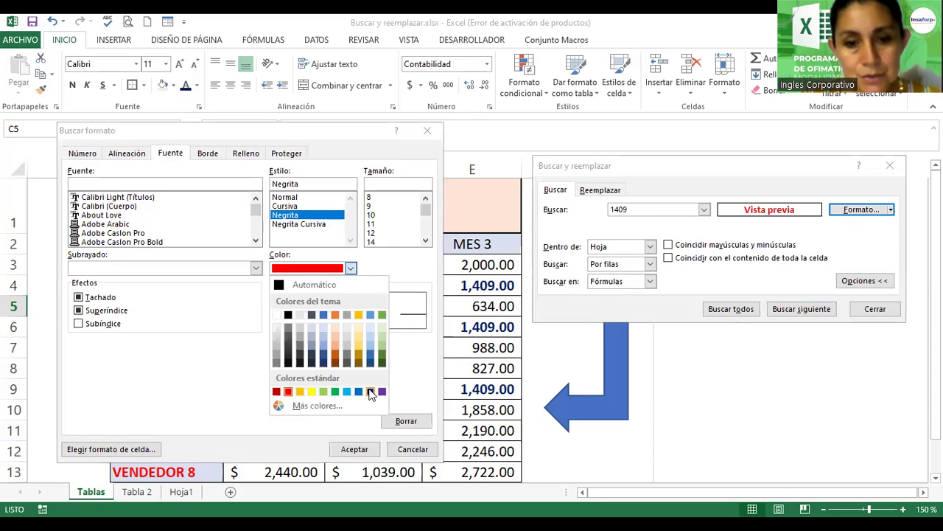
left_click(370, 392)
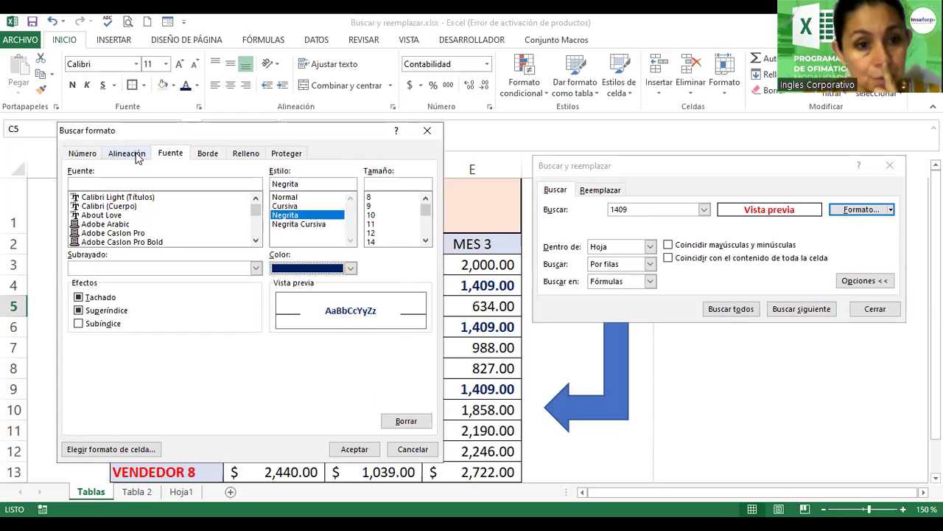
left_click(84, 155)
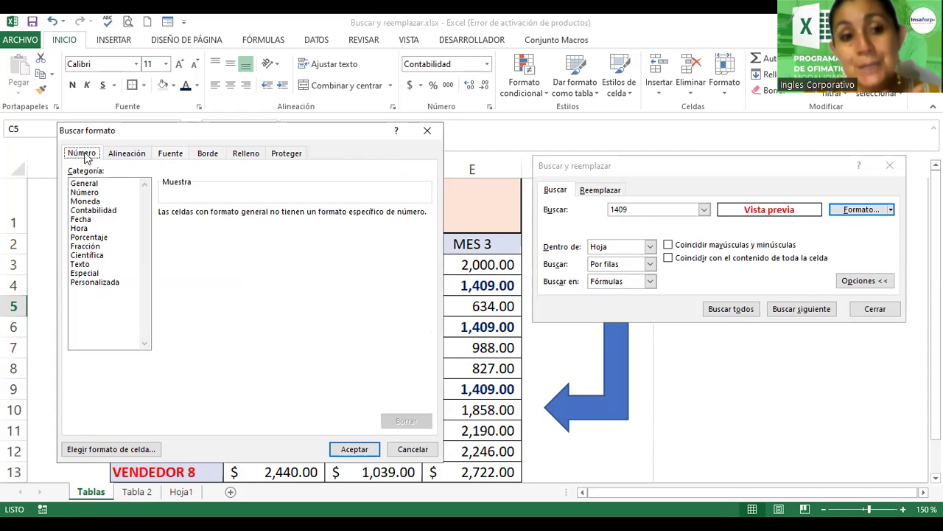
left_click(86, 202)
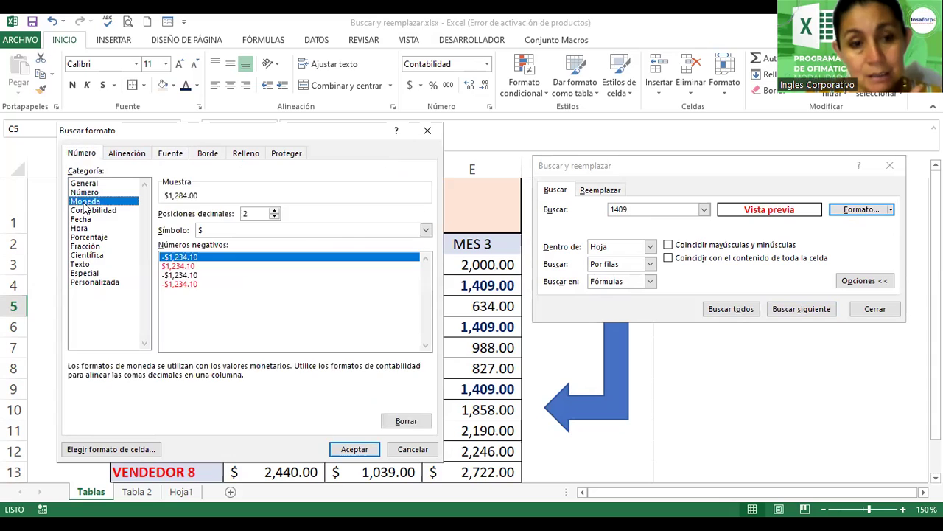
left_click(365, 449)
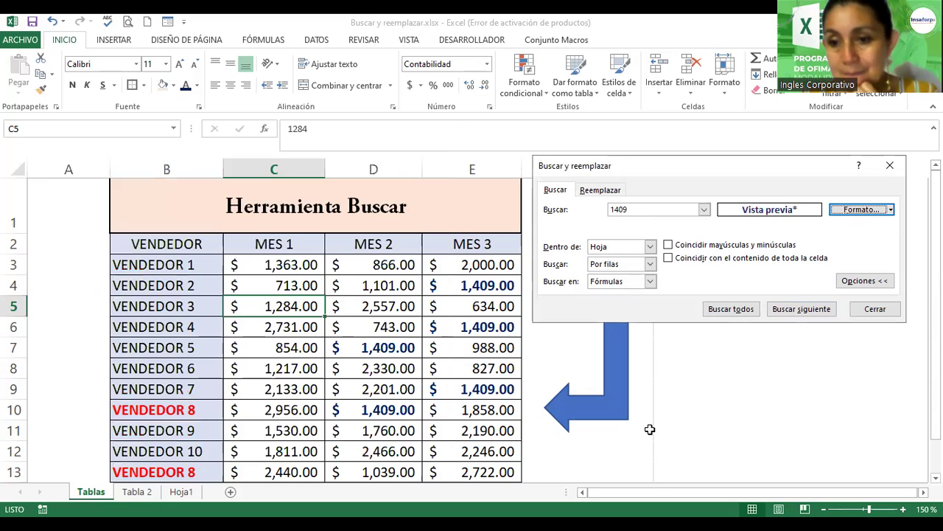
left_click(737, 311)
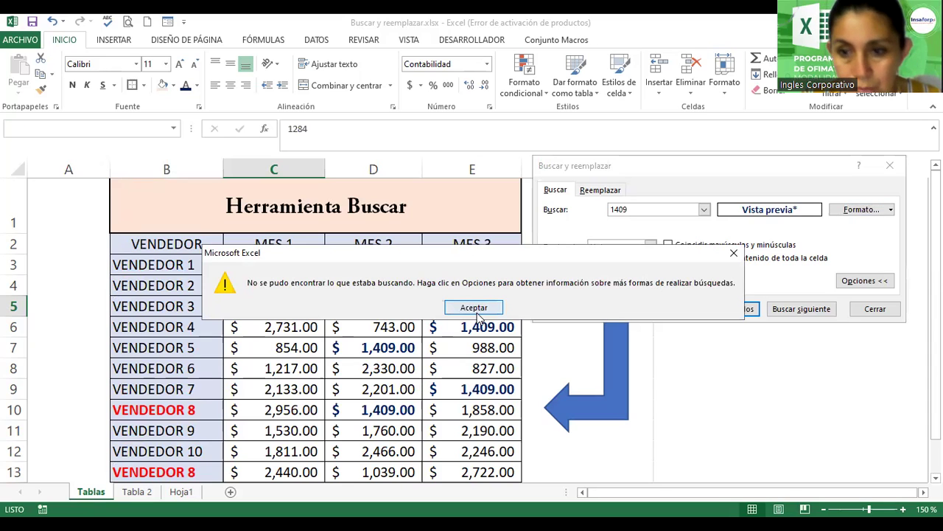
Add Moneda number format and font size 11 to the 1409 search criteria, then find all.
left_click(477, 312)
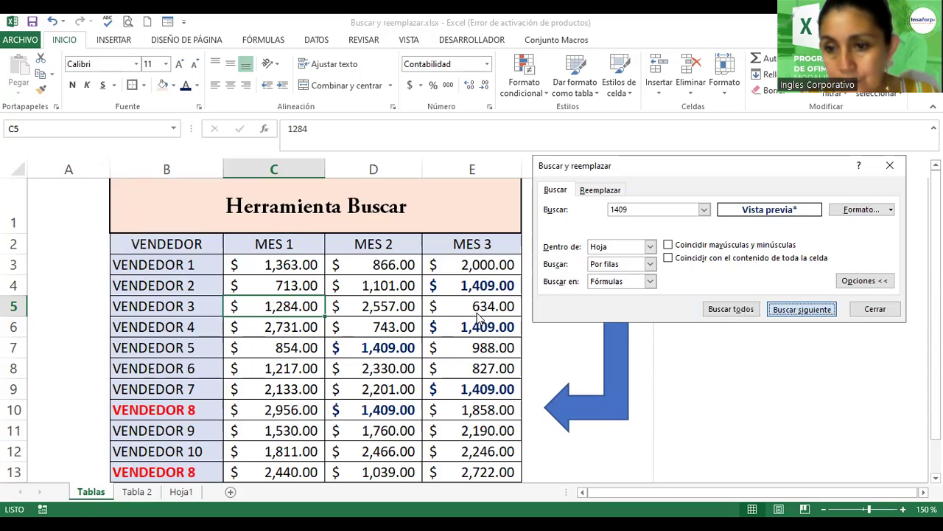
key("Return")
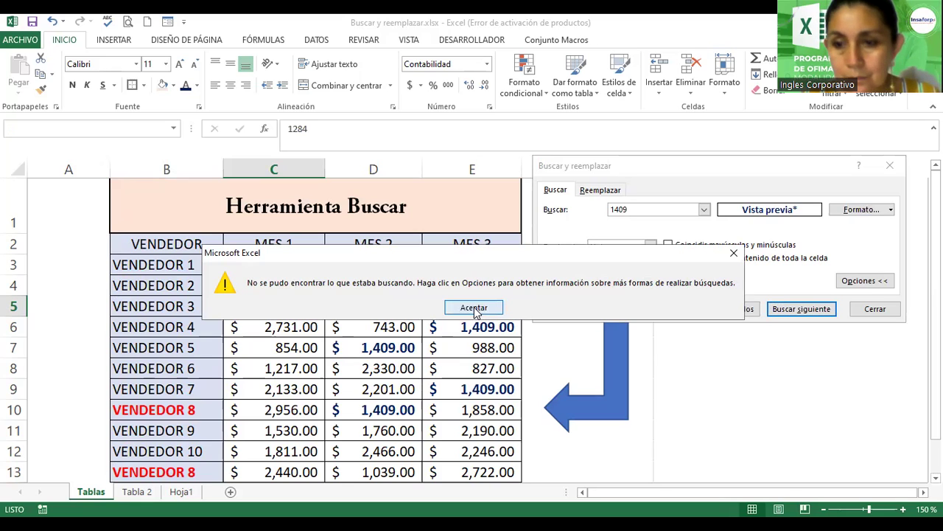
key("Return")
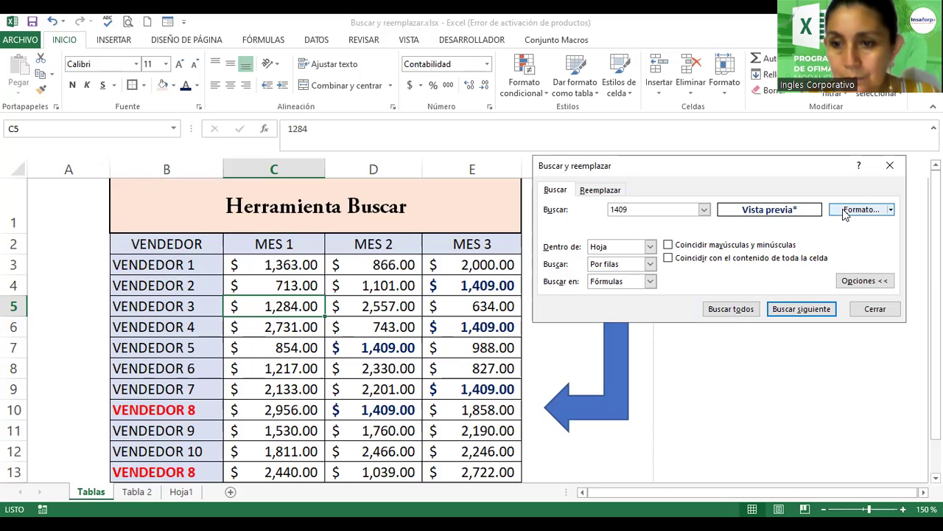
left_click(845, 212)
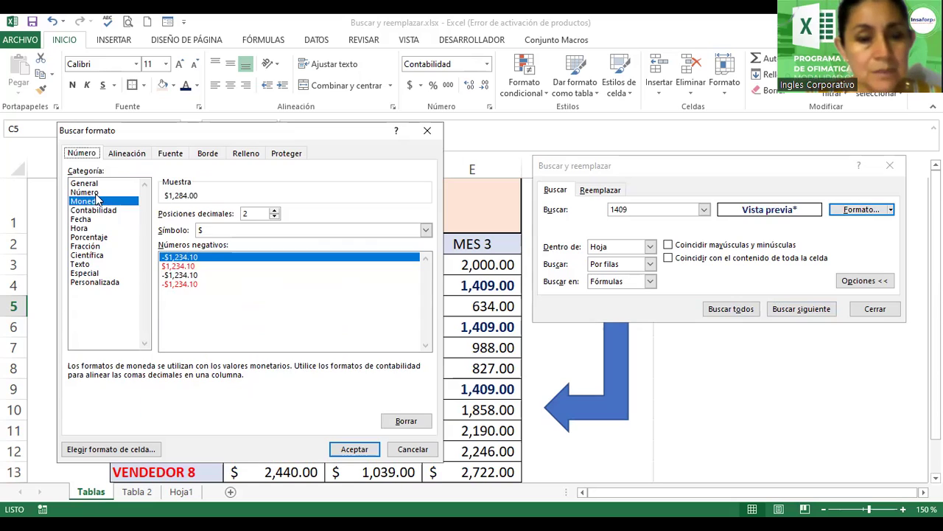
key("Up")
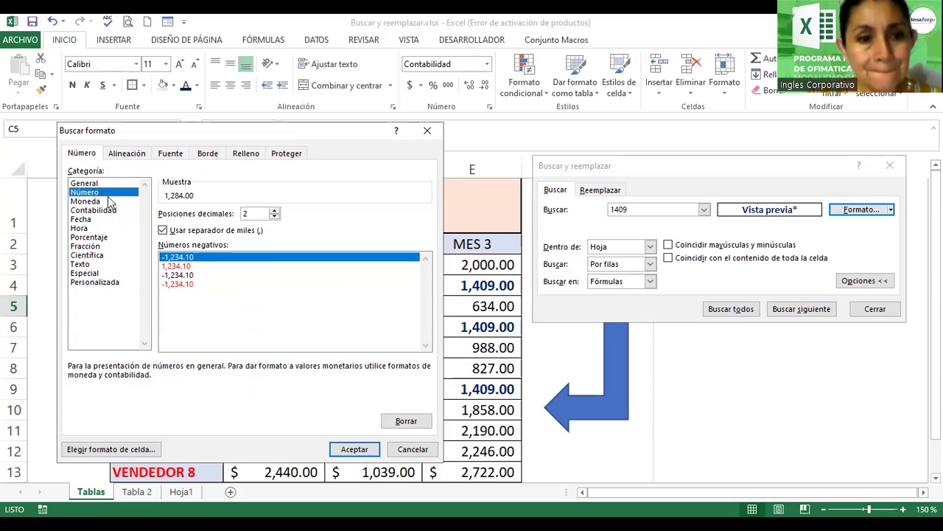
left_click(92, 207)
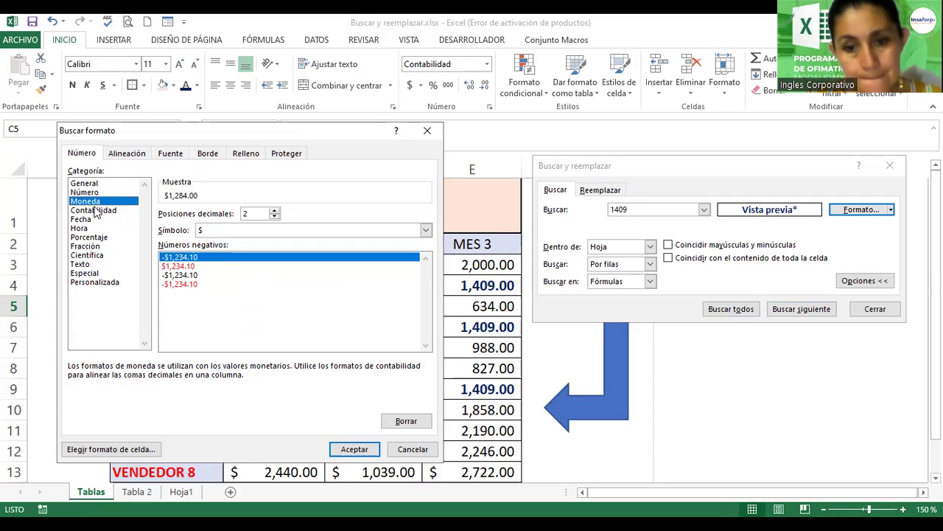
left_click(171, 154)
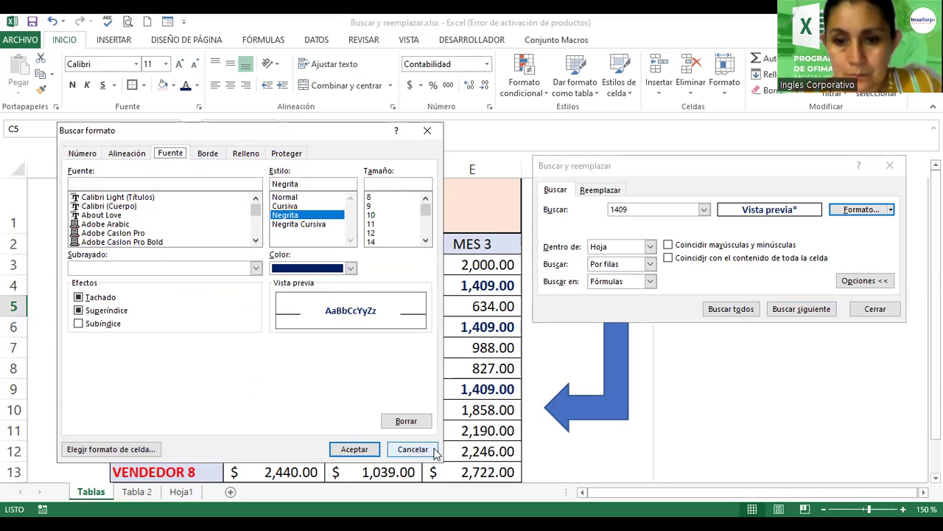
left_click(370, 225)
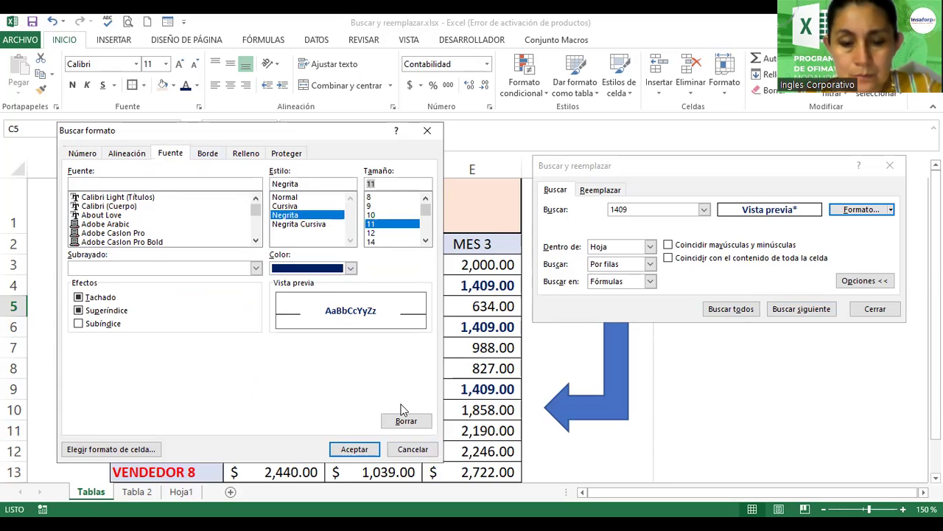
left_click(361, 453)
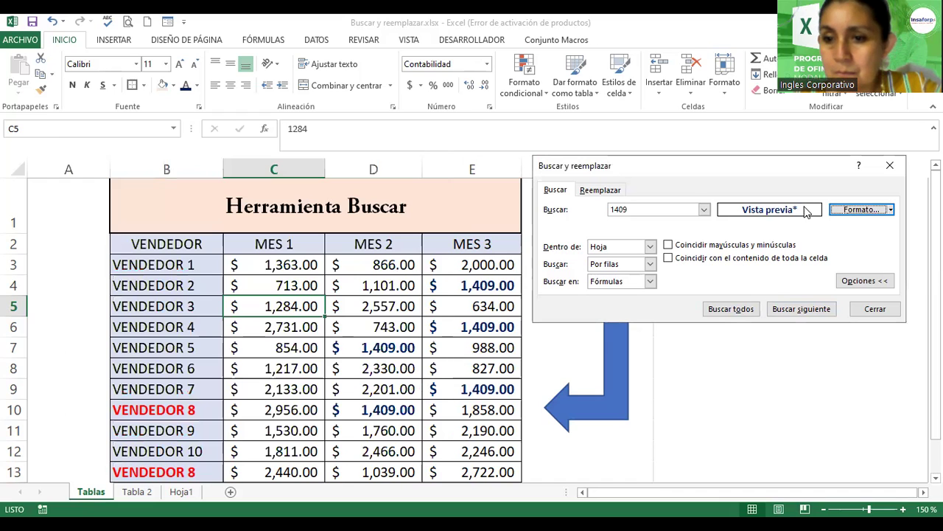
left_click(734, 315)
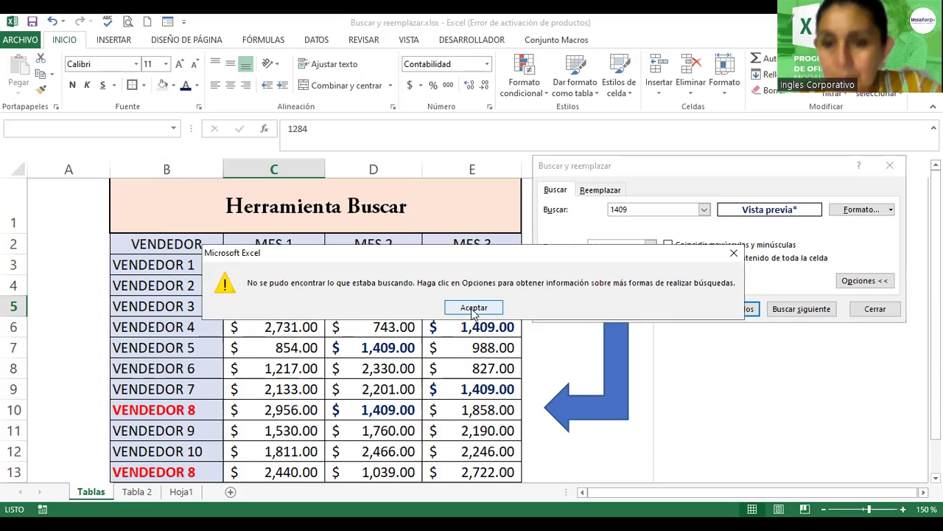
Turn on Coincidir mayúsculas y minúsculas and search for the next 1409 match again.
left_click(472, 311)
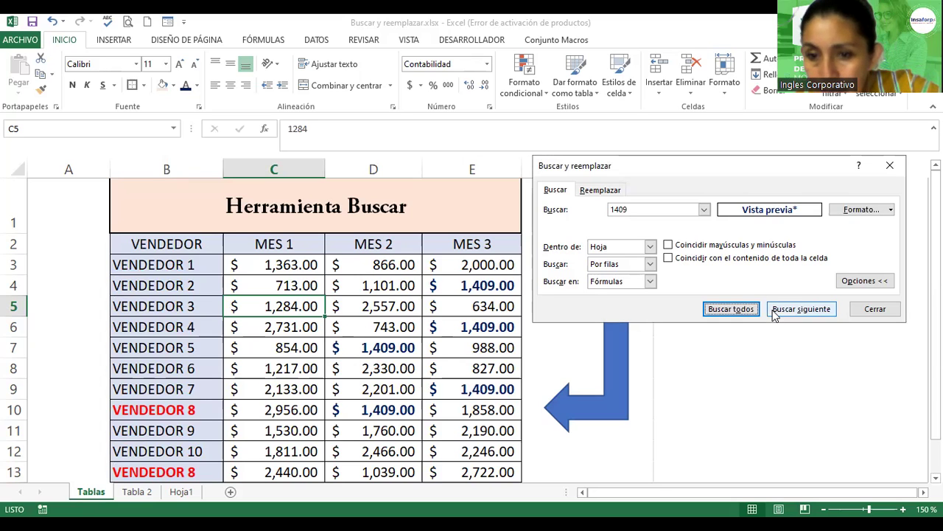
left_click(776, 313)
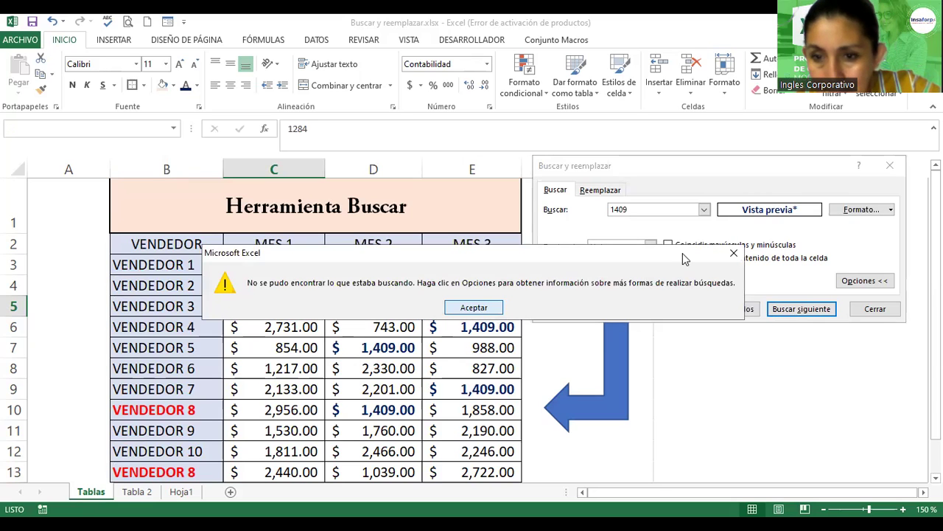
left_click(668, 244)
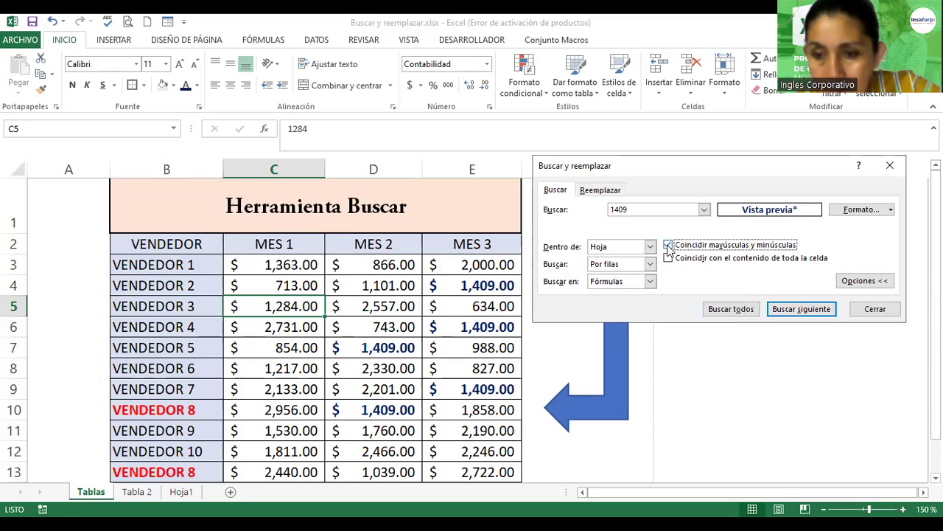
left_click(778, 310)
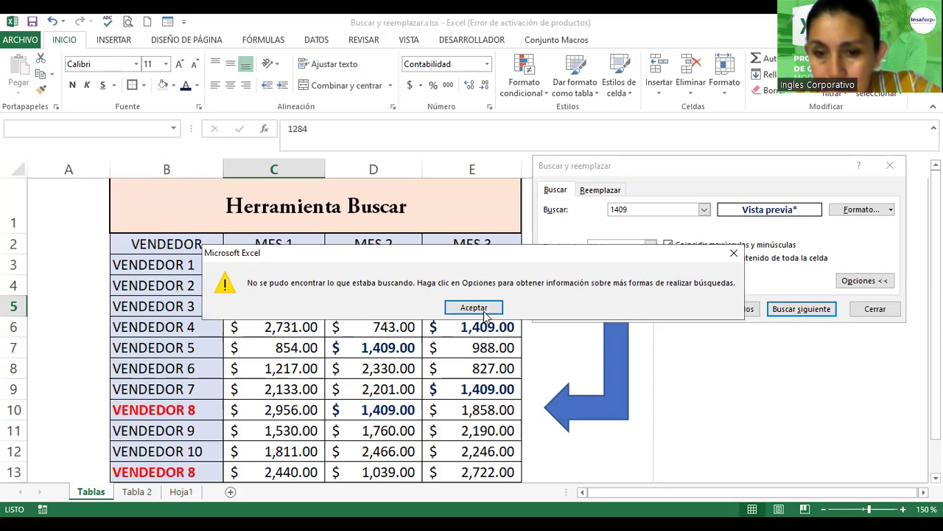
key("Return")
left_click(743, 313)
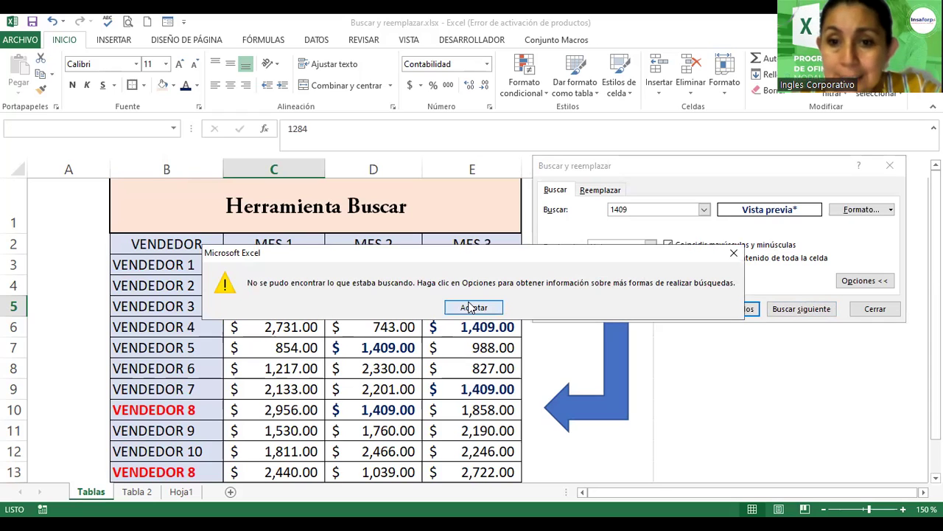
key("Return")
Change the search term to $1,409.00 and search twice, each time finding nothing.
left_click(640, 214)
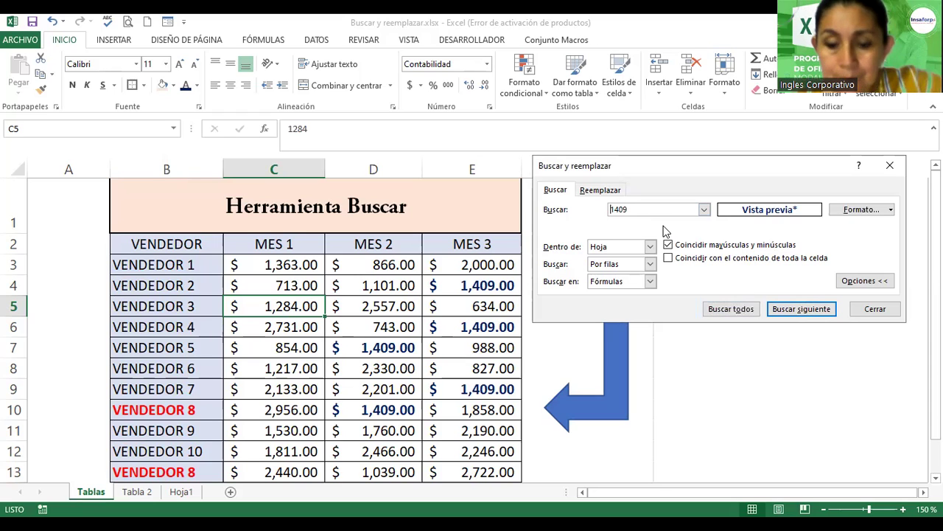
type("$")
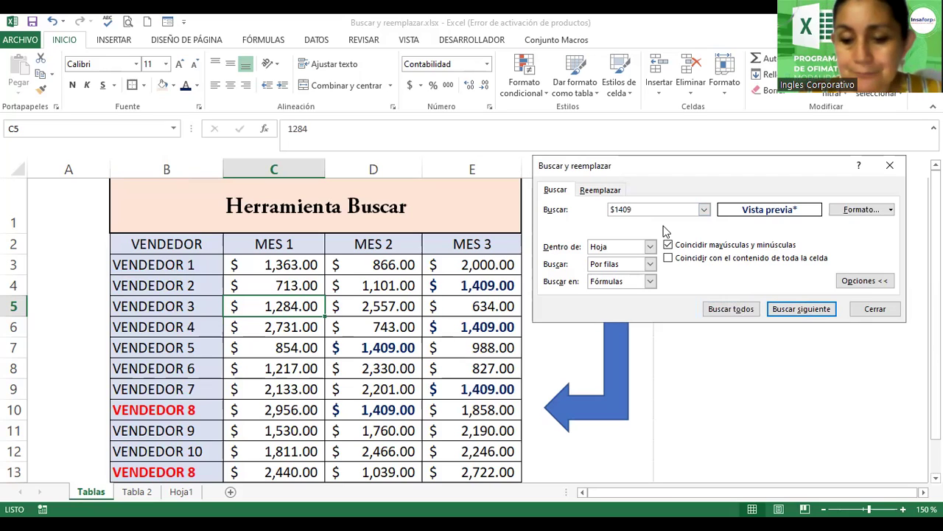
type(",409")
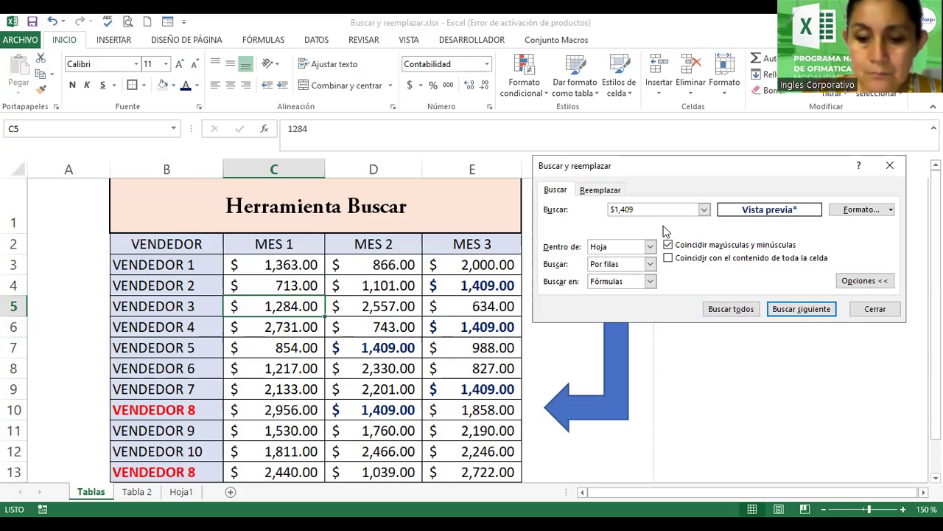
type(".00")
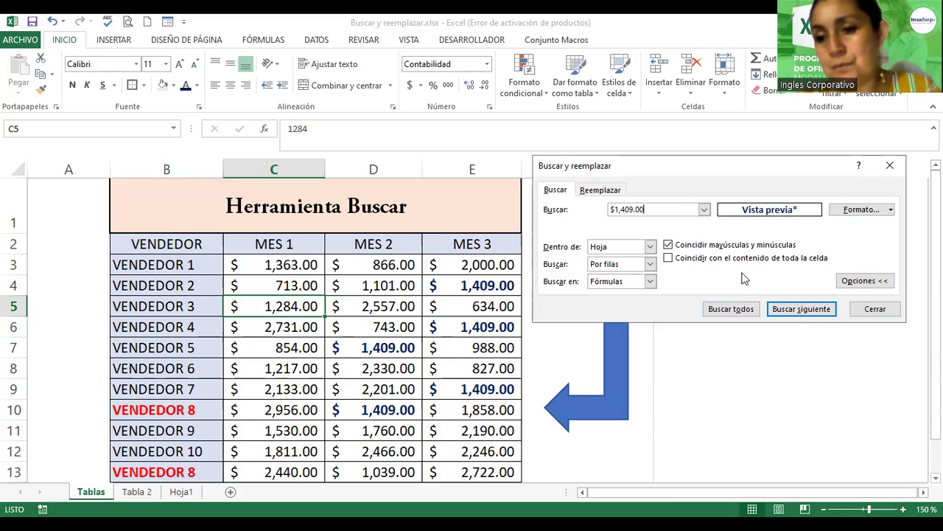
key("Return")
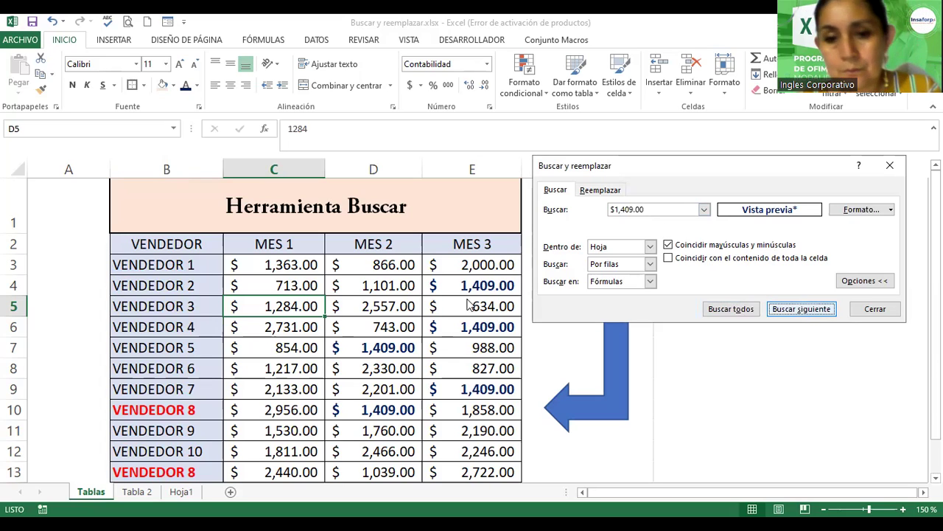
key("Return")
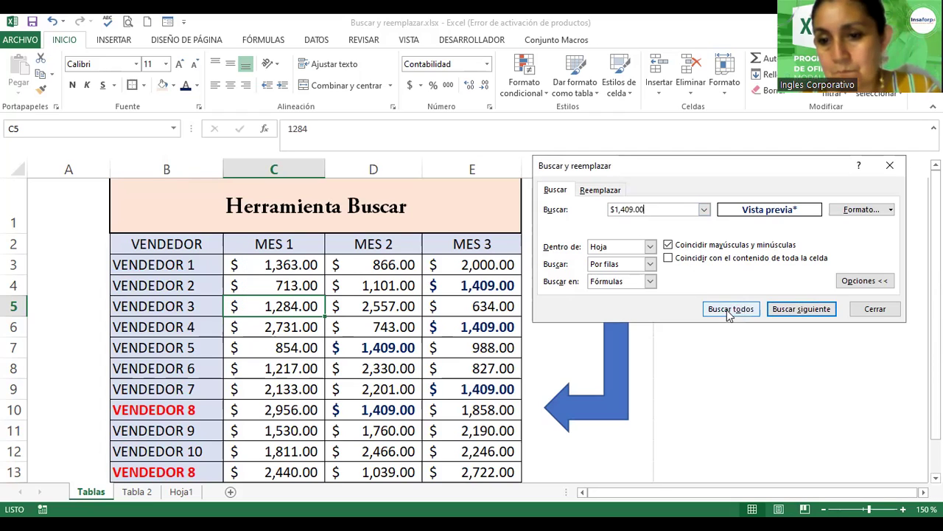
key("Return")
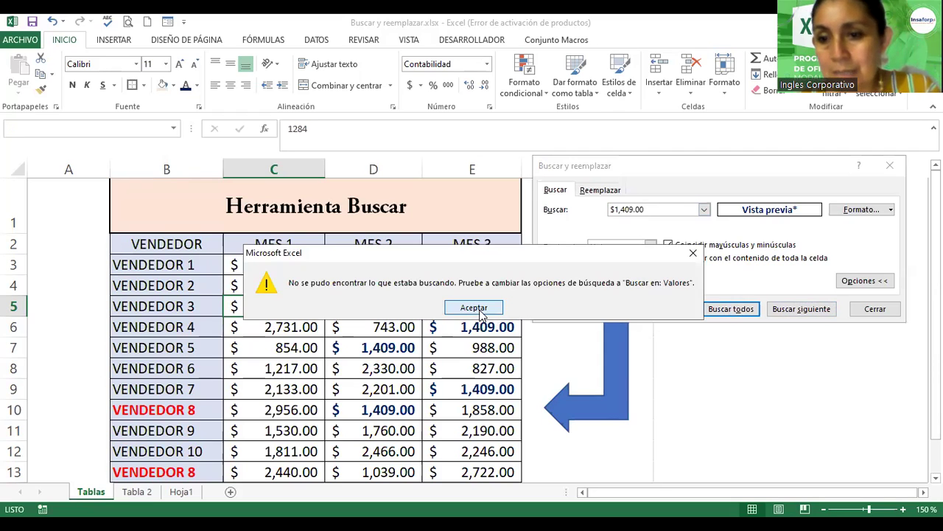
key("Return")
Swap case matching for whole-cell matching, search again, then trim the term back to 1409.
left_click(668, 244)
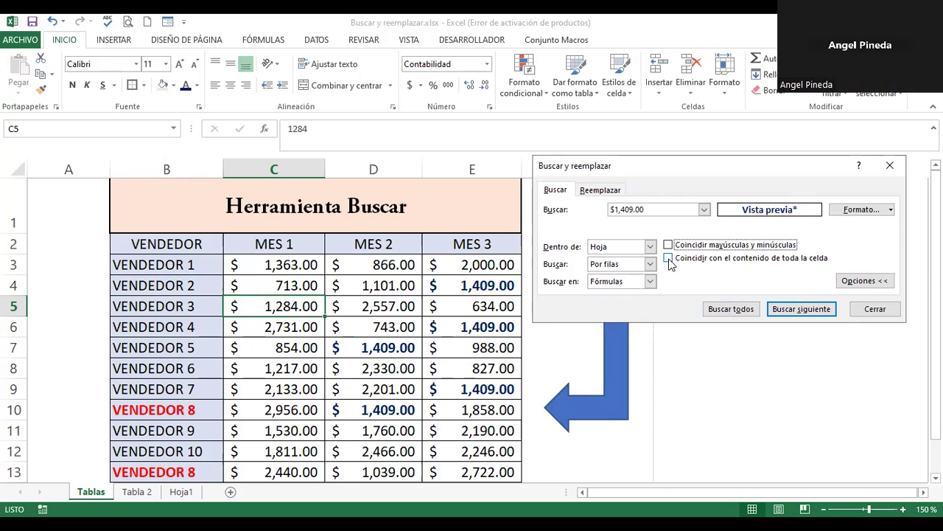
left_click(669, 259)
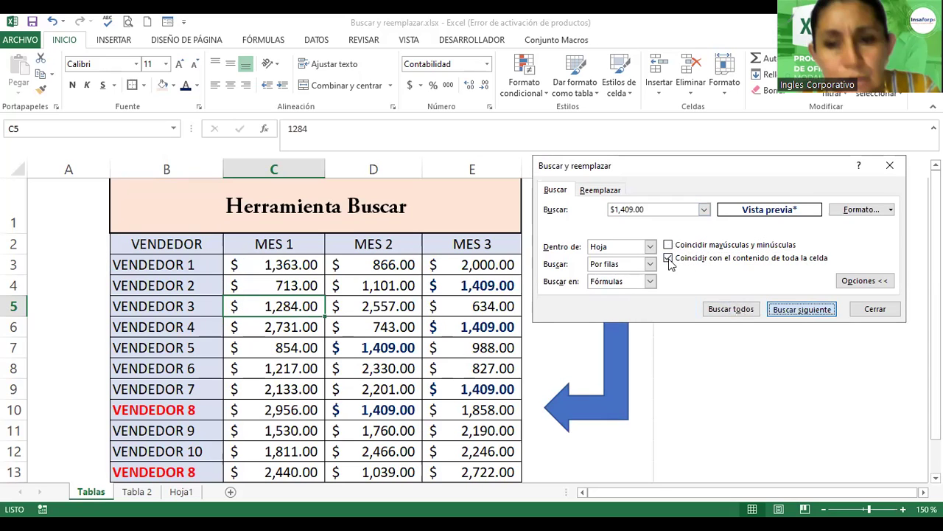
key("Return")
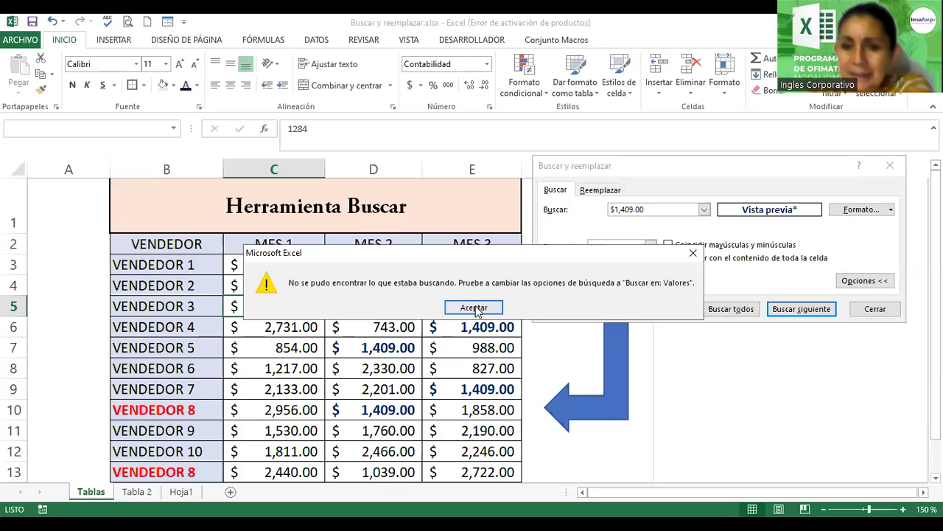
left_click(475, 310)
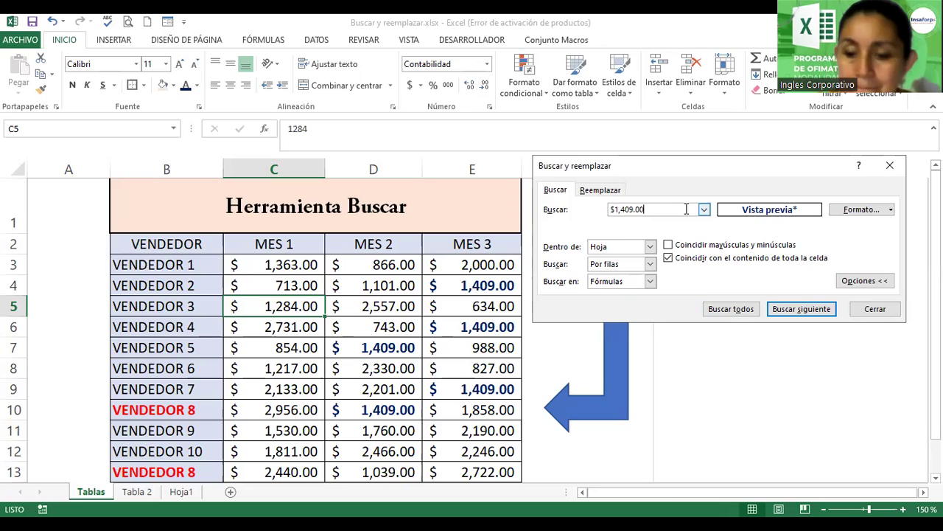
key("BackSpace")
key("BackSpace")
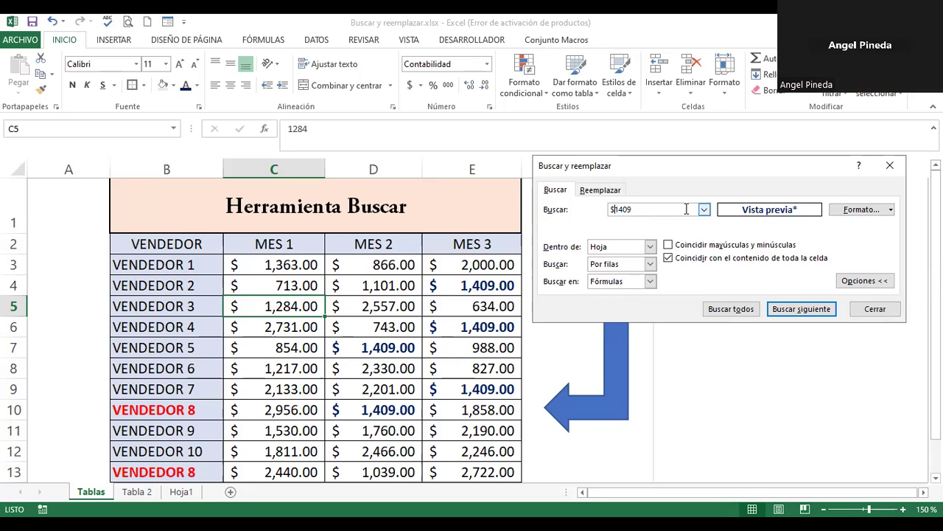
key("BackSpace")
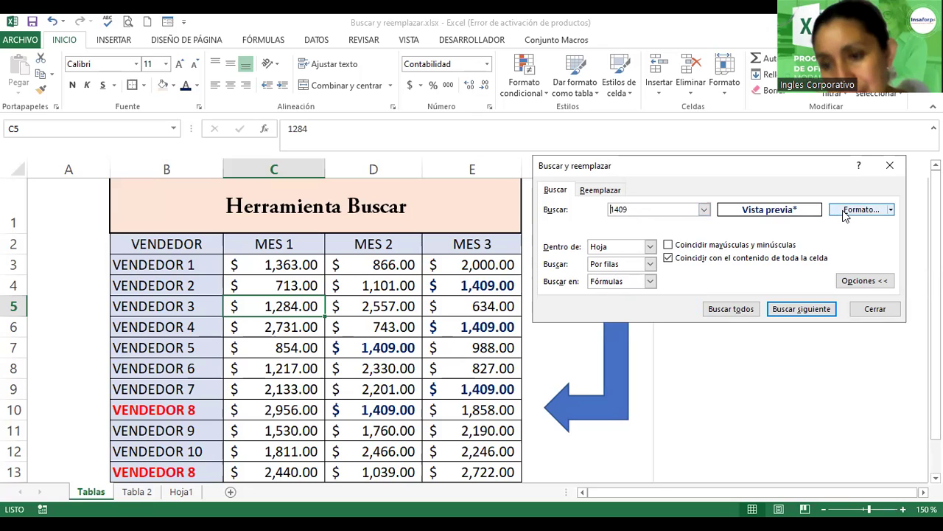
Review the search format's Moneda number settings and confirm them with Aceptar.
left_click(845, 212)
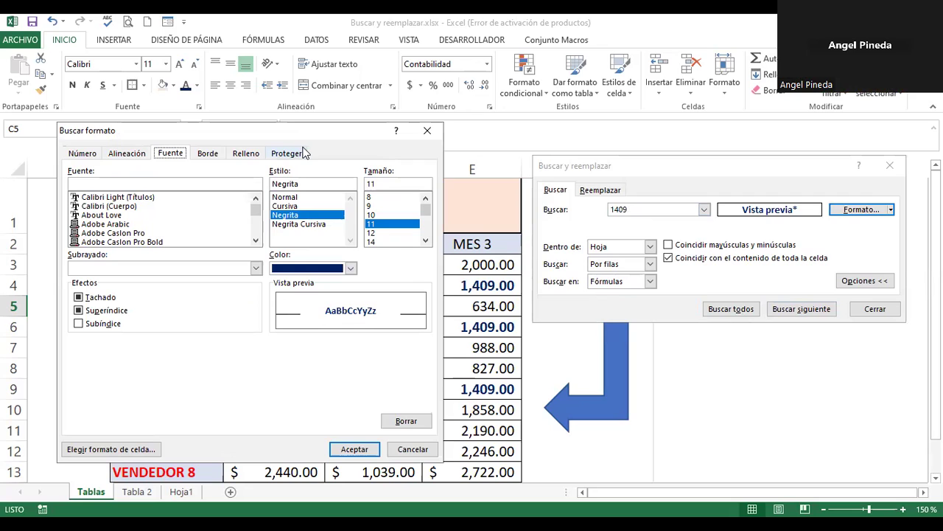
left_click(77, 157)
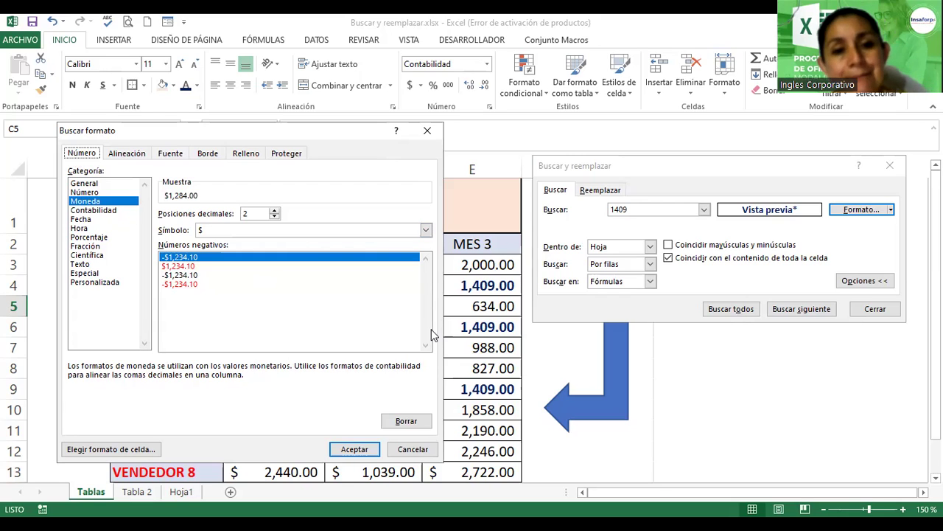
left_click(361, 448)
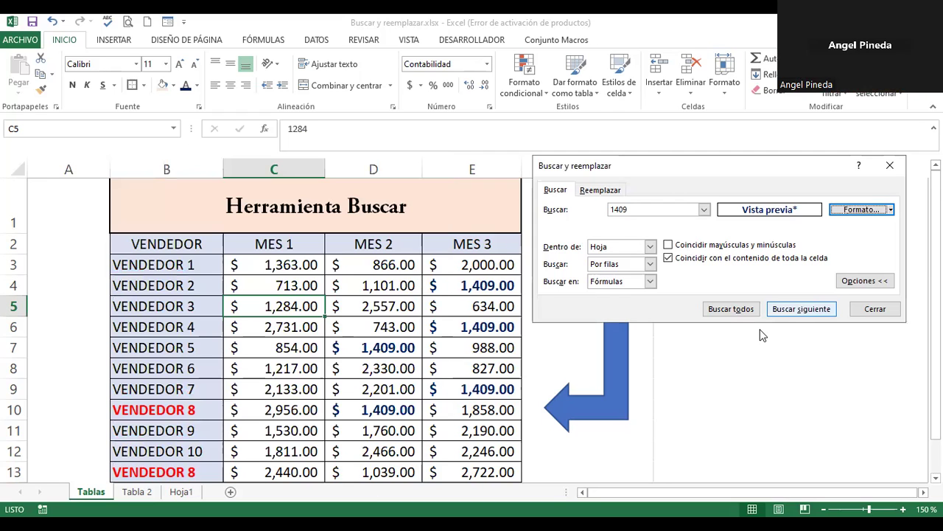
Run Buscar siguiente and Buscar todos for 1409, dismissing each not-found message, then expand Opciones.
left_click(801, 309)
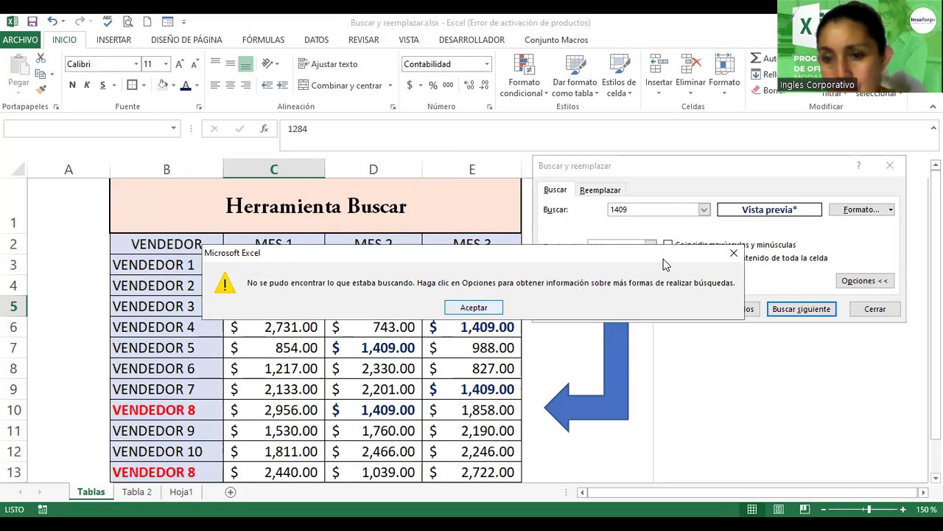
key("Return")
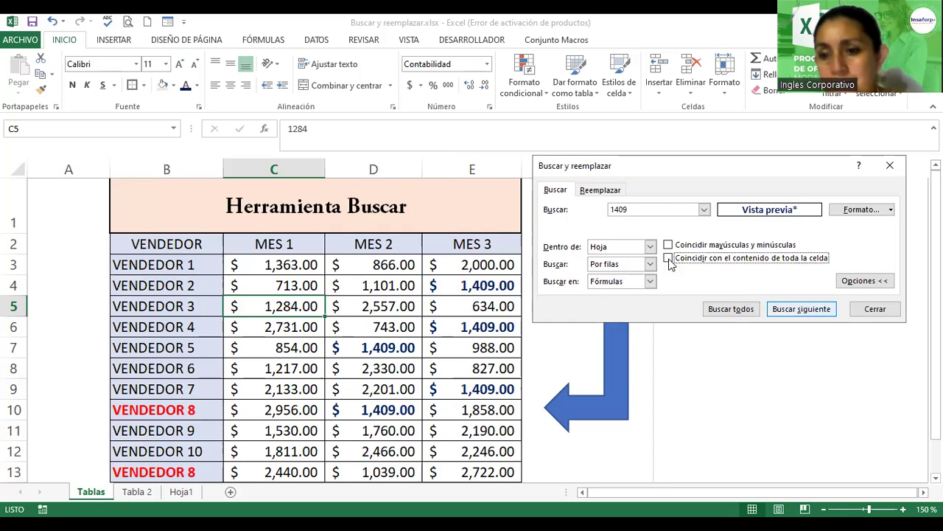
key("Return")
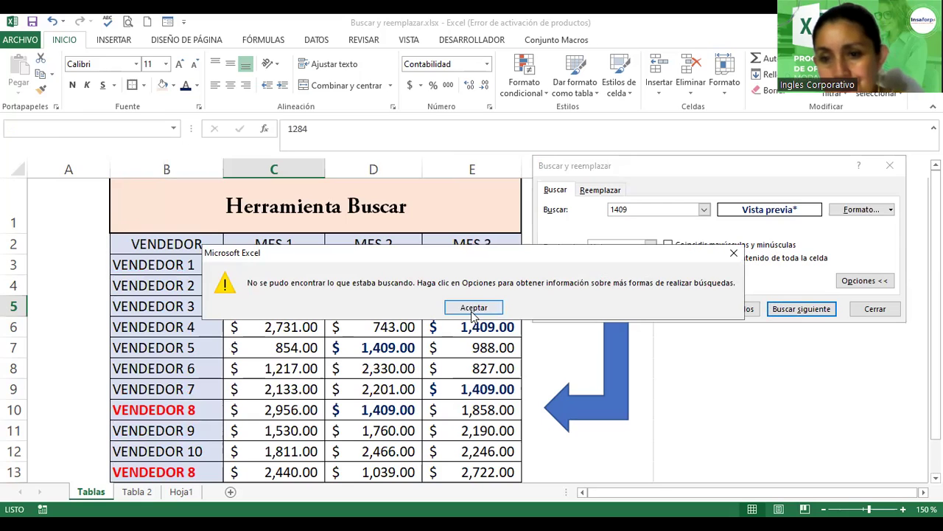
key("Return")
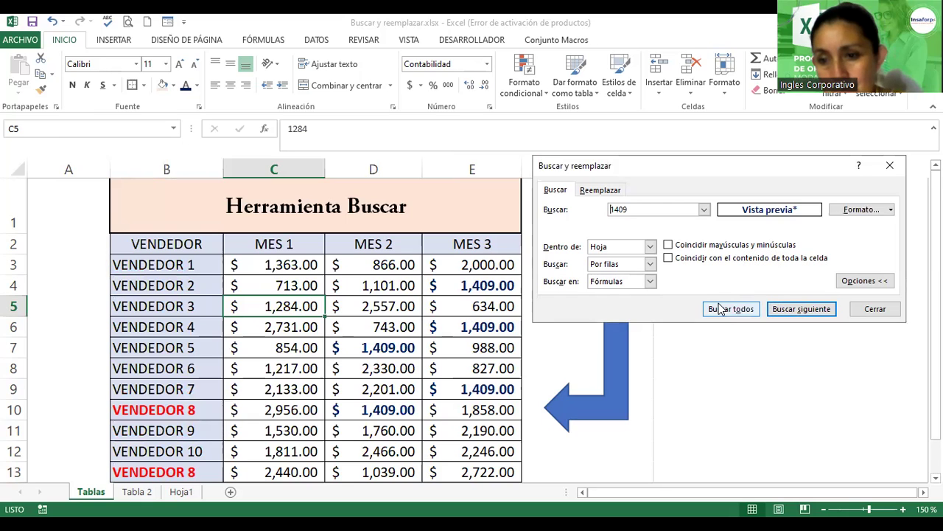
key("shift+Tab")
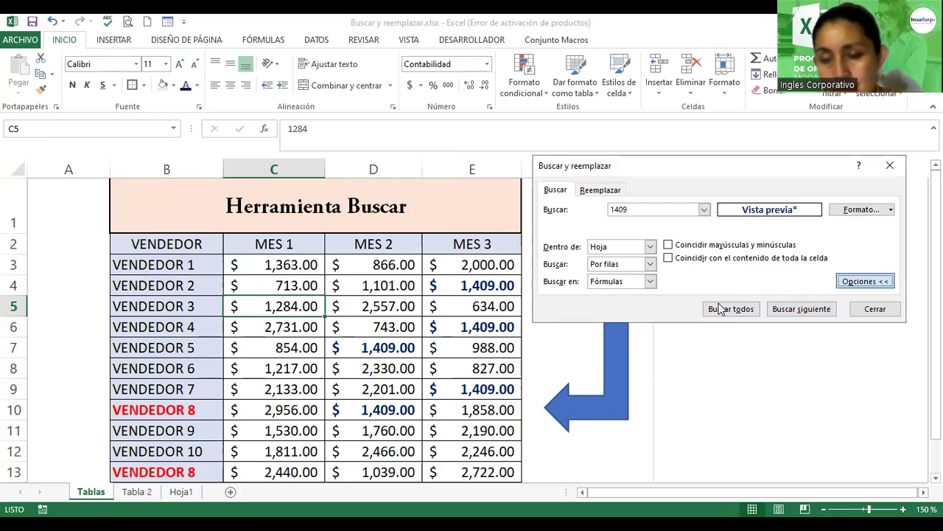
key("Return")
key("Tab")
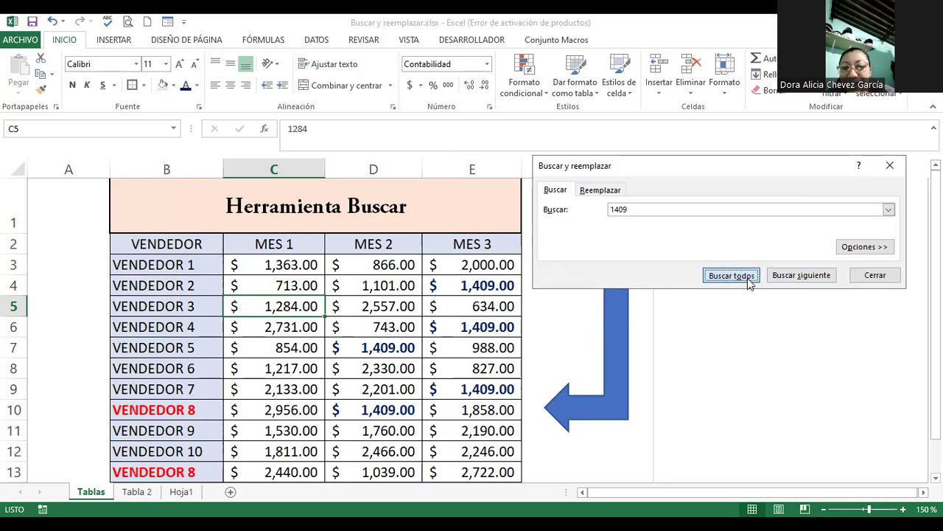
key("Return")
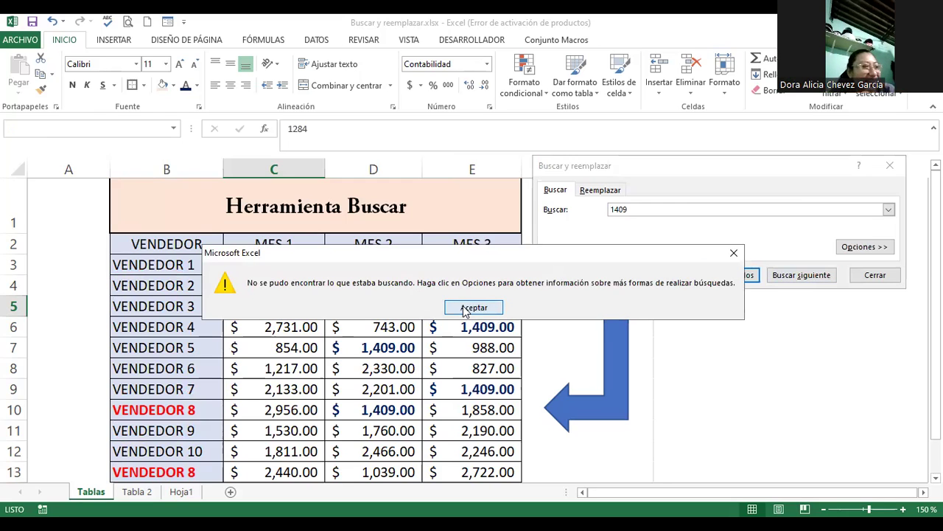
left_click(463, 305)
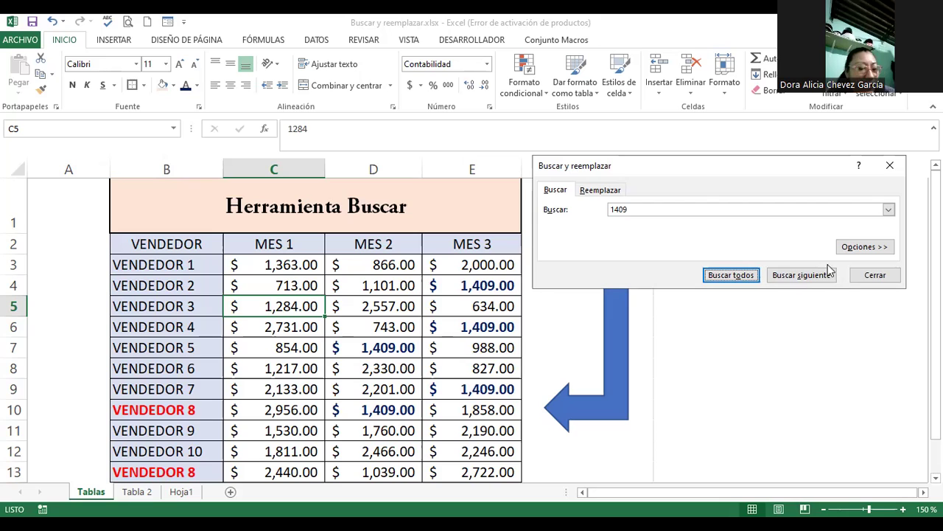
left_click(863, 246)
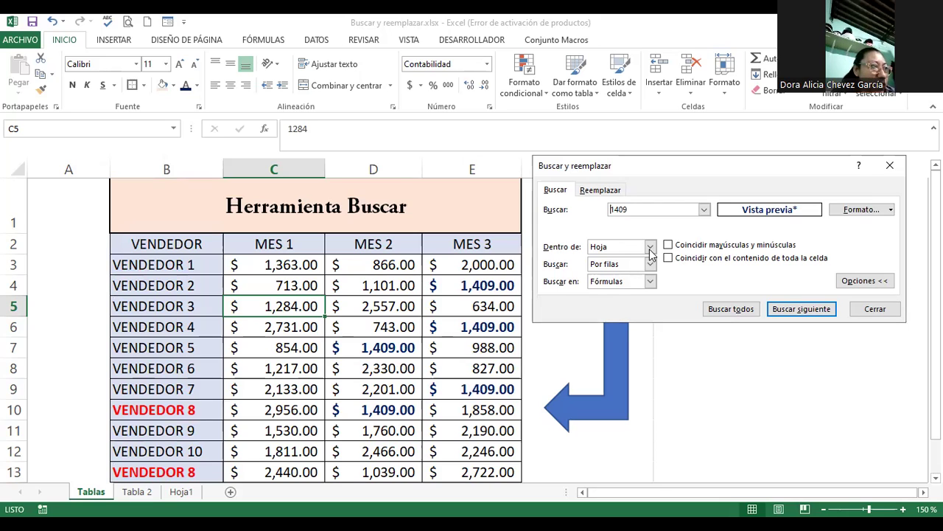
Delete 1409 from Buscar and run a format-only search, which finds nothing.
double_click(632, 212)
key("BackSpace")
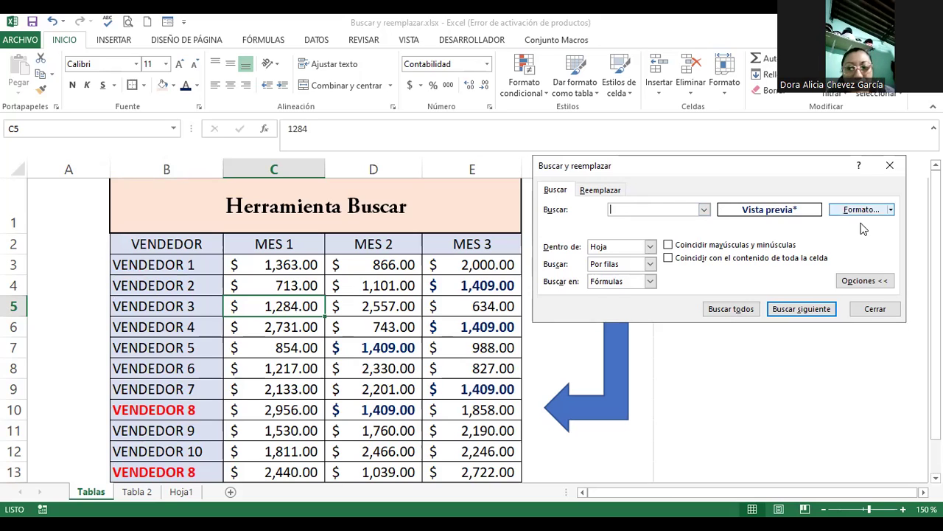
left_click(757, 313)
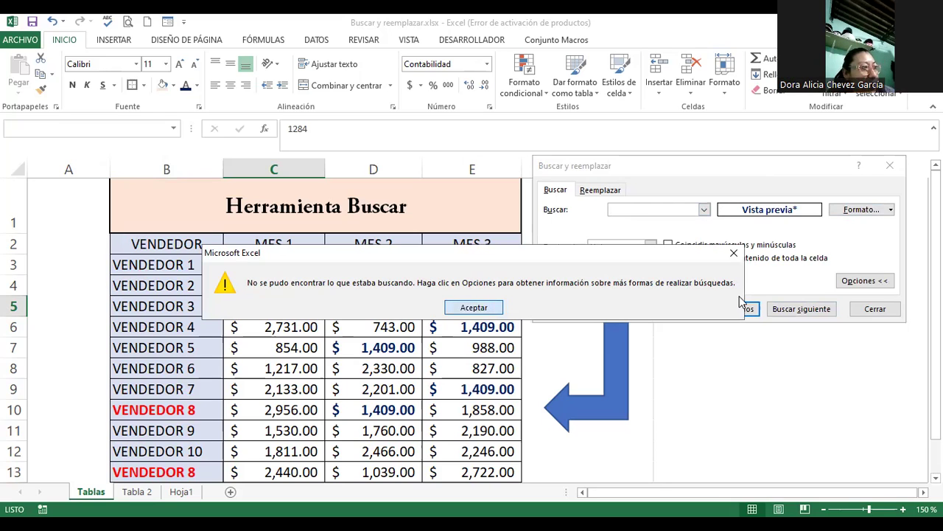
key("Return")
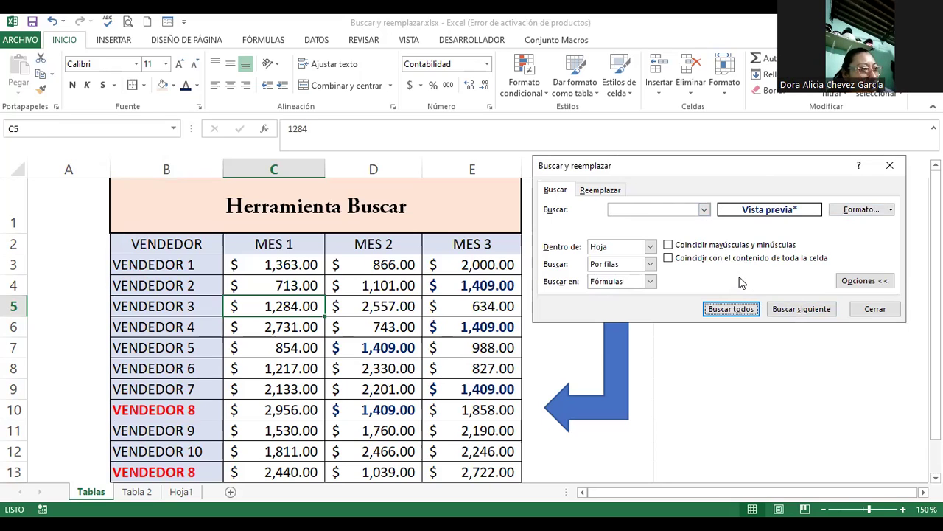
left_click(778, 311)
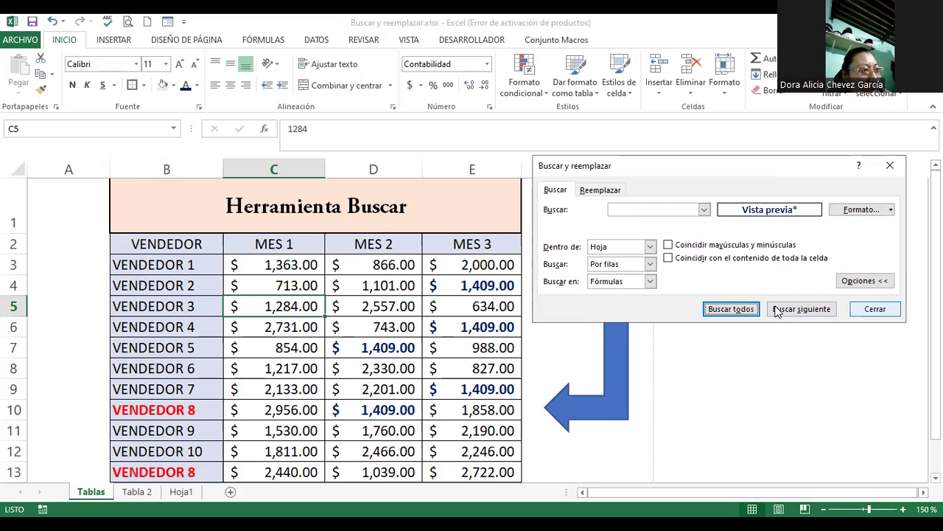
Close the find dialog and reopen it with Ctrl+B.
key("Escape")
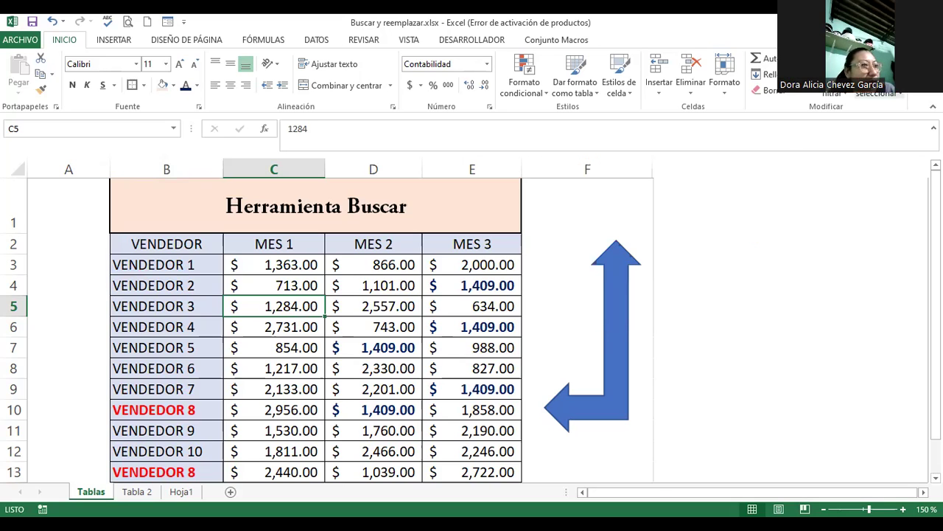
left_click(875, 94)
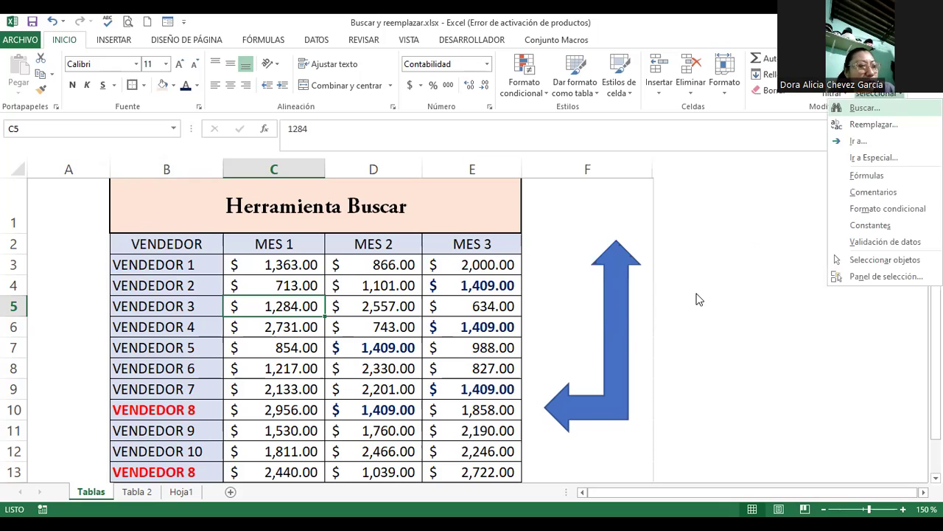
key("ctrl+b")
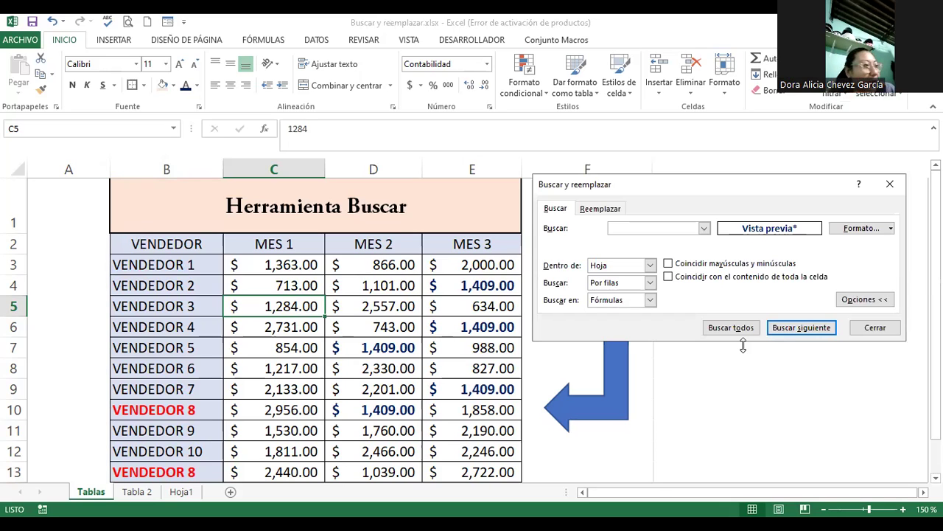
Collapse Opciones, re-enter 1409 and run Buscar todos, dismissing the nothing-found message.
key("alt+o")
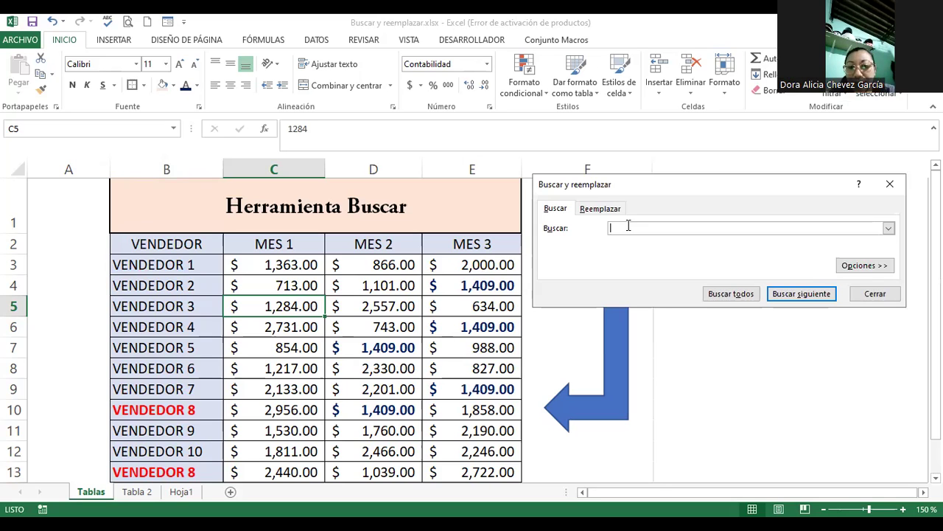
type("14")
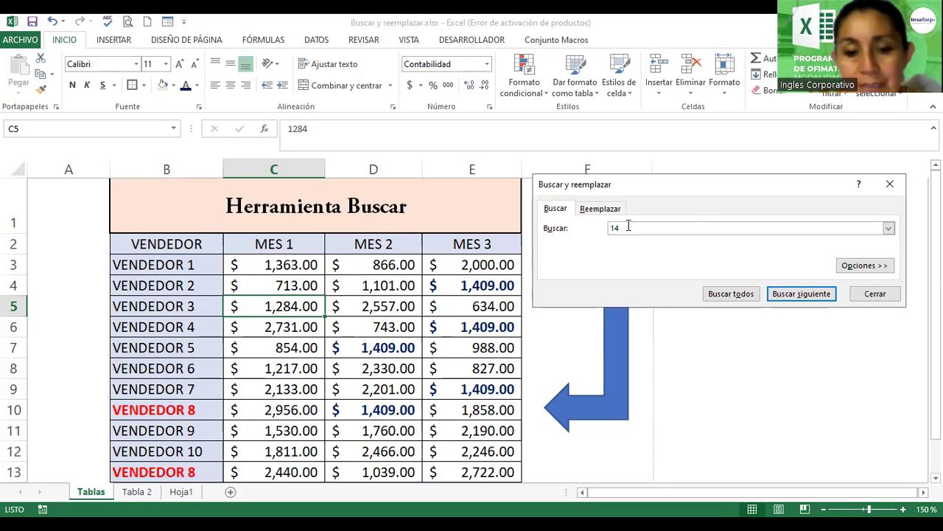
type("09")
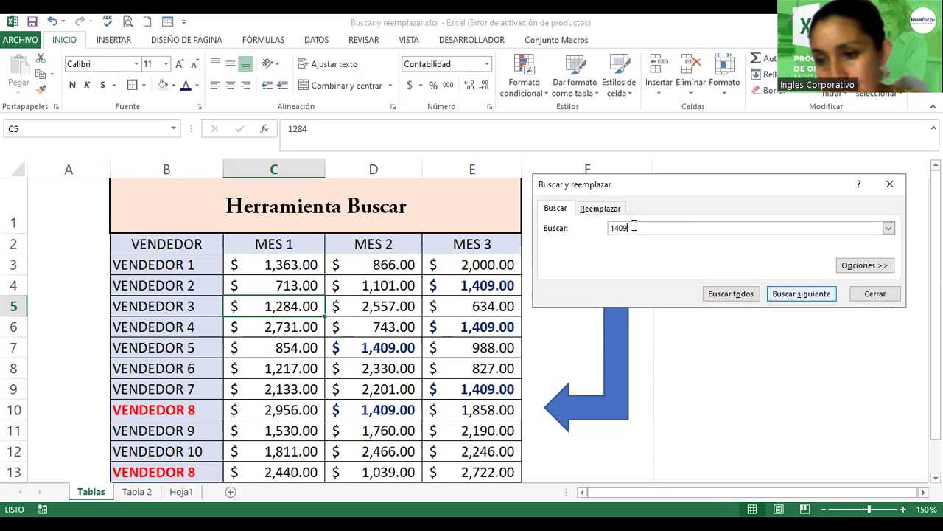
left_click(729, 294)
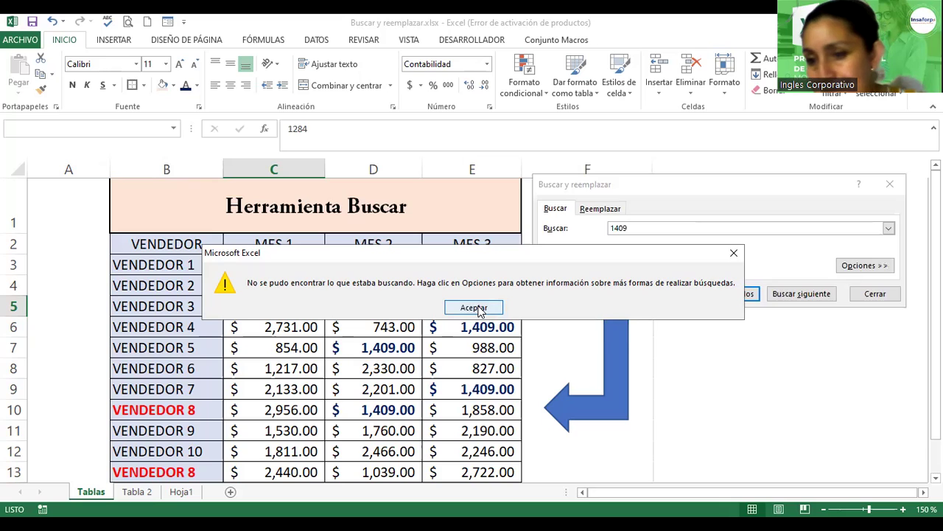
key("Return")
left_click(865, 265)
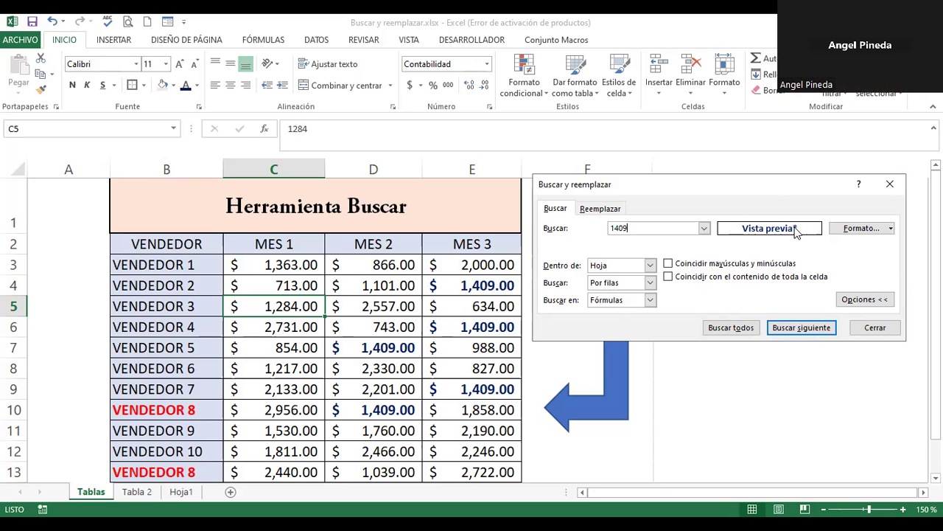
Switch to the Reemplazar tab and choose Borrar formato de búsqueda to drop the format criteria.
left_click(851, 230)
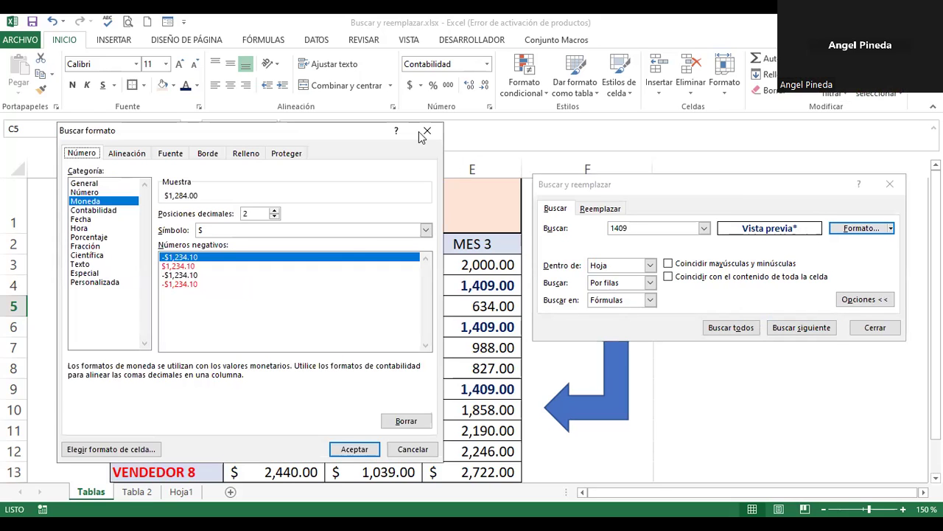
left_click(426, 132)
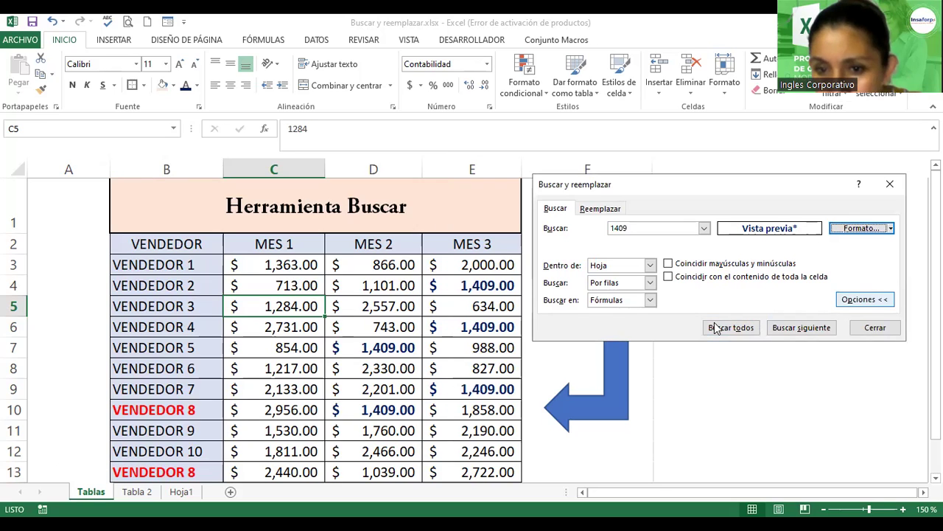
left_click(601, 210)
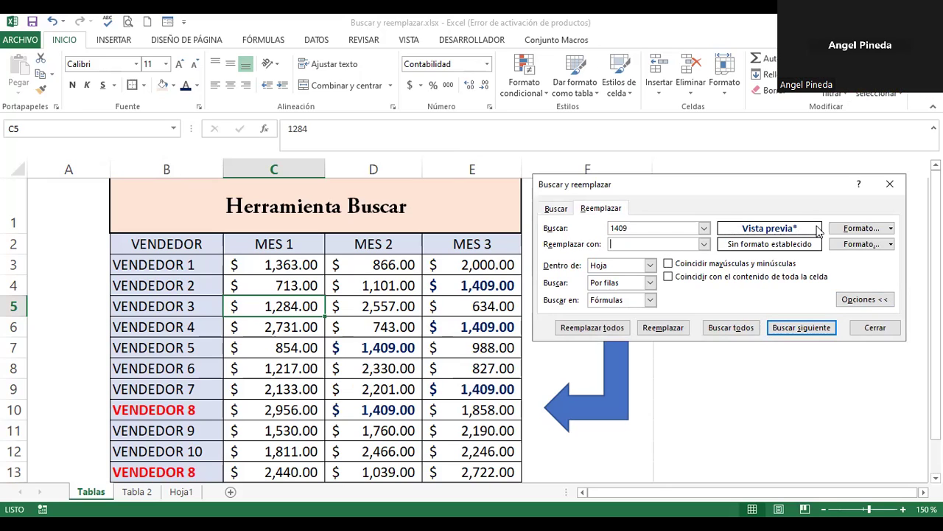
left_click(860, 231)
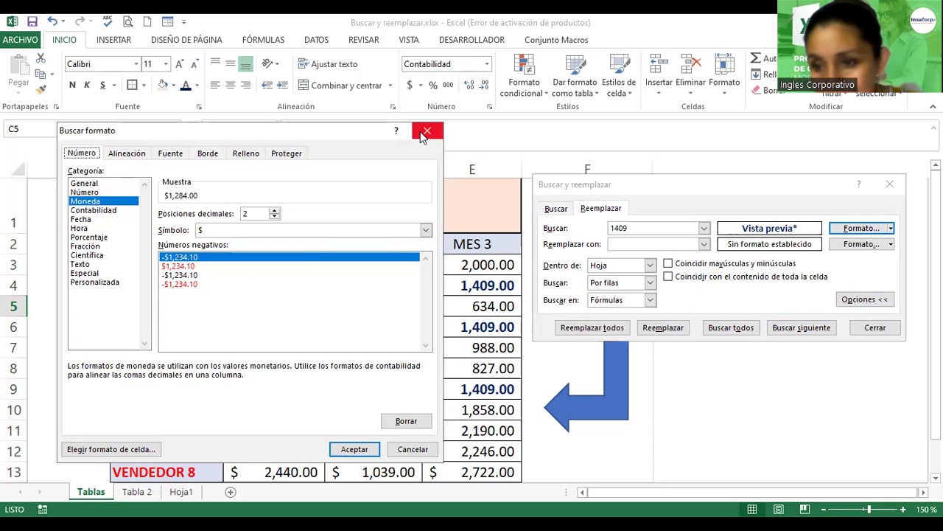
key("Escape")
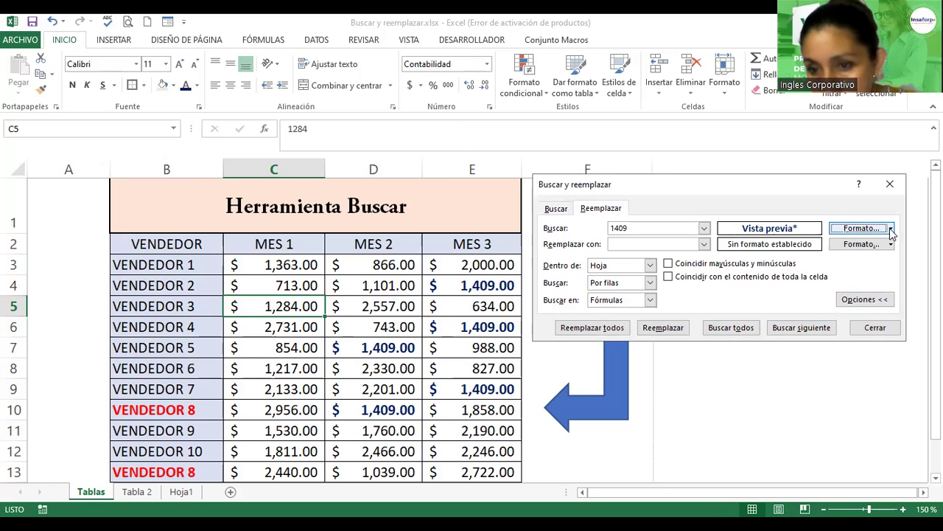
key("alt+Down")
left_click(771, 278)
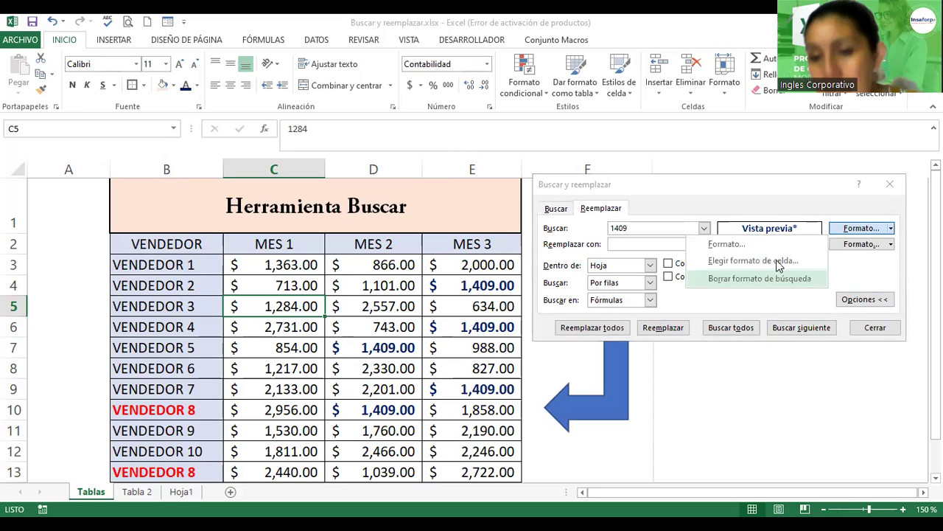
Find all 1409 cells and enlarge the list to show $E$4, $E$6, $D$7, $E$9, $D$10.
left_click(731, 331)
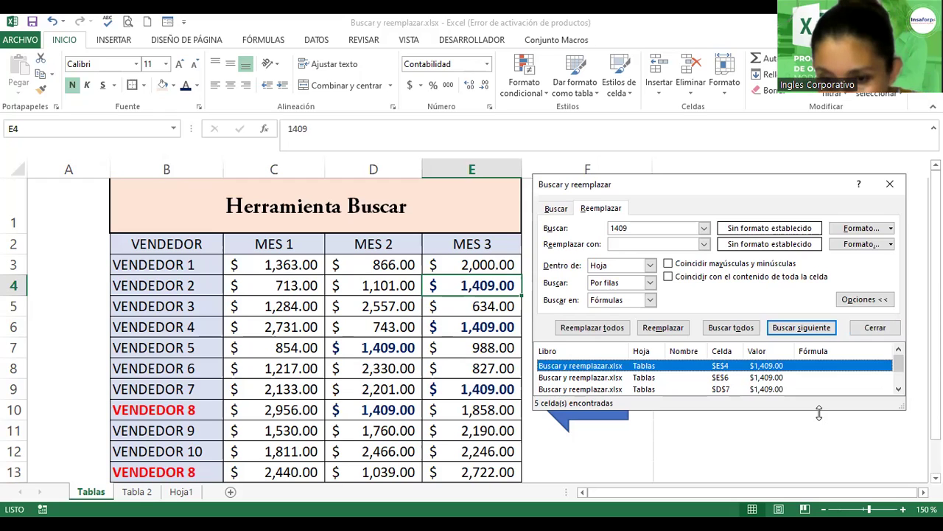
left_click_drag(819, 412, 819, 451)
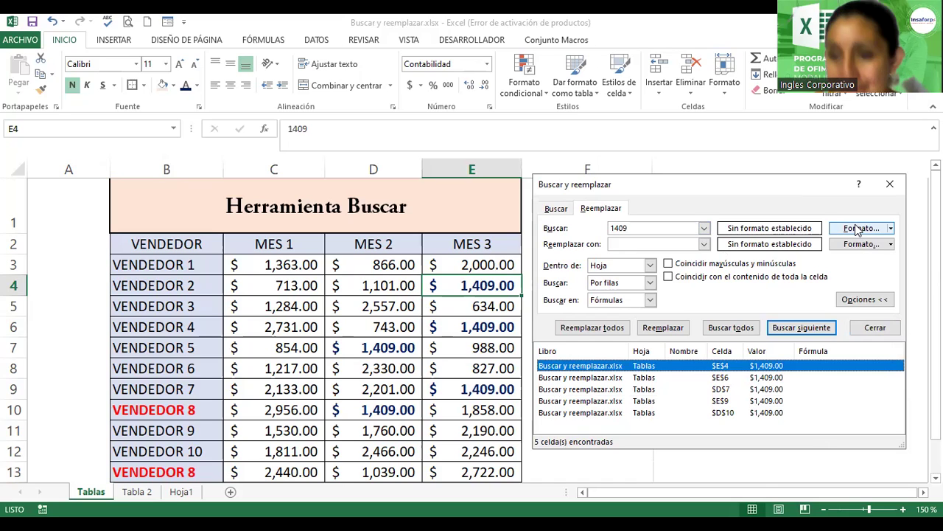
left_click(890, 229)
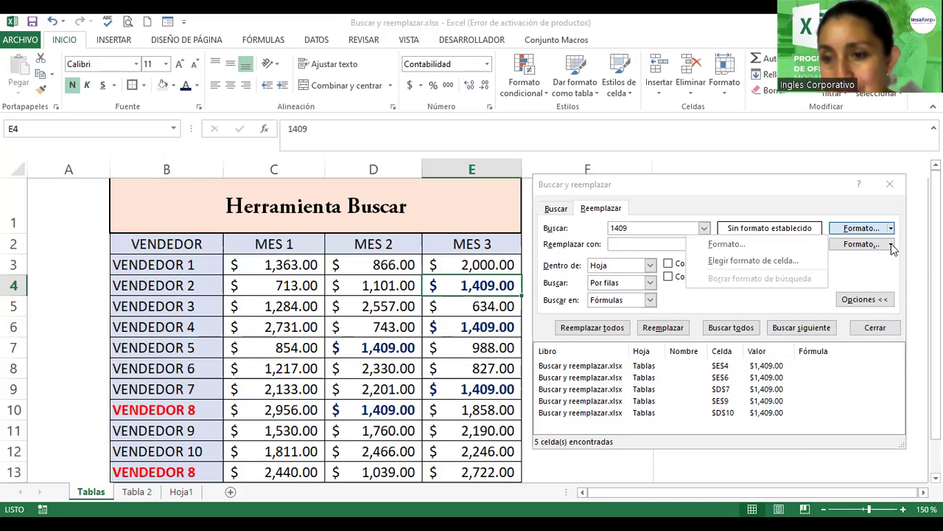
left_click(891, 243)
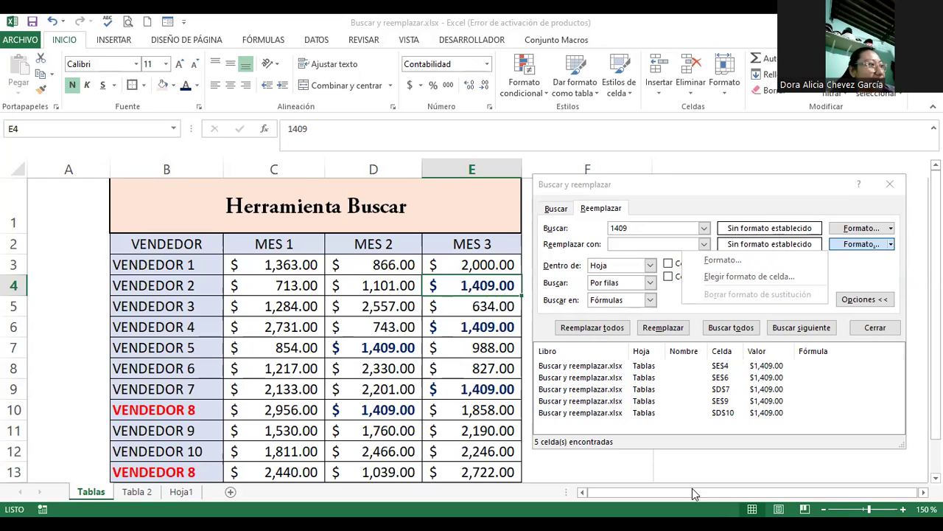
left_click(672, 446)
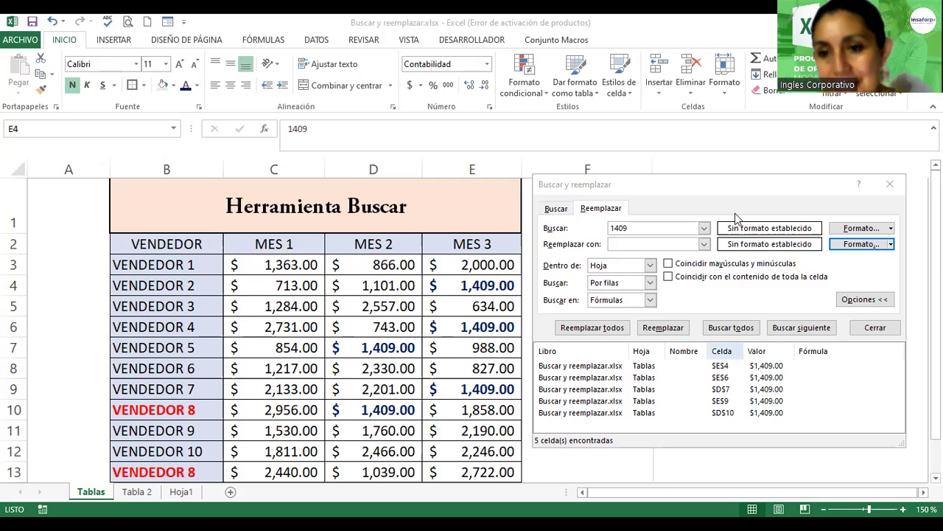
left_click(703, 190)
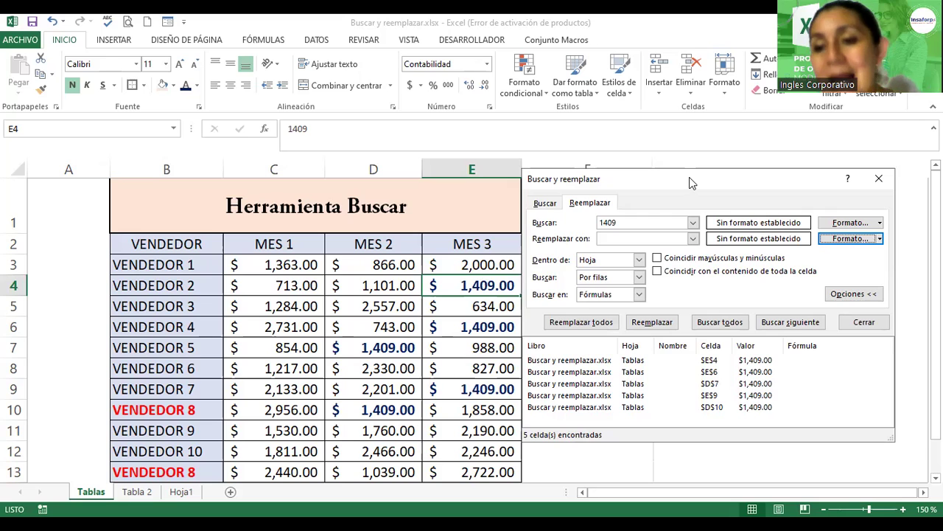
left_click_drag(689, 178, 695, 190)
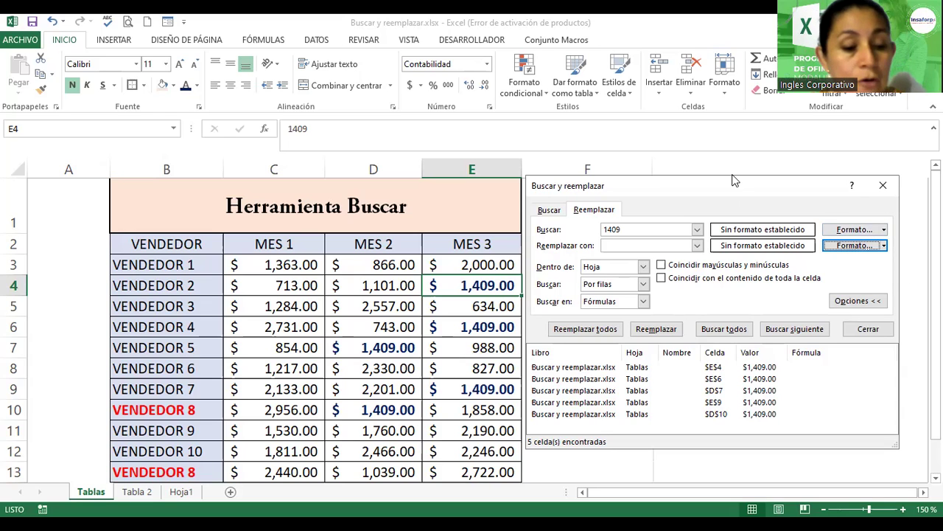
left_click_drag(734, 186, 728, 171)
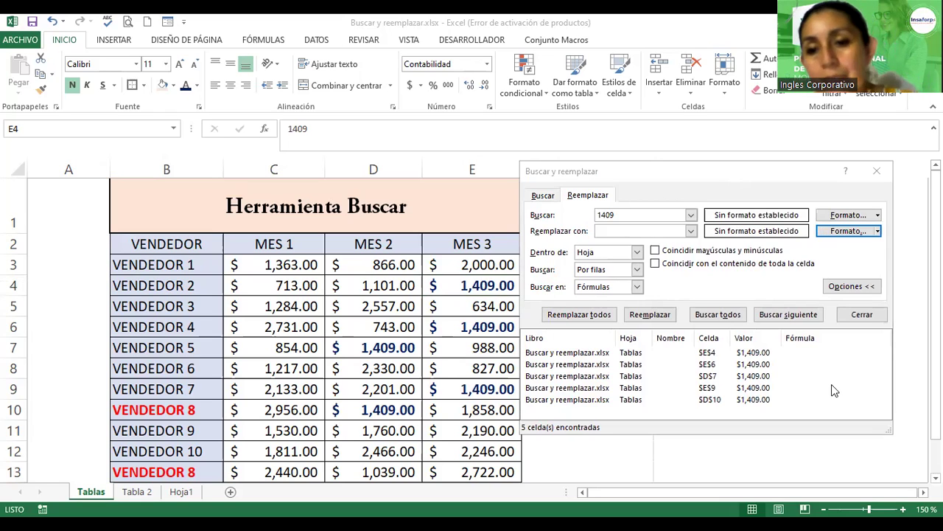
Paste the captured 1409 search-results screenshot onto the Tablas sheet, then select F1 and zoom out.
key("Escape")
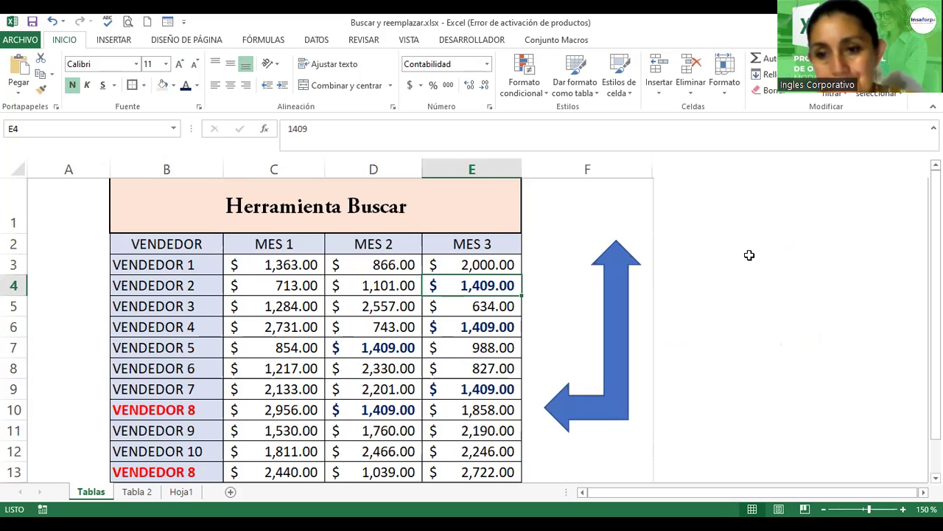
key("ctrl+v")
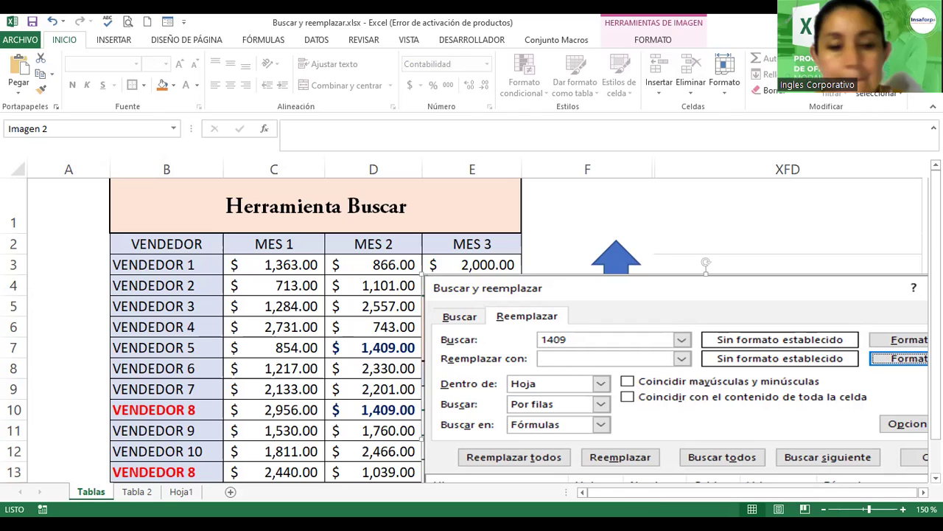
key("Escape")
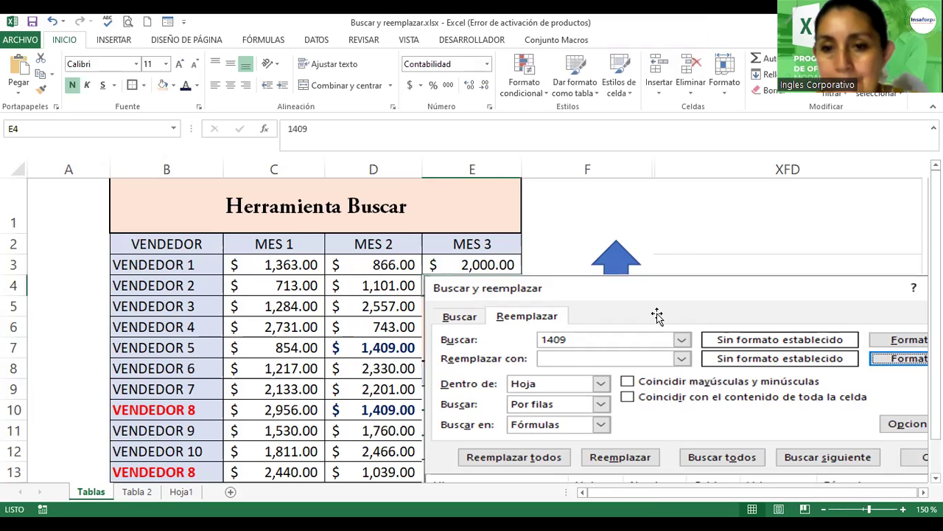
left_click(606, 212)
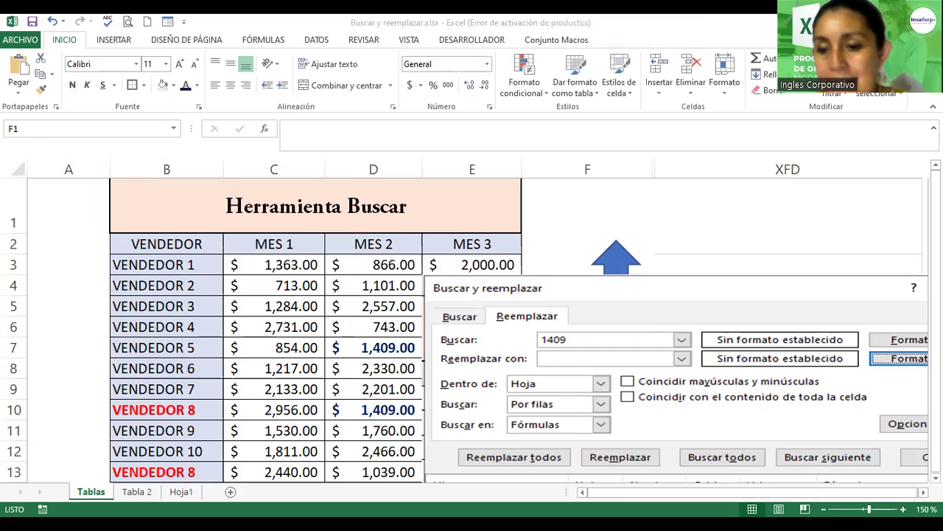
left_click(823, 509)
left_click(823, 508)
left_click(823, 509)
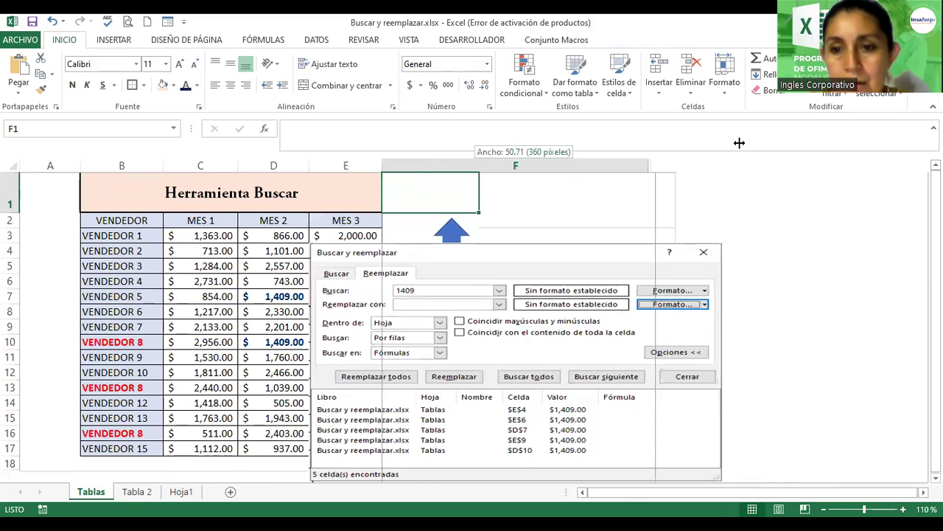
Widen column F to about 50.71 (360 pixels).
left_click_drag(619, 158, 742, 152)
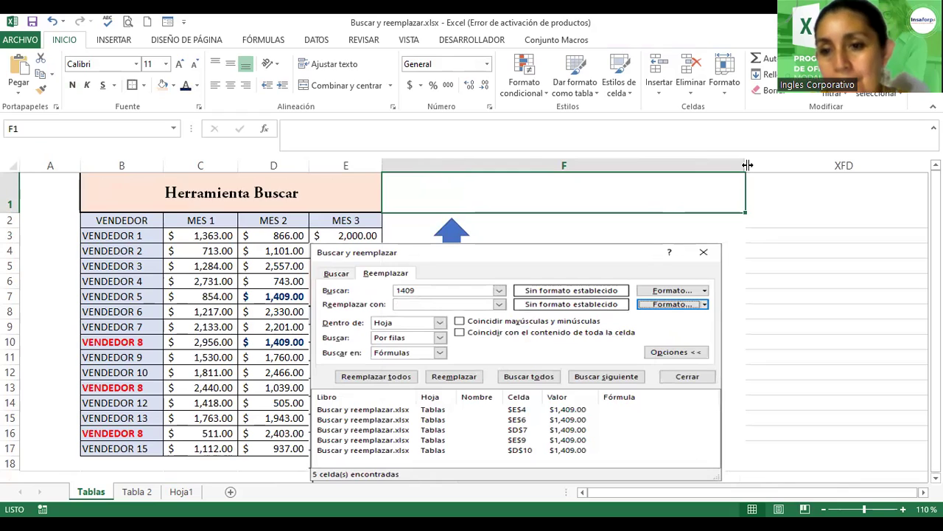
double_click(745, 165)
left_click_drag(744, 166, 863, 165)
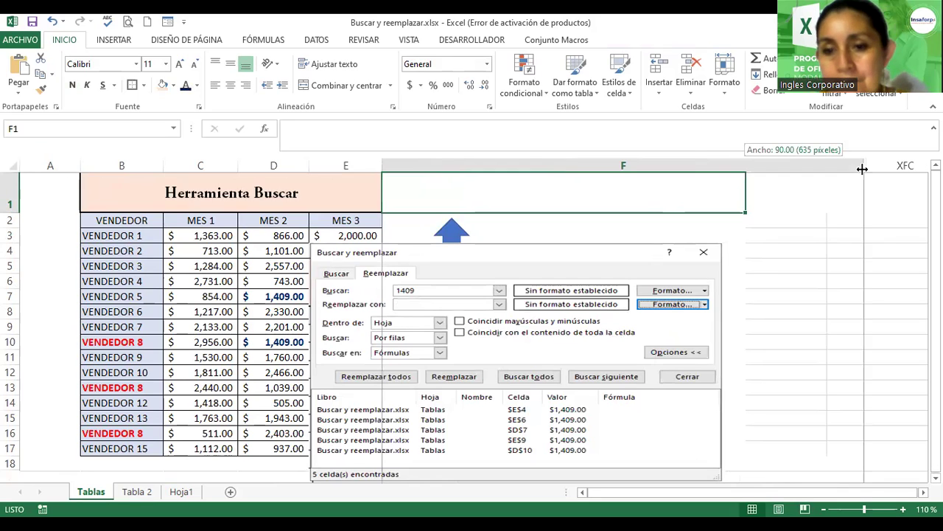
left_click_drag(705, 253, 868, 239)
Move the pasted screenshot right of the blue arrow and make it narrower to fit.
left_click_drag(795, 293, 805, 241)
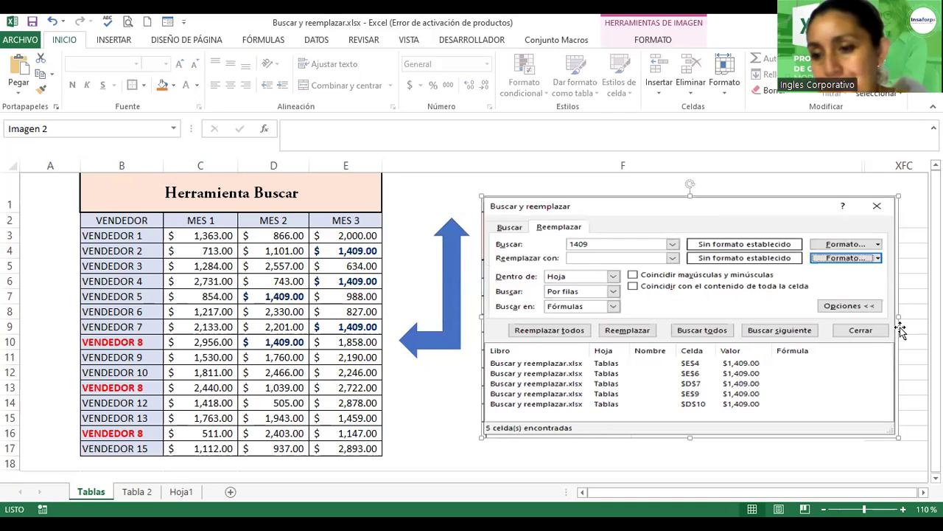
left_click_drag(854, 320, 809, 337)
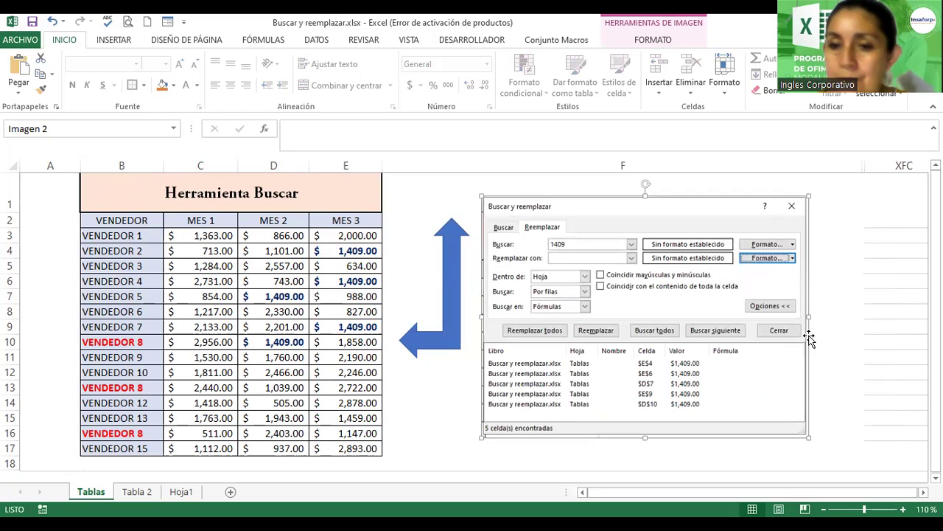
left_click_drag(810, 338, 798, 333)
left_click(798, 333)
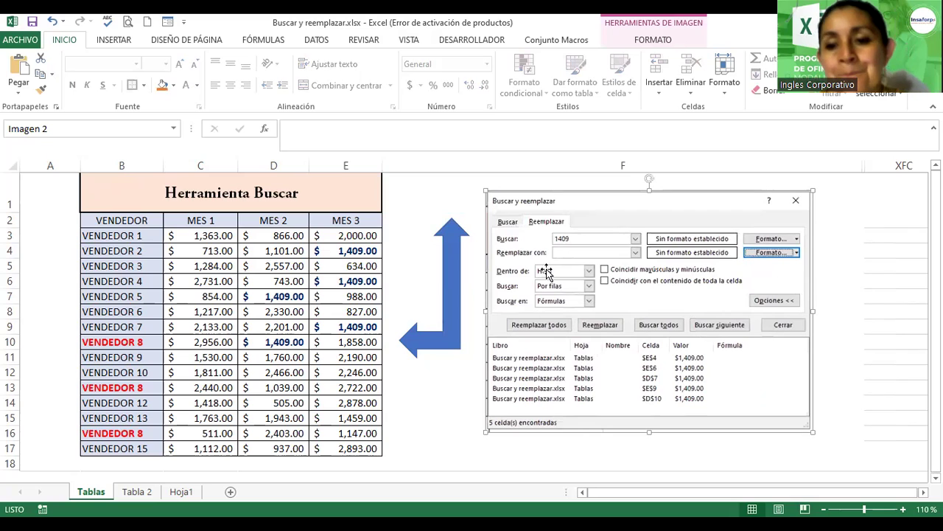
left_click_drag(574, 273, 580, 272)
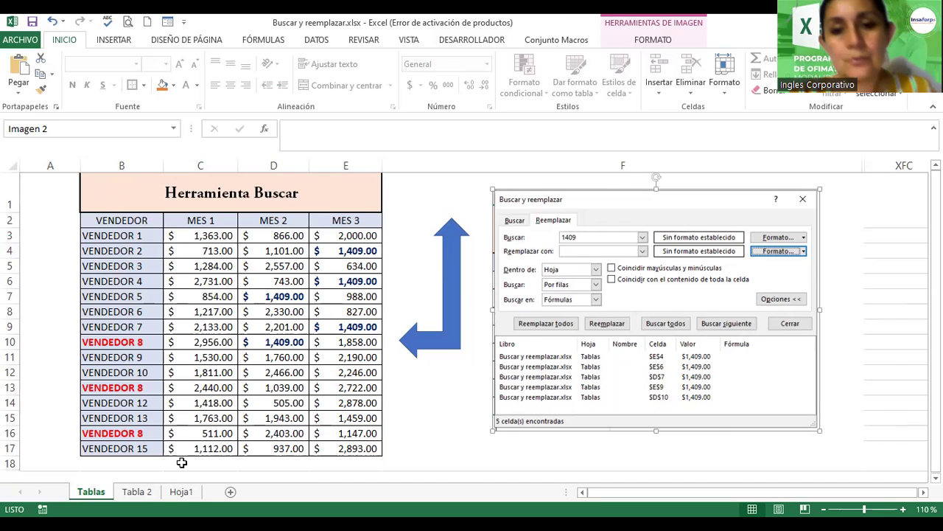
Open the Tabla 2 employee table, zoom out three levels, and select cell J17 in CATEGORÍA.
left_click(137, 492)
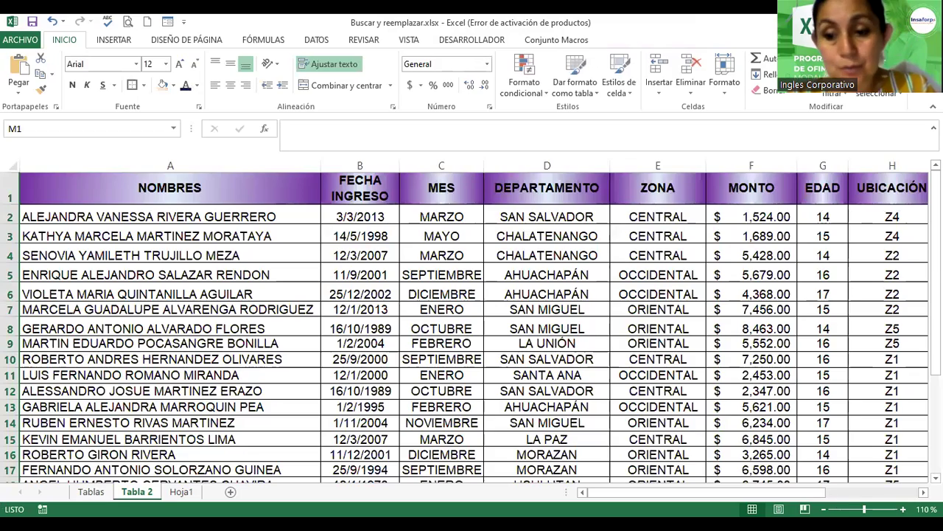
left_click(824, 508)
left_click(825, 508)
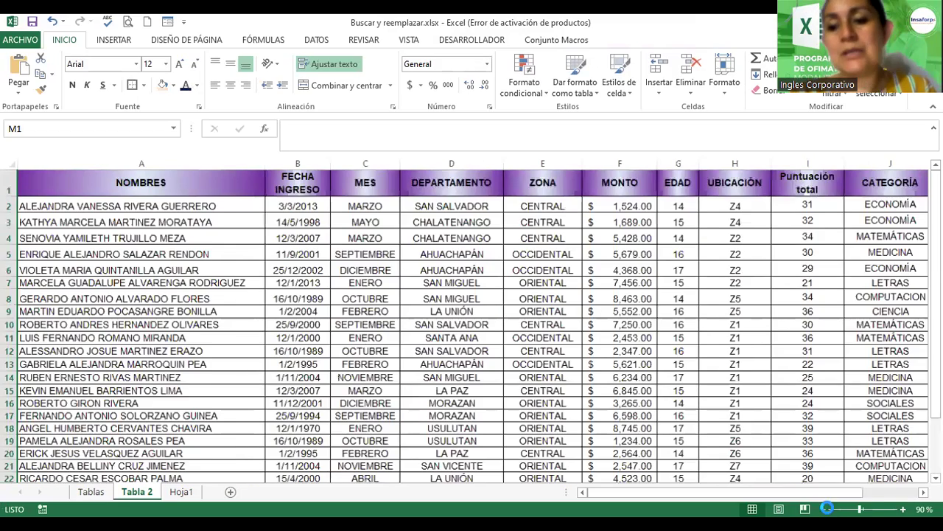
left_click(824, 509)
left_click(824, 509)
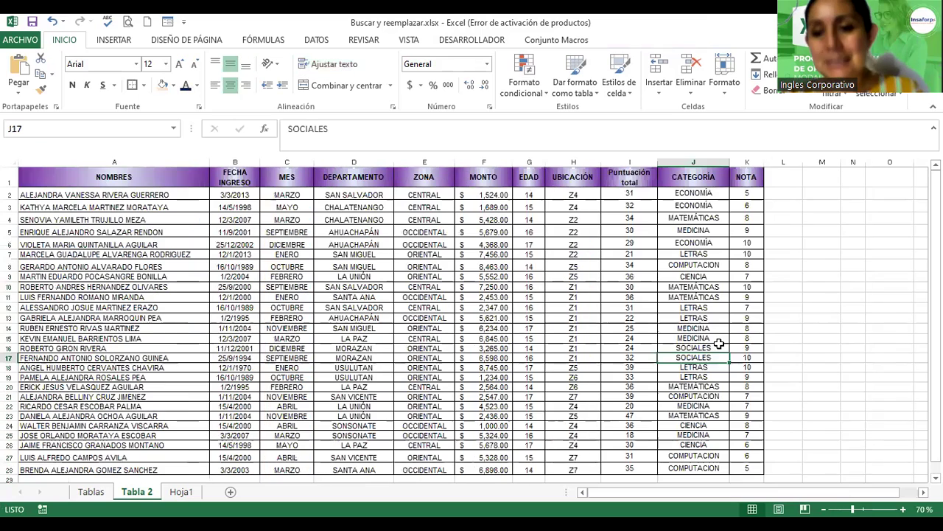
scroll(716, 361, "left", 1)
left_click(716, 360)
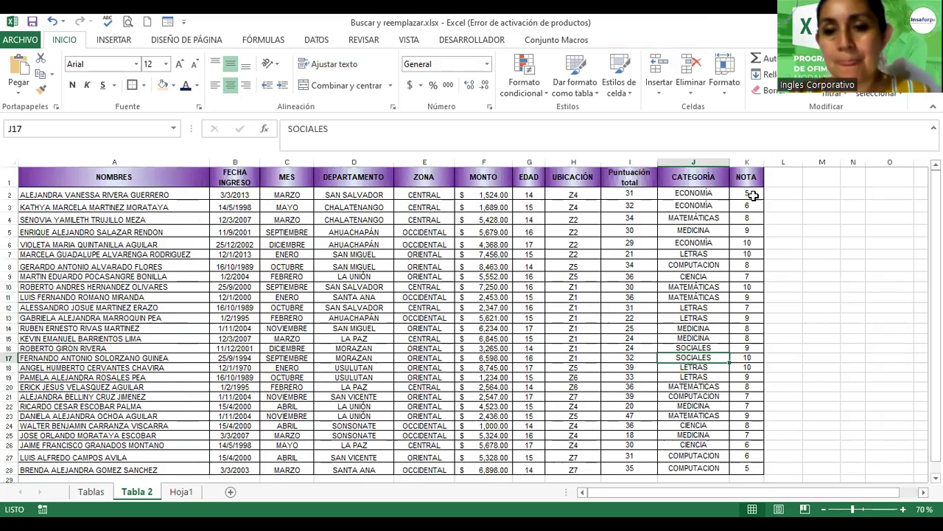
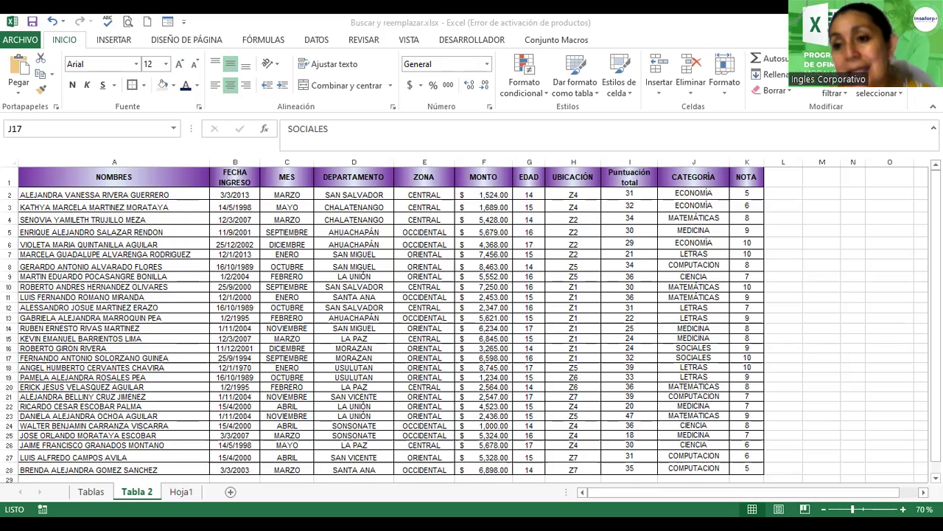
Set up Find and Replace to search for CENTRAL and replace it with PARA CENTRAL.
left_click(888, 94)
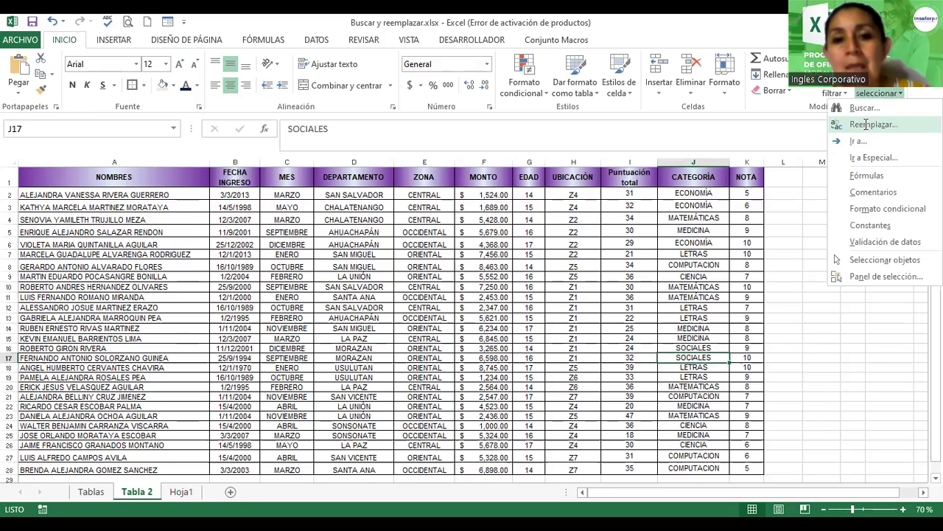
left_click(866, 124)
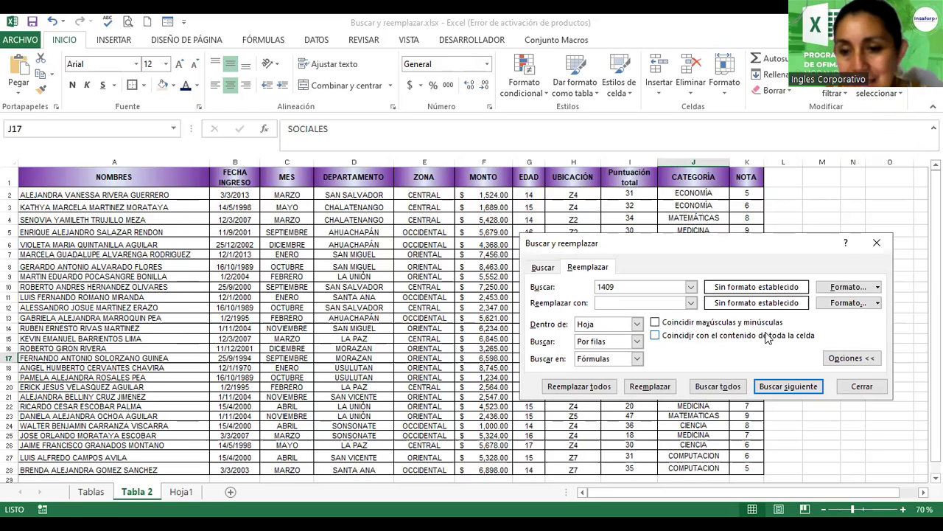
left_click(838, 358)
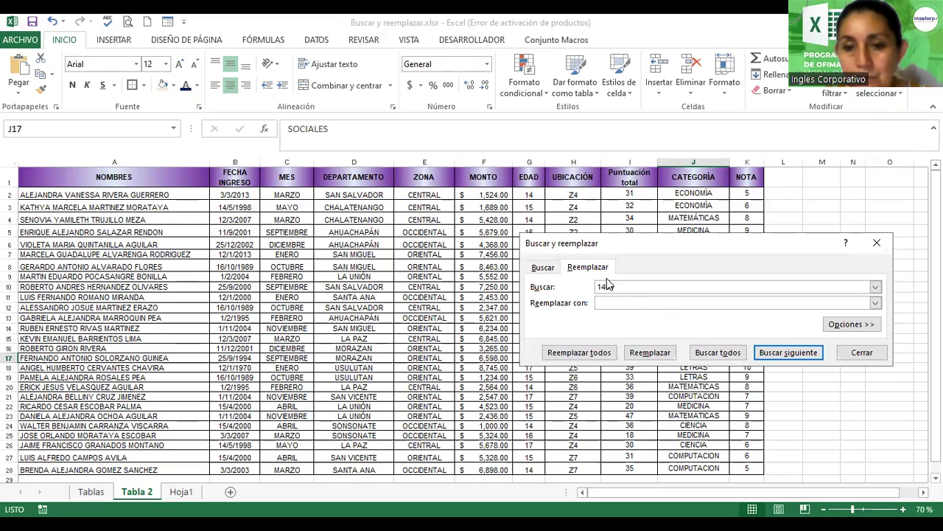
left_click(568, 271)
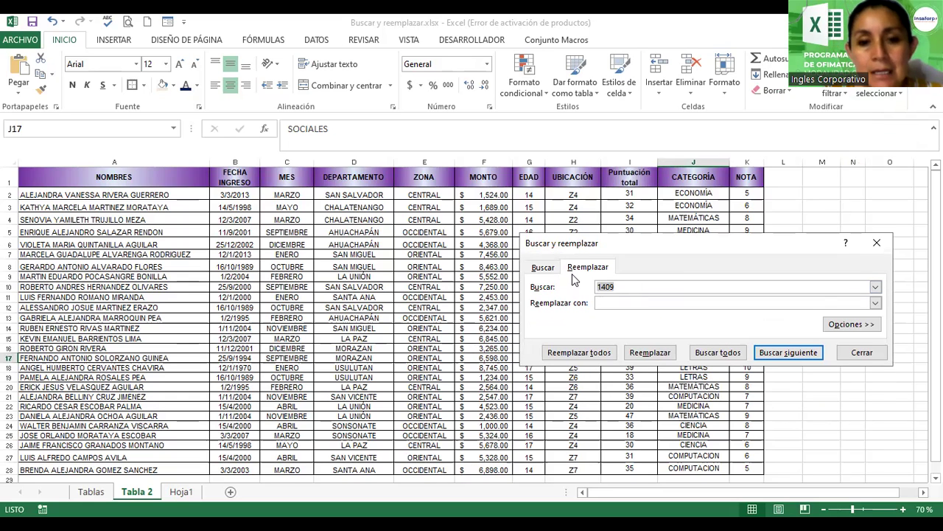
type("Ce")
key("BackSpace")
type("E")
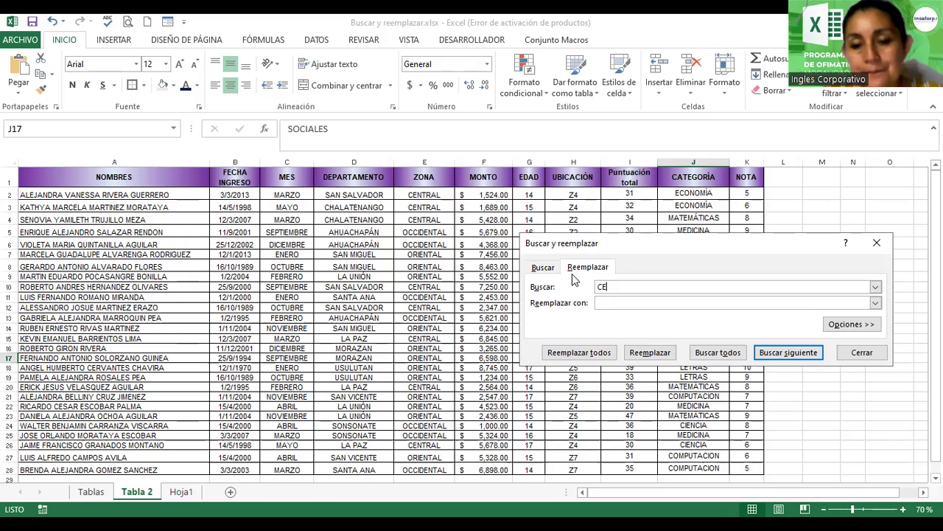
type("T")
key("BackSpace")
type("N")
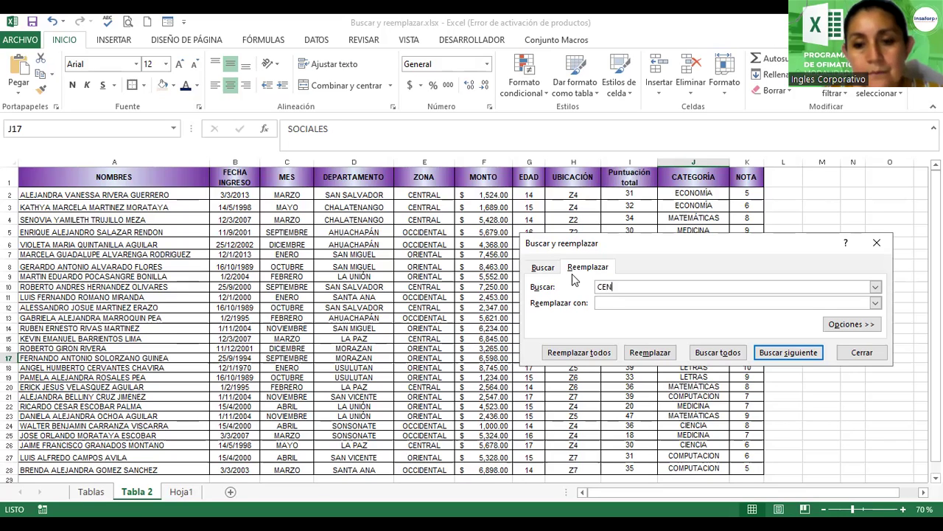
type("TRAL")
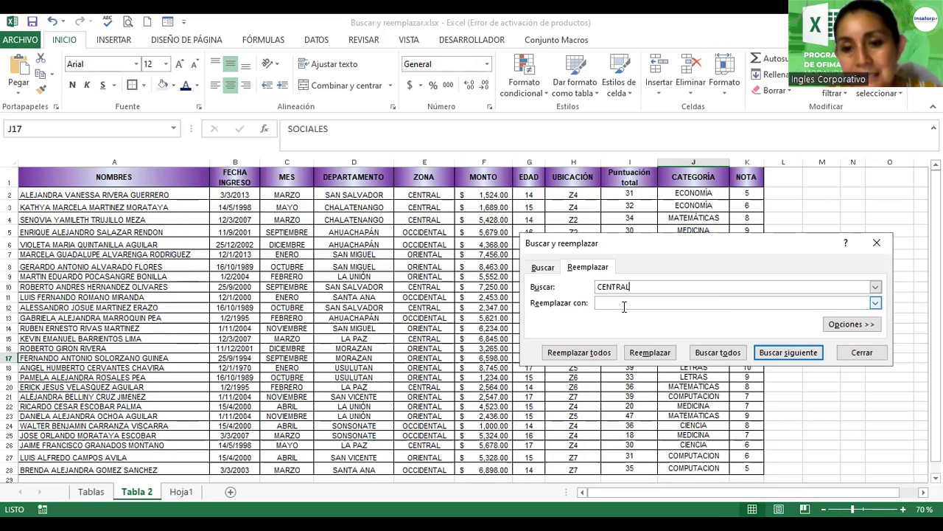
left_click(623, 303)
type("PA")
type("RA")
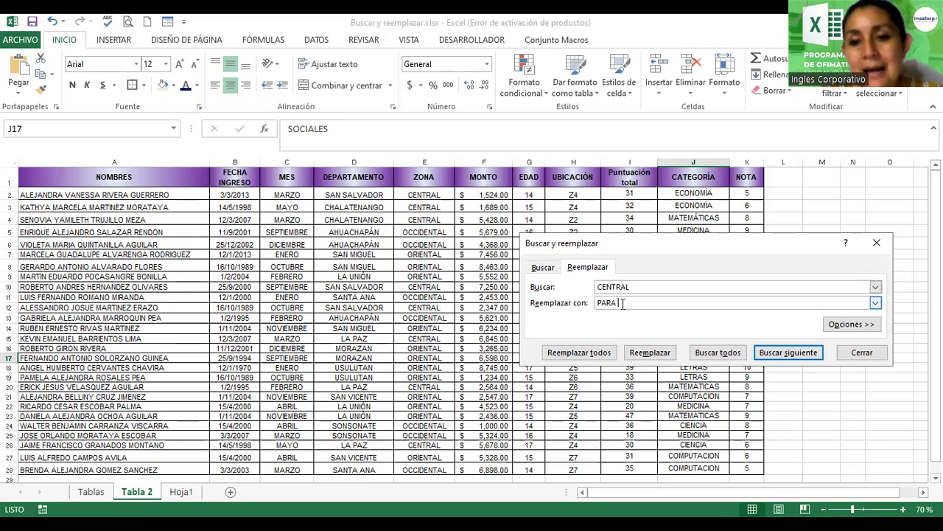
type(" CENTRAL")
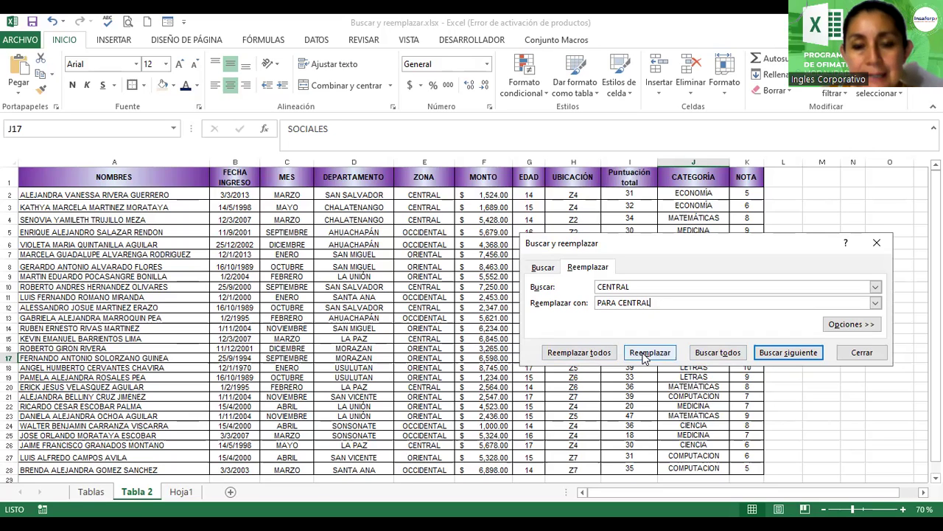
Replace all CENTRAL entries with PARA CENTRAL, confirming the 8 replacements.
left_click(643, 354)
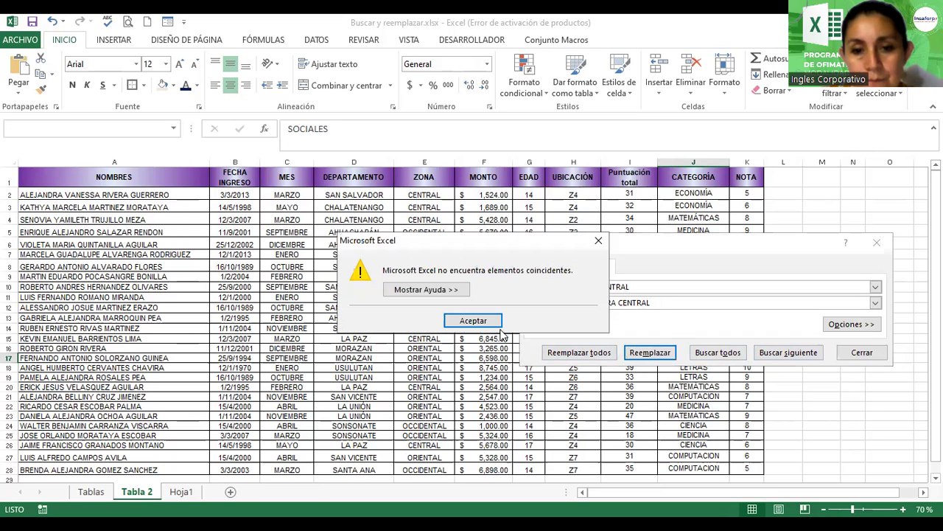
left_click(496, 322)
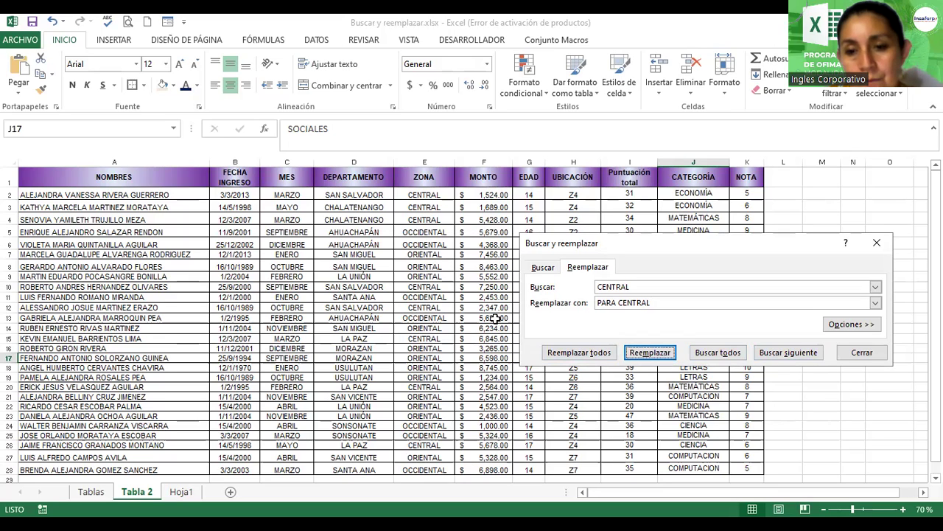
left_click(594, 354)
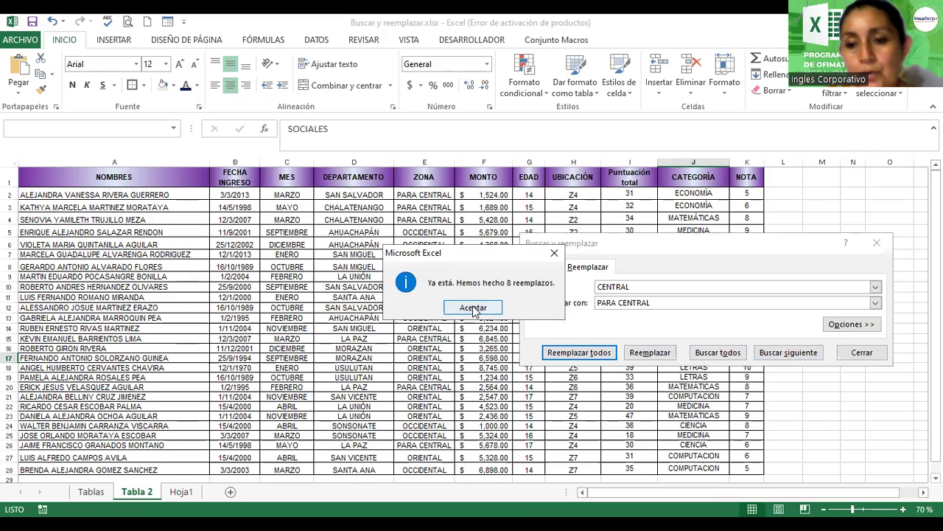
left_click(472, 307)
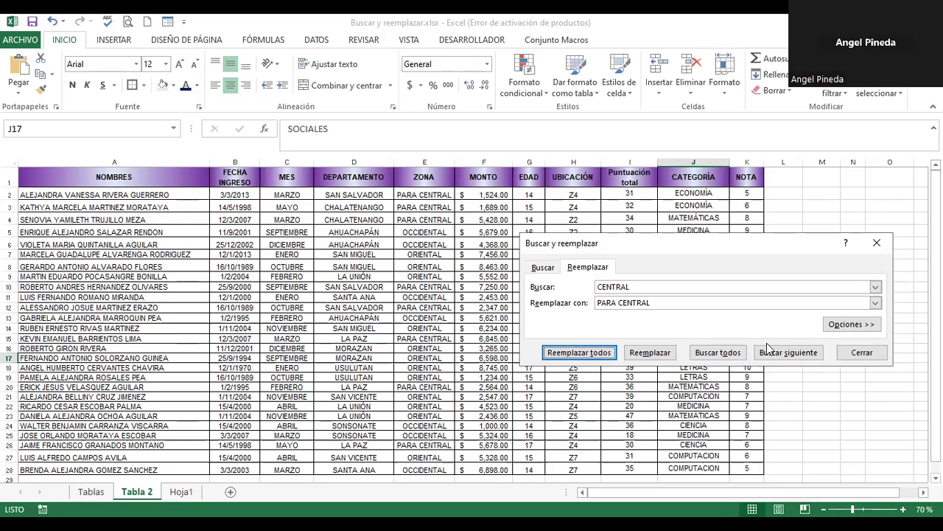
Expand the dialog's search options and return to the PARA CENTRAL replacement field.
left_click(853, 326)
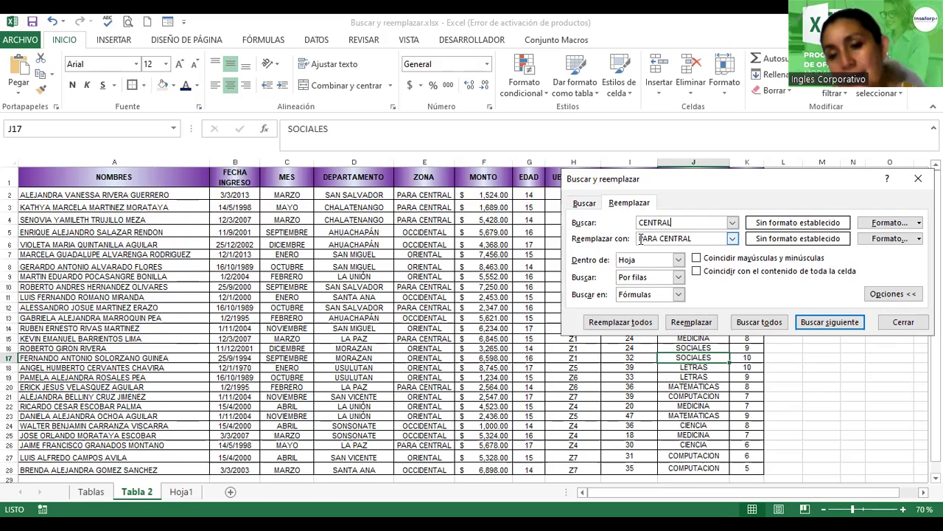
left_click(692, 241)
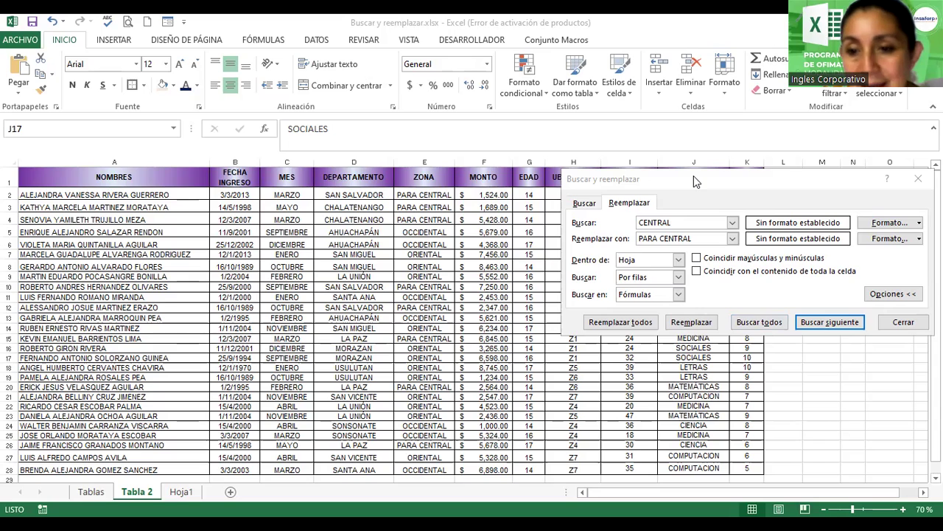
Move the dialog off the table and replace all 14s with 16, making nine replacements.
left_click_drag(694, 175, 560, 165)
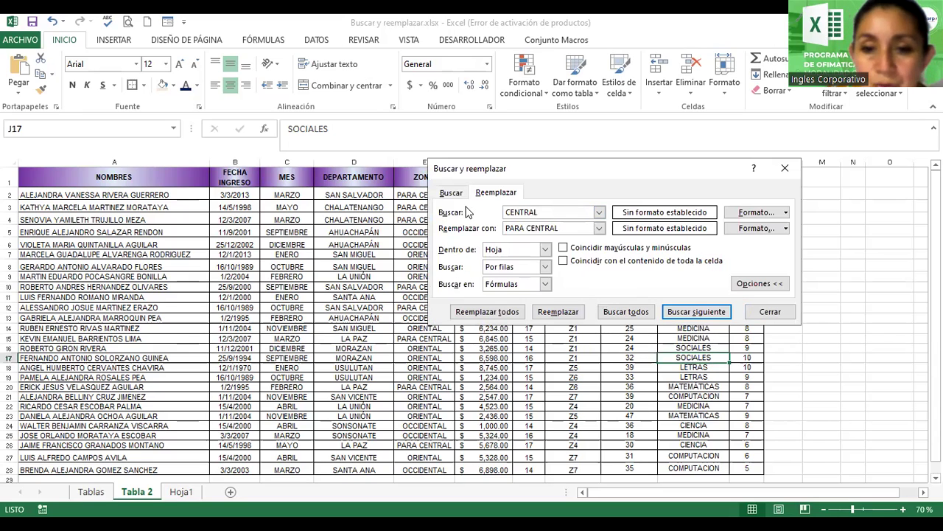
type("1")
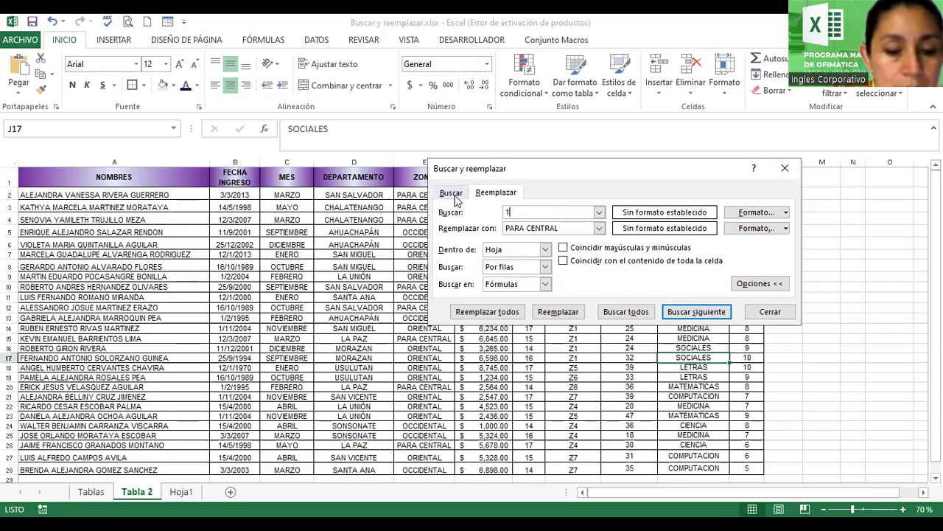
type("4")
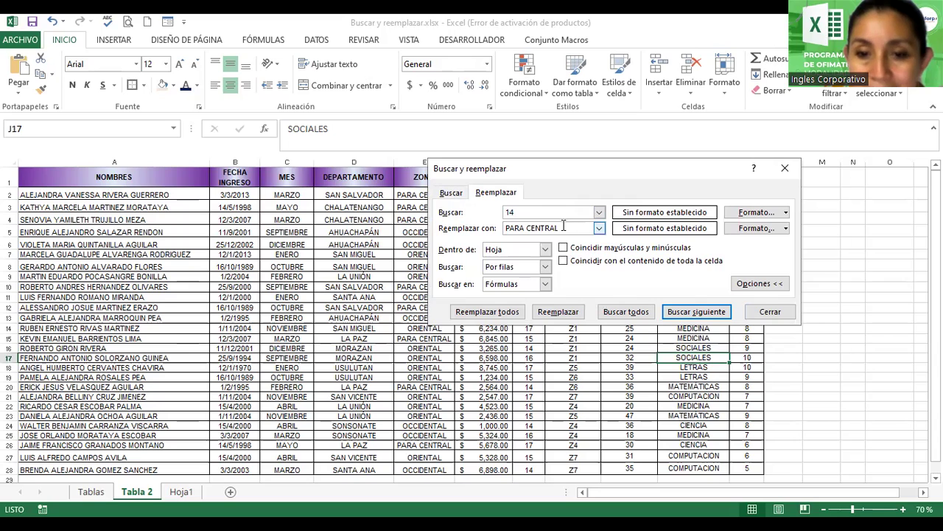
key("Tab")
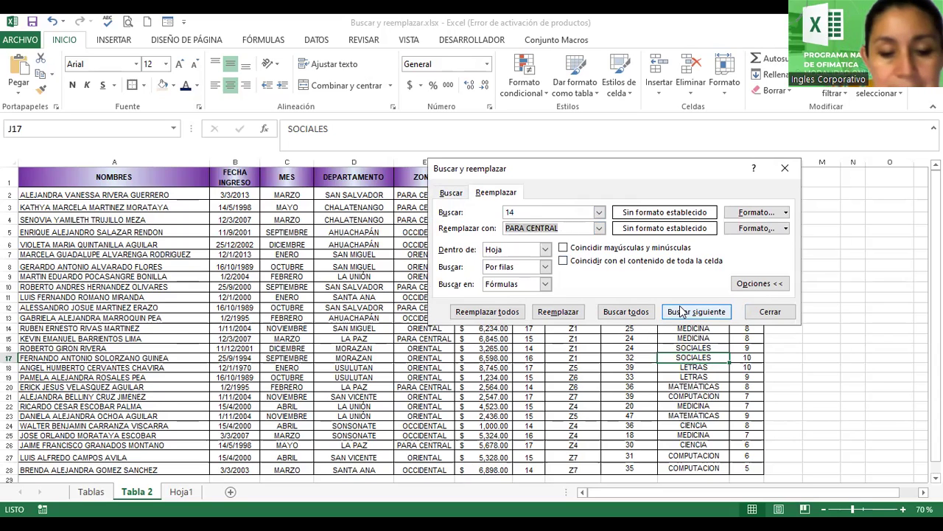
type("16")
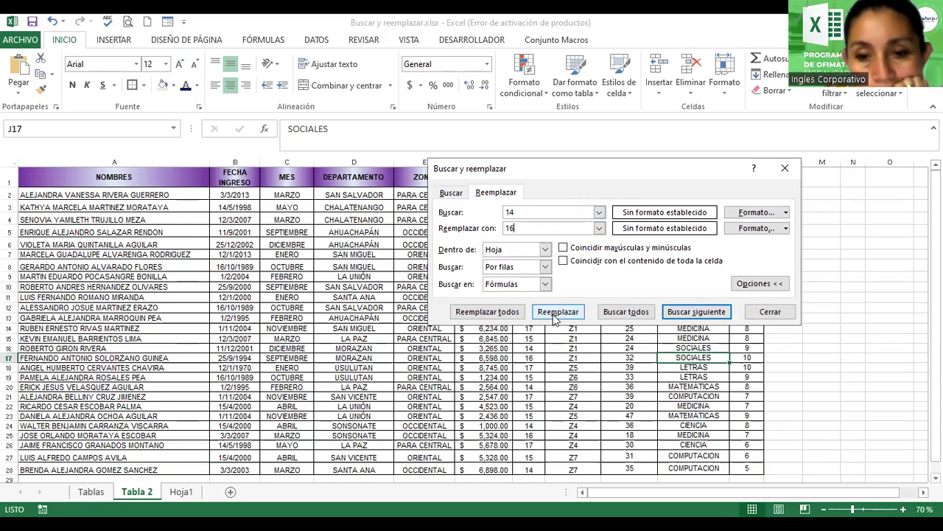
left_click(555, 312)
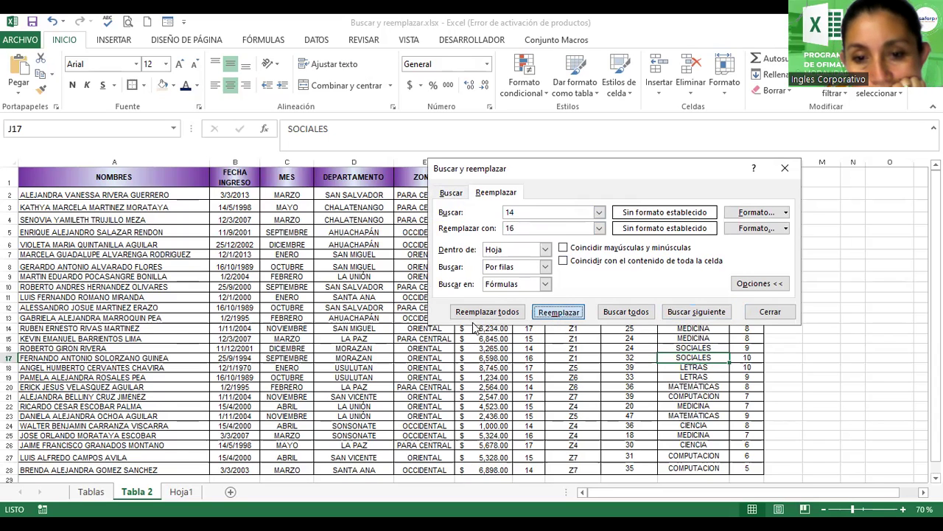
left_click(506, 316)
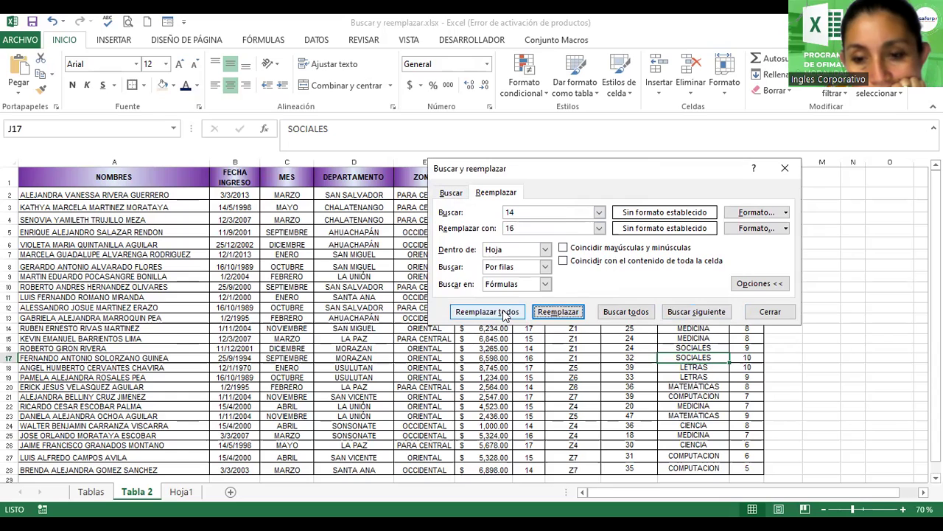
left_click(505, 314)
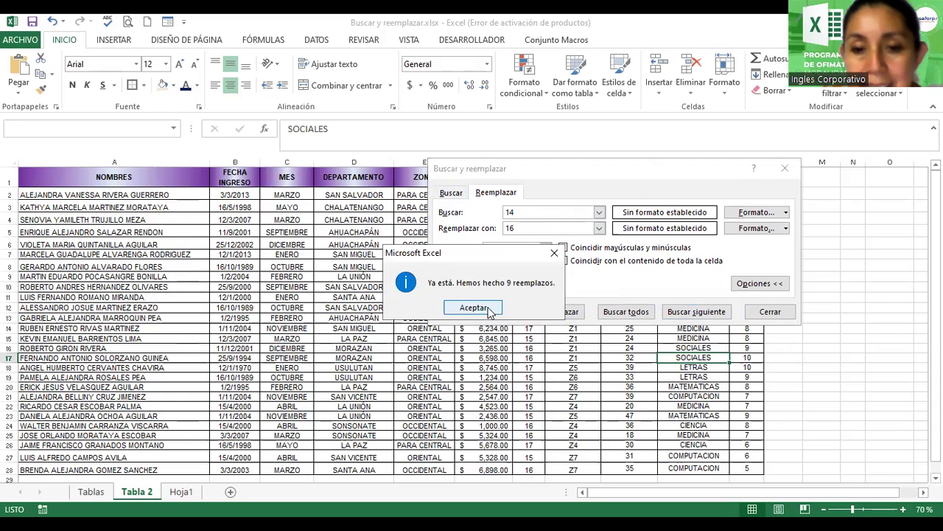
key("Return")
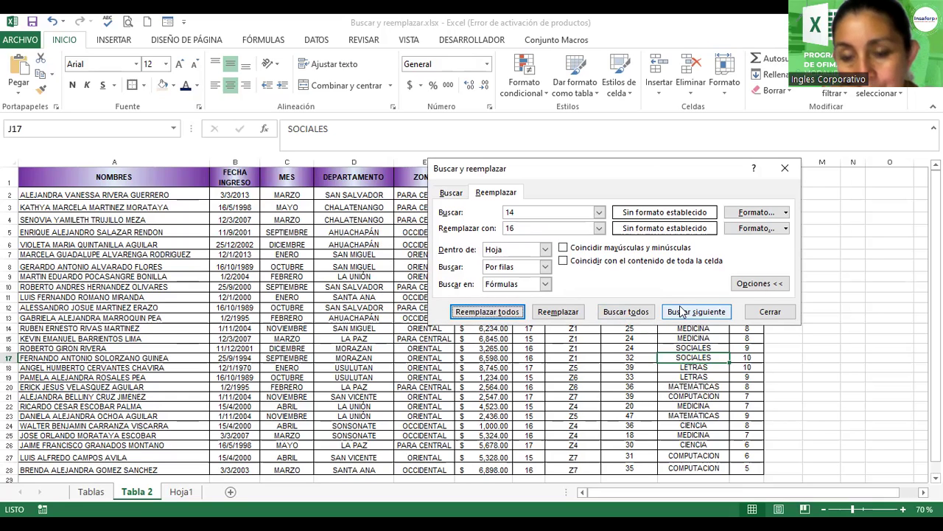
left_click(769, 287)
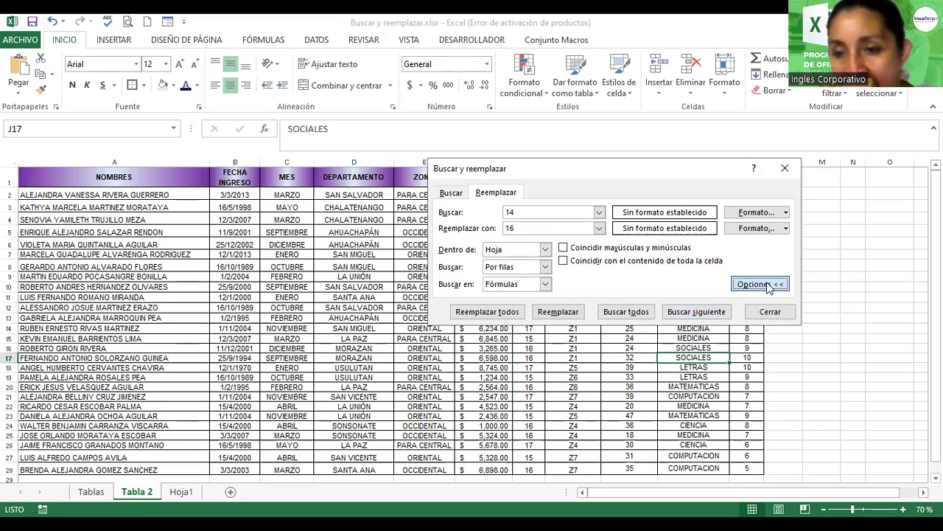
Move the dialog left, then replace all MAYO with ABRIL.
left_click(770, 288)
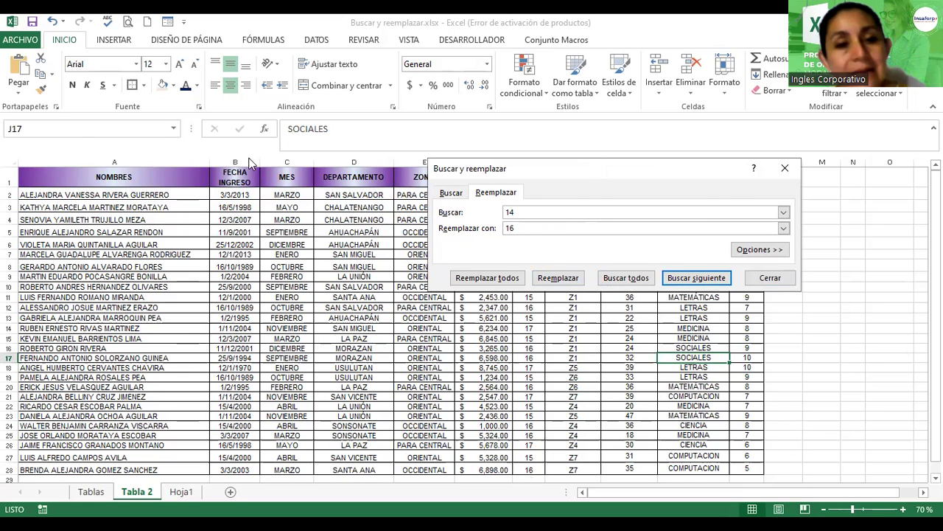
left_click_drag(589, 173, 248, 163)
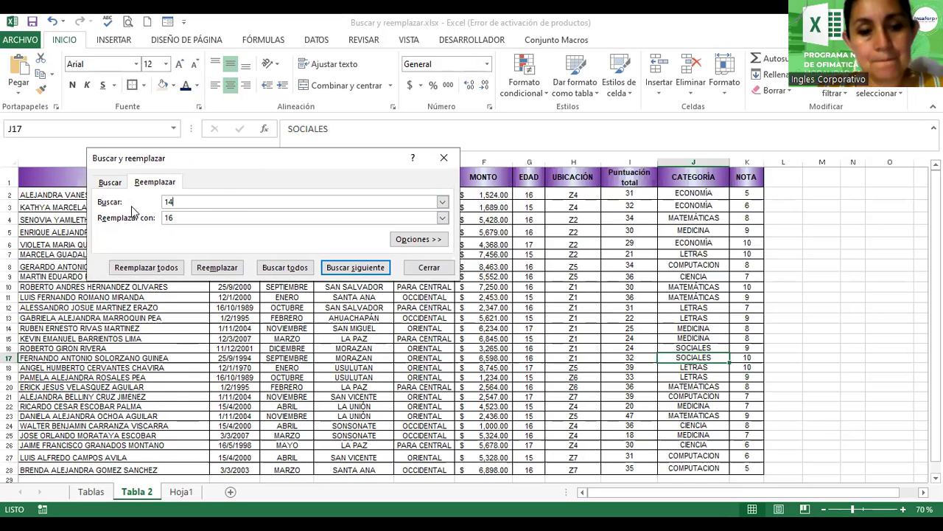
key("BackSpace")
key("BackSpace")
type("MSY")
key("BackSpace")
key("BackSpace")
type("AYO")
key("Tab")
type("ABRIL")
left_click(171, 269)
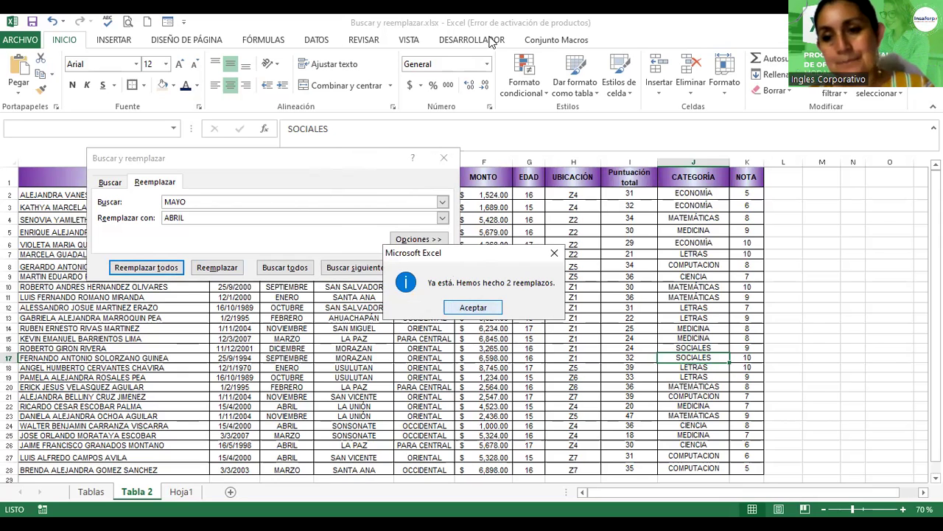
Acknowledge the two-replacement message and close the Buscar y reemplazar dialog.
key("Return")
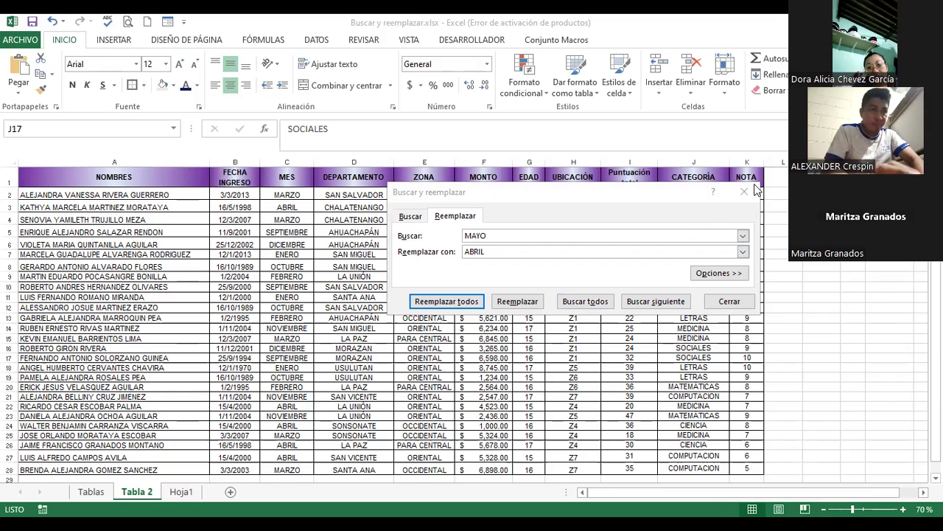
key("Escape")
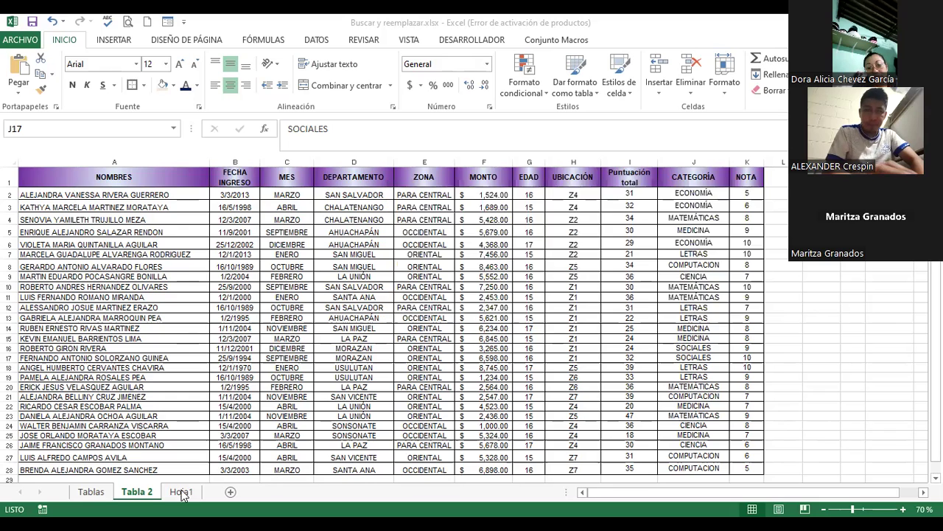
Rename the Hoja1 sheet to Calendario and bring up the WordArt style gallery.
left_click(181, 492)
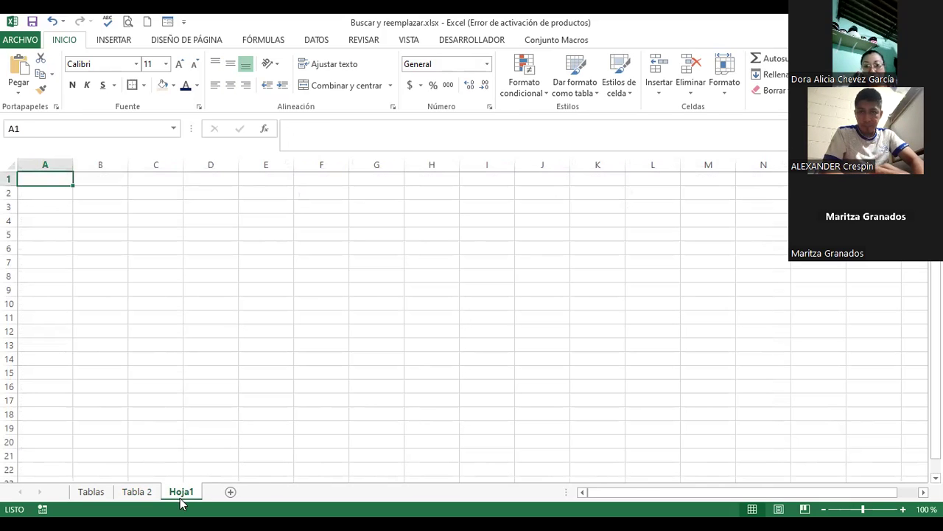
double_click(181, 491)
type("C")
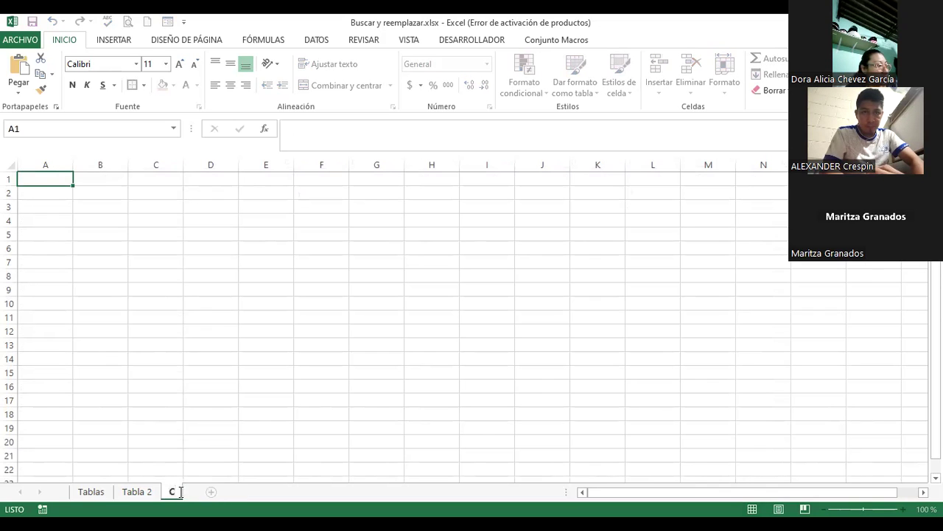
key("BackSpace")
type("ndario")
key("BackSpace")
key("BackSpace")
key("BackSpace")
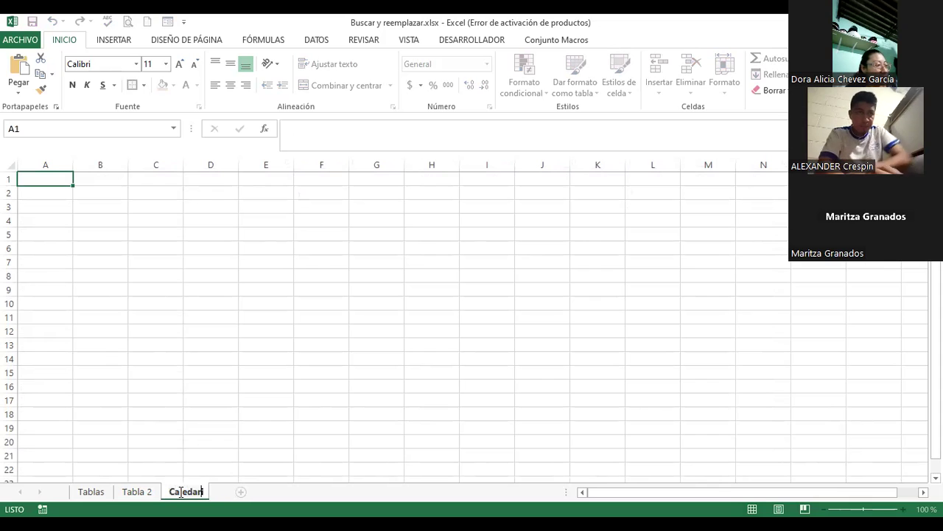
key("BackSpace")
key("BackSpace")
type("ndario")
key("Return")
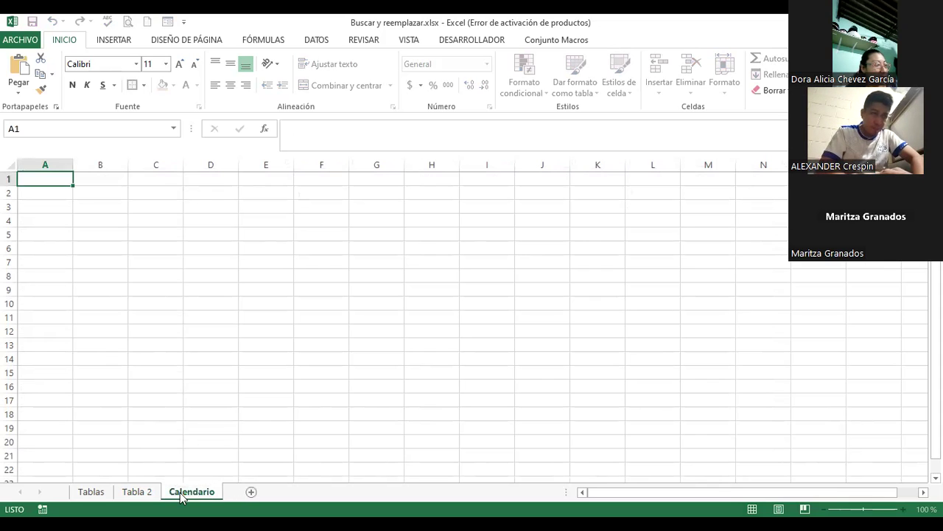
left_click(114, 40)
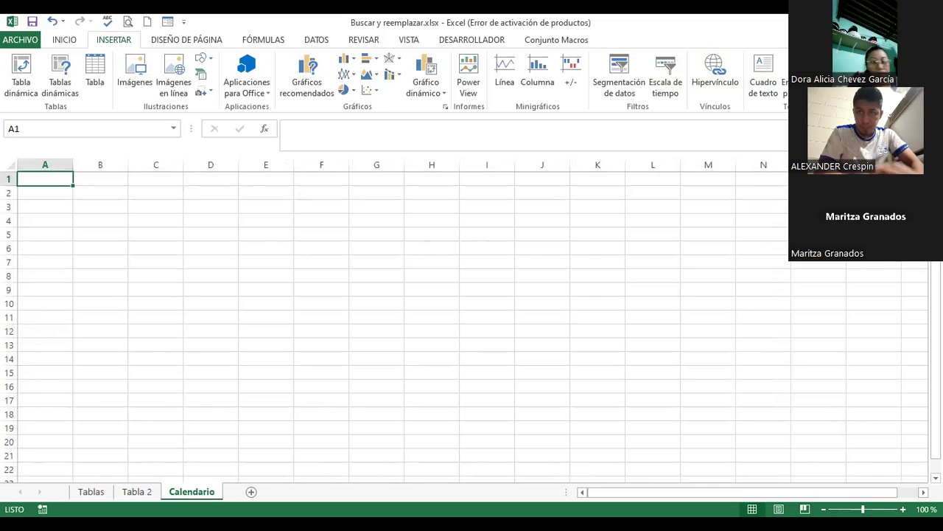
left_click(818, 81)
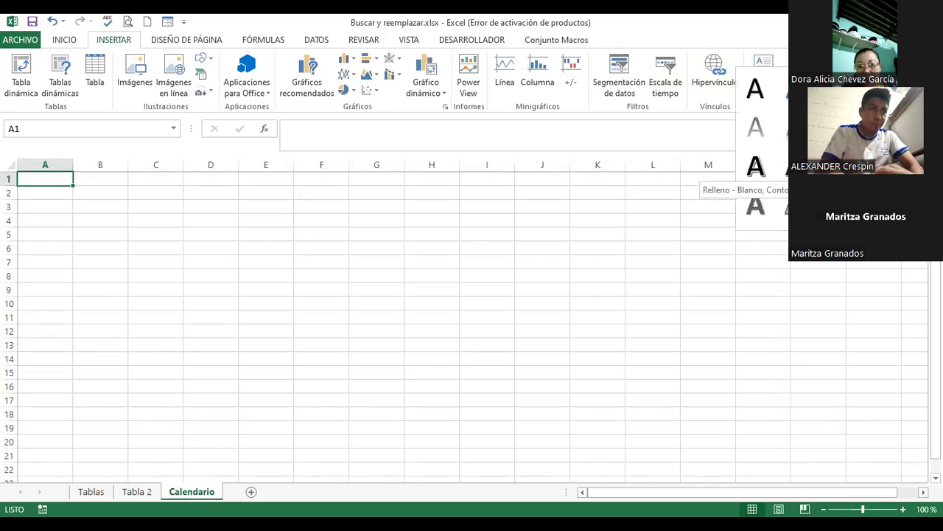
Insert orange-outline WordArt reading 'Calendario - Septiembre' and move it up to rows 1–5.
left_click(796, 168)
type("CAlend")
key("BackSpace")
key("BackSpace")
key("BackSpace")
key("BackSpace")
key("BackSpace")
type("alendario")
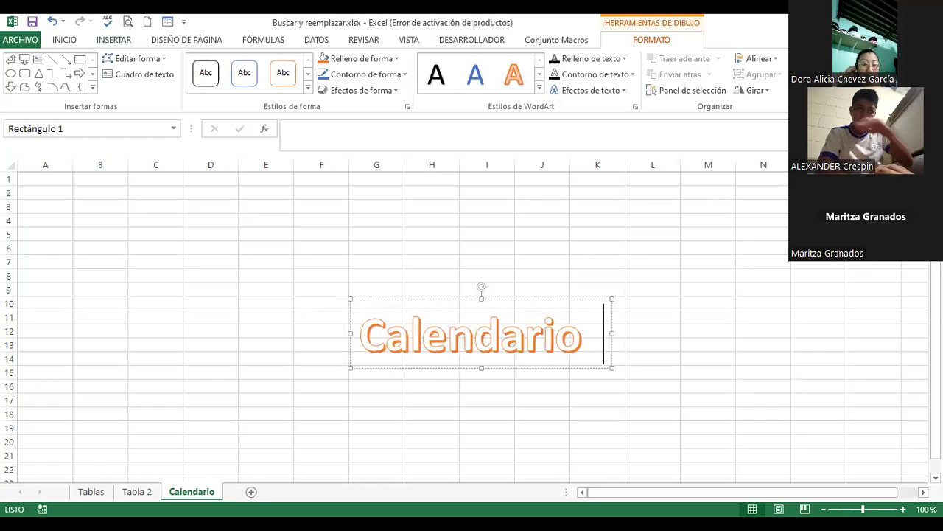
type(" -")
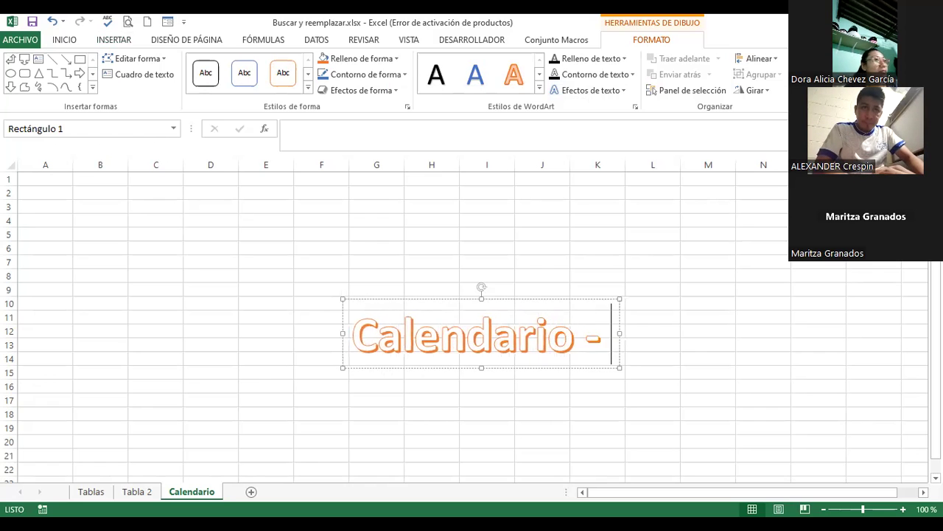
type(" Septiembre")
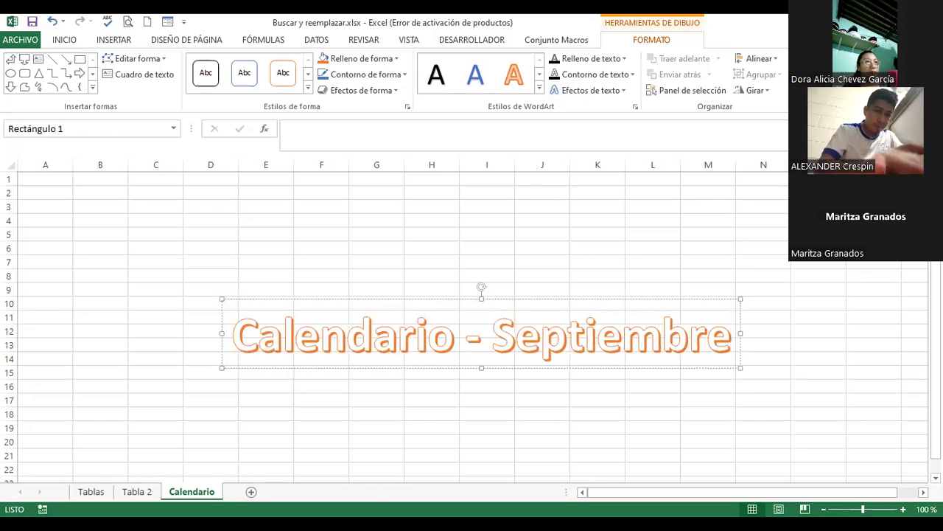
mouse_move(519, 372)
left_mouse_down()
mouse_move(455, 283)
mouse_move(453, 227)
left_mouse_up()
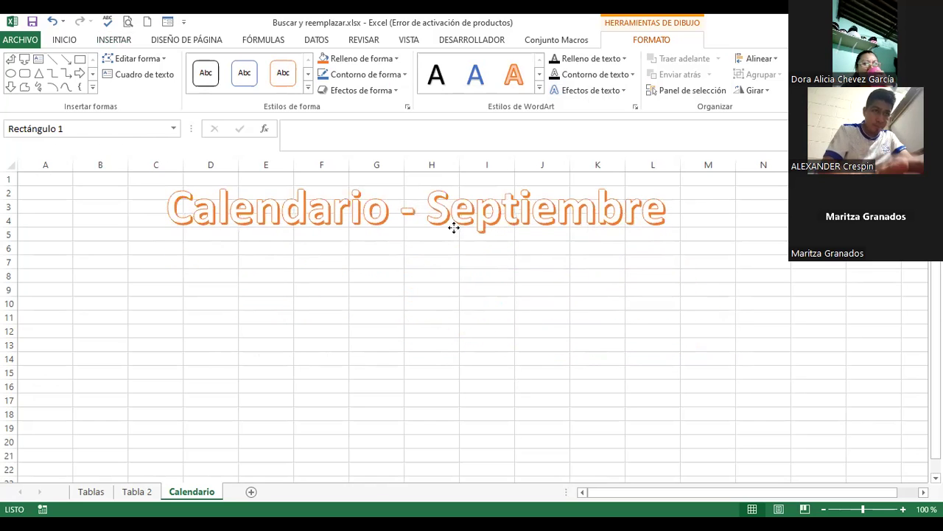
left_click(198, 264)
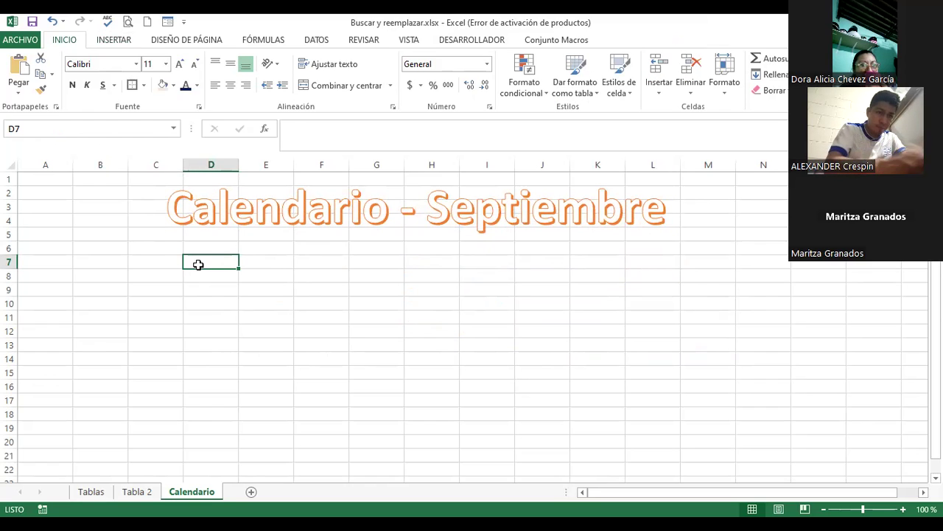
Enter DOMINGO in D7 and fill the weekday series across to SÁBADO in J7.
type("DOMINGO")
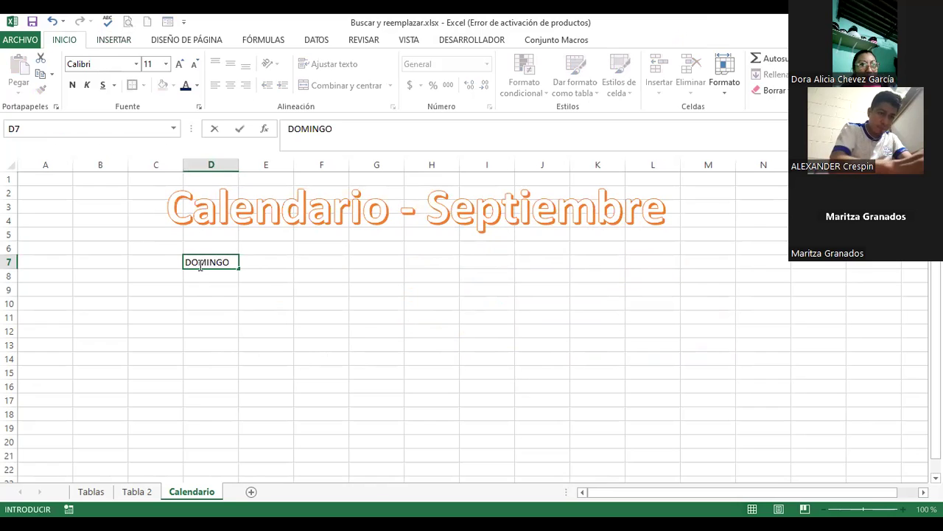
key("Tab")
left_click(188, 263)
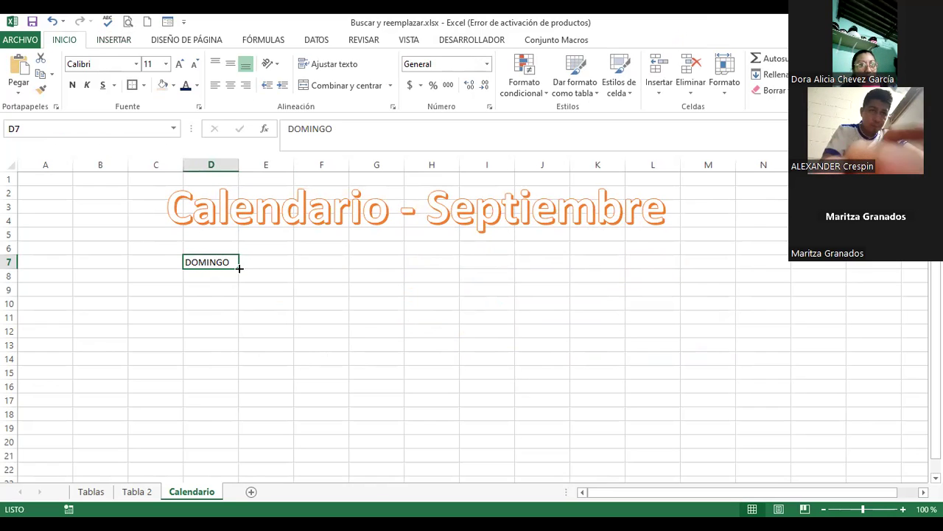
mouse_move(240, 269)
left_mouse_down()
mouse_move(550, 250)
mouse_move(500, 236)
left_mouse_up()
left_click(540, 234)
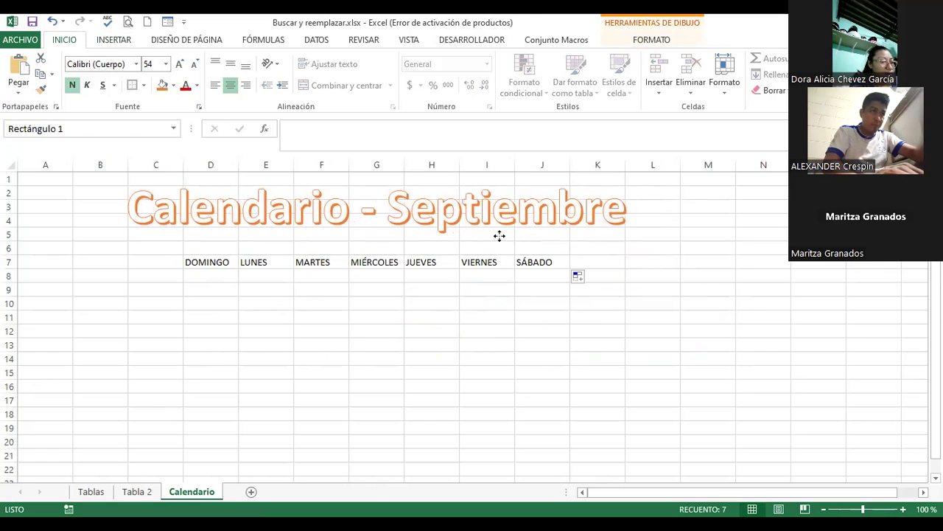
Format the weekday names D7:J7 in Adobe Heiti Std R at size 20.
left_click(215, 262)
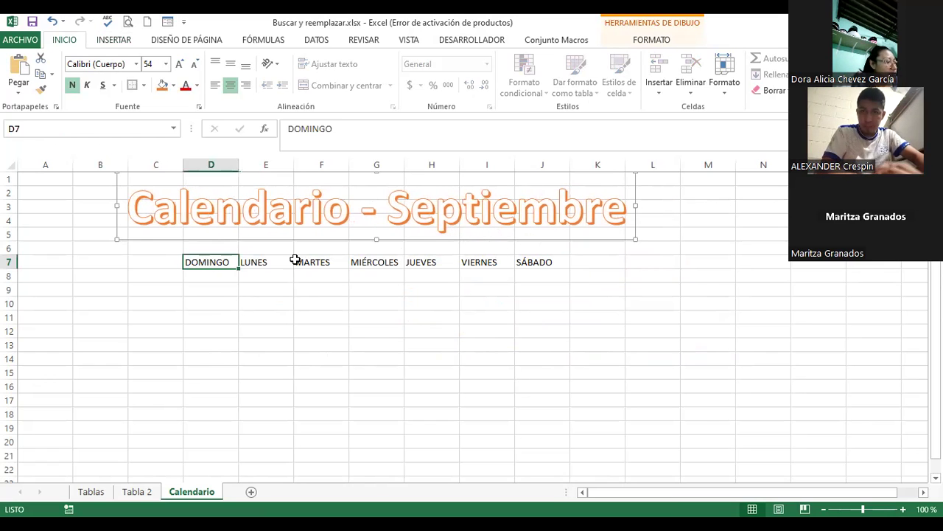
left_click_drag(295, 260, 531, 262)
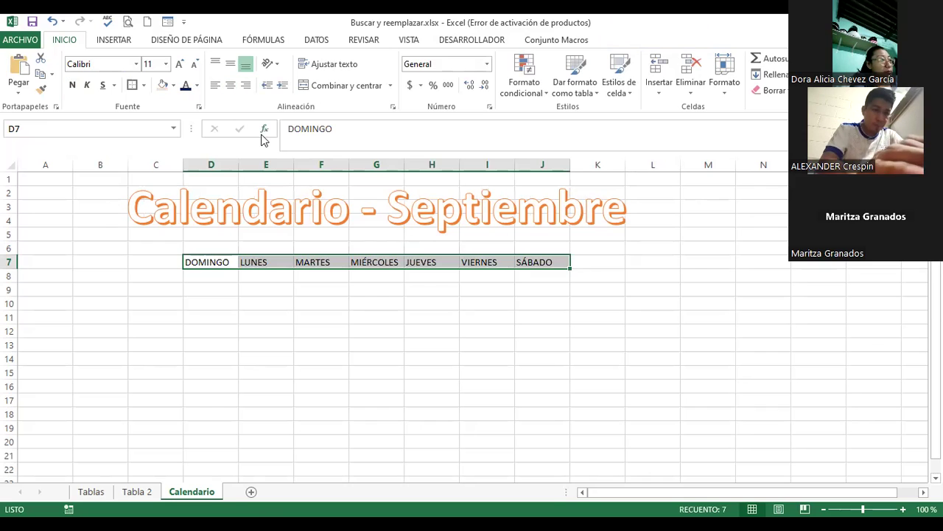
left_click(179, 65)
left_click(178, 65)
left_click(179, 65)
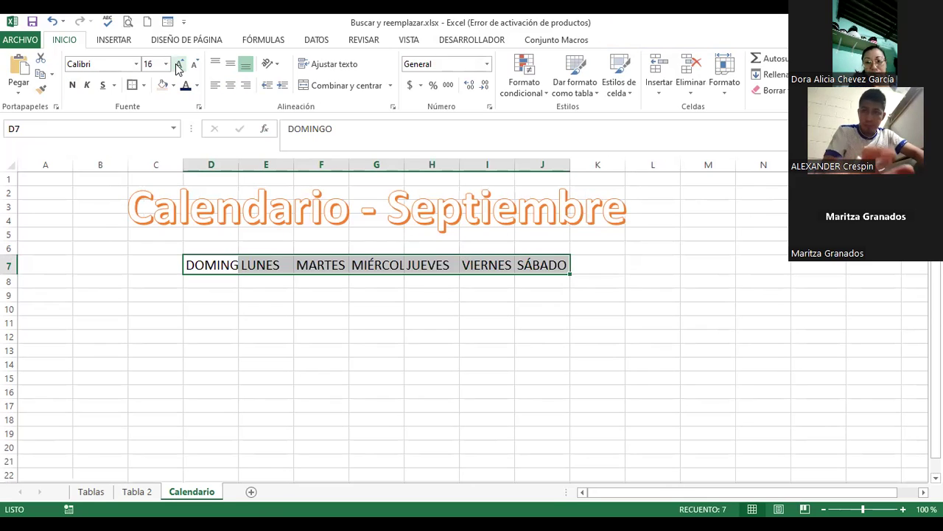
left_click(179, 65)
left_click(179, 65)
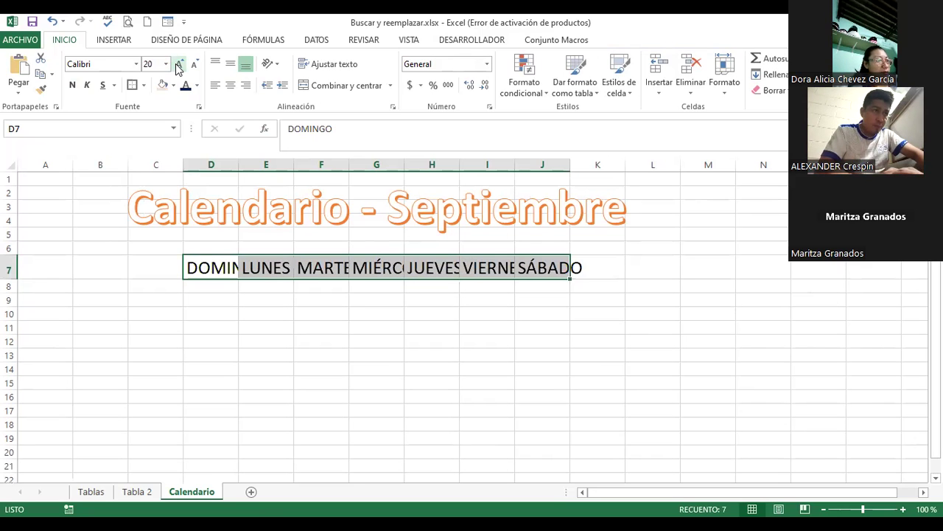
left_click(136, 64)
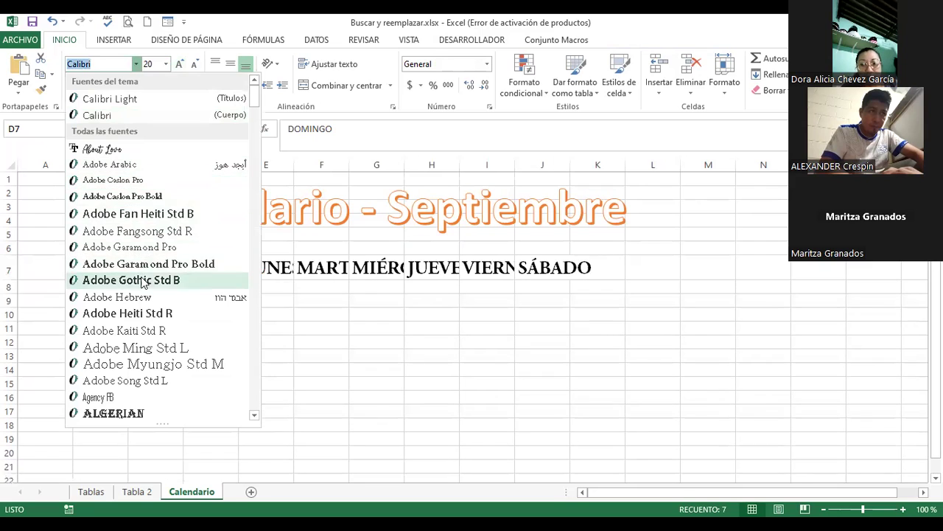
left_click(140, 314)
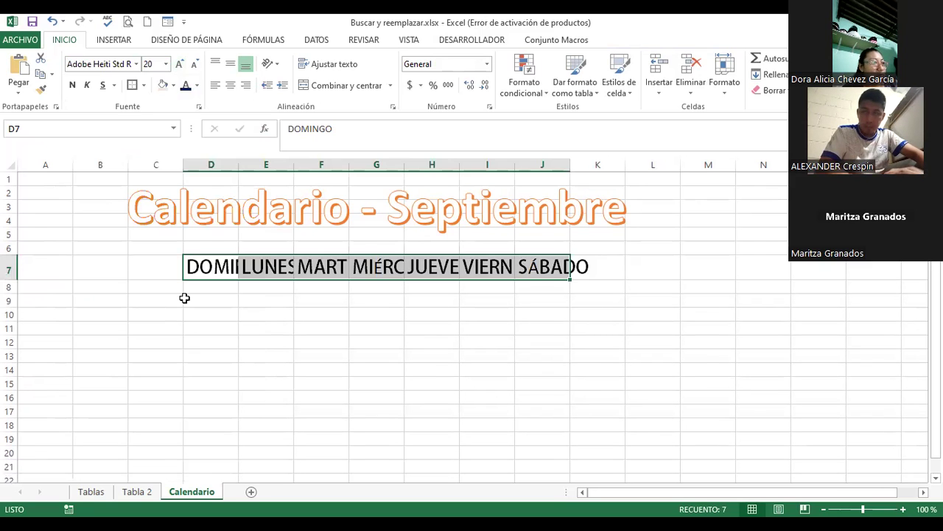
Autofit columns D through J to the weekday names and shift the title right.
double_click(238, 164)
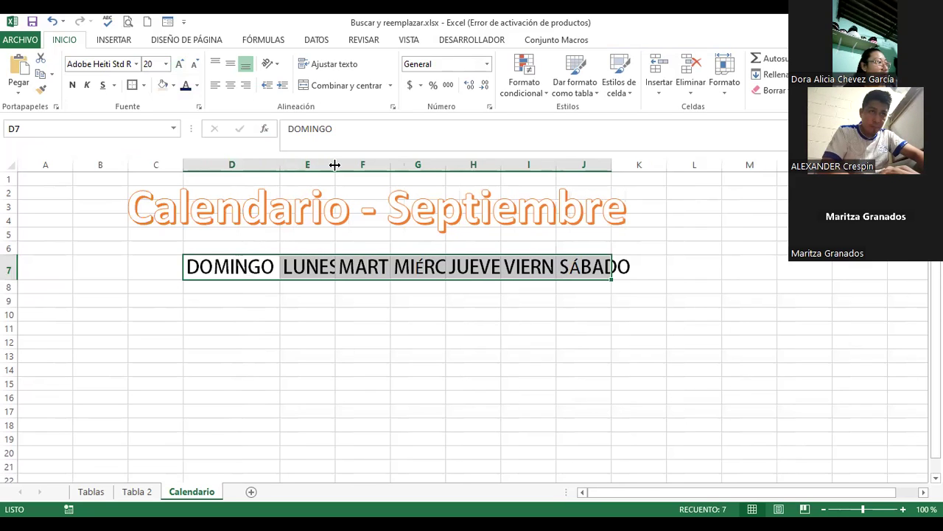
double_click(399, 163)
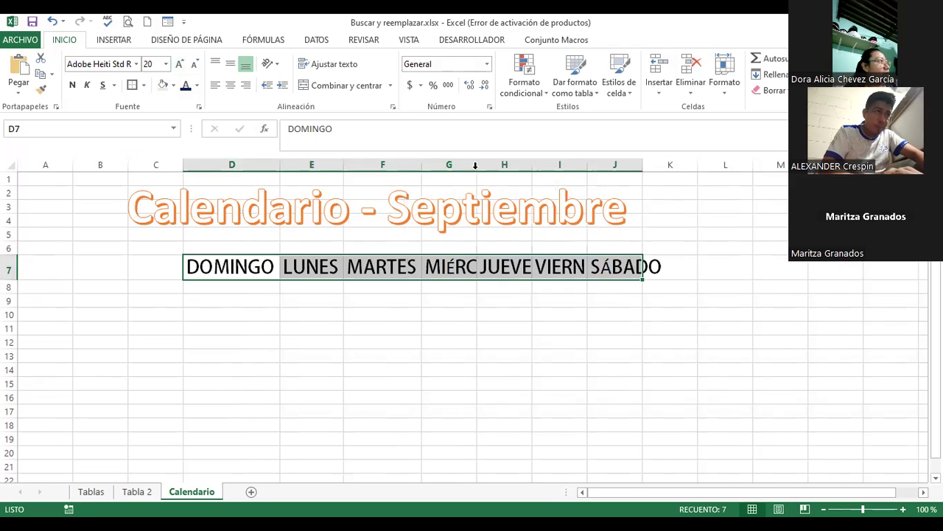
double_click(477, 165)
double_click(582, 163)
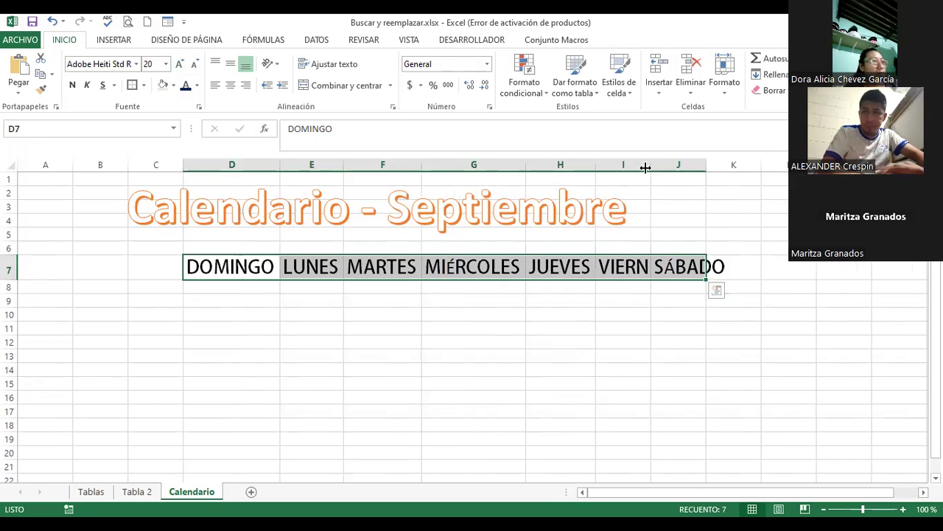
double_click(654, 162)
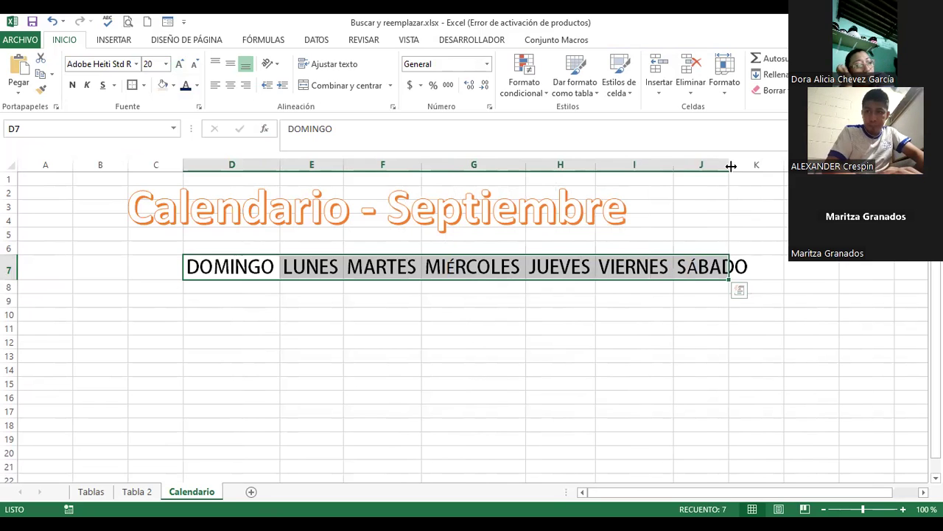
double_click(730, 164)
left_click(556, 237)
left_click_drag(557, 238, 614, 237)
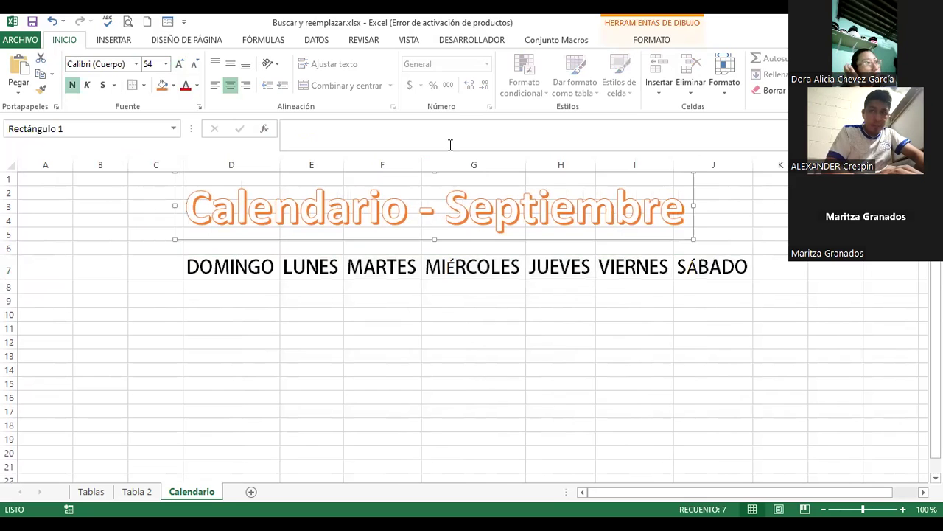
Apply the green shape style to the title banner and stretch it across to column J.
left_click(647, 37)
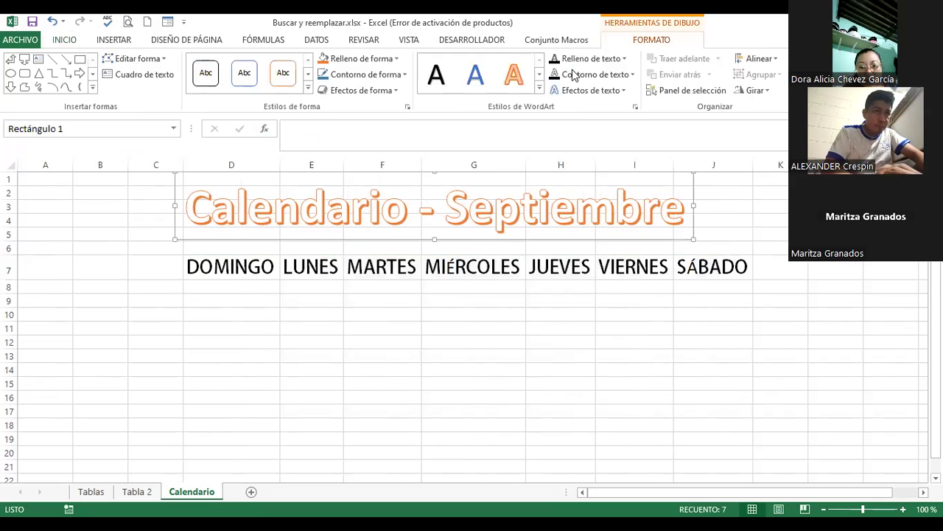
left_click(310, 75)
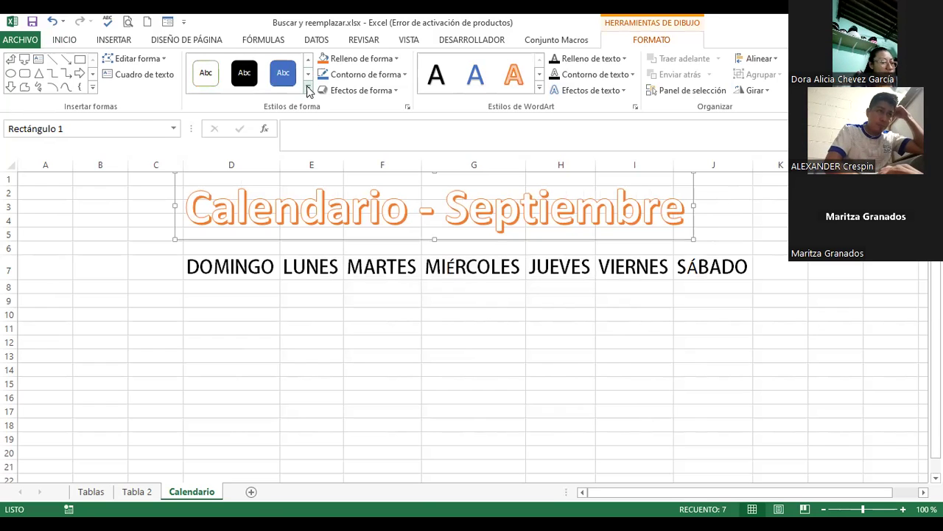
left_click(308, 87)
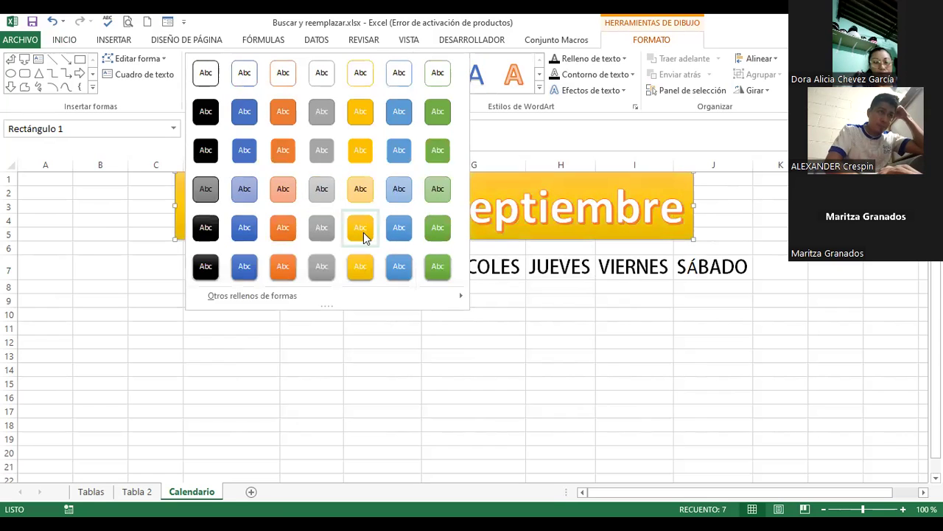
left_click(426, 229)
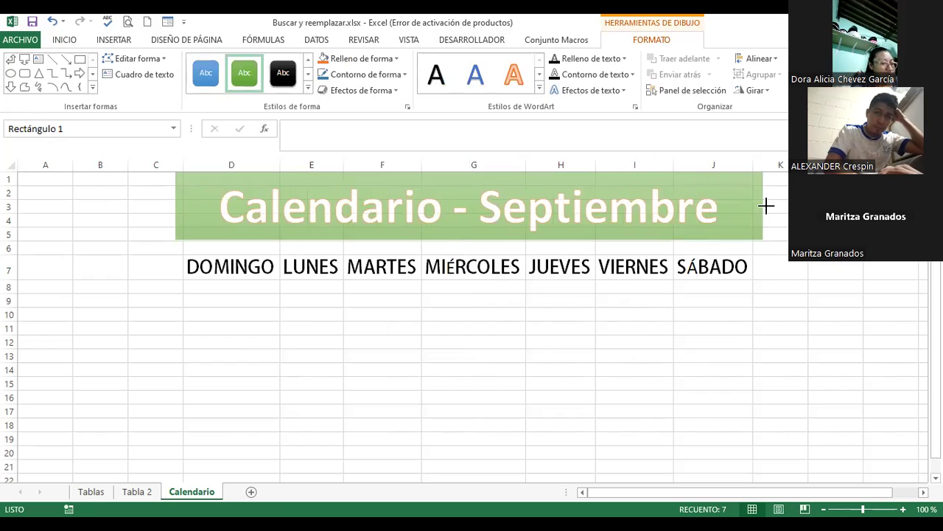
left_click_drag(695, 202, 754, 205)
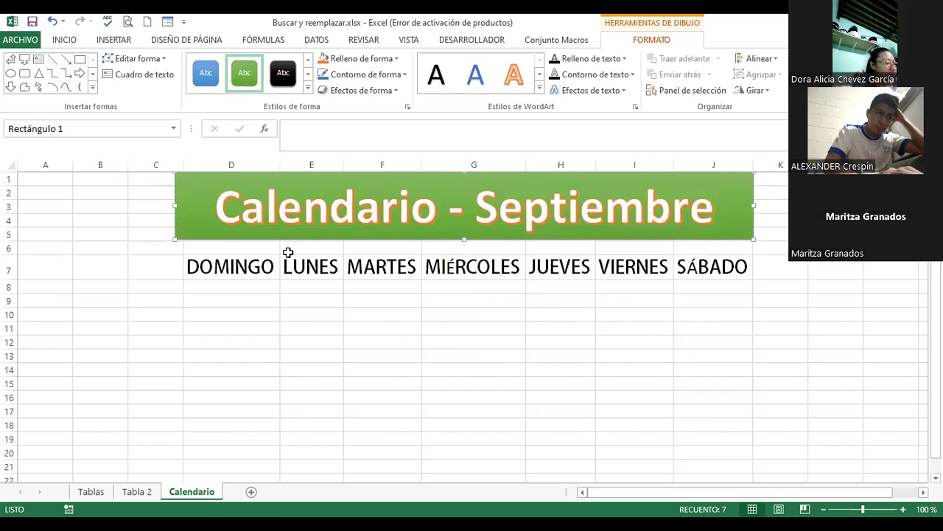
left_click(222, 279)
key("Escape")
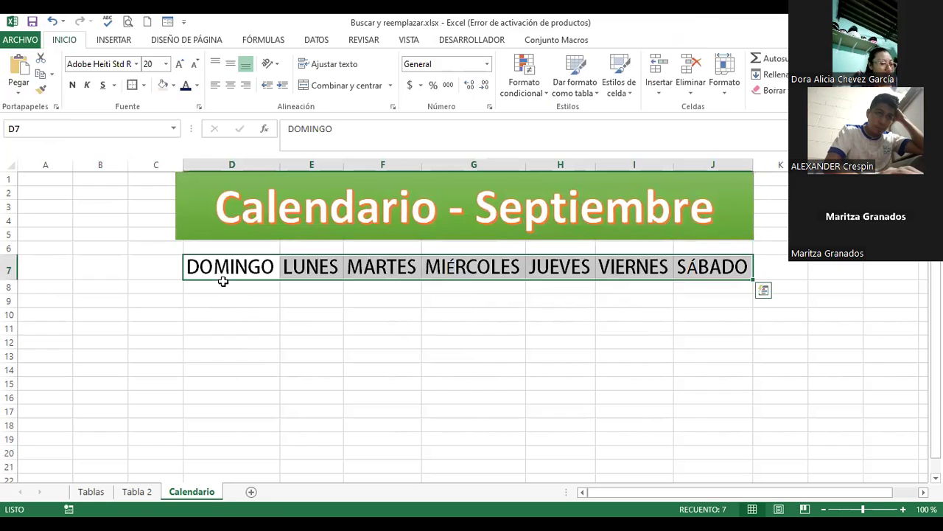
Enter 1 in I8 and fill it as a series into J8, giving 1 and 2.
left_click(224, 286)
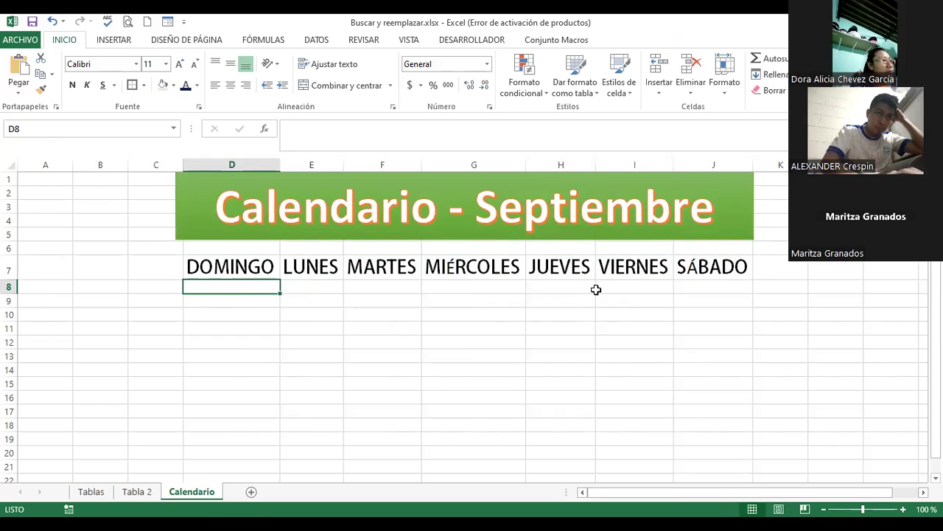
left_click(631, 285)
type("1")
key("Return")
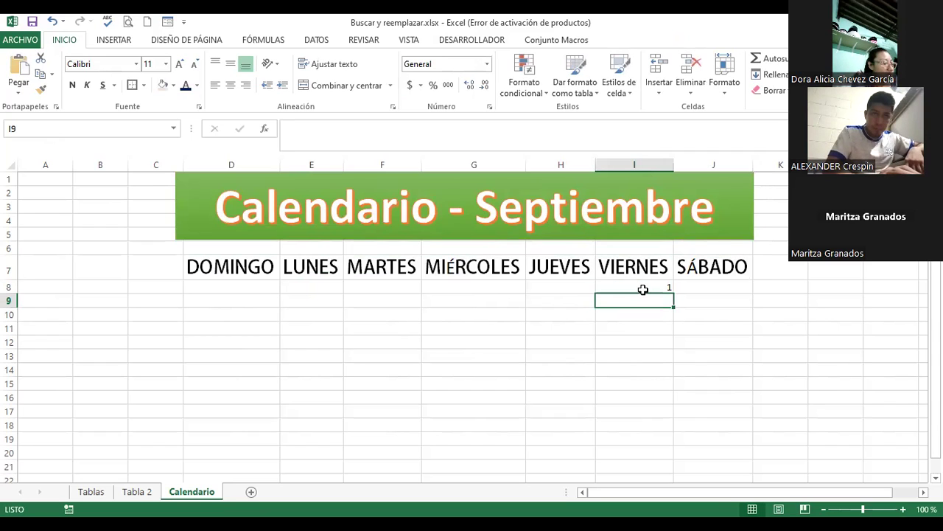
left_click(652, 287)
mouse_move(672, 295)
left_mouse_down()
mouse_move(732, 288)
mouse_move(756, 309)
left_mouse_up()
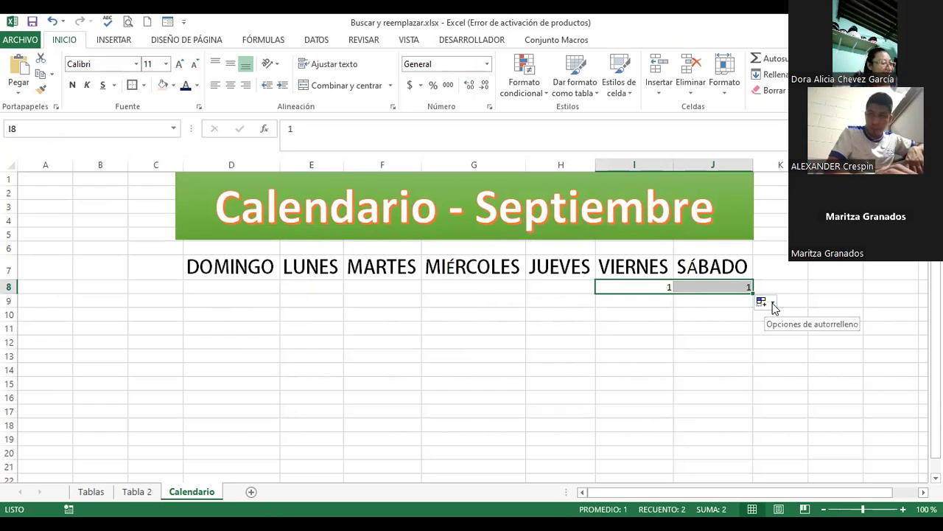
left_click(764, 306)
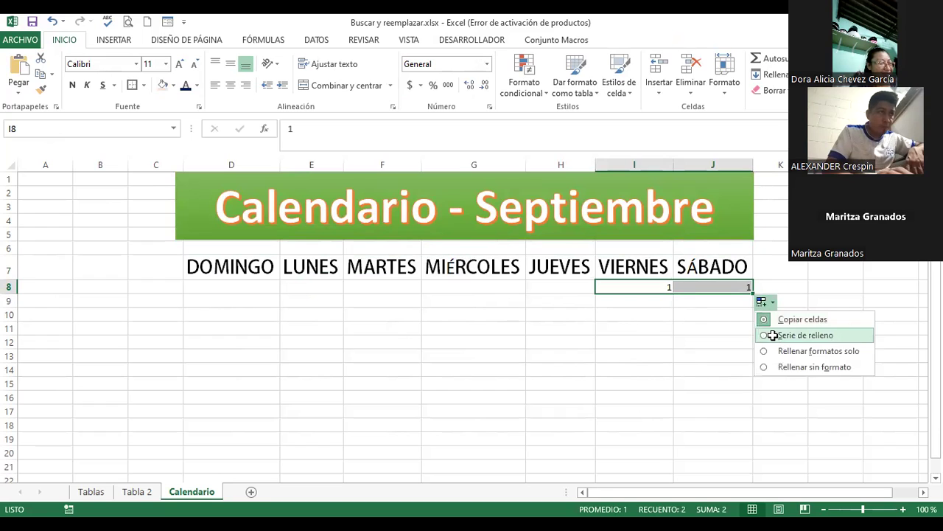
left_click(776, 338)
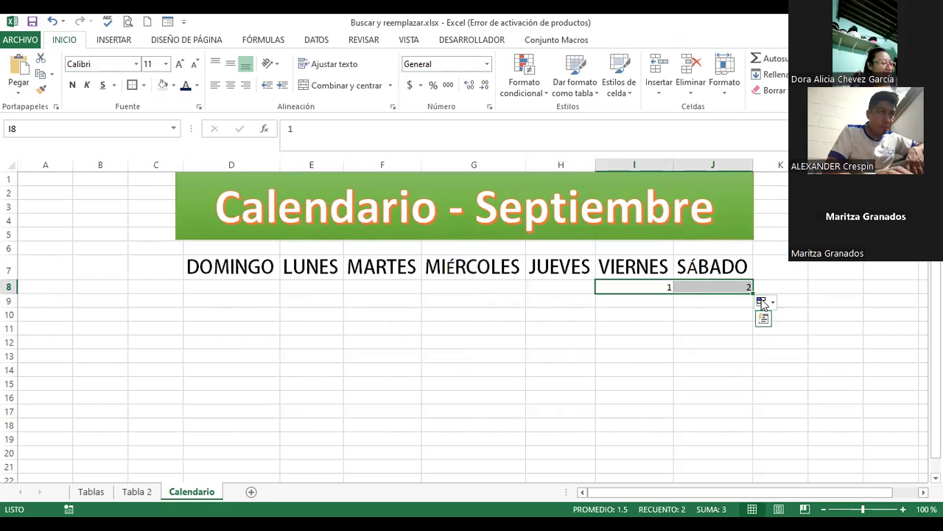
Enter 3 in D9 and fill a series across to J9, giving 3 through 9.
left_click(228, 299)
type("3")
key("Return")
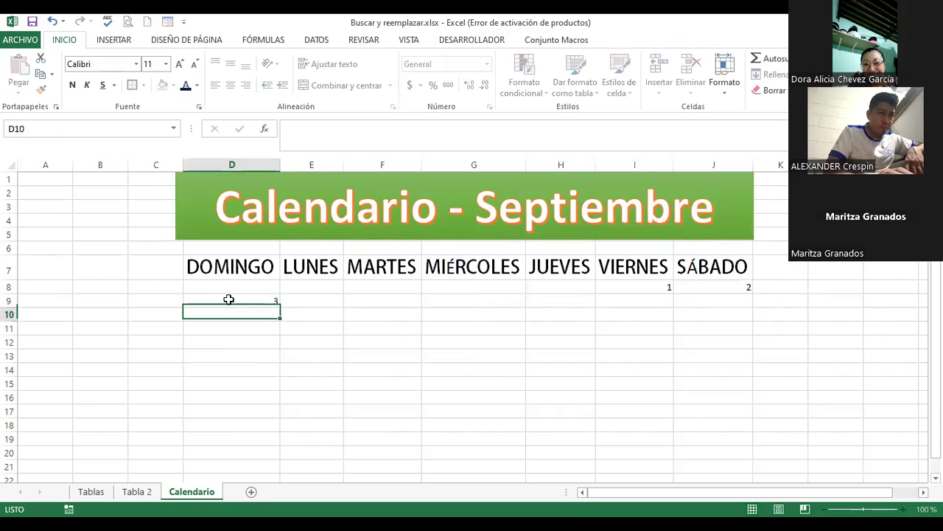
left_click(233, 300)
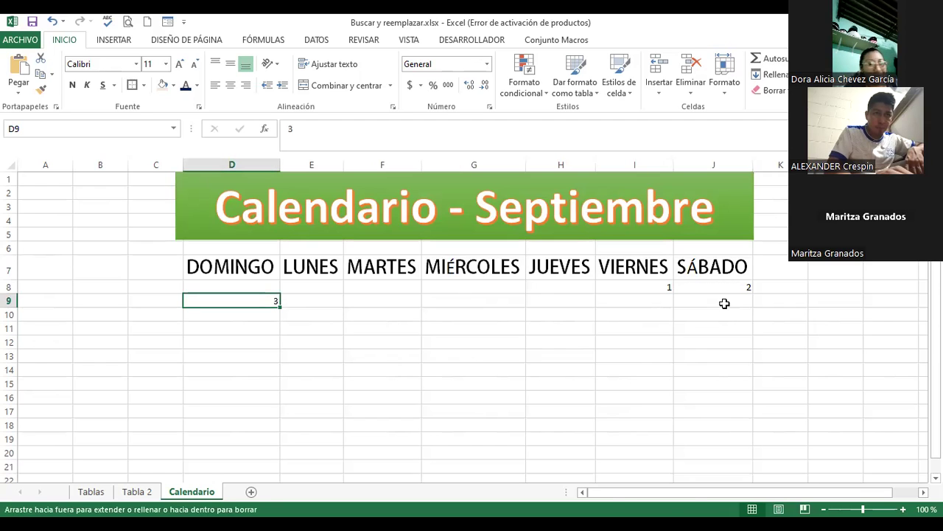
left_click_drag(724, 303, 737, 304)
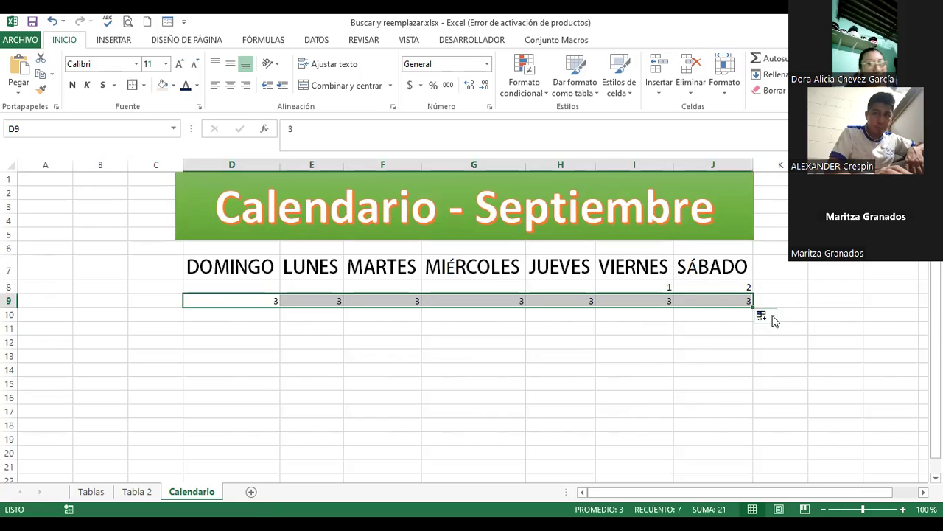
left_click(772, 317)
left_click(804, 348)
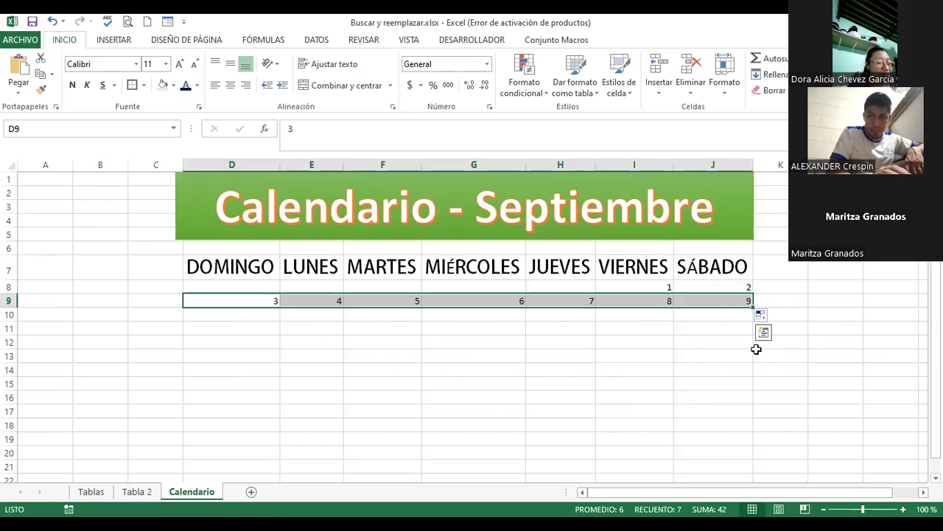
Set the dates in D8:J9 to font size 36.
key("shift+Up")
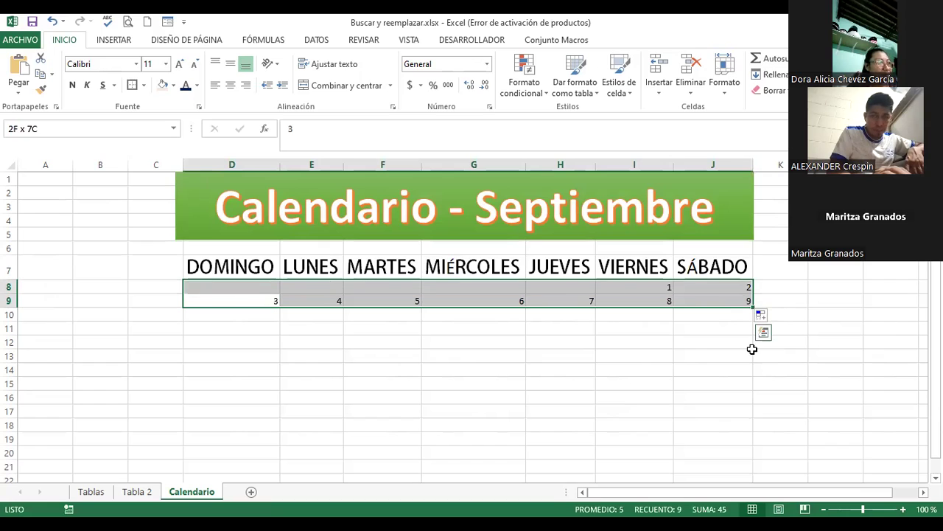
left_click(181, 66)
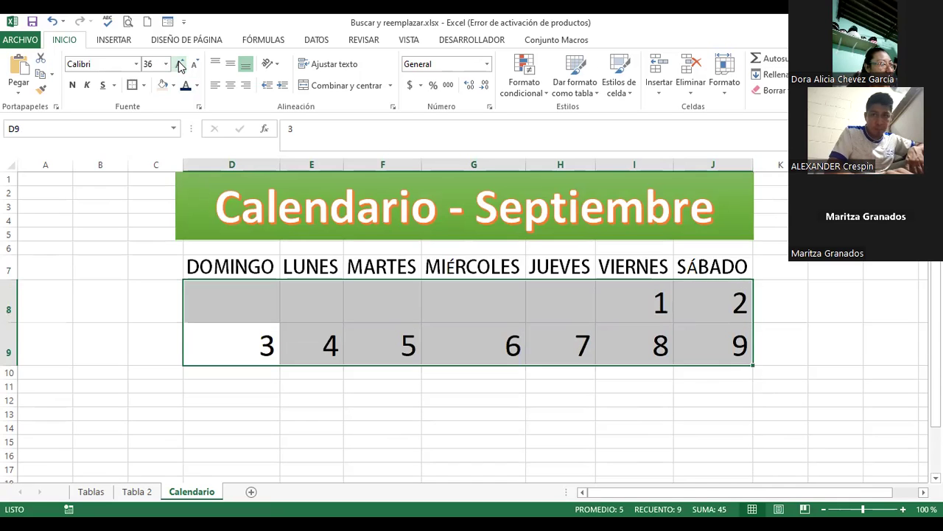
left_click(181, 66)
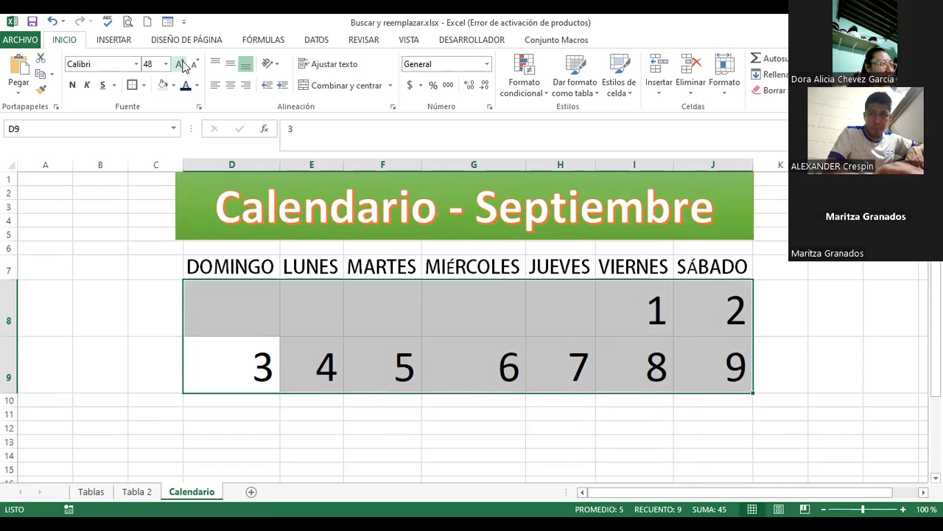
left_click(193, 66)
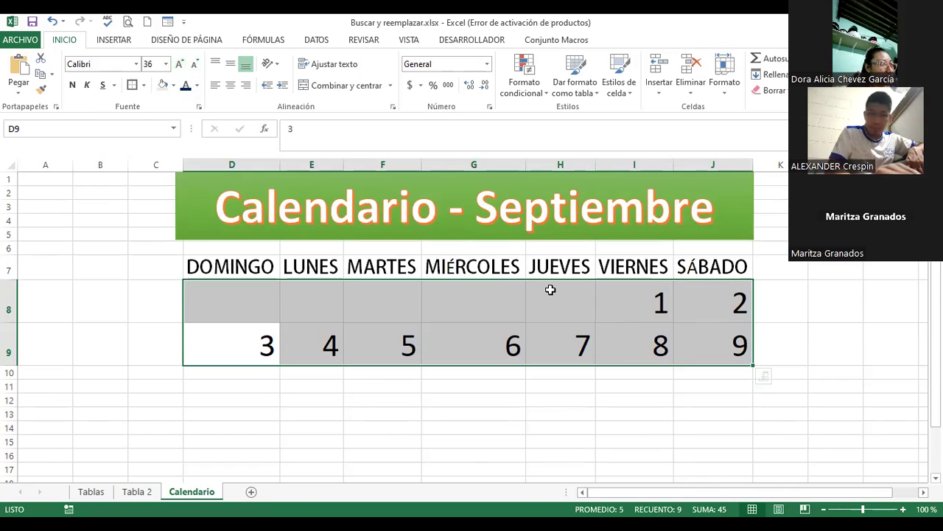
mouse_move(471, 302)
left_mouse_down()
mouse_move(233, 270)
mouse_move(472, 266)
left_mouse_up()
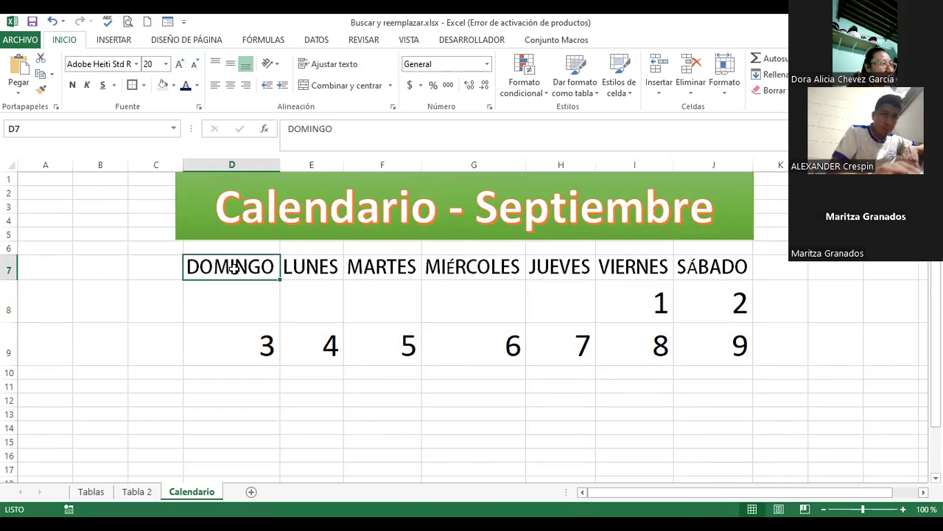
Set the weekday headings through SÁBADO to font size 40.
key("shift+Right")
key("shift+Right")
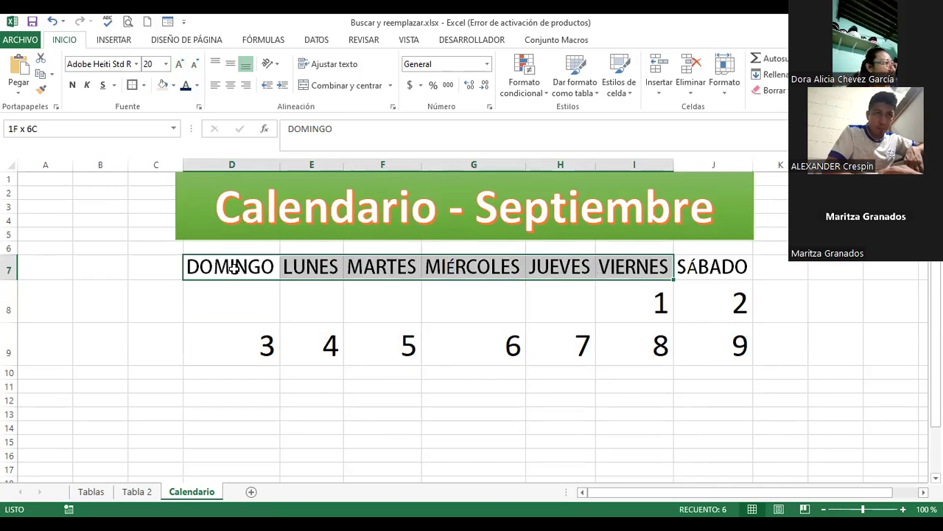
key("shift+Right")
left_click(156, 64)
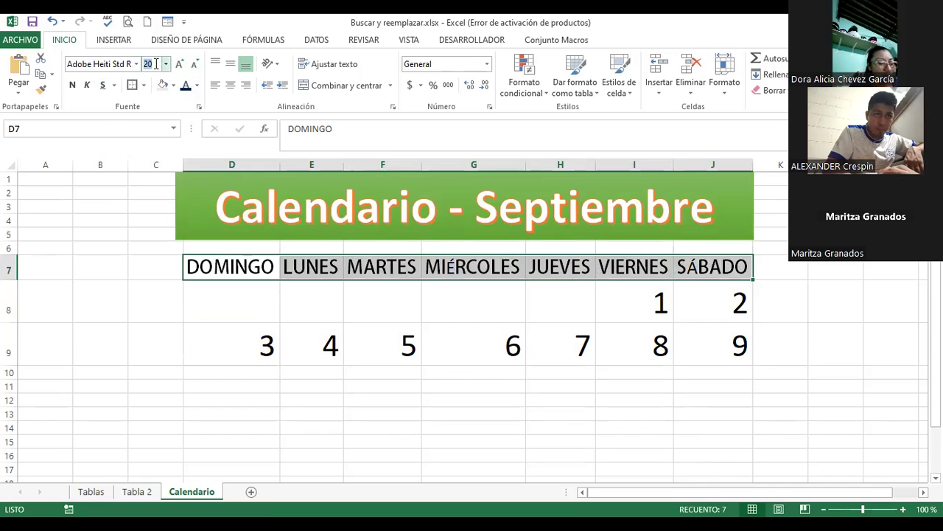
left_click(156, 64)
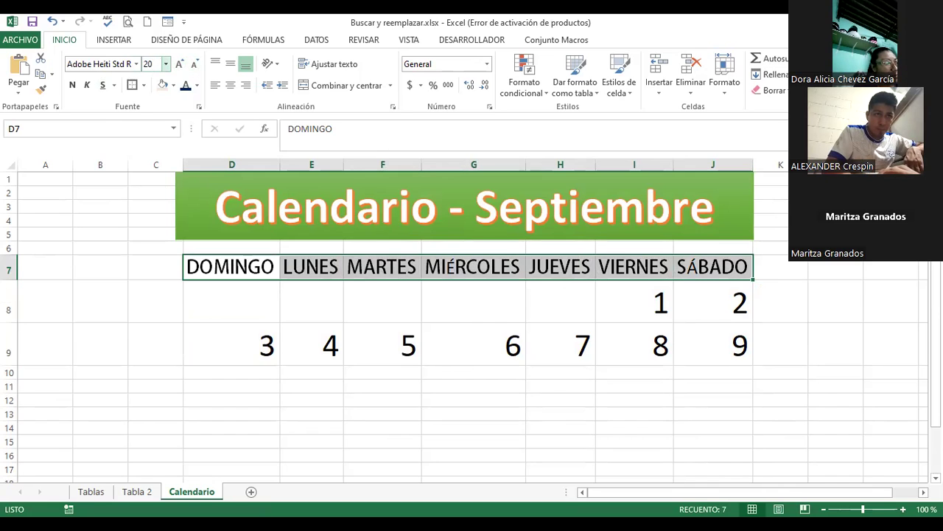
type("40")
key("BackSpace")
key("BackSpace")
key("BackSpace")
type("4")
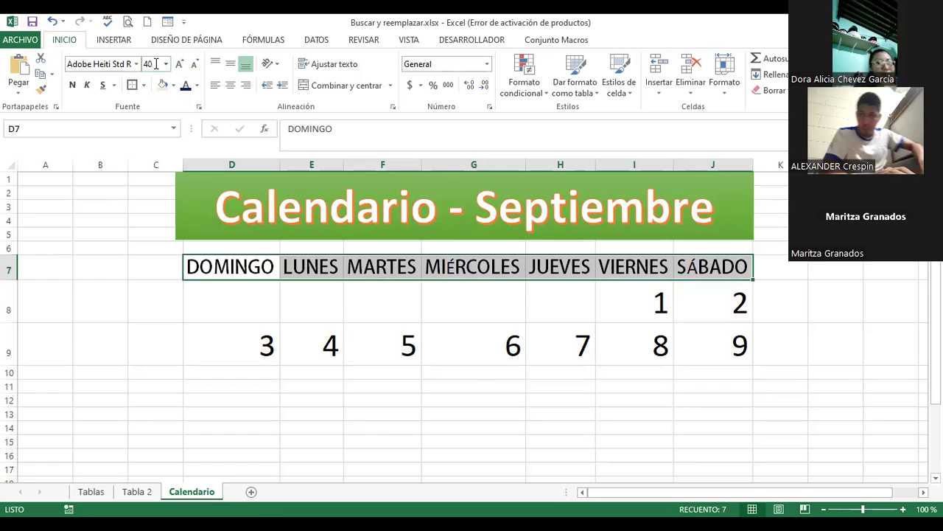
key("Return")
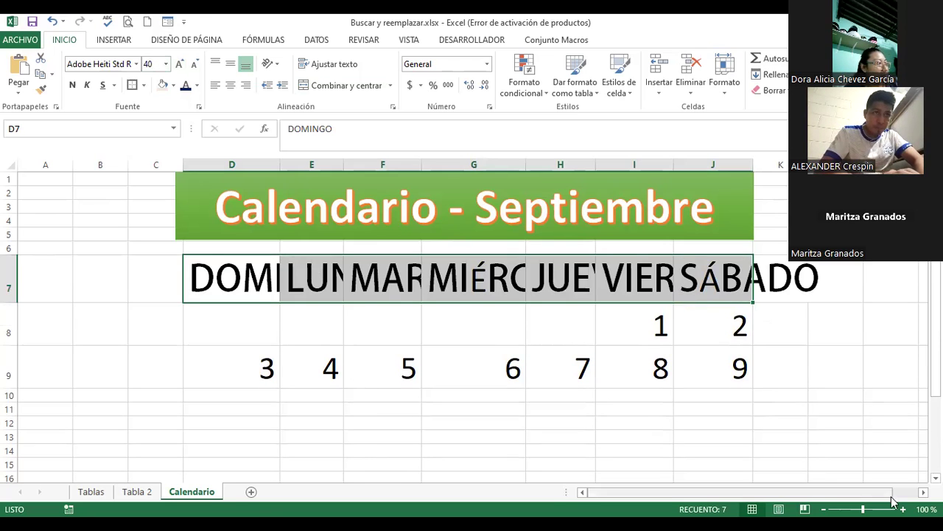
Zoom out to 80%, widen column D to fit DOMINGO, and reduce headings to 36.
left_click(823, 509)
left_click(823, 509)
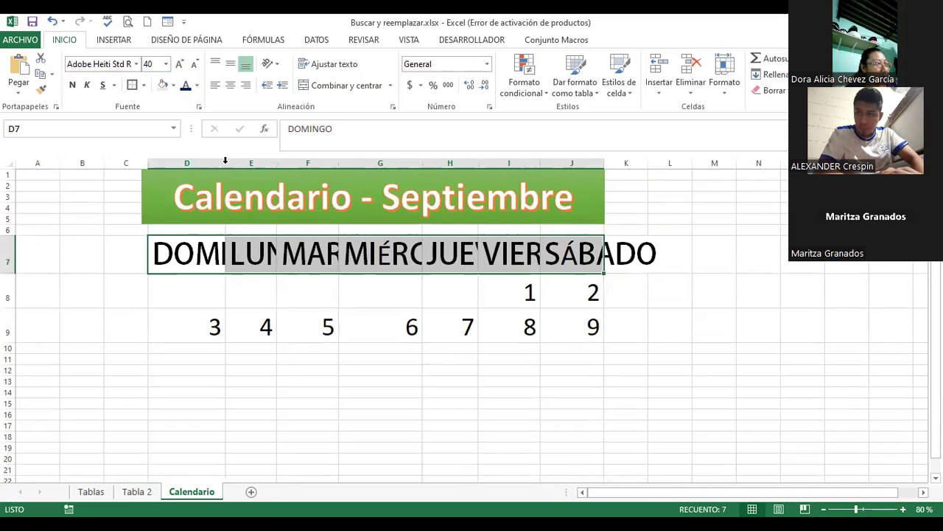
left_click_drag(225, 163, 400, 163)
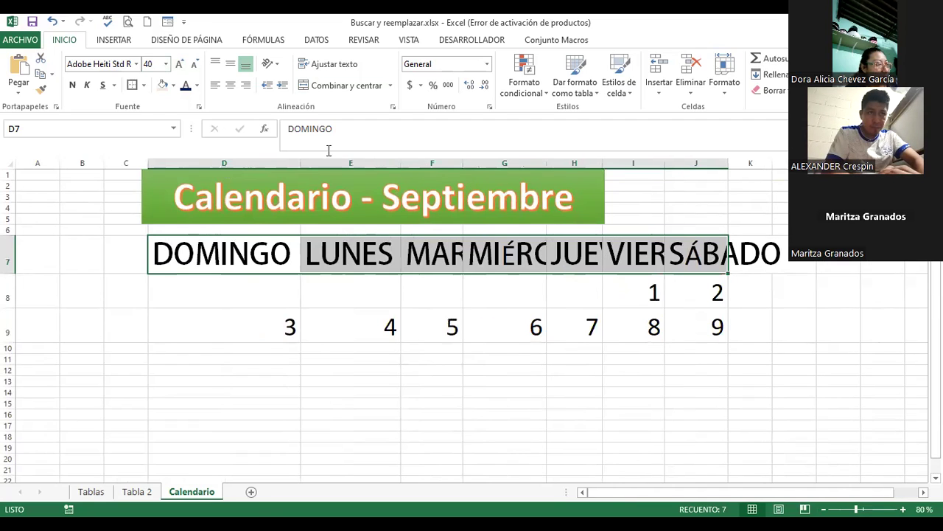
left_click(194, 65)
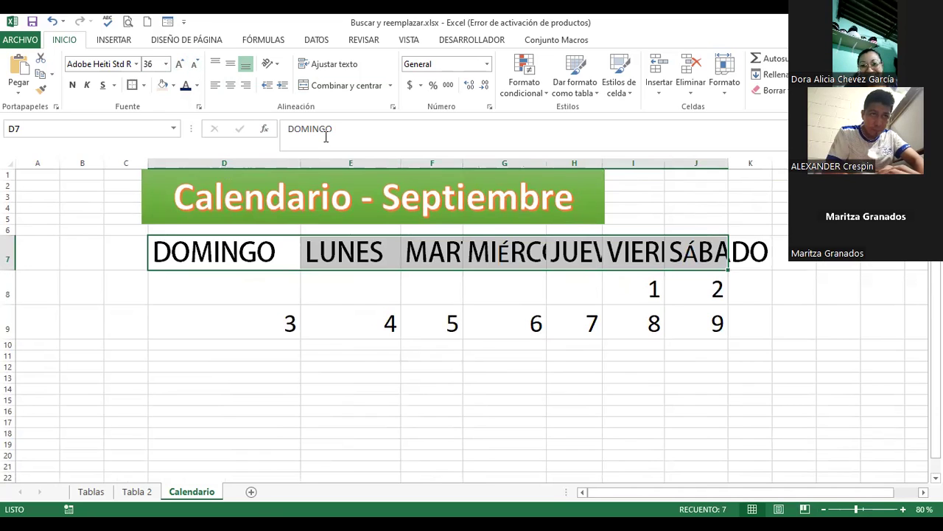
AutoFit columns F through J so MARTES, MIÉRCOLES, JUEVES, VIERNES and SÁBADO show fully.
double_click(463, 163)
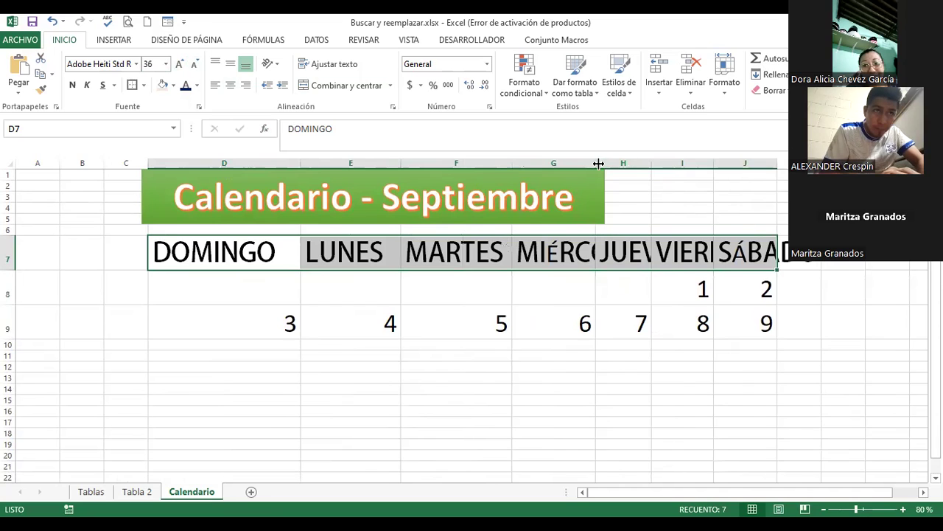
double_click(598, 163)
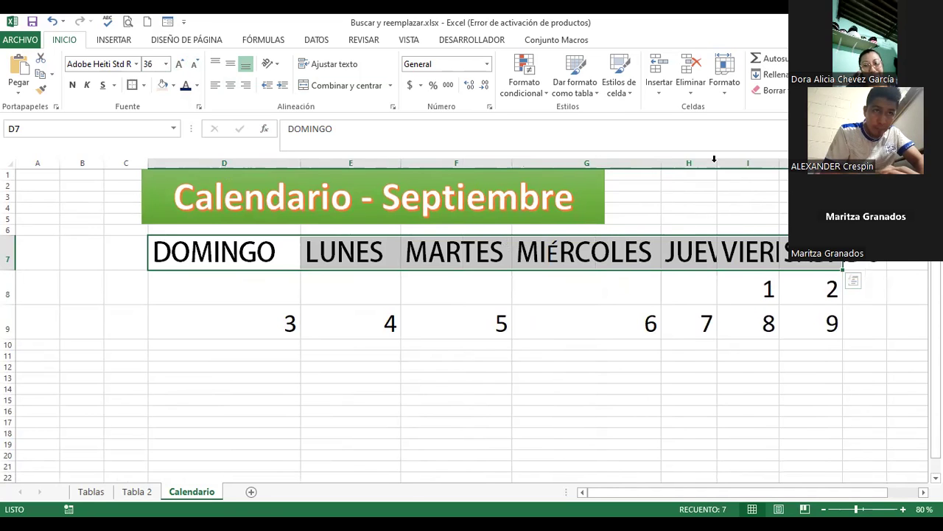
double_click(716, 163)
scroll(913, 479, "right", 3)
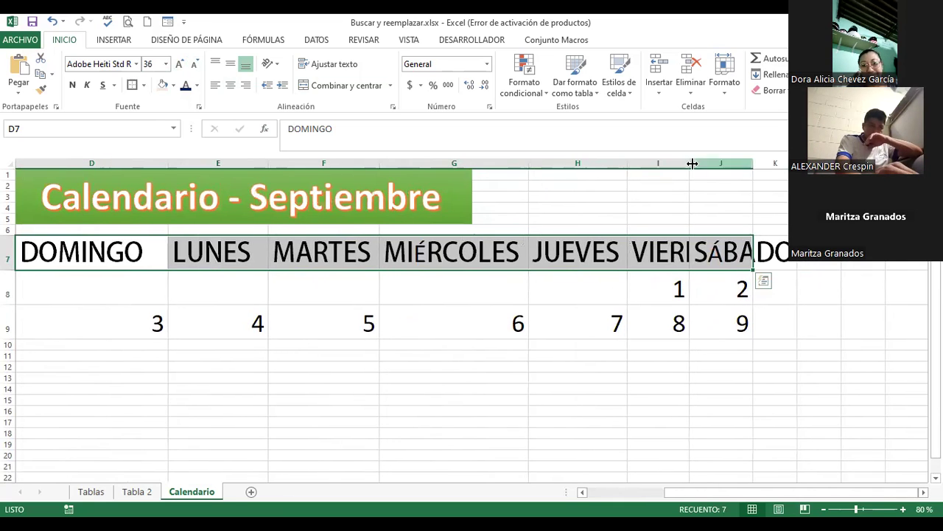
double_click(690, 162)
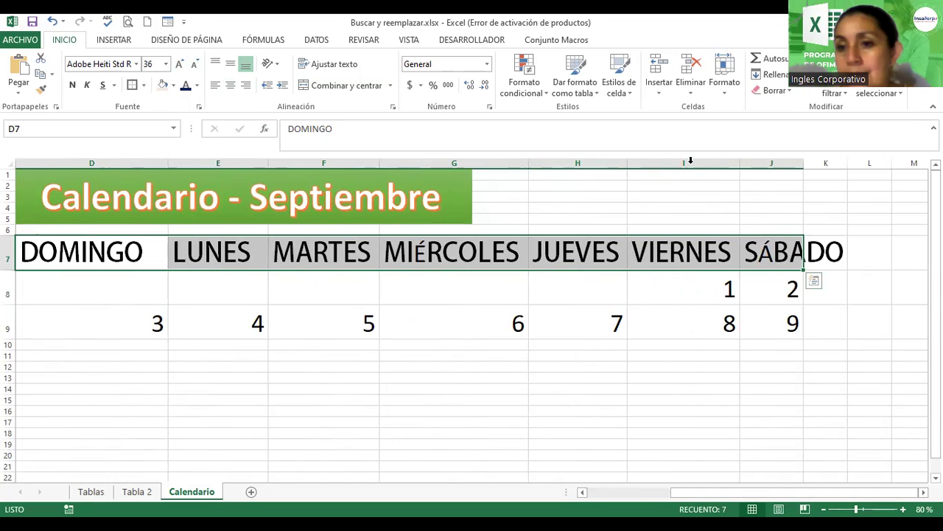
double_click(802, 158)
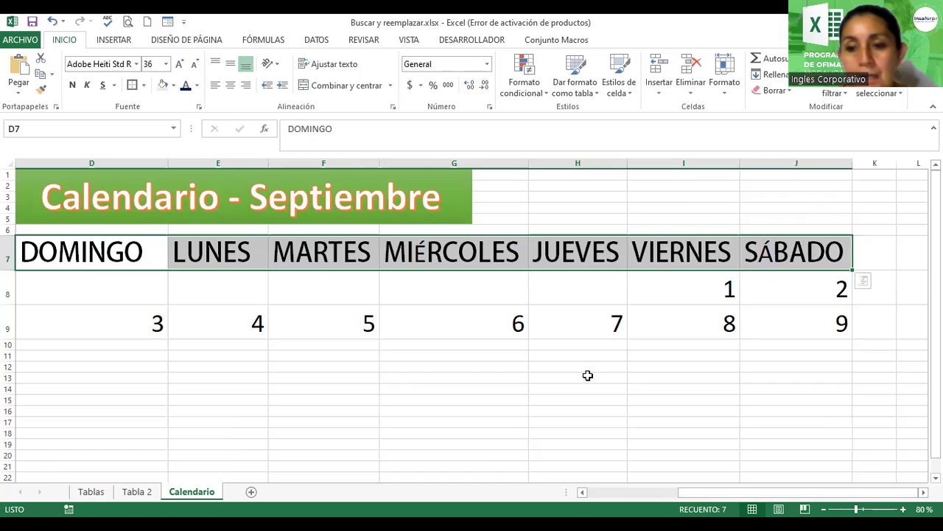
Enter 10 in D10 and fill a series across to J10, giving 10 through 16.
left_click(129, 343)
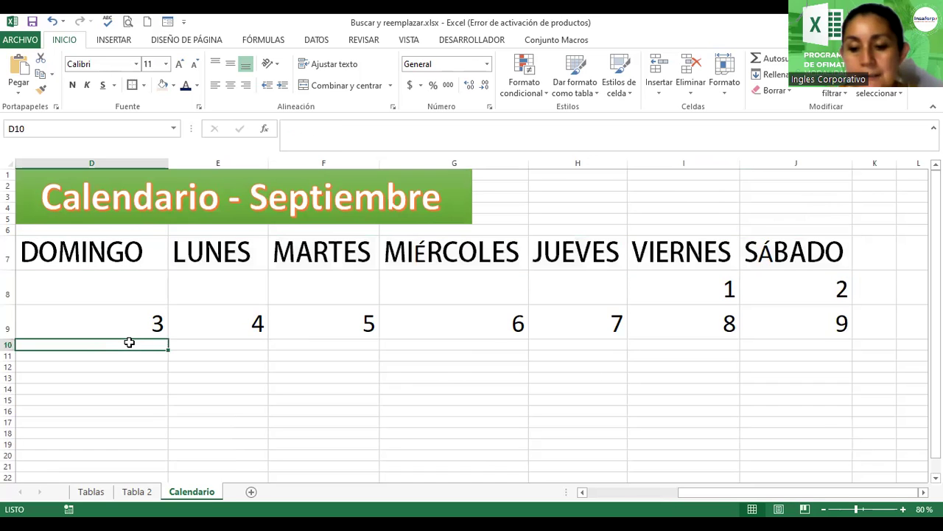
type("10")
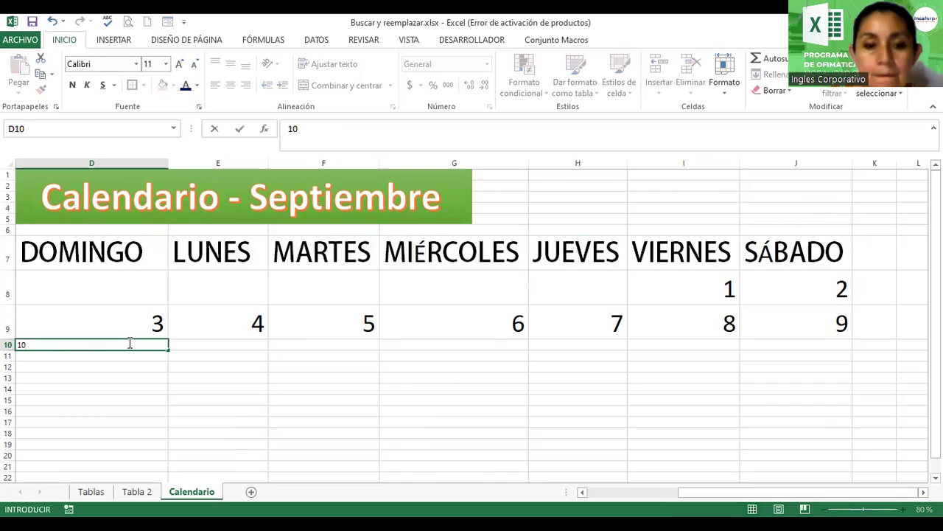
key("Return")
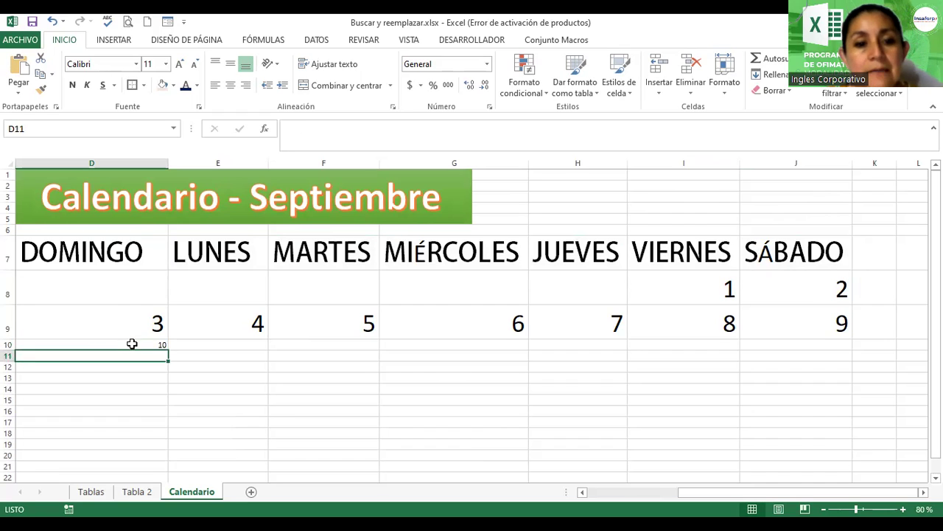
left_click(130, 343)
left_click_drag(169, 349, 241, 340)
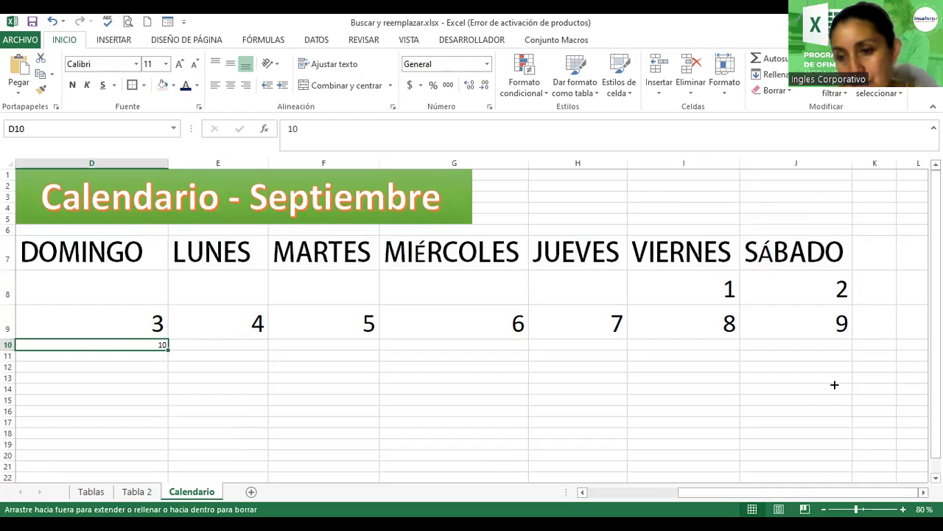
left_click_drag(830, 381, 833, 378)
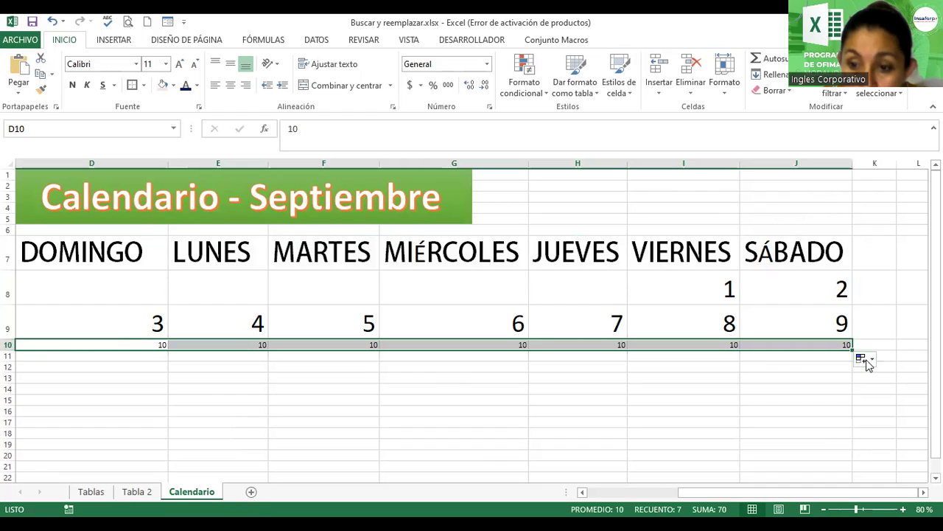
left_click(873, 362)
left_click(840, 392)
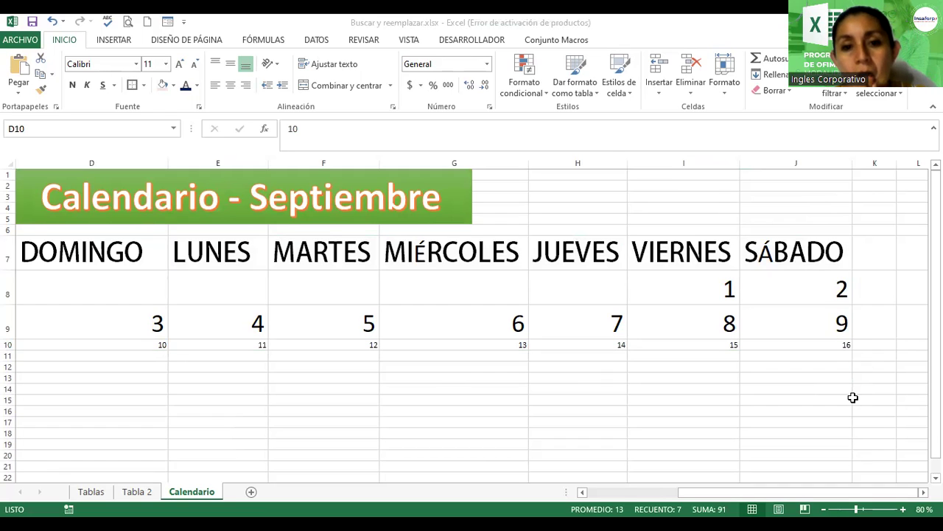
Refill D9:J9 as the series 3 through 9.
left_click(125, 323)
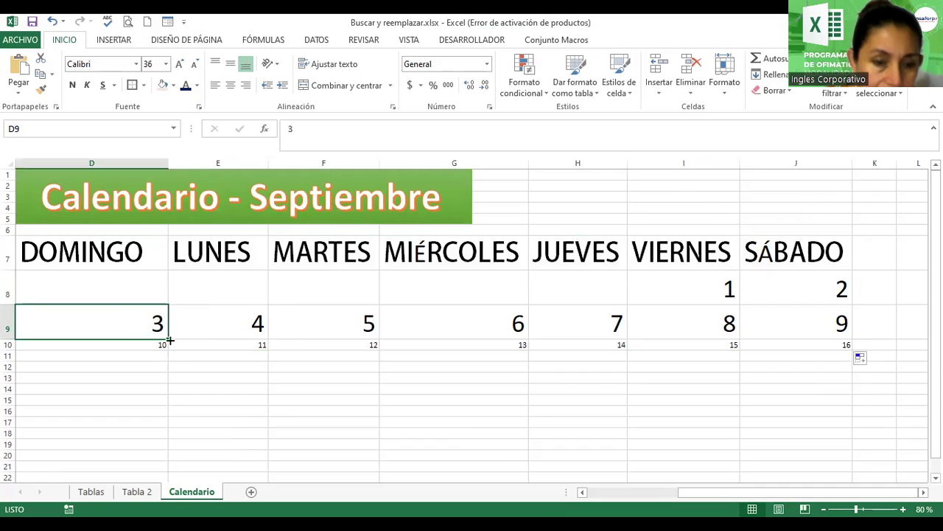
left_click_drag(170, 340, 224, 341)
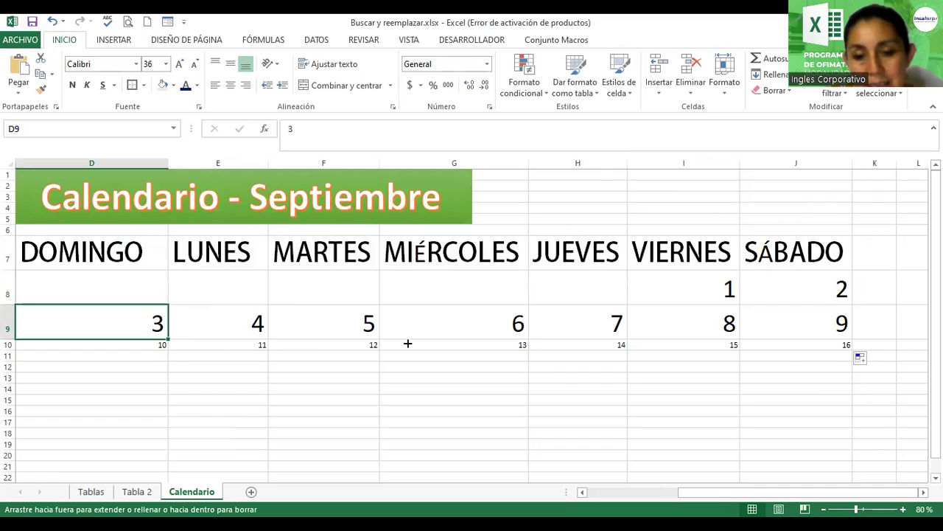
left_click_drag(683, 332, 840, 333)
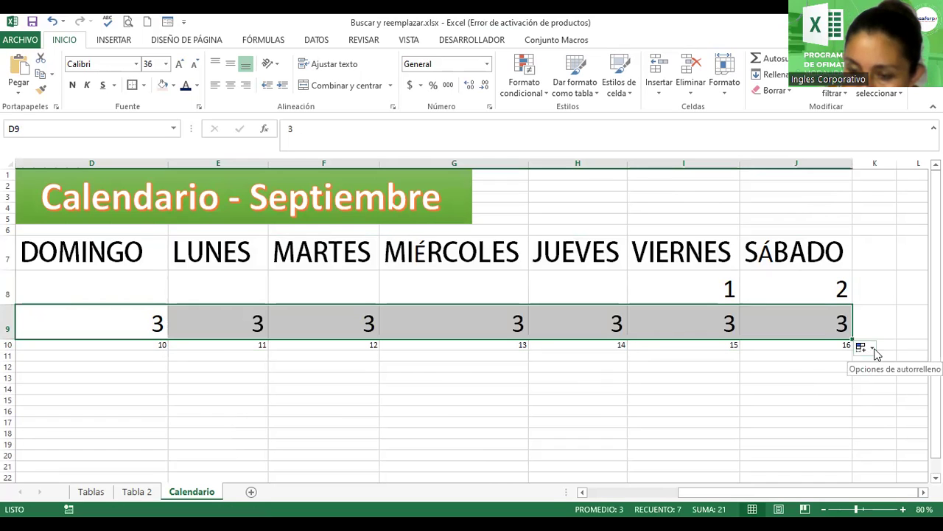
left_click(874, 347)
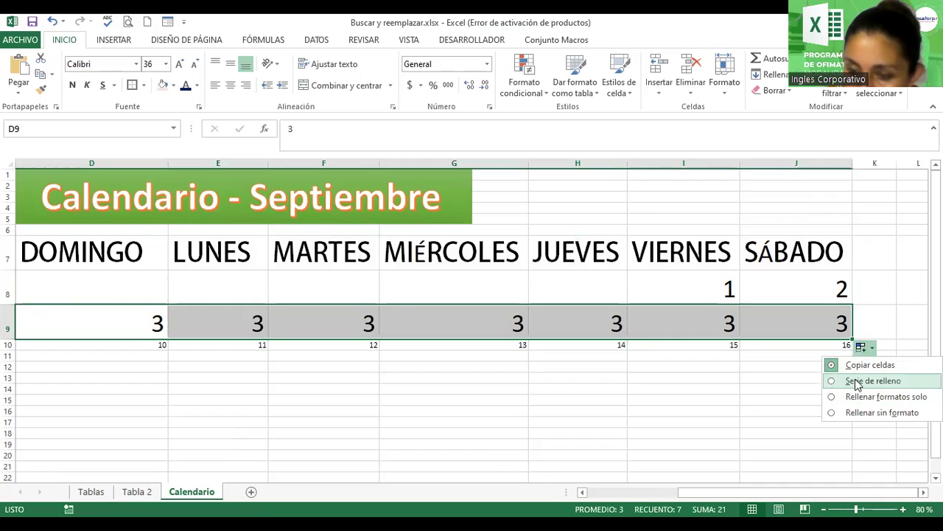
left_click(861, 382)
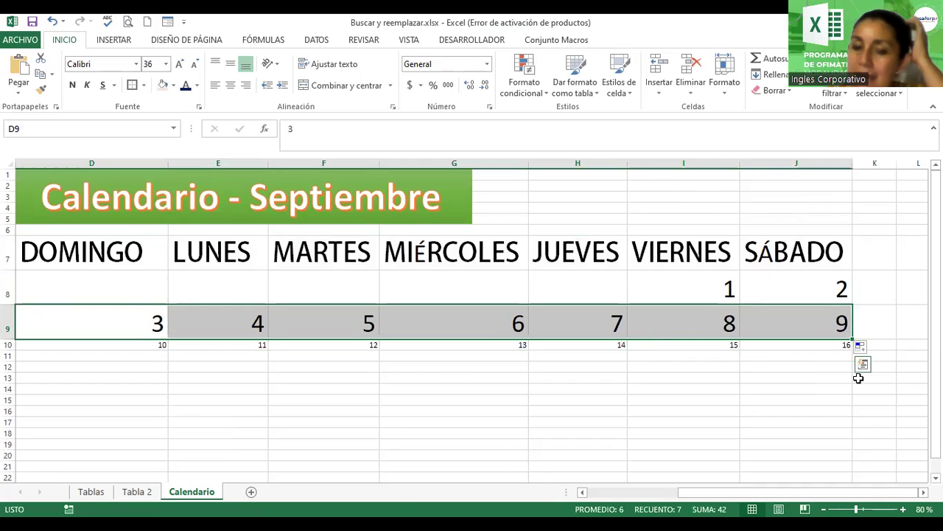
left_click(158, 331)
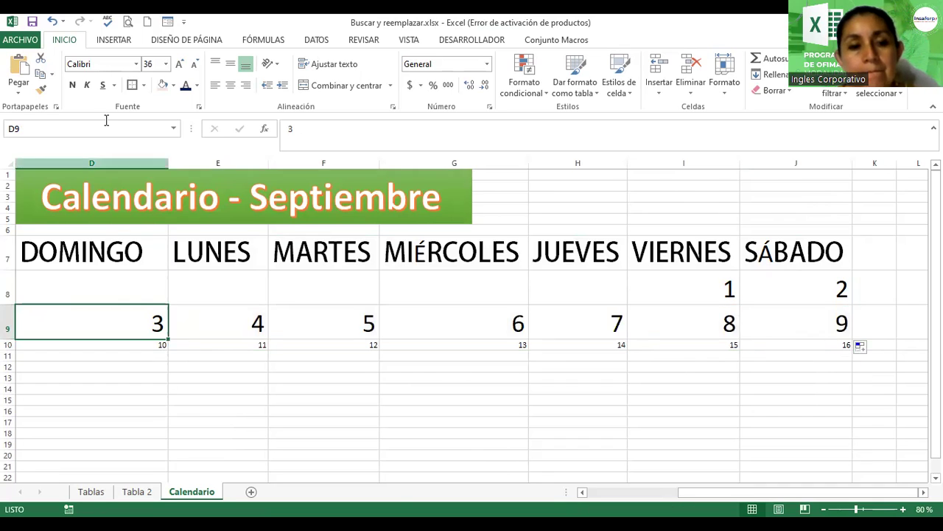
Copy D9's large-number format to D10 and refill row 10 as 10 through 16.
left_click(44, 91)
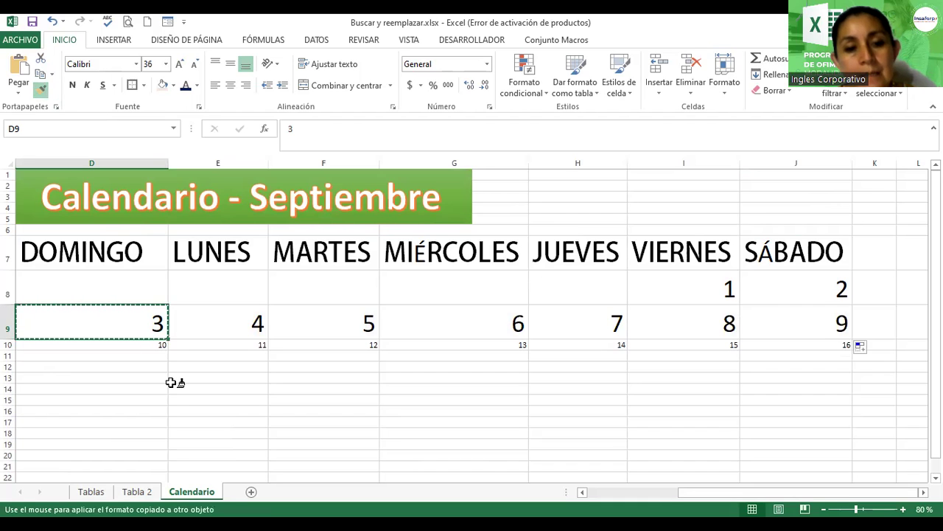
left_click(159, 343)
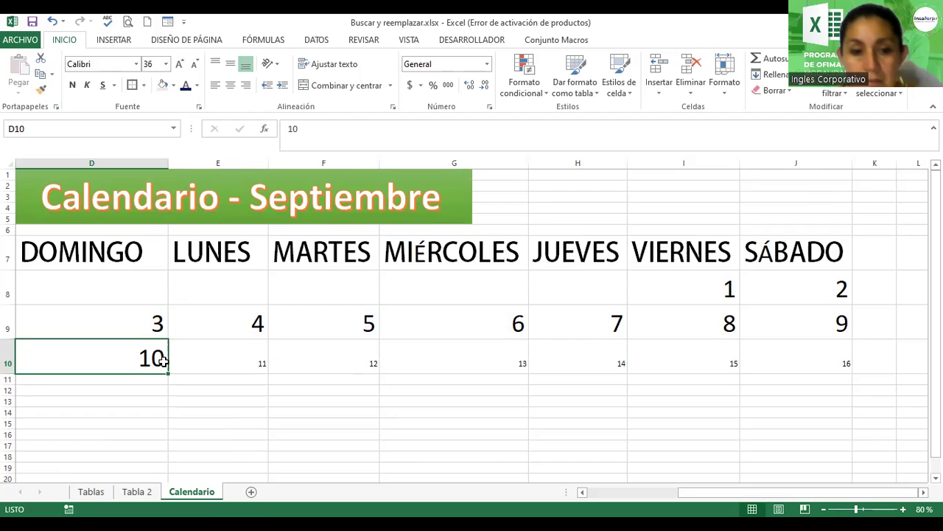
left_click(169, 374)
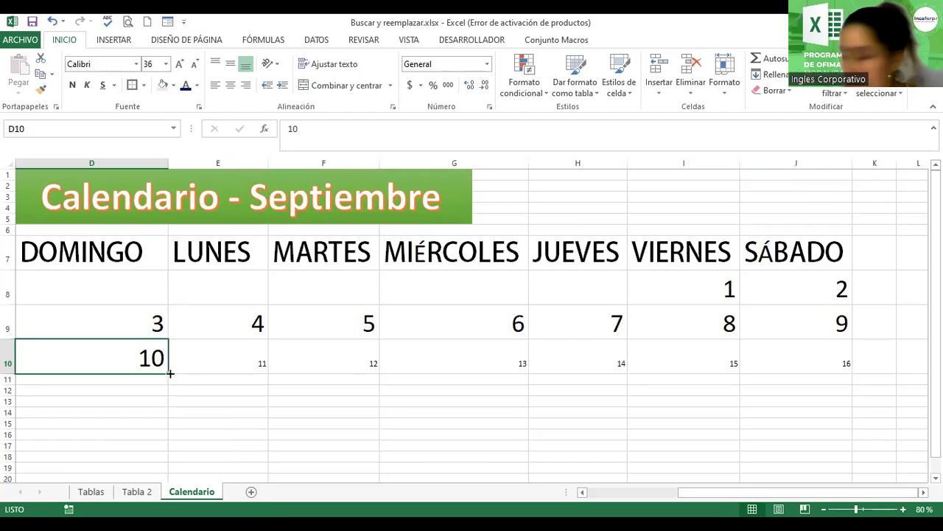
left_click_drag(171, 374, 228, 356)
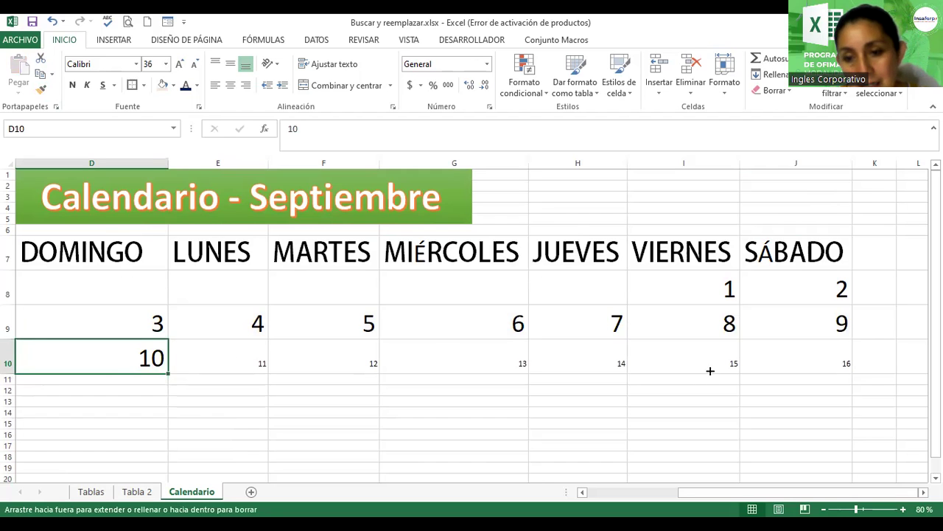
left_click_drag(834, 369, 833, 366)
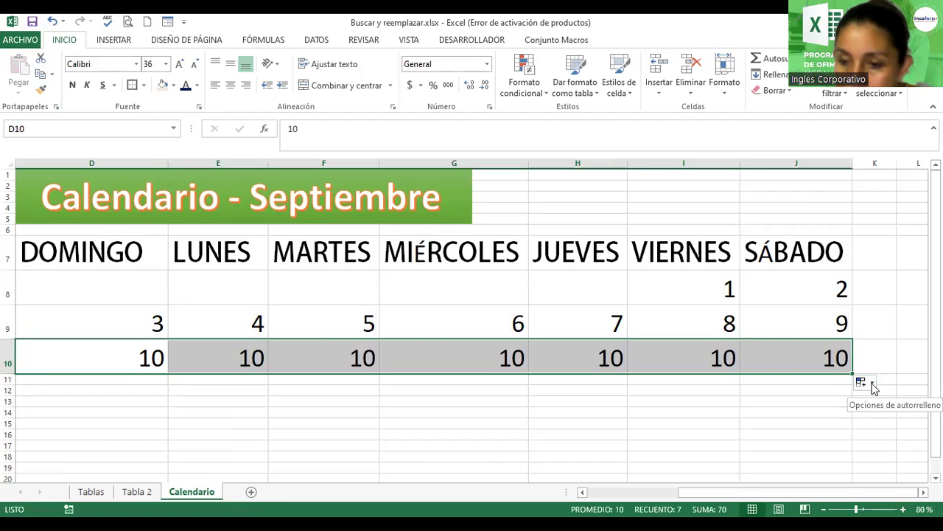
left_click(872, 384)
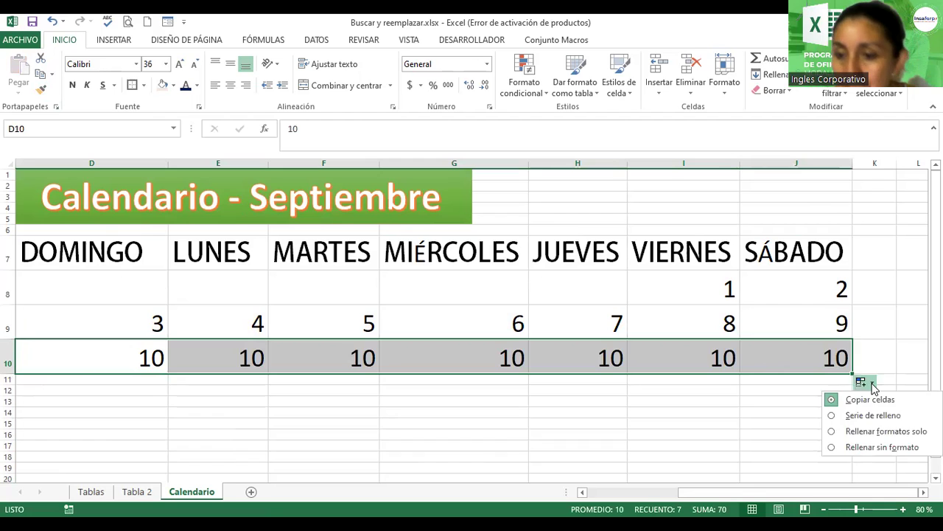
left_click(857, 418)
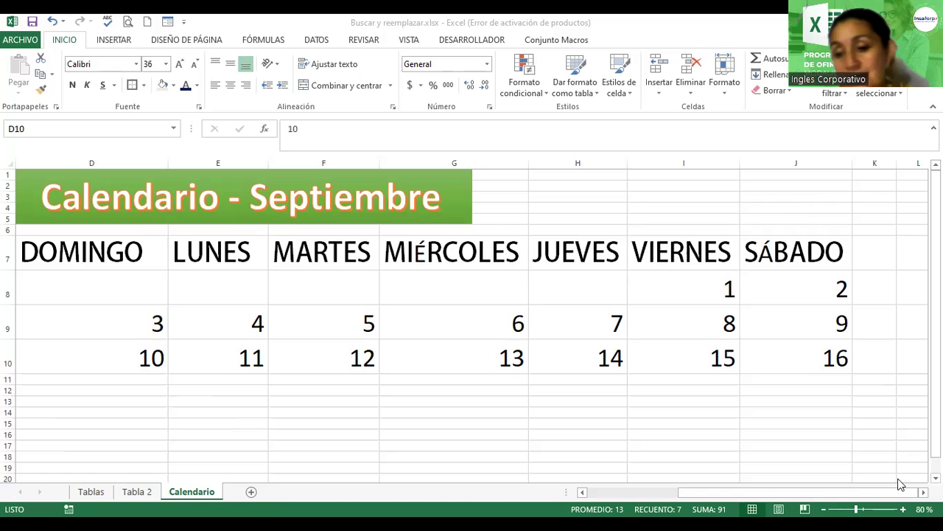
Enter 17 in D11 and fill a series across to J11, giving 17 through 23.
scroll(471, 321, "down", 1)
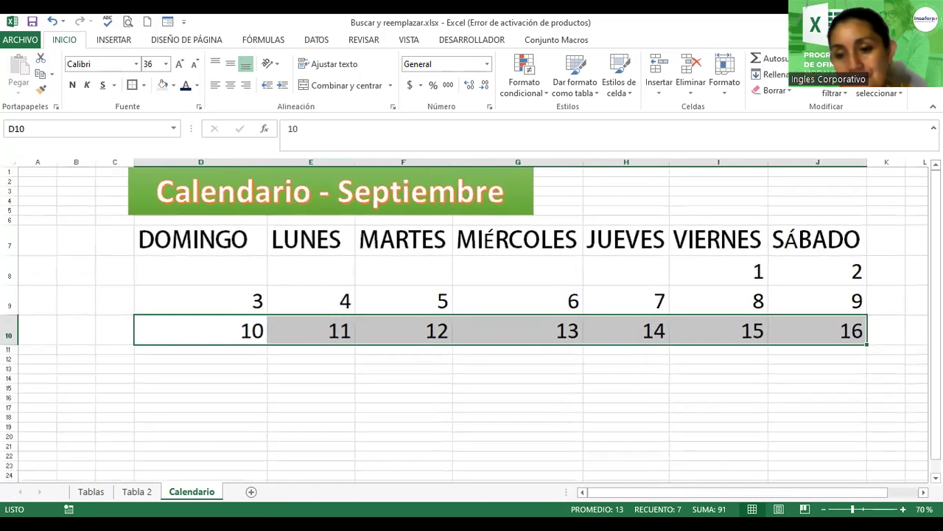
scroll(472, 321, "down", 1)
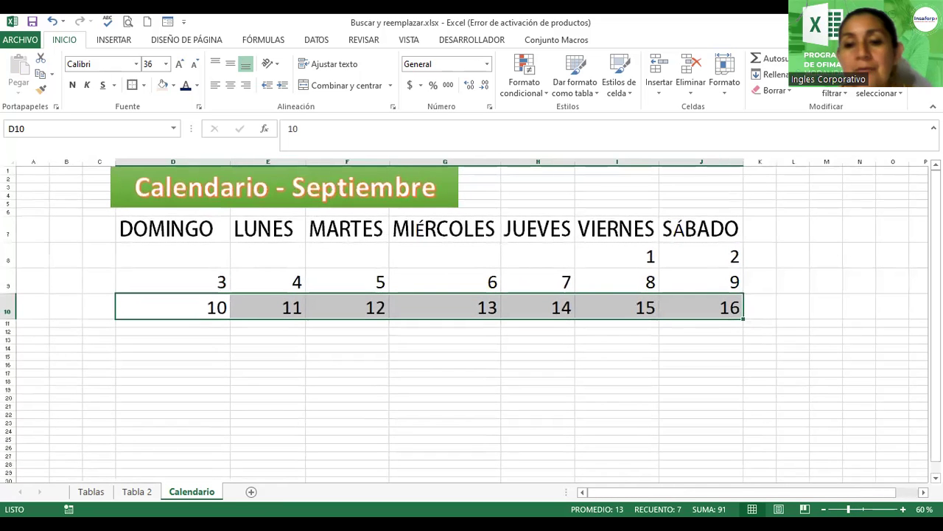
left_click(217, 324)
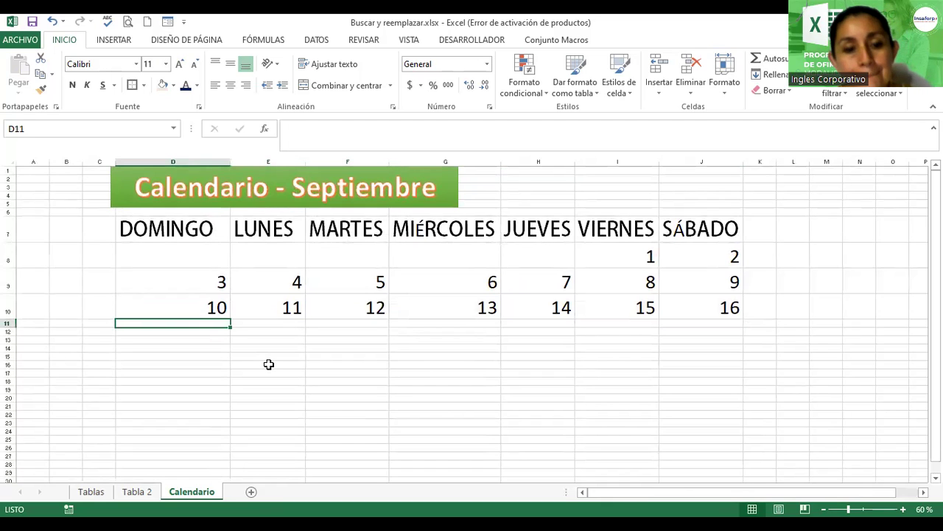
type("17")
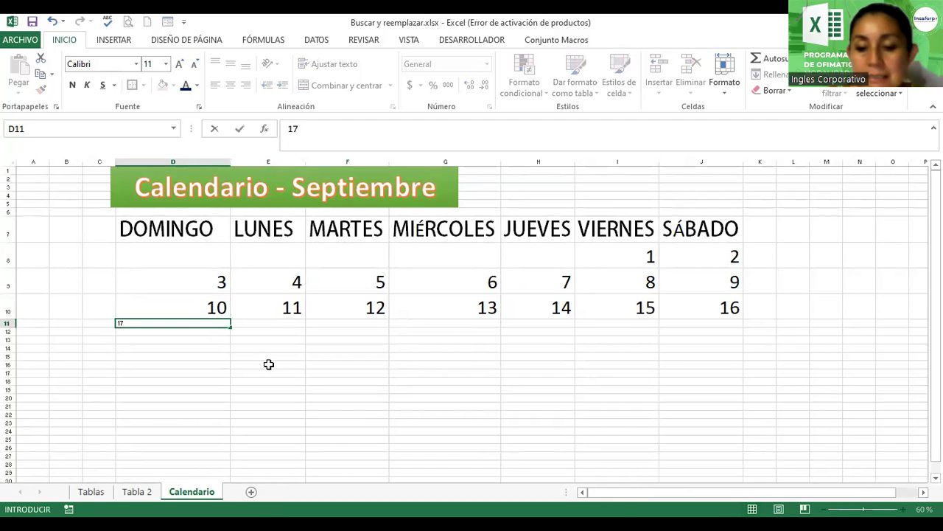
key("Return")
left_click(213, 323)
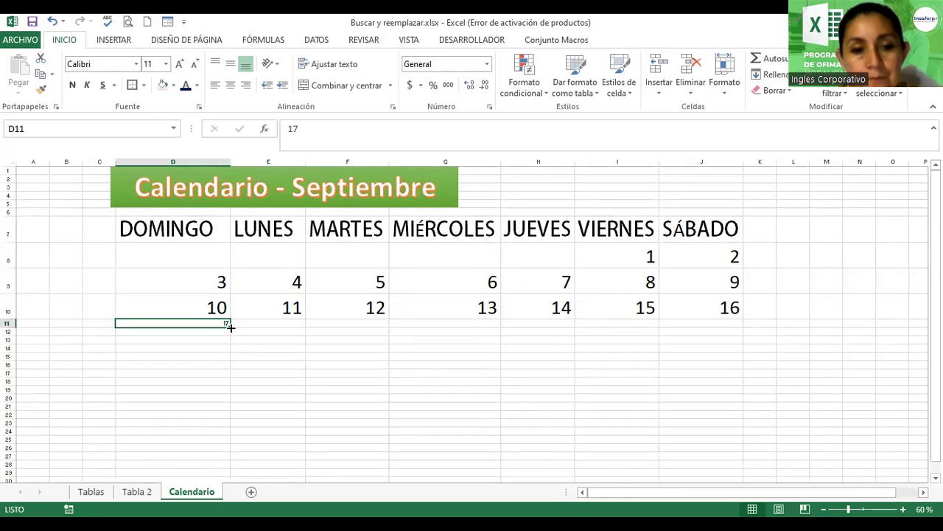
left_click_drag(230, 327, 270, 325)
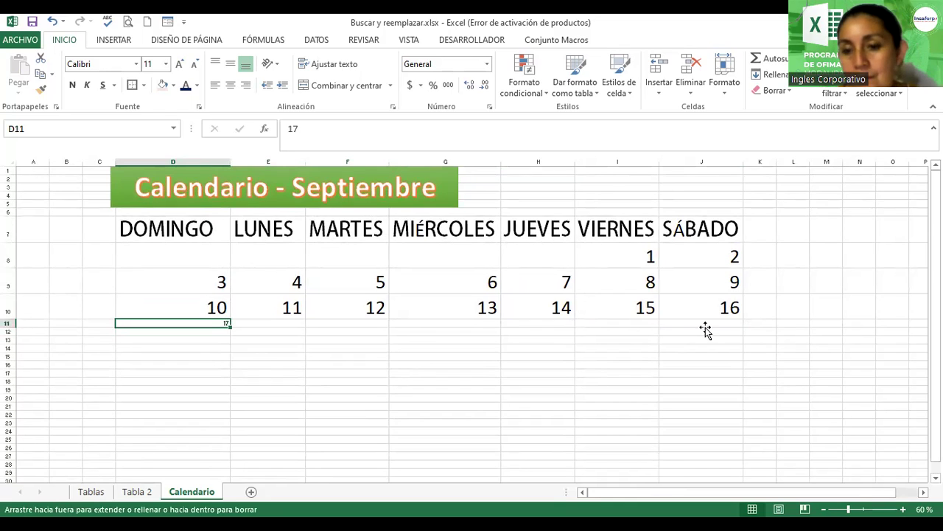
left_click_drag(706, 328, 737, 331)
left_click(754, 338)
left_click(764, 371)
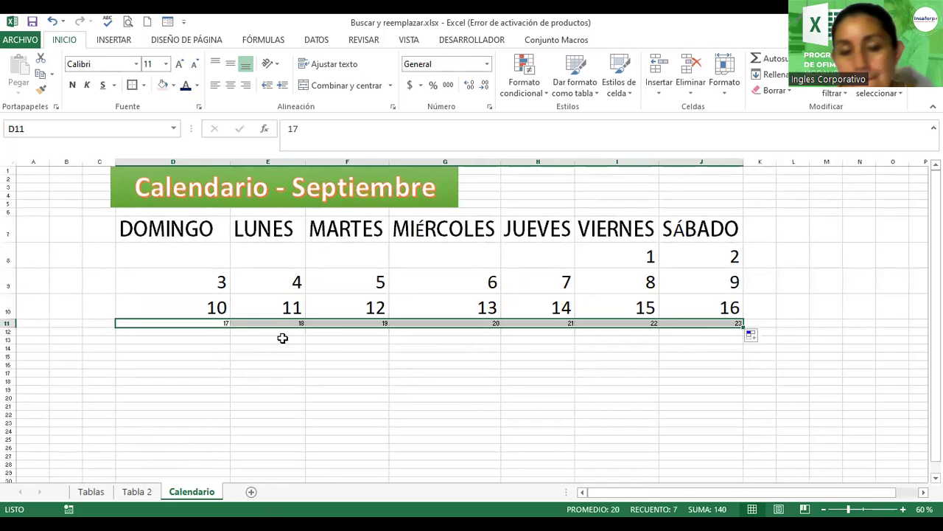
Type 24 in D12 to start the last week.
left_click(218, 333)
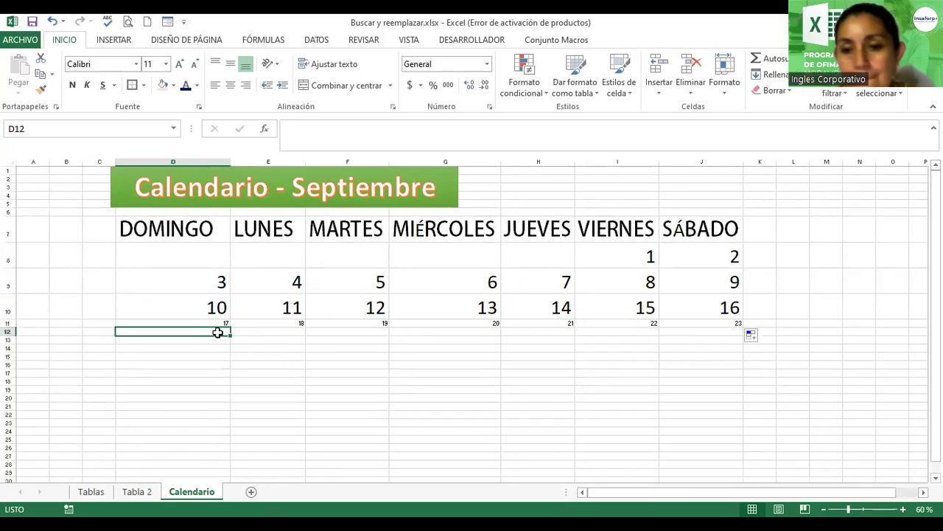
type("24")
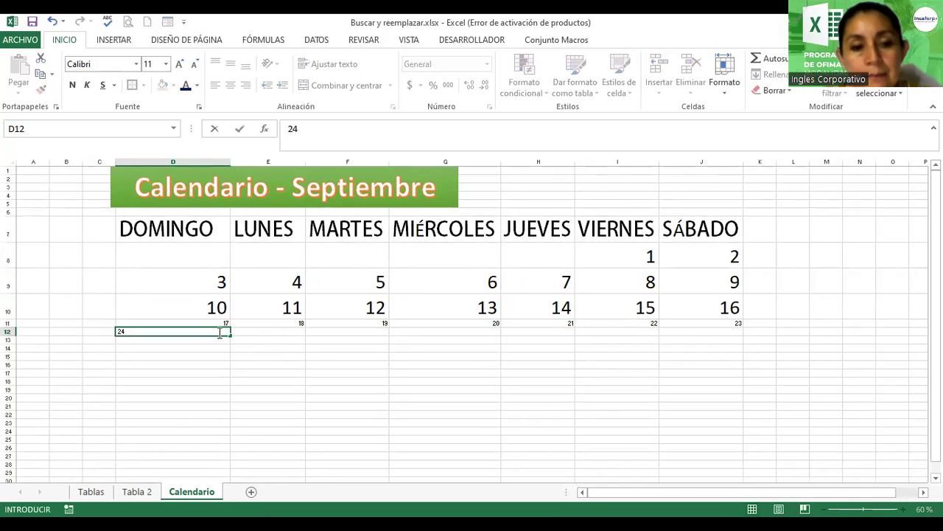
key("Return")
left_click(218, 333)
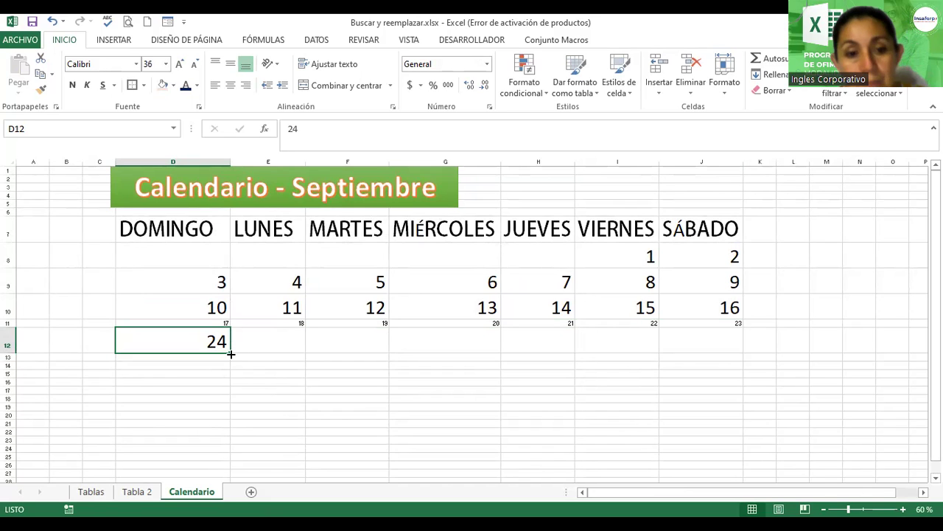
Fill row 12 as the series 24 through 30, ending under SÁBADO.
left_click_drag(230, 354, 272, 351)
left_click_drag(632, 357, 635, 355)
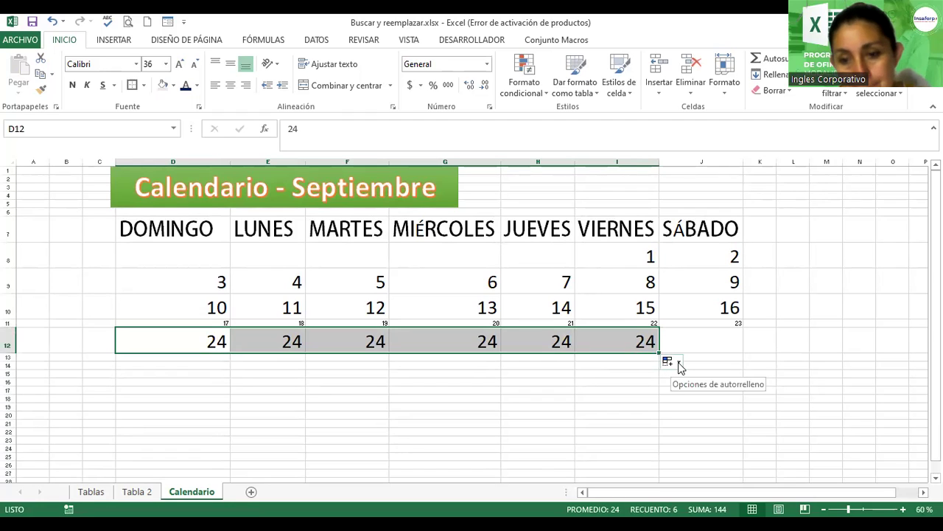
left_click(679, 364)
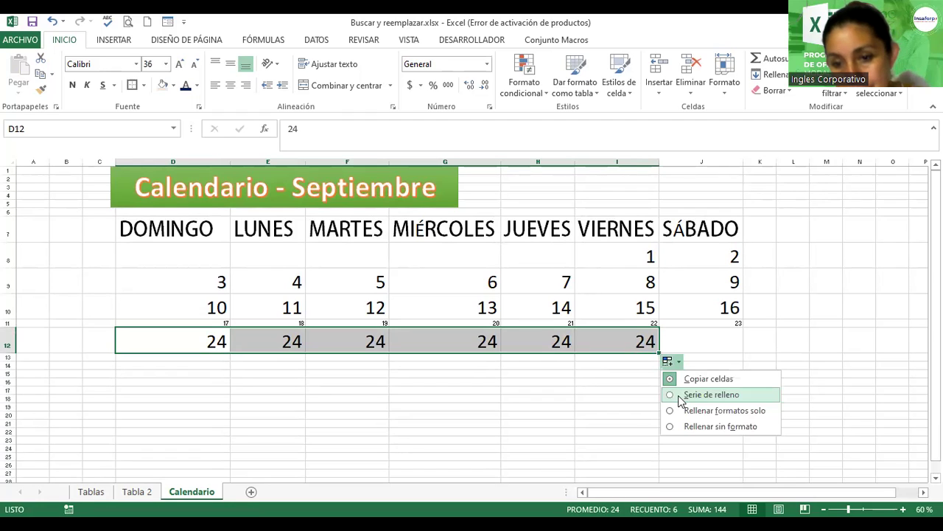
left_click(681, 398)
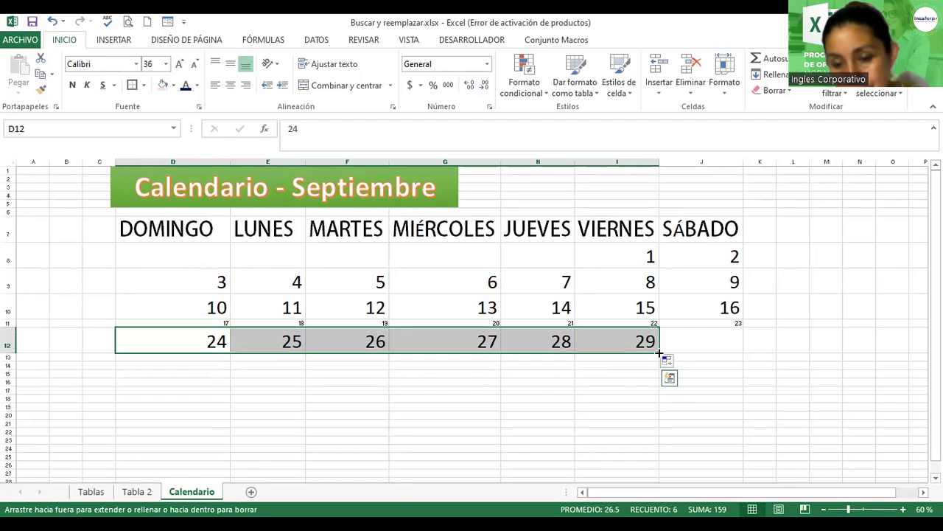
left_click_drag(746, 352, 744, 353)
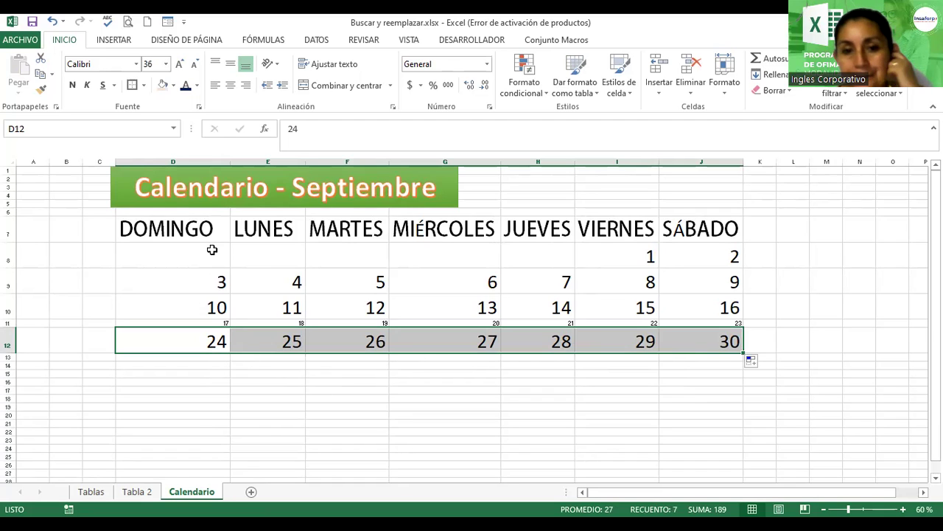
Enlarge the 17–23 row D11:J11 to font size 36.
left_click(194, 322)
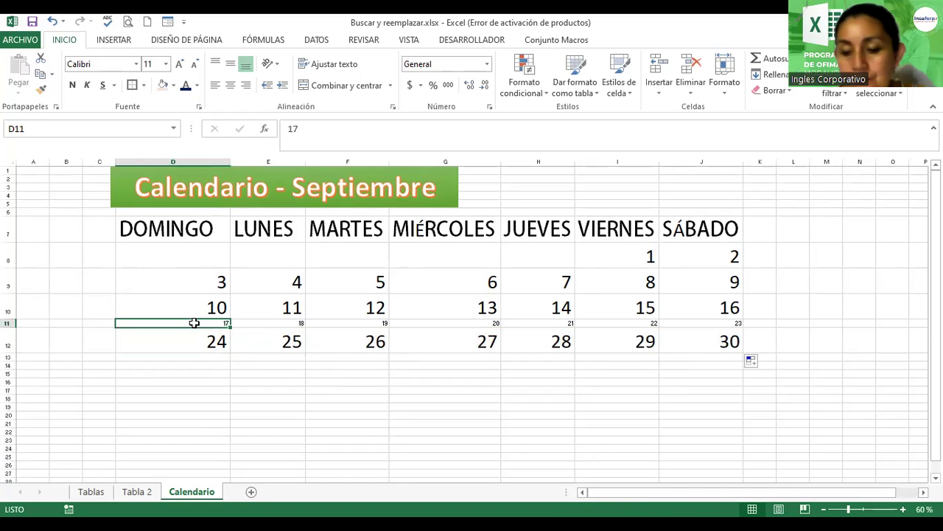
key("shift+Right")
key("shift+Right")
key("shift+Right")
key("ctrl+shift+Right")
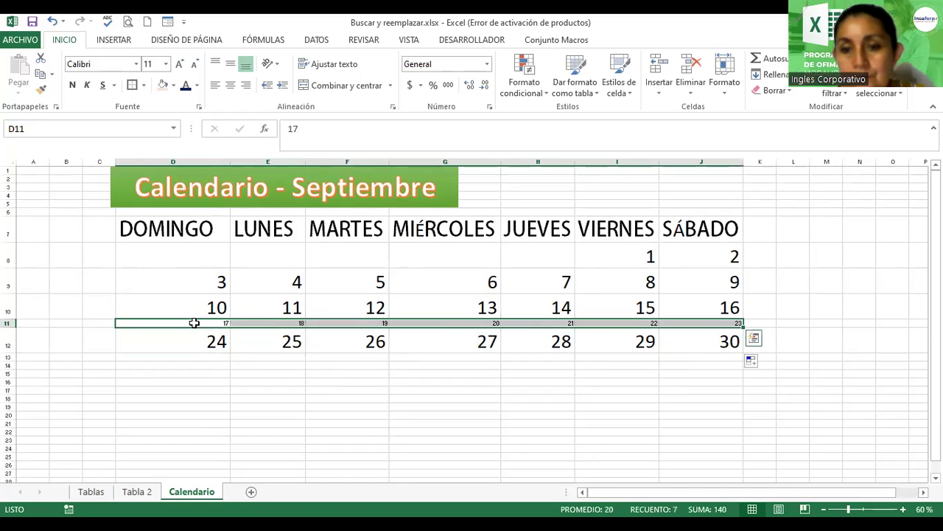
left_click(179, 66)
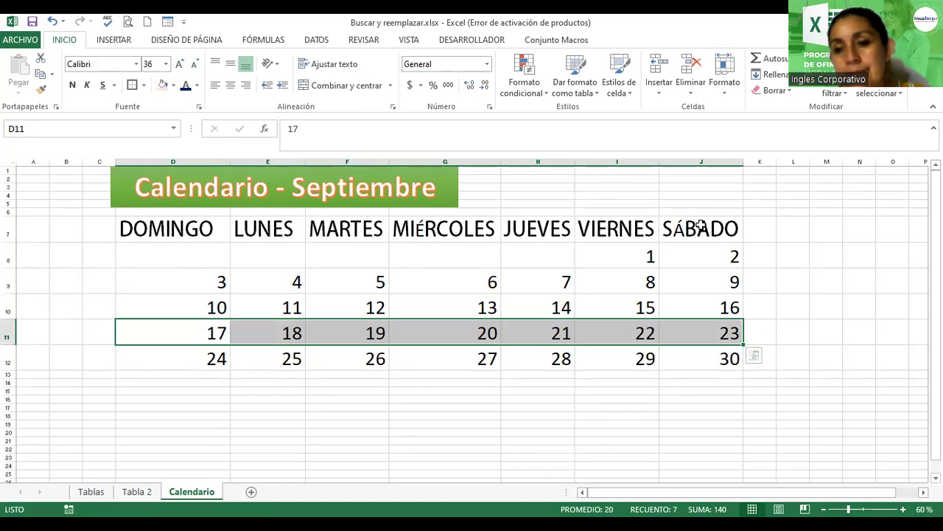
left_click(862, 232)
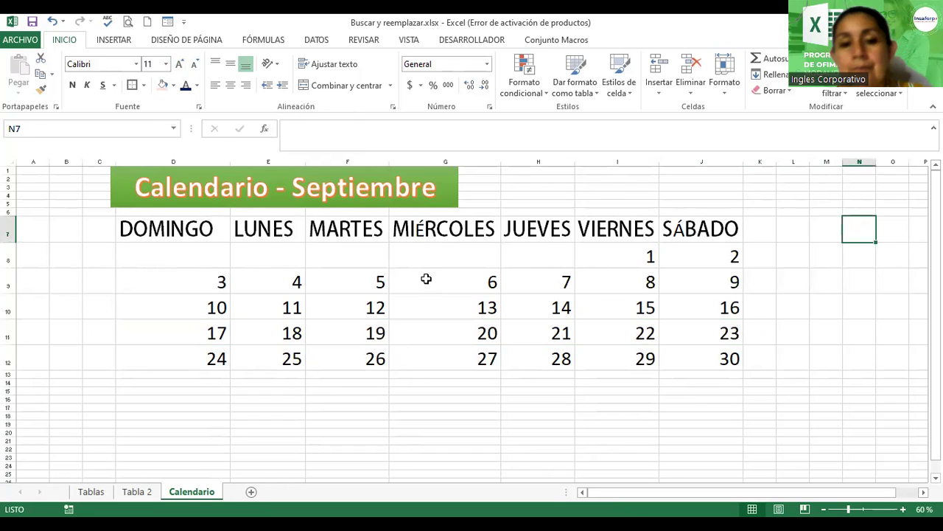
left_click(278, 185)
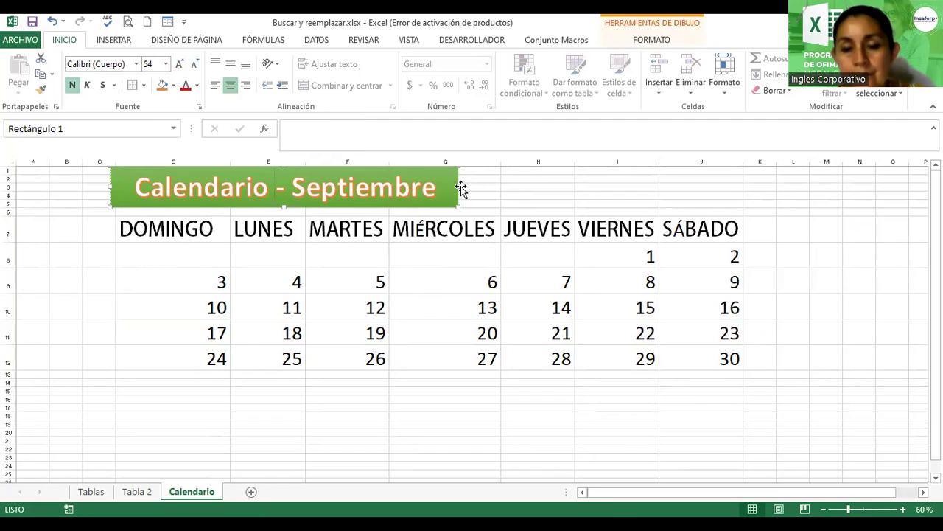
Stretch the green title banner across to column J and fine-tune its height.
left_click_drag(458, 187, 744, 187)
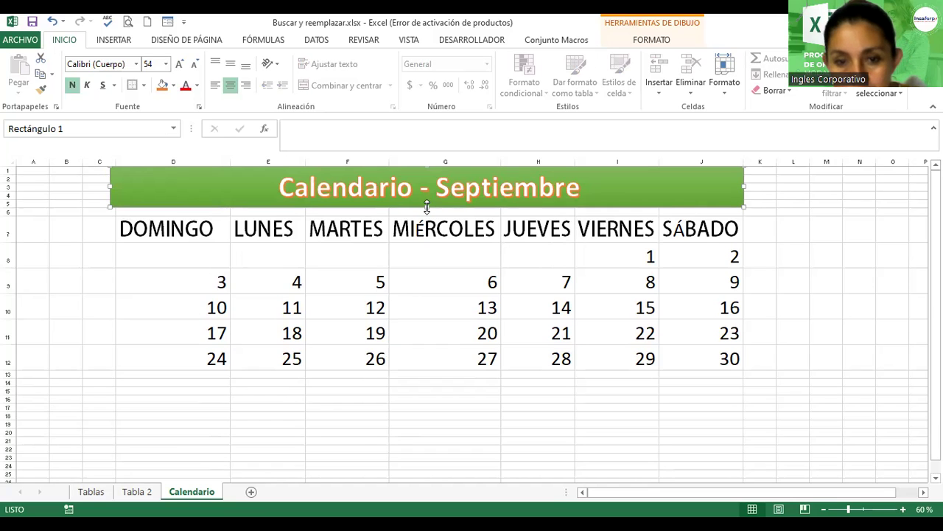
left_click_drag(428, 207, 426, 202)
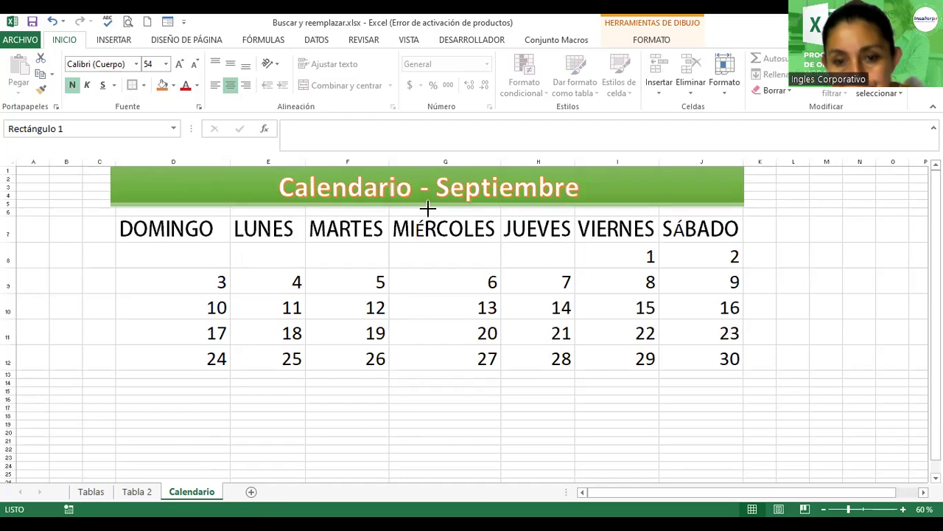
left_click_drag(427, 204, 426, 207)
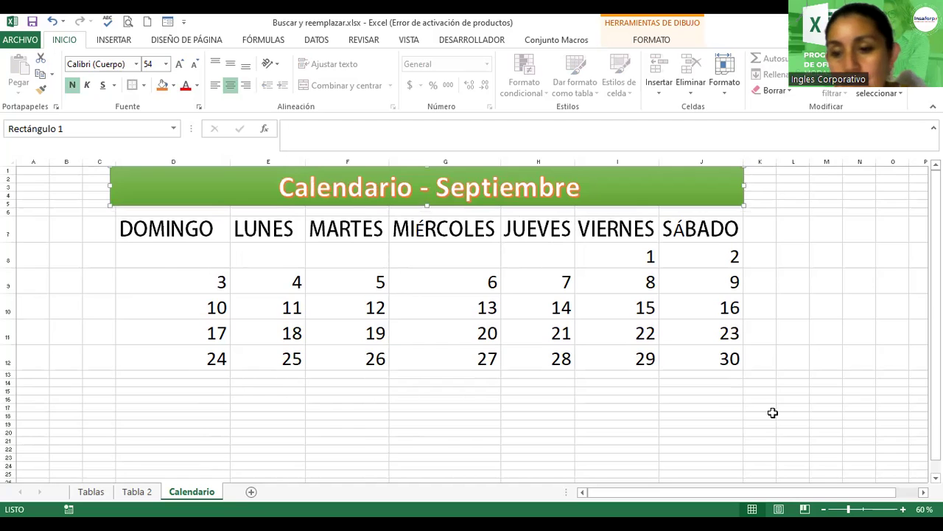
left_click(615, 305)
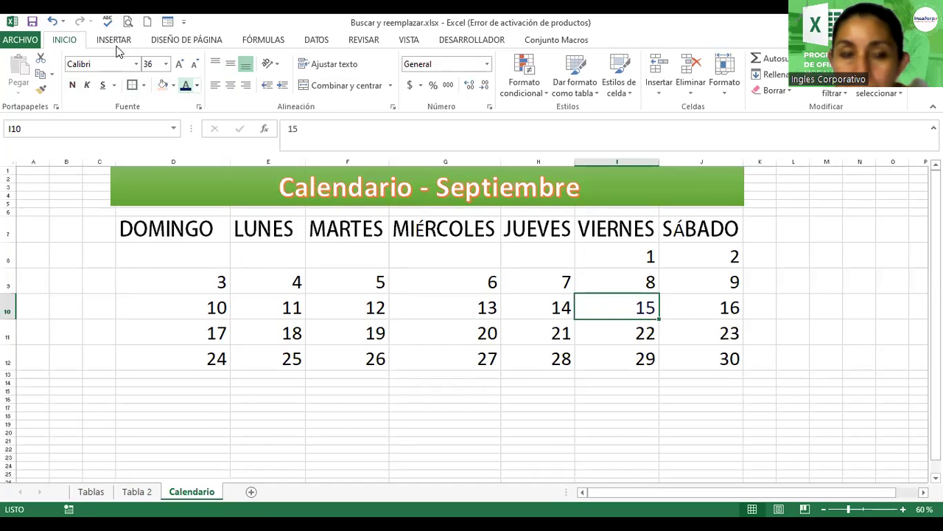
Bold the 15 in I10 and fill its cell with a blue two-colour gradient.
left_click(73, 85)
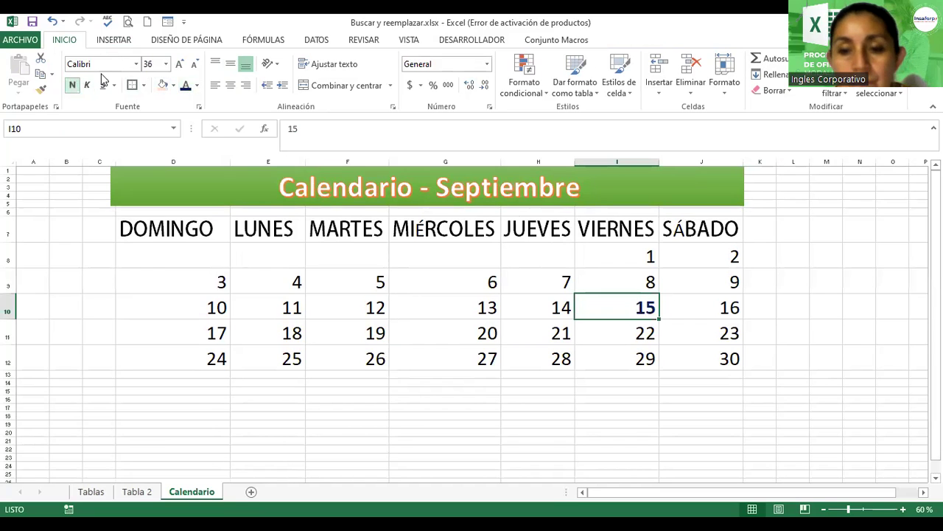
left_click(199, 109)
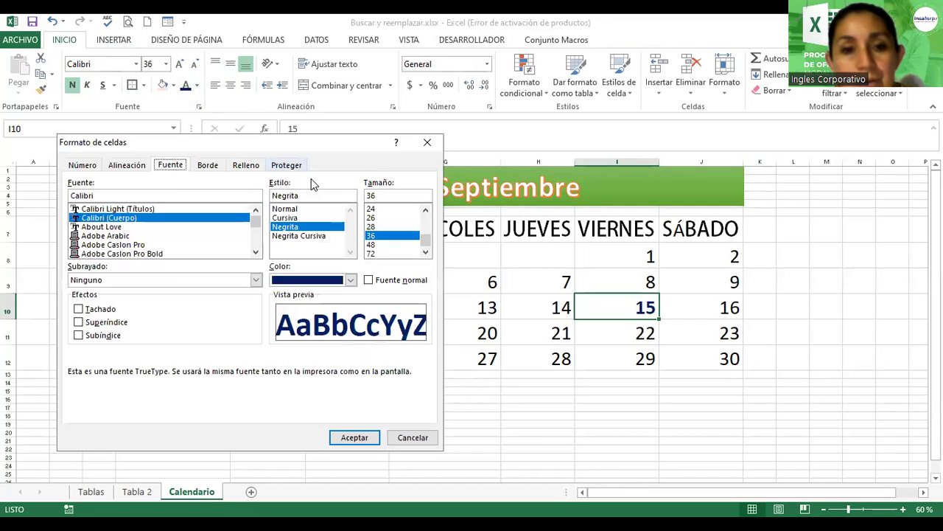
left_click(247, 166)
left_click(101, 325)
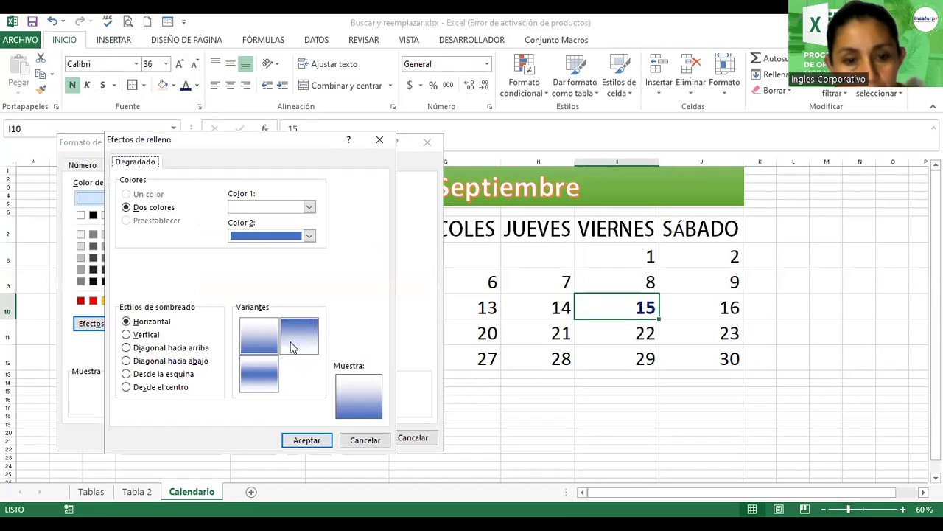
left_click(293, 344)
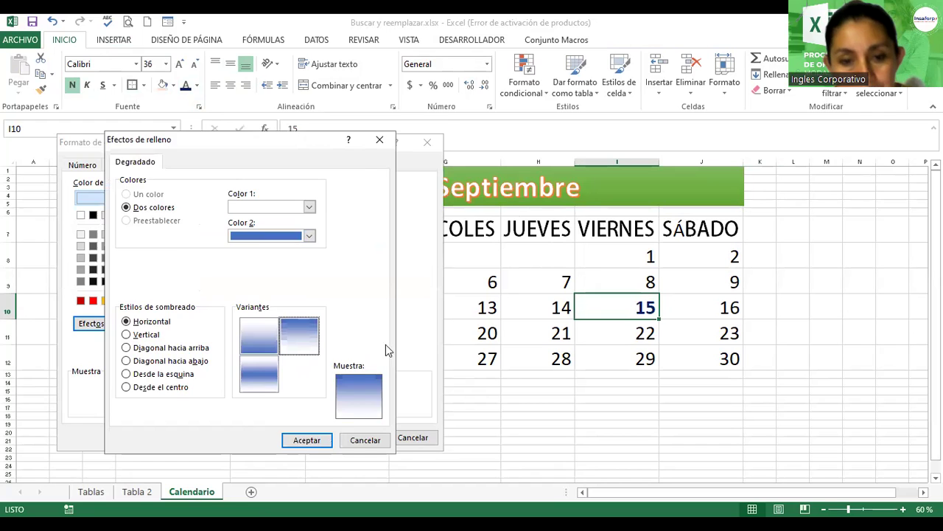
left_click(307, 440)
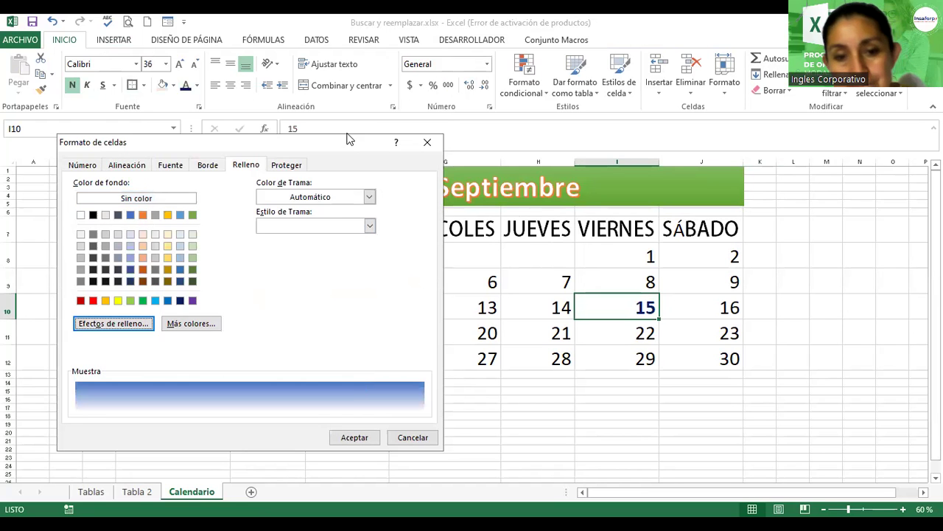
left_click(333, 352)
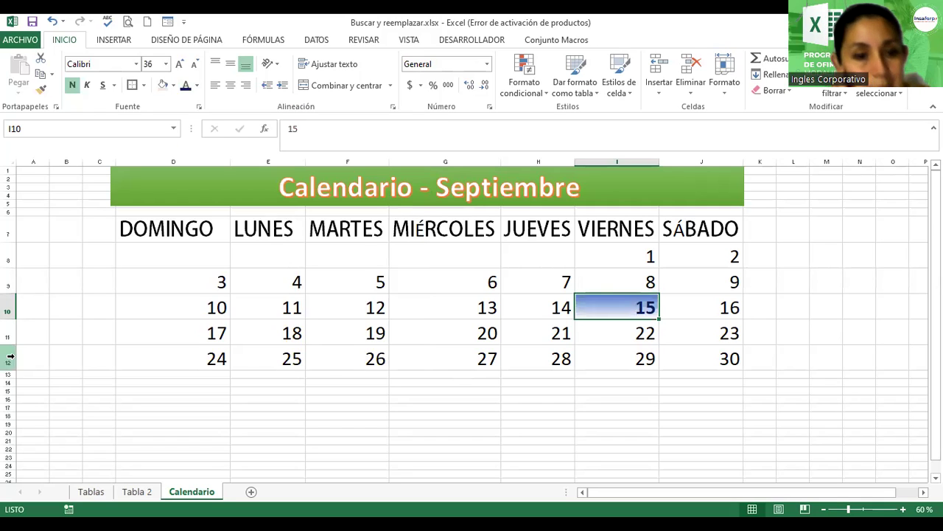
left_click(811, 298)
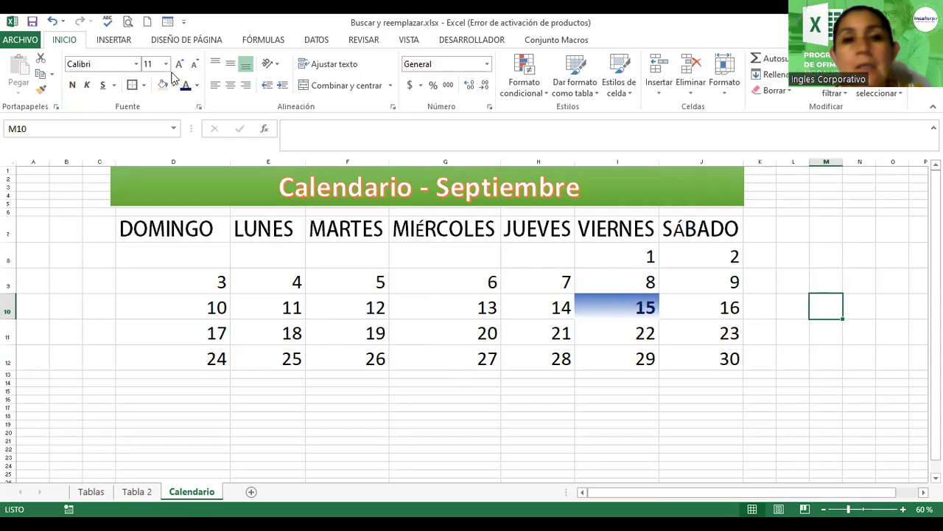
Search online pictures for 'BANDERA DE EL SALVADOR' and select the first flag result.
left_click(111, 39)
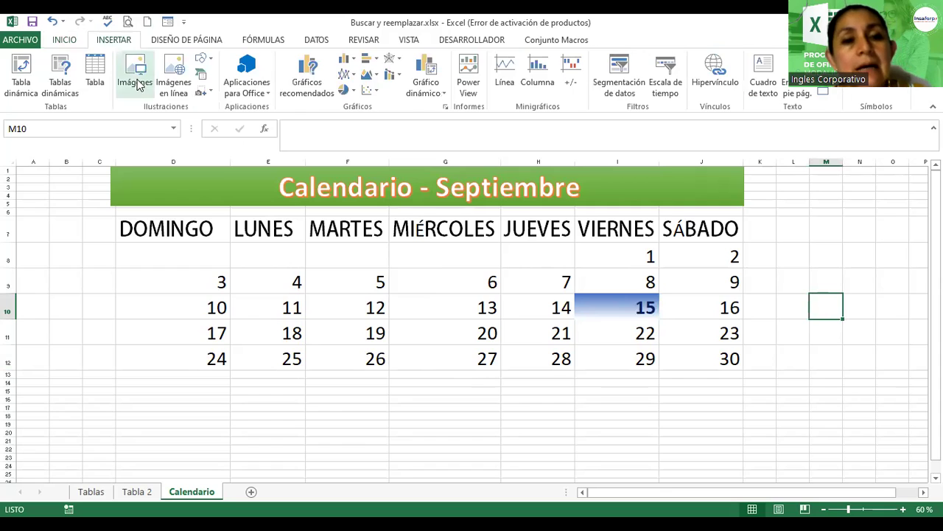
left_click(176, 70)
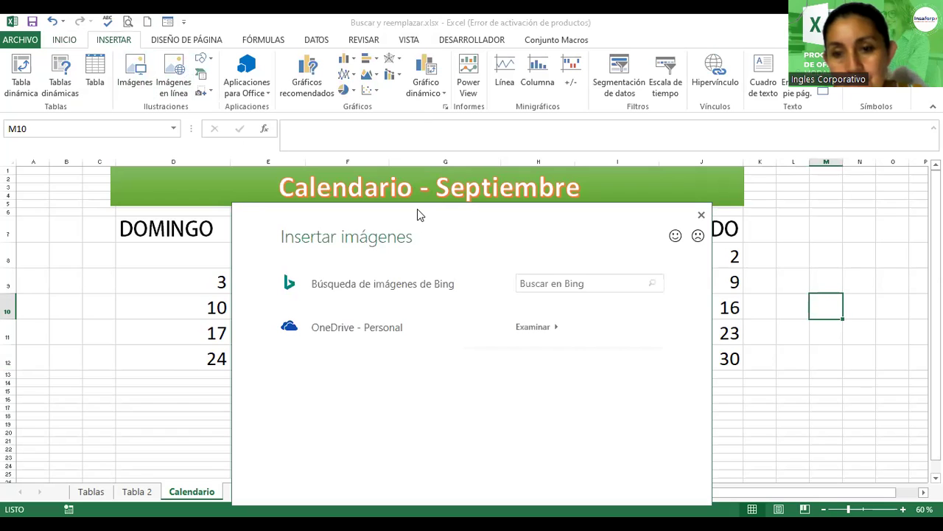
left_click_drag(417, 209, 220, 107)
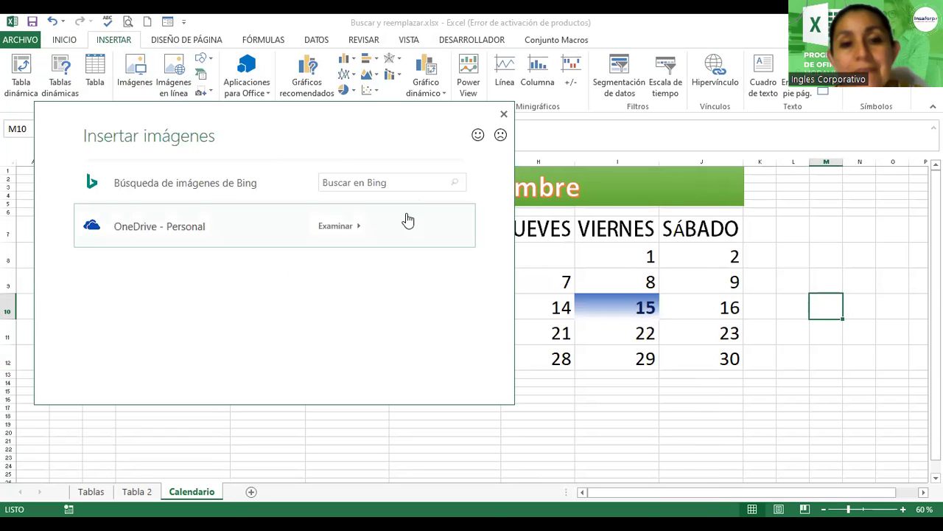
left_click(406, 184)
type("BANDERA DE EL SAL")
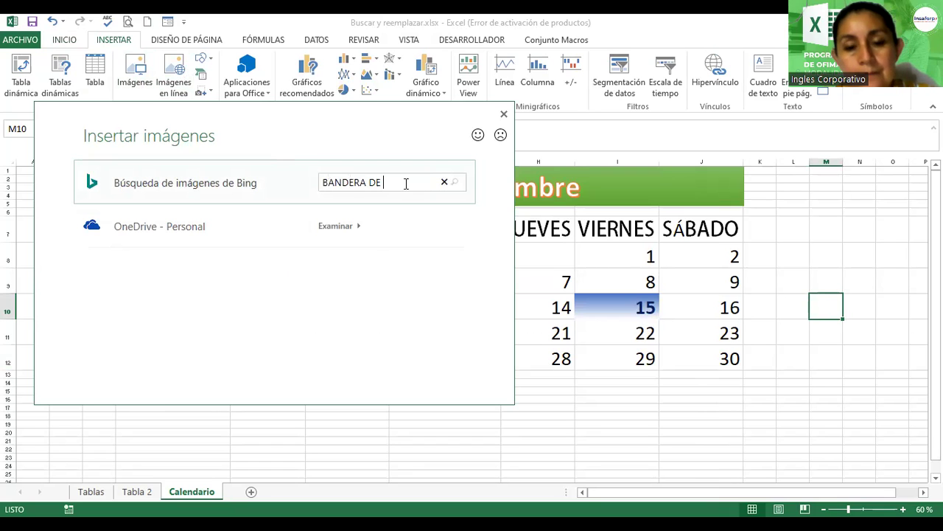
type("VADOR")
key("Return")
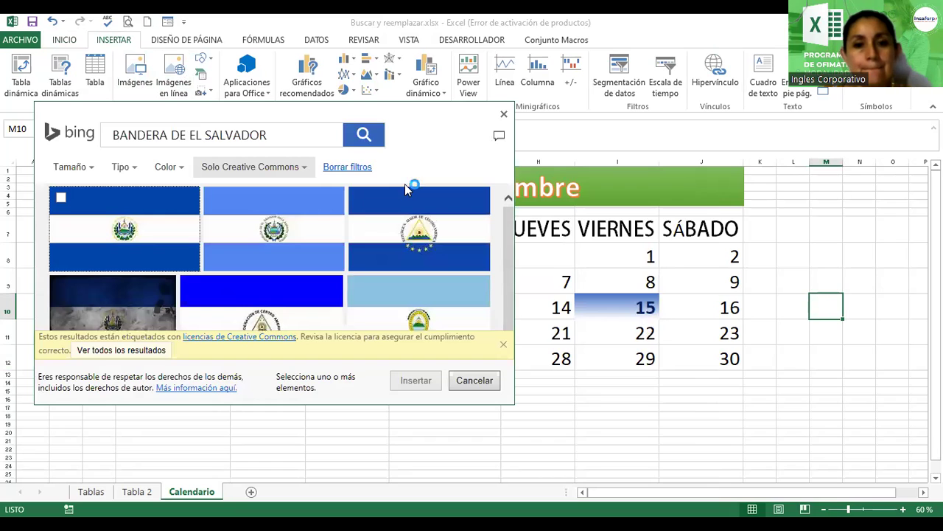
left_click(185, 226)
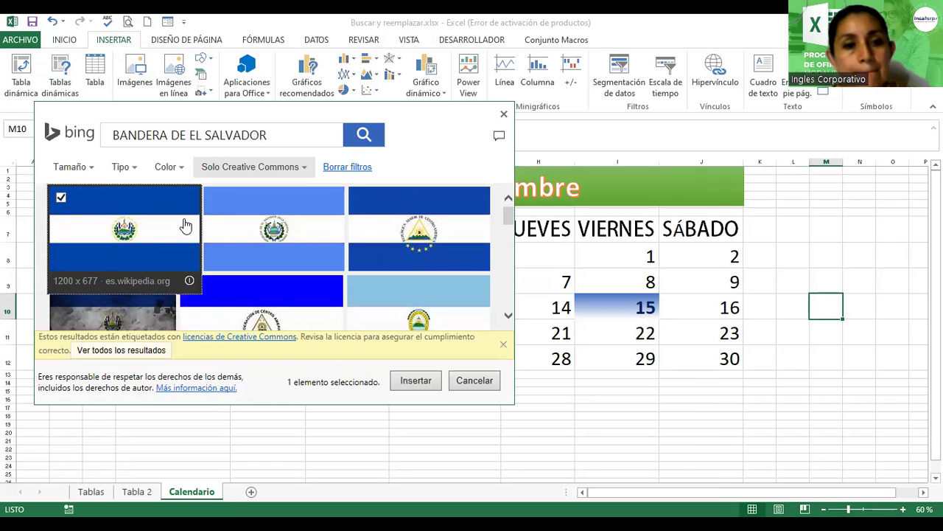
Insert the El Salvador flag, shrink it into I10 beside 15, and make row 10 taller.
left_click(416, 379)
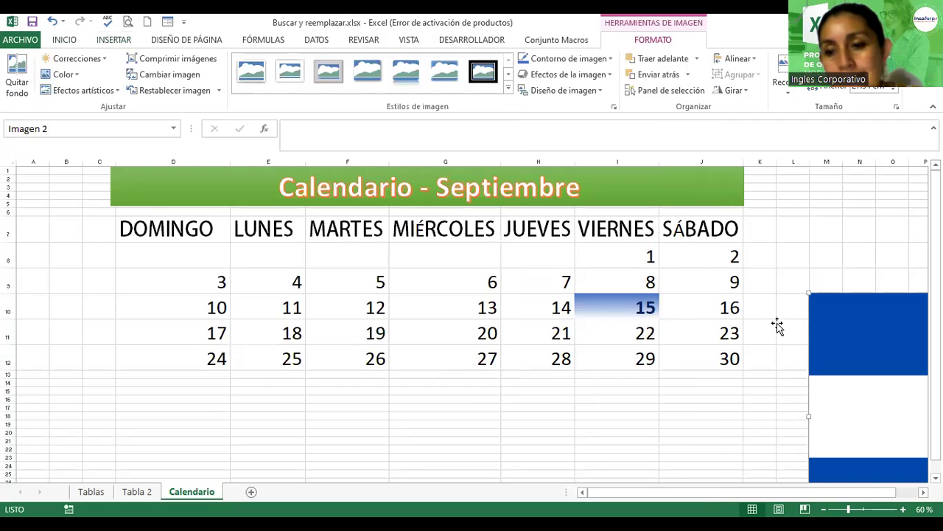
mouse_move(801, 329)
left_mouse_down()
mouse_move(460, 252)
mouse_move(175, 217)
left_mouse_up()
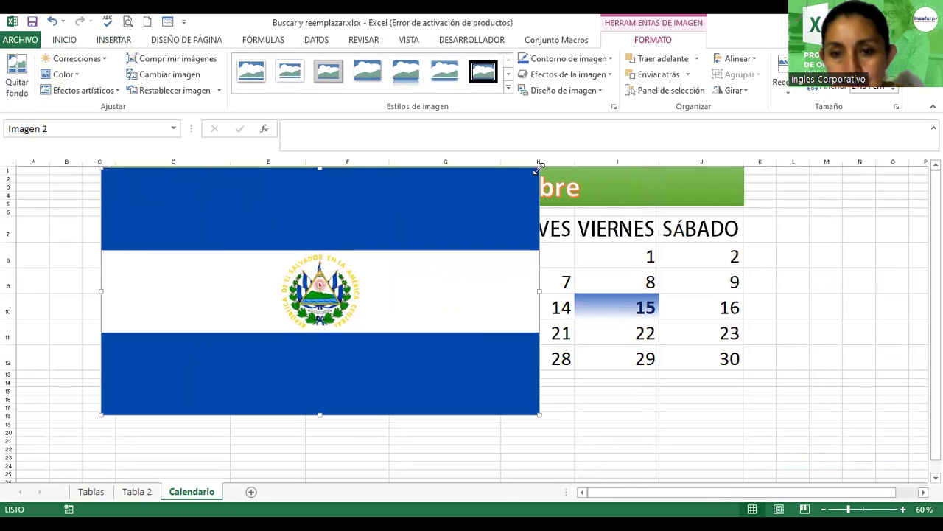
mouse_move(533, 179)
left_mouse_down()
mouse_move(432, 258)
mouse_move(362, 284)
mouse_move(625, 315)
left_mouse_up()
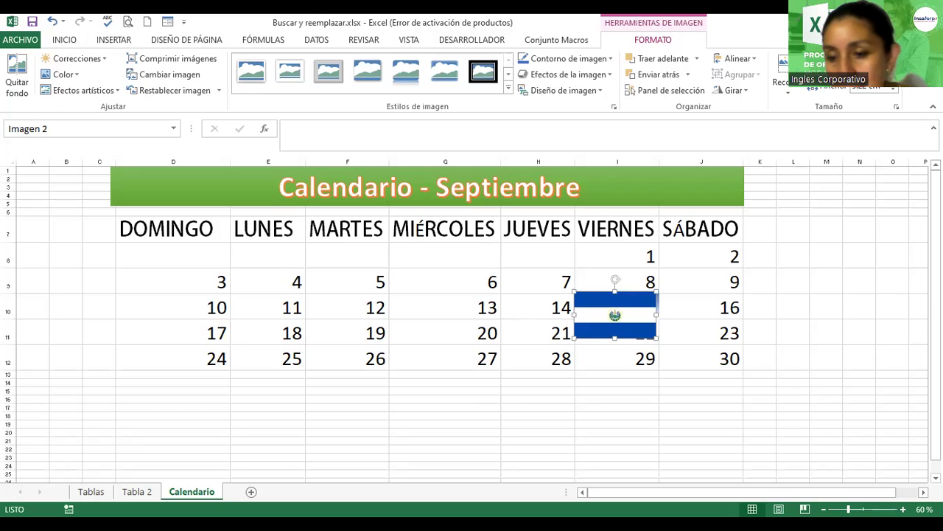
scroll(615, 314, "up", 3)
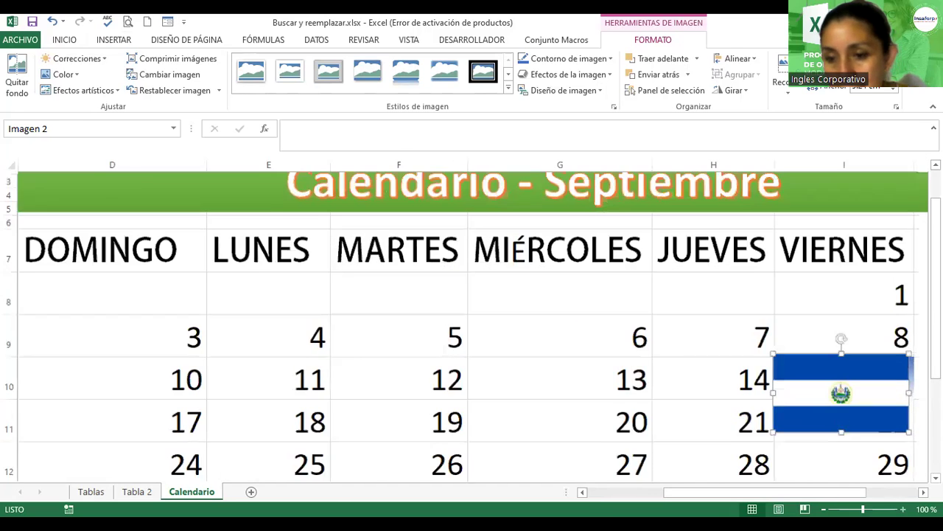
mouse_move(919, 431)
left_mouse_down()
mouse_move(846, 403)
mouse_move(827, 380)
left_mouse_up()
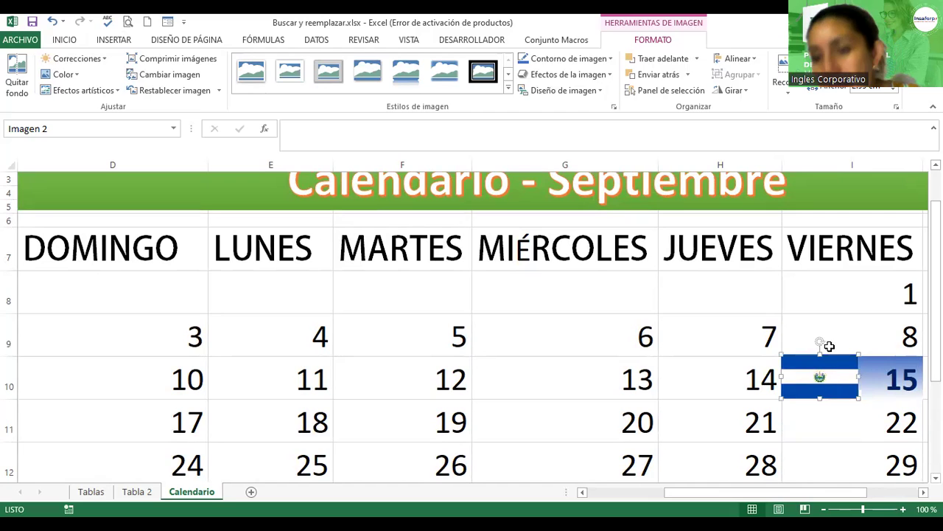
left_click(829, 345)
left_click_drag(817, 378, 825, 380)
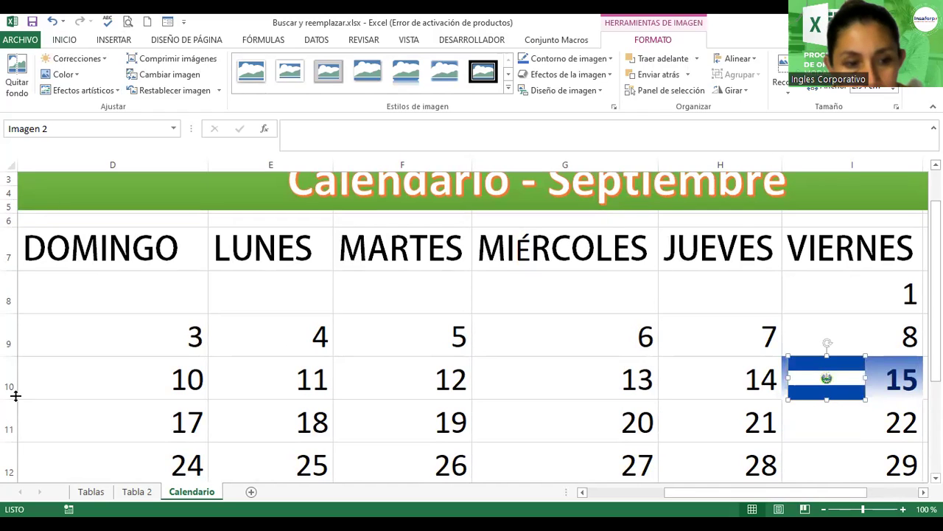
left_click_drag(16, 395, 17, 403)
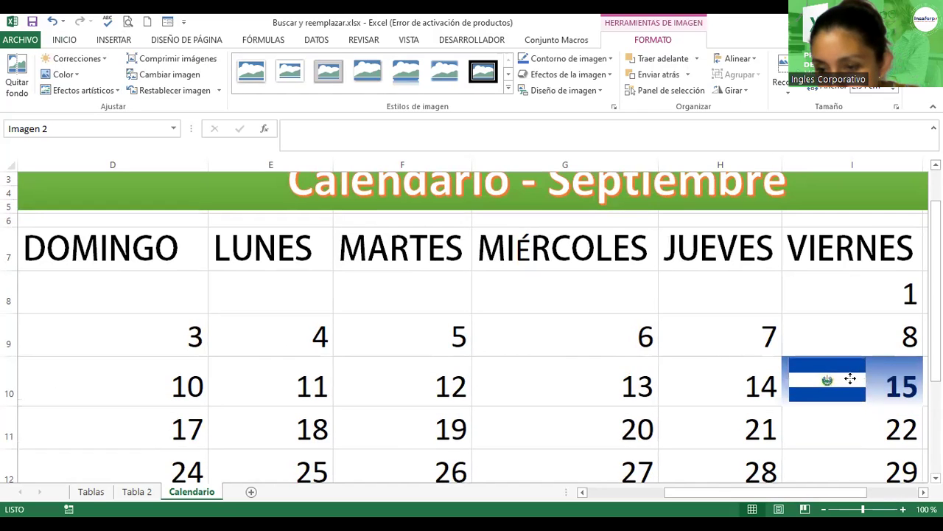
left_click(809, 320)
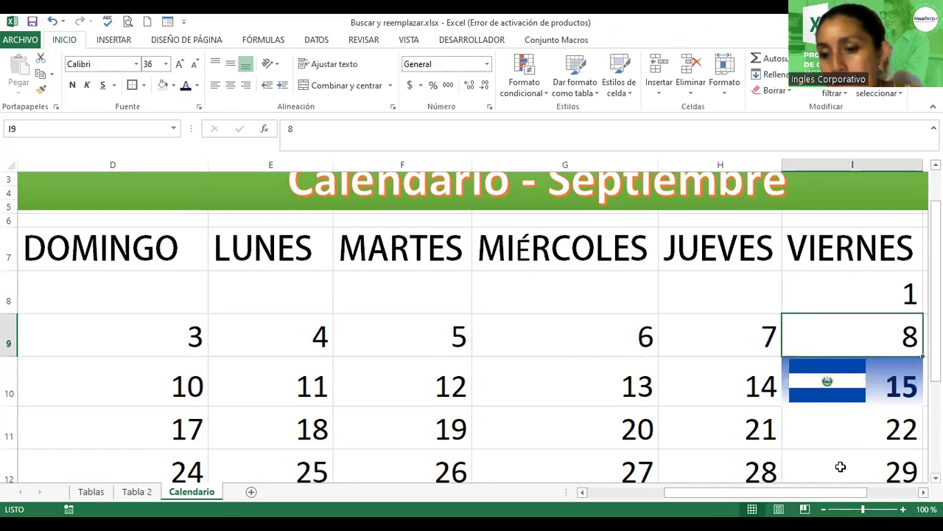
Zoom out to 60% so the full September calendar fits on screen.
left_click(824, 509)
left_click(823, 509)
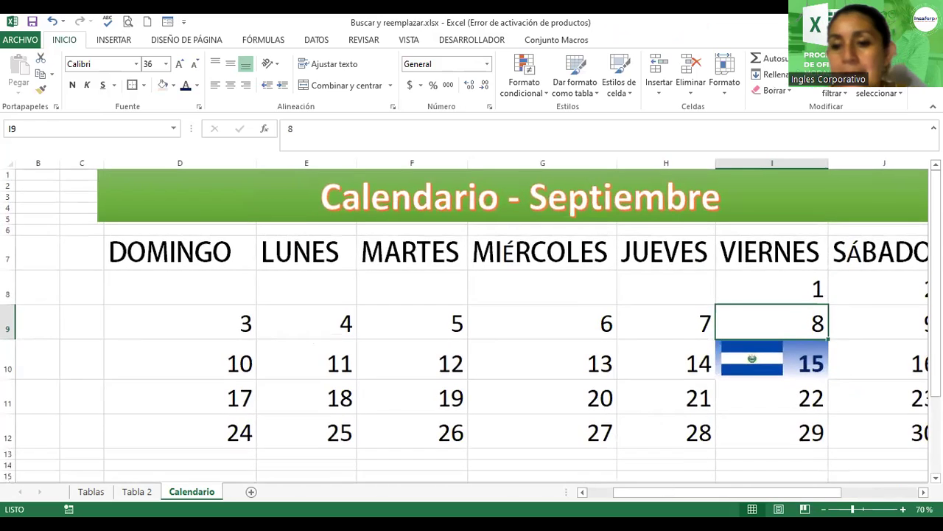
left_click(823, 509)
left_click(824, 508)
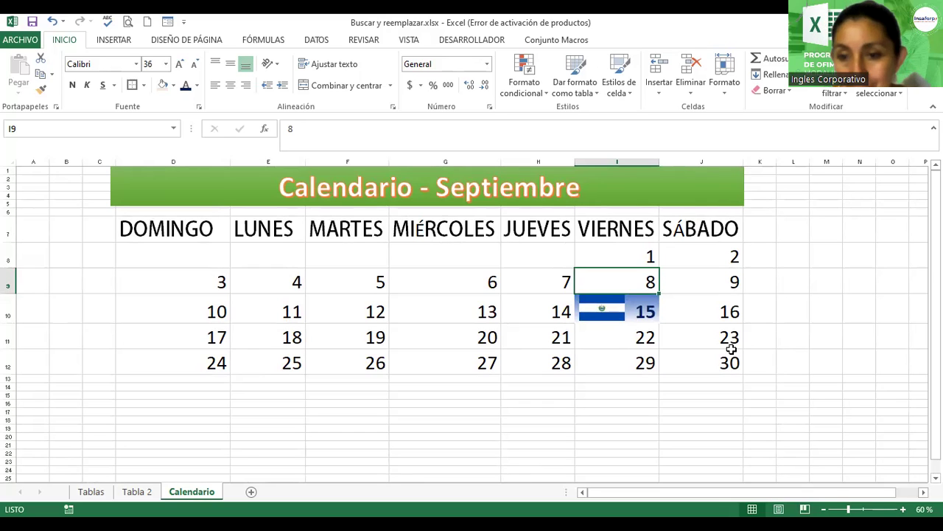
left_click(843, 309)
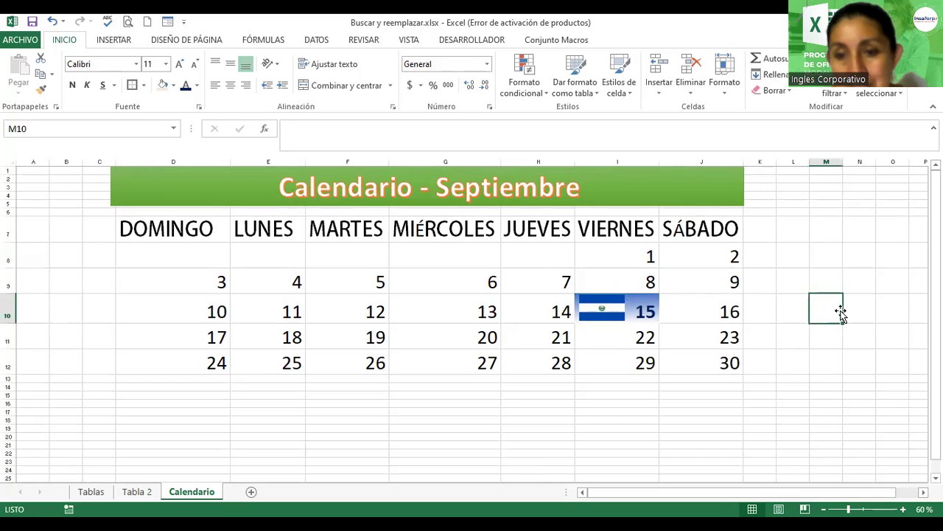
Draw a Luna moon shape in D11 left of 17 and rotate it upright.
left_click(118, 41)
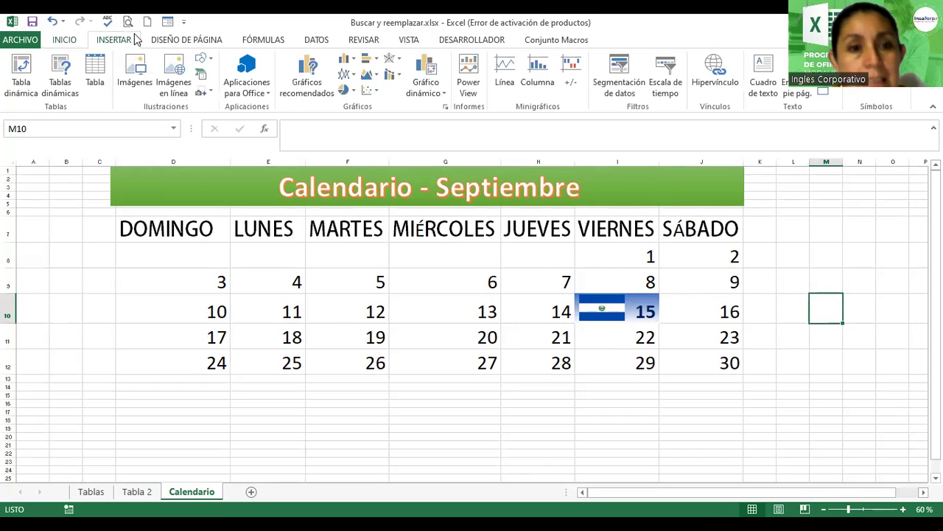
left_click(206, 58)
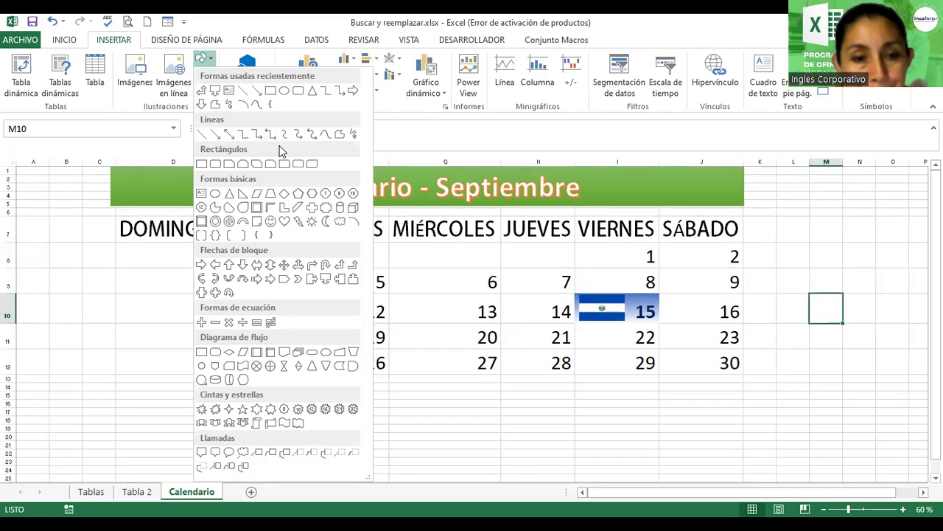
left_click(326, 223)
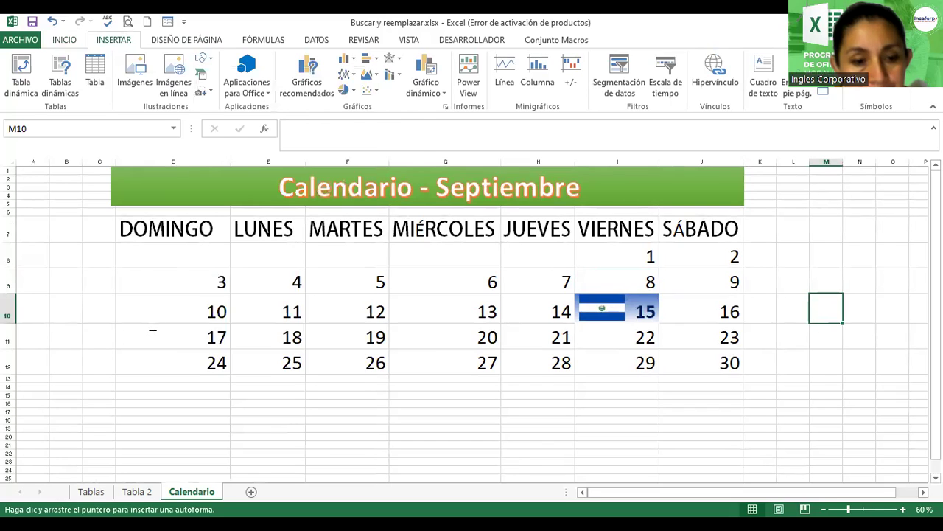
mouse_move(151, 326)
left_mouse_down()
mouse_move(170, 342)
mouse_move(159, 358)
left_mouse_up()
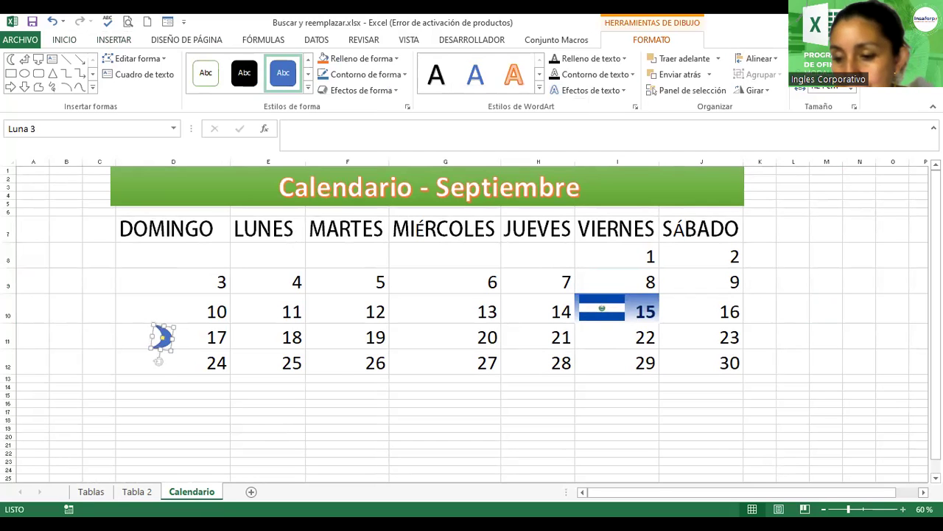
scroll(301, 446, "up", 3, "ctrl")
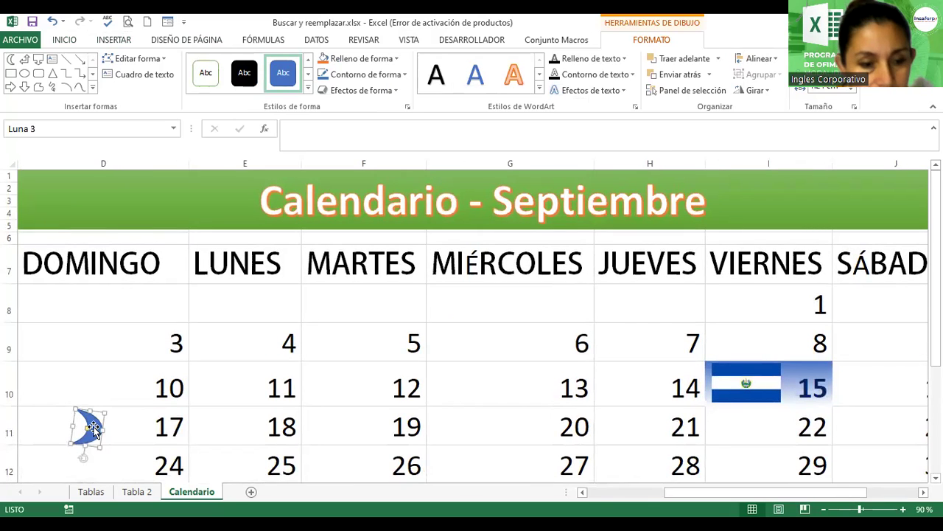
left_click_drag(86, 459, 94, 433)
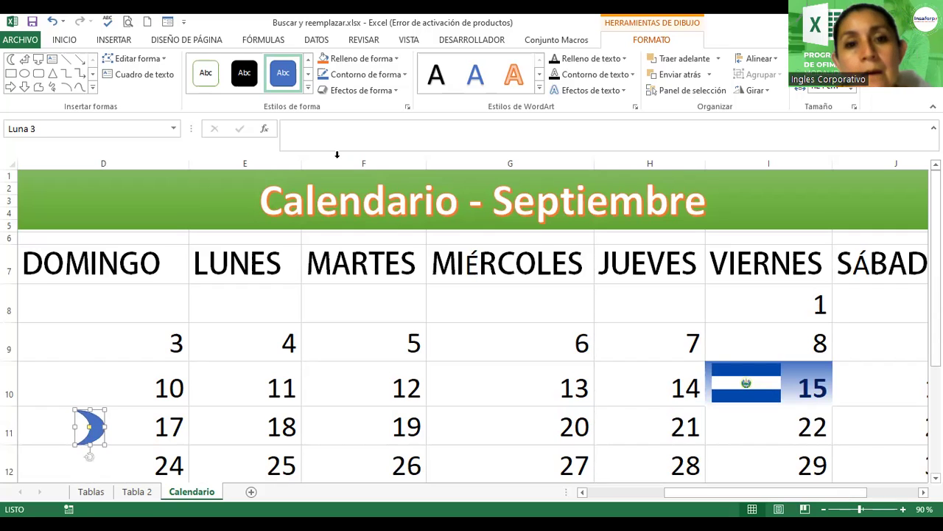
Apply a yellow Iluminado glow variation to the moon shape.
left_click(393, 90)
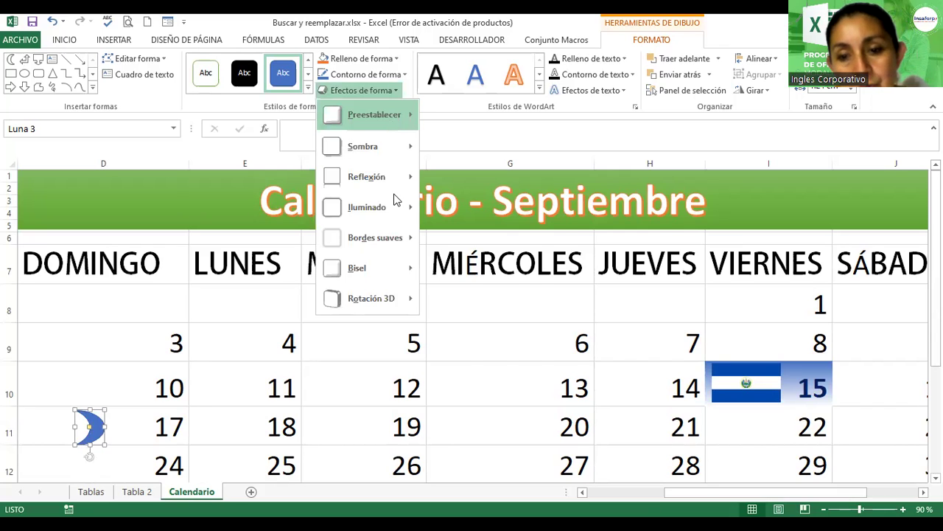
mouse_move(394, 207)
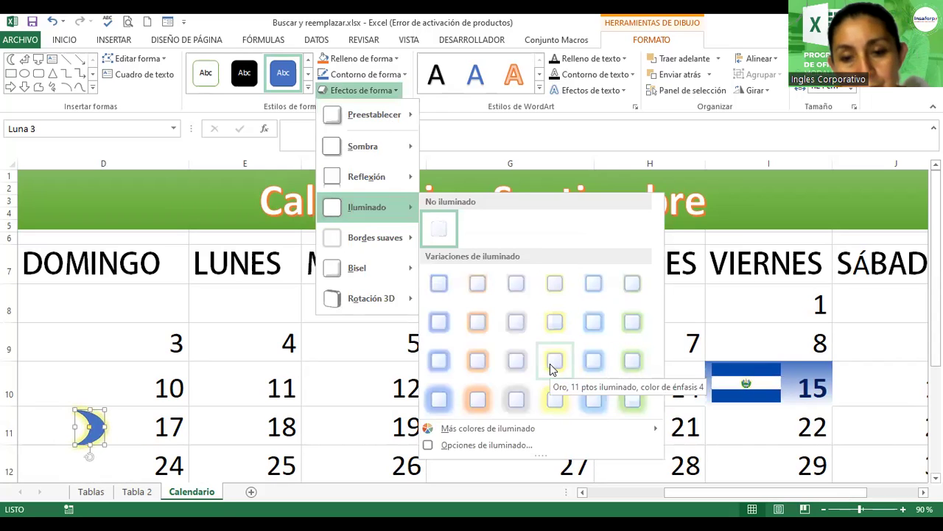
left_click(556, 410)
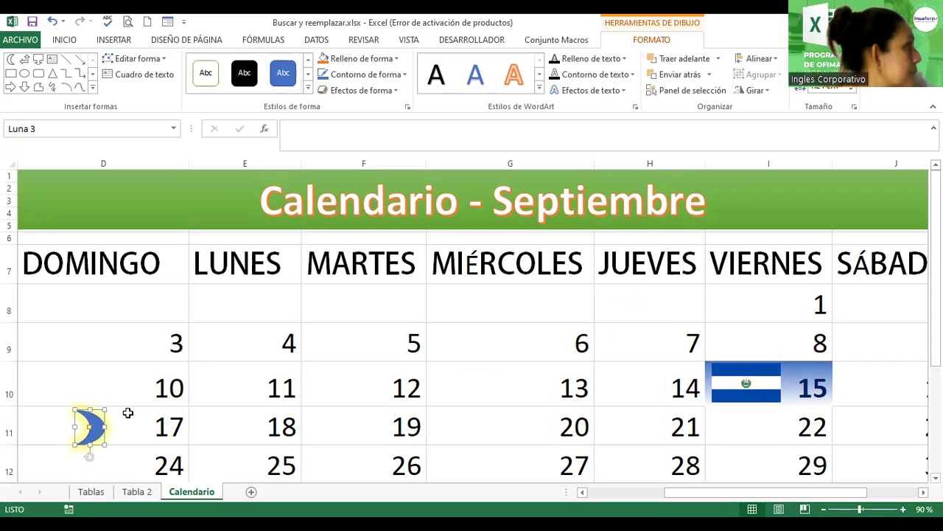
left_click(124, 414)
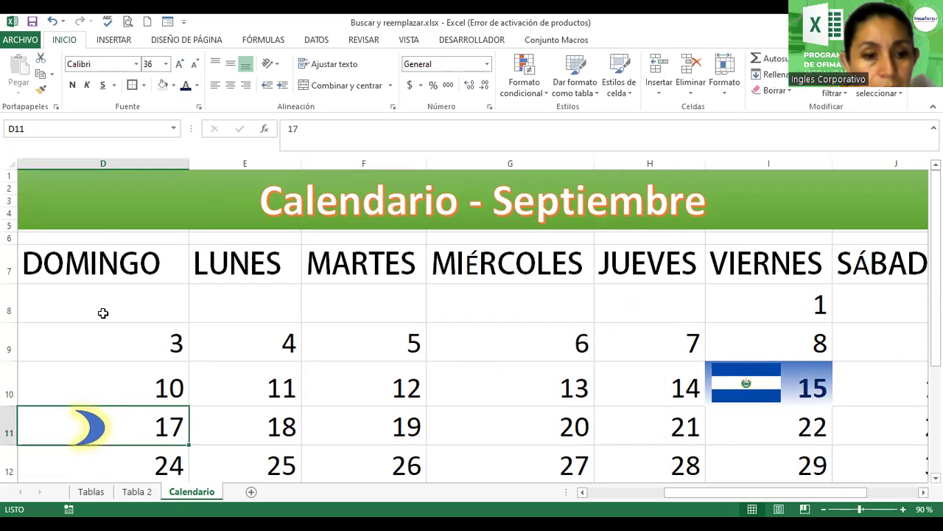
Draw an ellipse over the moon in D11 and give it the black shape style.
left_click(116, 39)
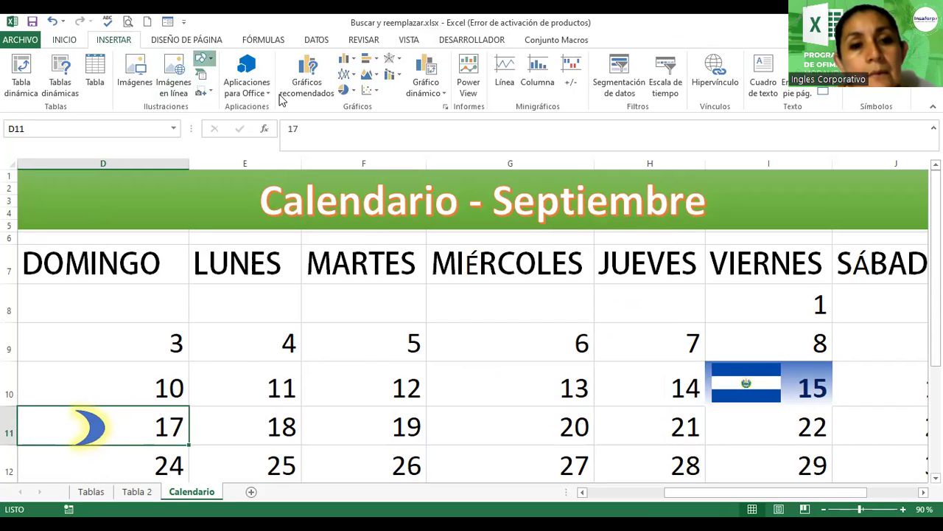
left_click(204, 63)
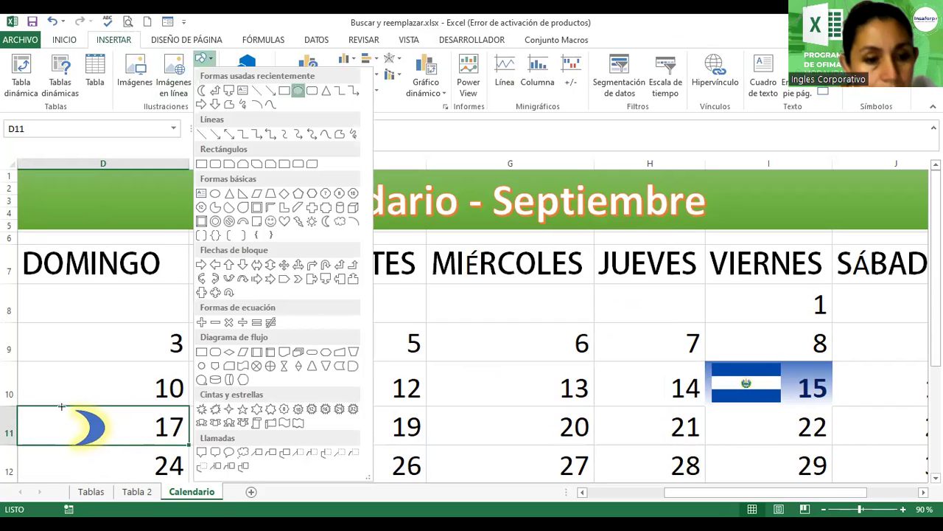
left_click_drag(51, 406, 110, 450)
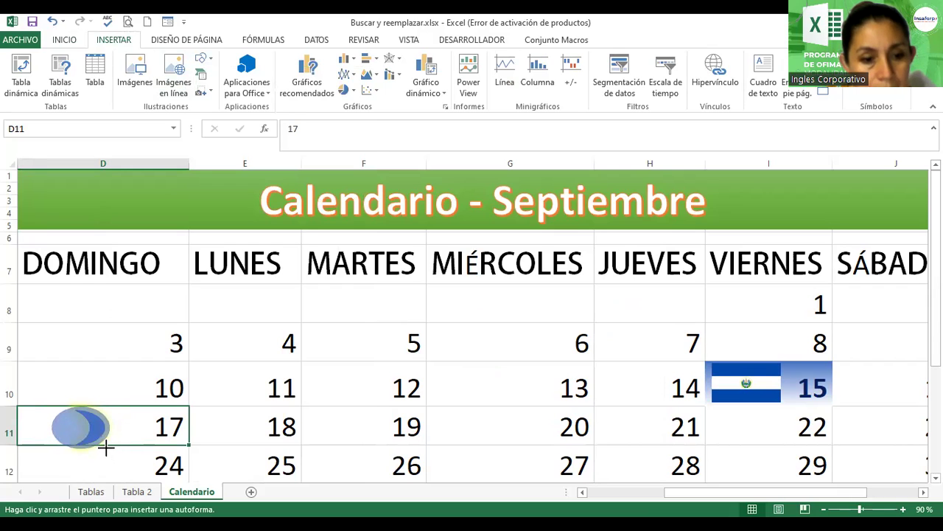
left_click_drag(110, 449, 108, 448)
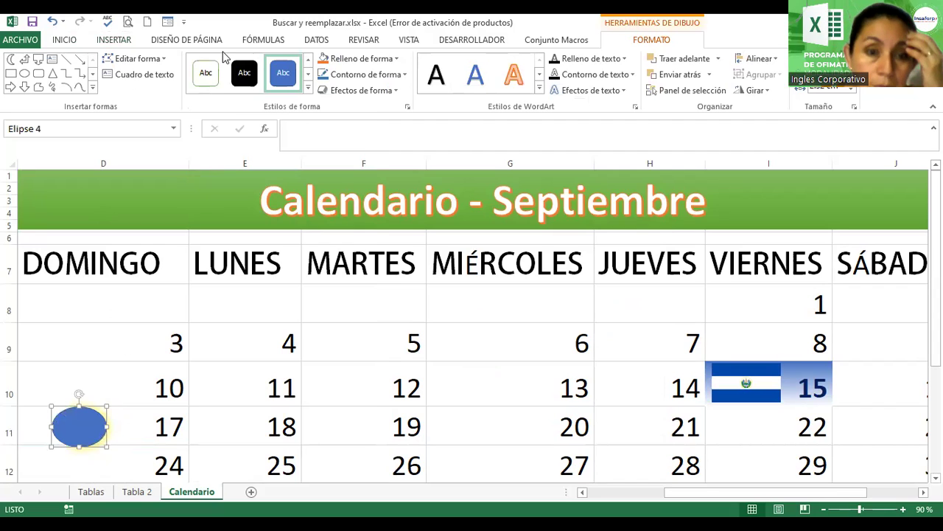
left_click(244, 72)
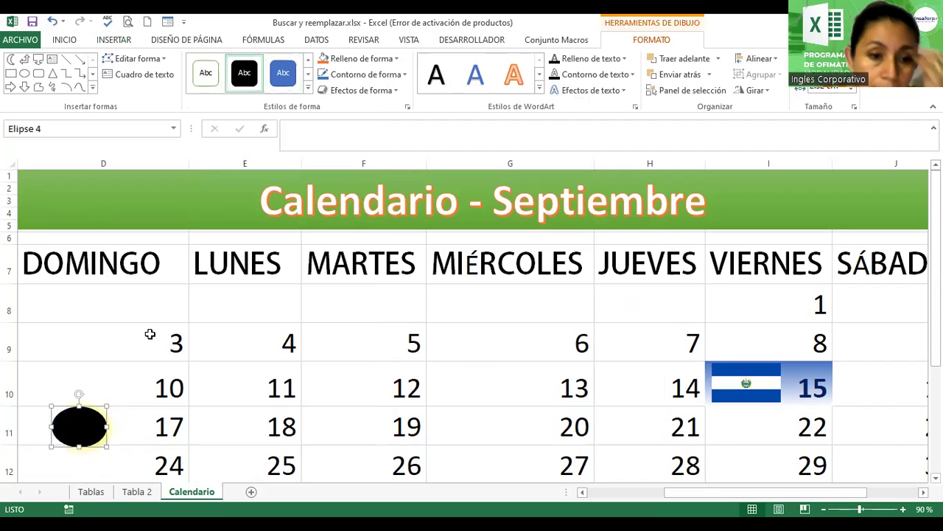
Send the black oval to the back so the blue moon shows as a crescent.
right_click(89, 426)
right_click(91, 429)
left_click(89, 424)
right_click(89, 424)
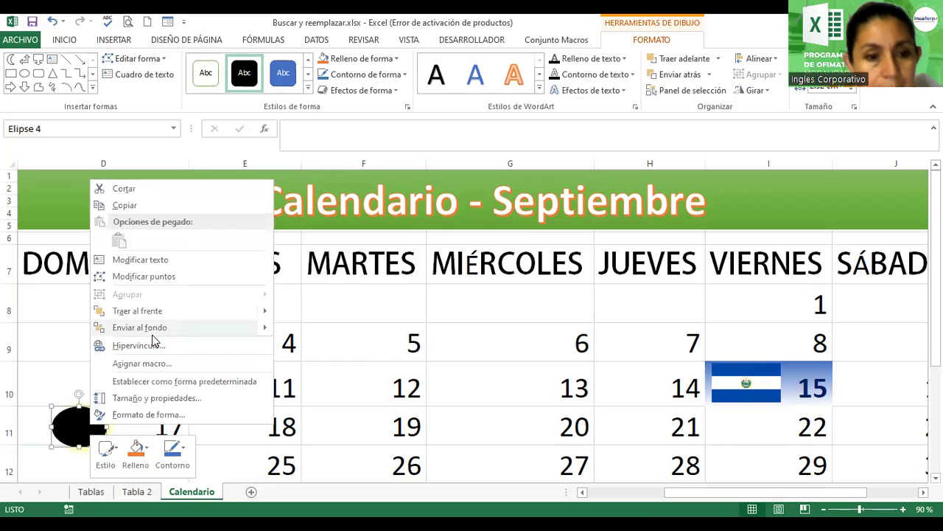
left_click(152, 327)
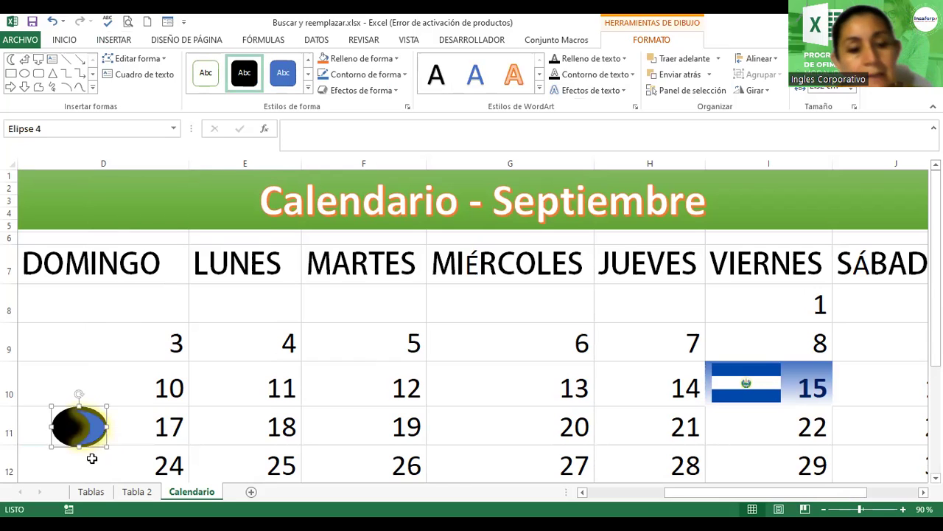
left_click(123, 415)
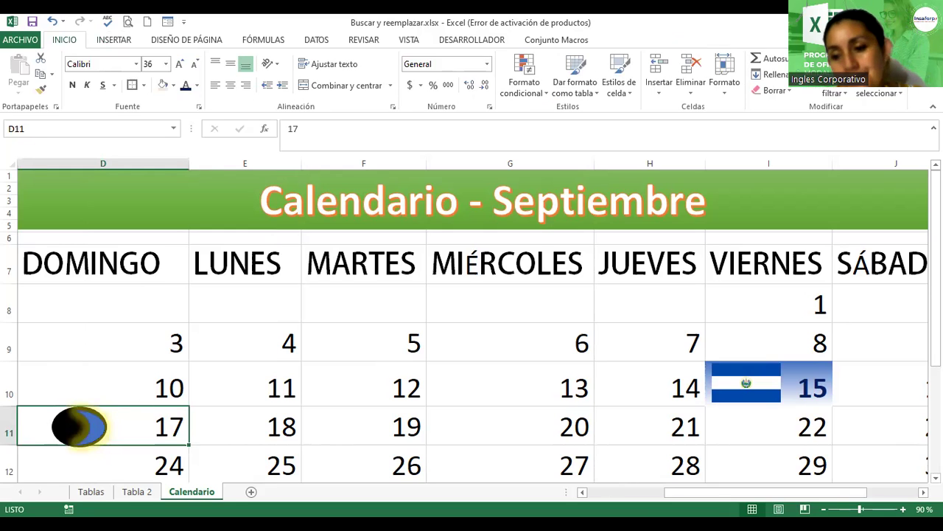
left_click(935, 478)
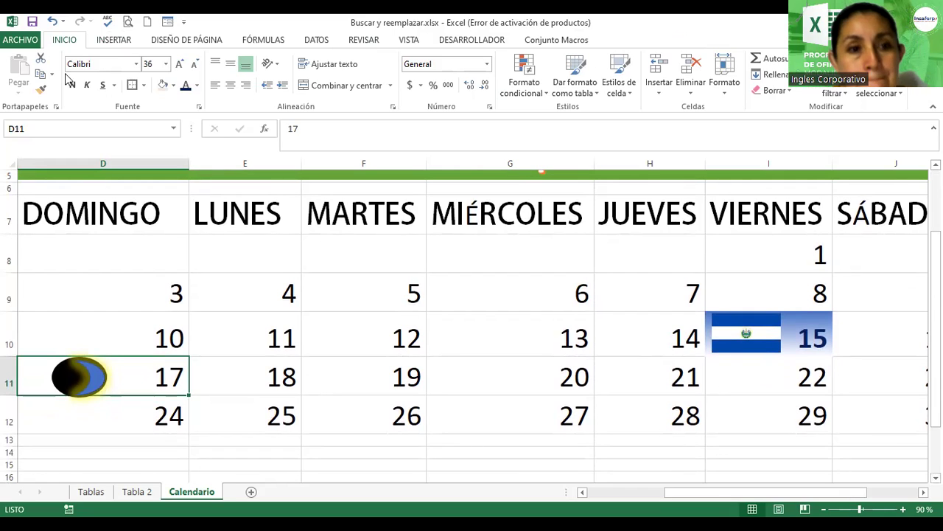
Draw an ellipse beside day 25 and apply the yellow shape style.
left_click(114, 41)
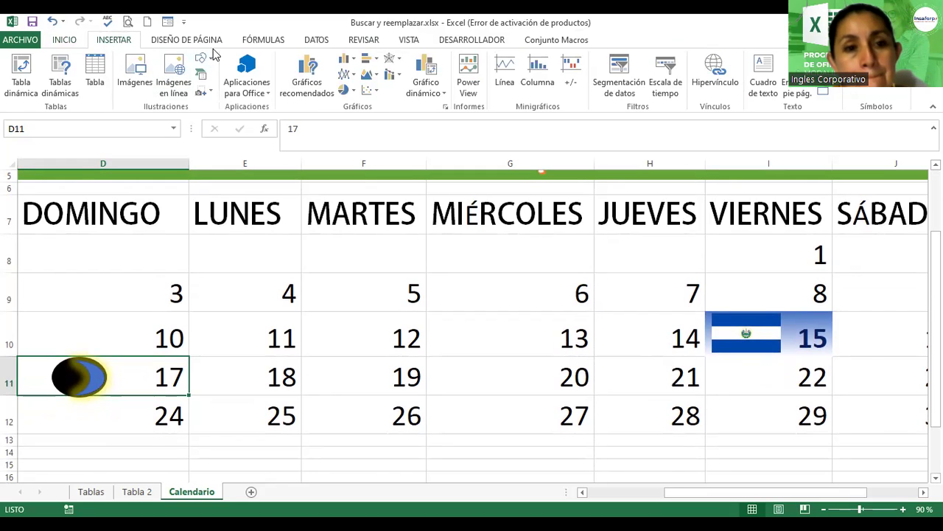
left_click(205, 61)
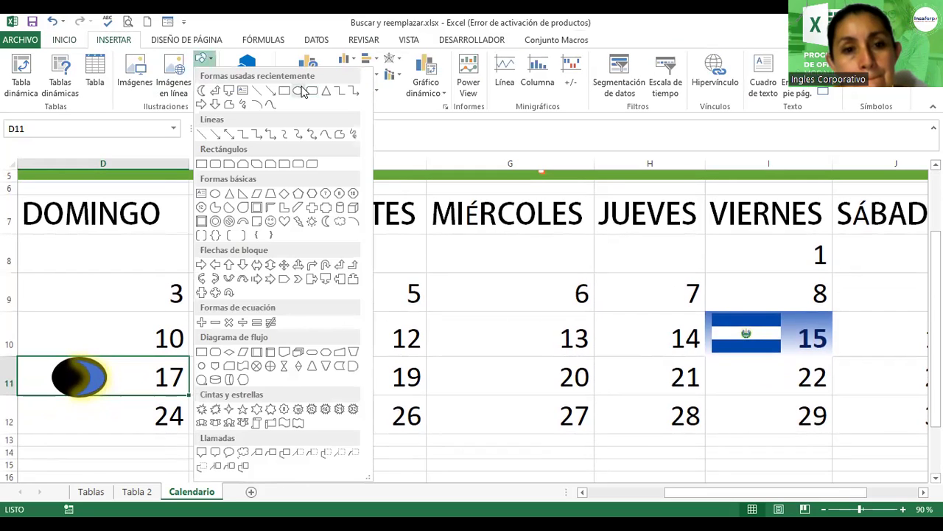
left_click(298, 90)
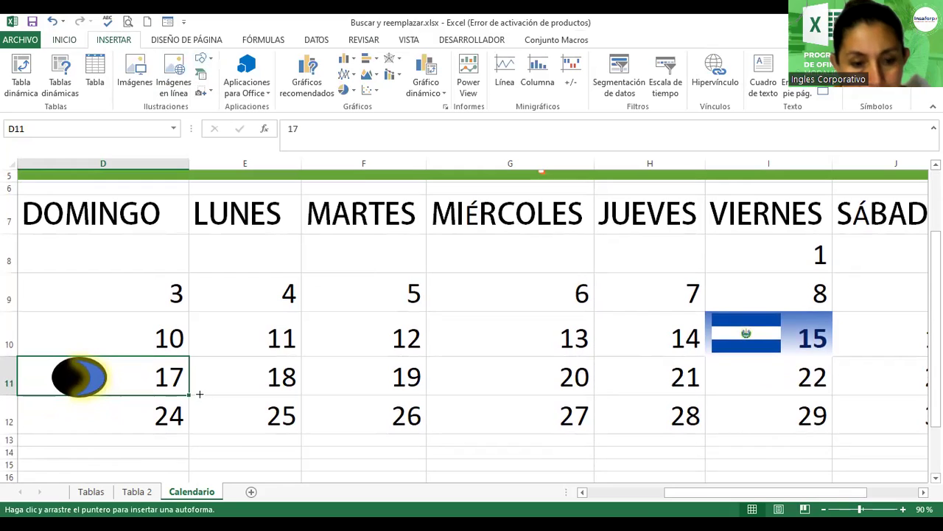
left_click_drag(199, 395, 250, 433)
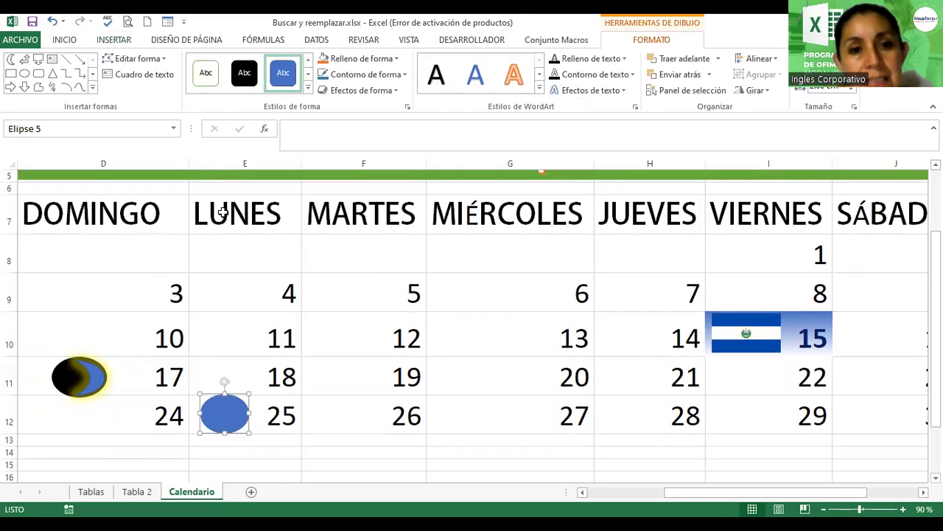
left_click(308, 88)
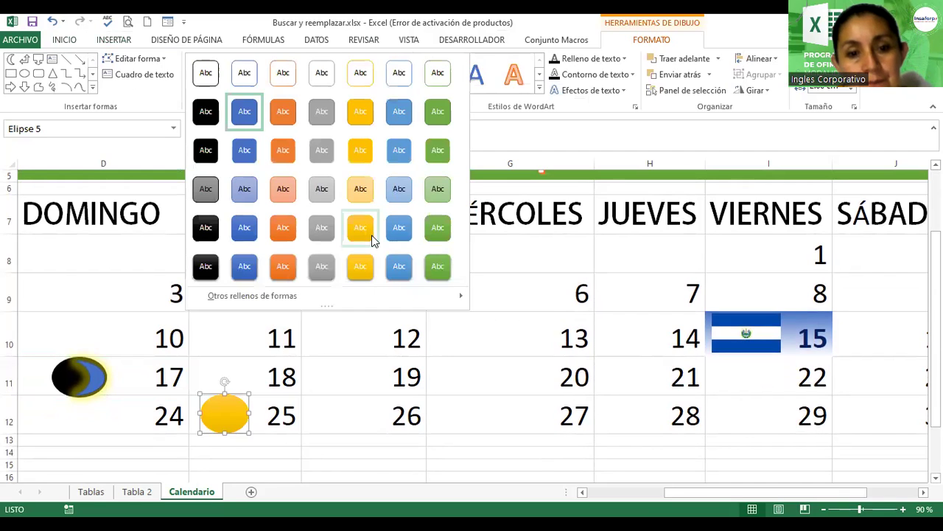
left_click(369, 233)
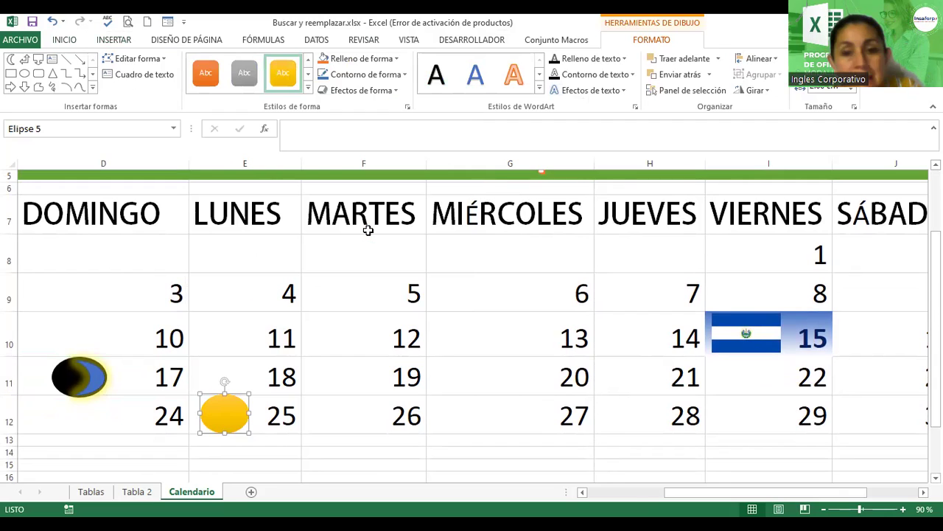
Copy the dark oval and crescent moon beside day 3 and tilt the moon.
left_click(352, 287)
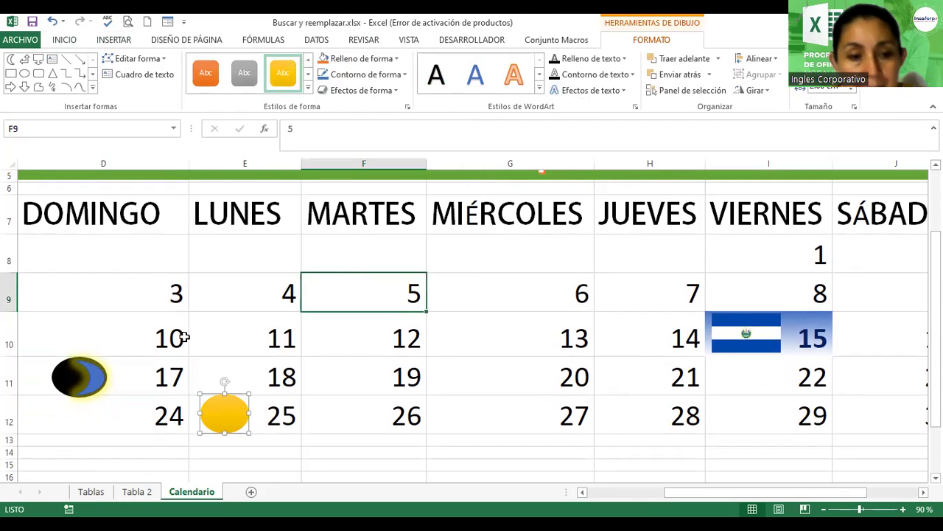
left_click(65, 376)
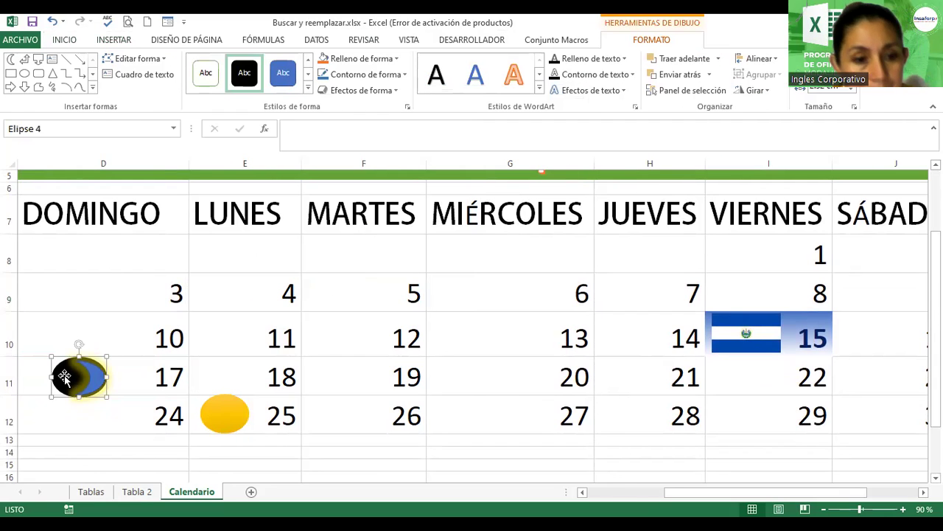
left_click_drag(68, 379, 89, 293, "ctrl")
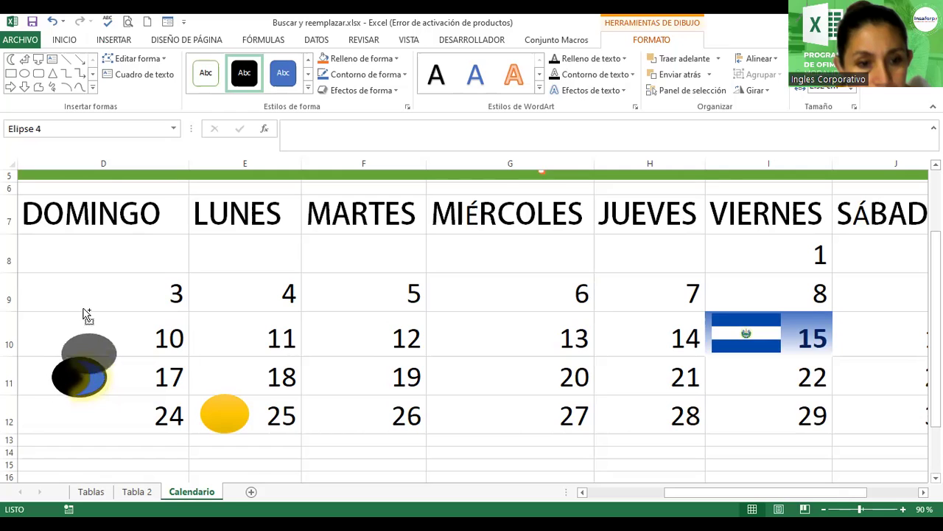
left_click(98, 377)
left_click_drag(98, 378, 112, 313, "ctrl")
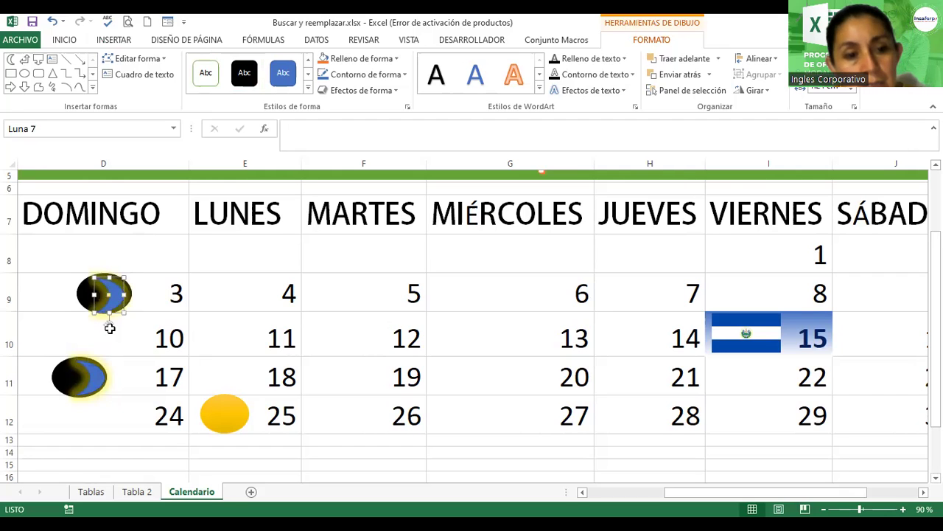
mouse_move(109, 325)
left_mouse_down()
mouse_move(132, 252)
mouse_move(108, 234)
left_mouse_up()
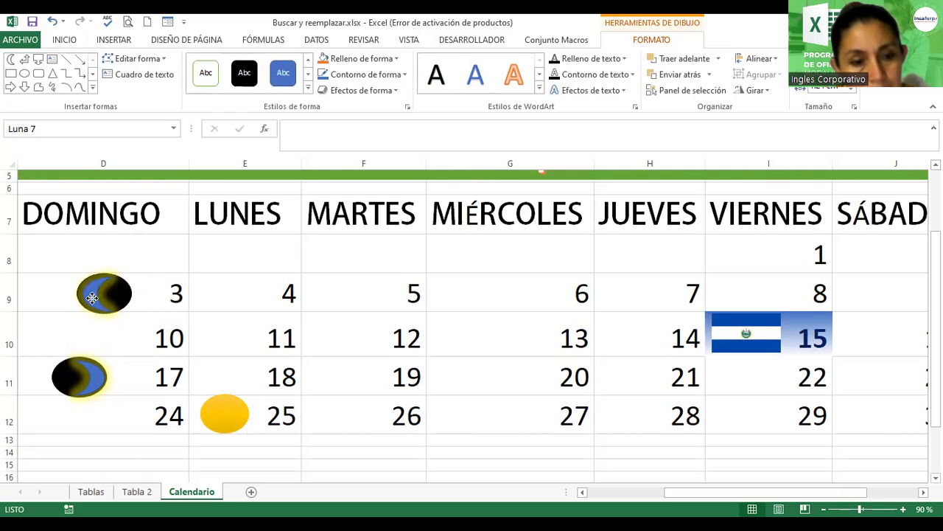
Copy the yellow oval from day 25 up beside day 11.
left_click(92, 297)
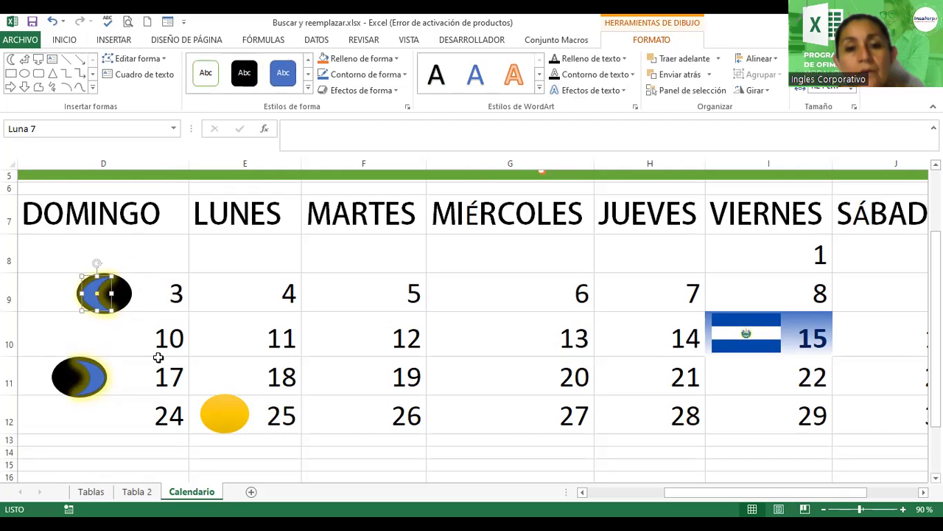
left_click(238, 412)
left_click_drag(239, 410, 244, 333)
Make the copied oval grey and give it a Bisel bevel effect.
left_click(244, 72)
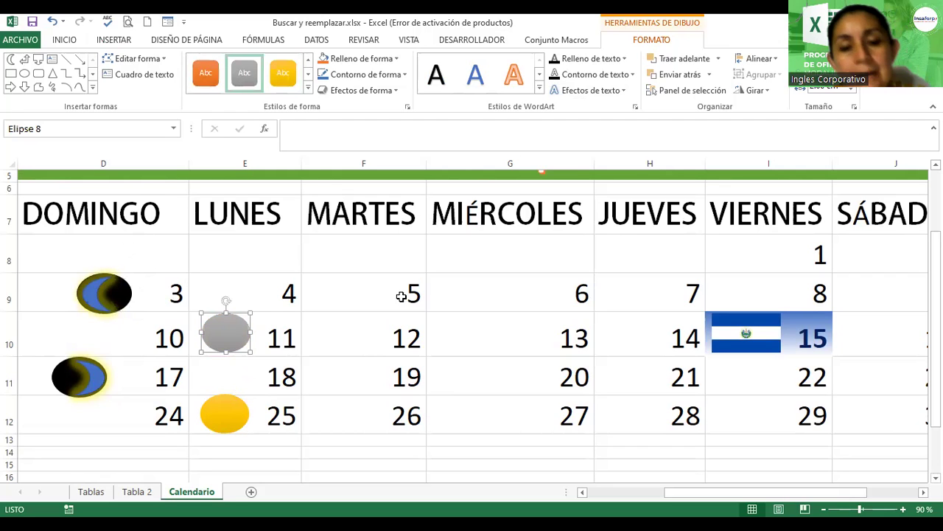
left_click(361, 90)
mouse_move(357, 268)
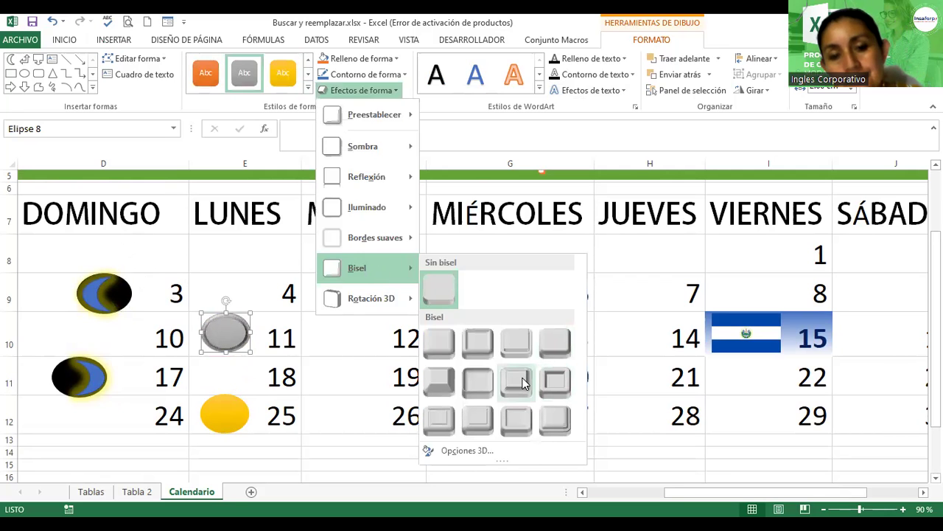
left_click(350, 347)
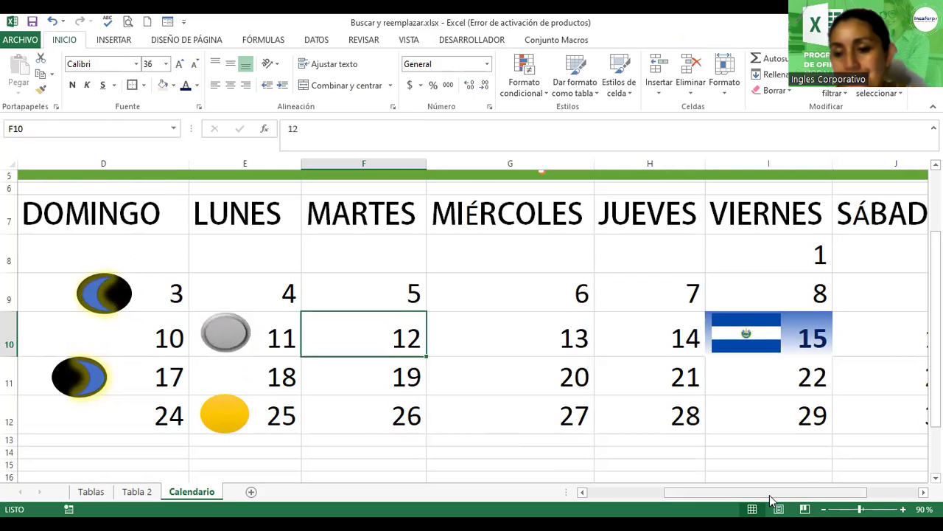
Select D7:J12 from the DOMINGO heading through row 12 and bold it.
scroll(471, 321, "down", 2)
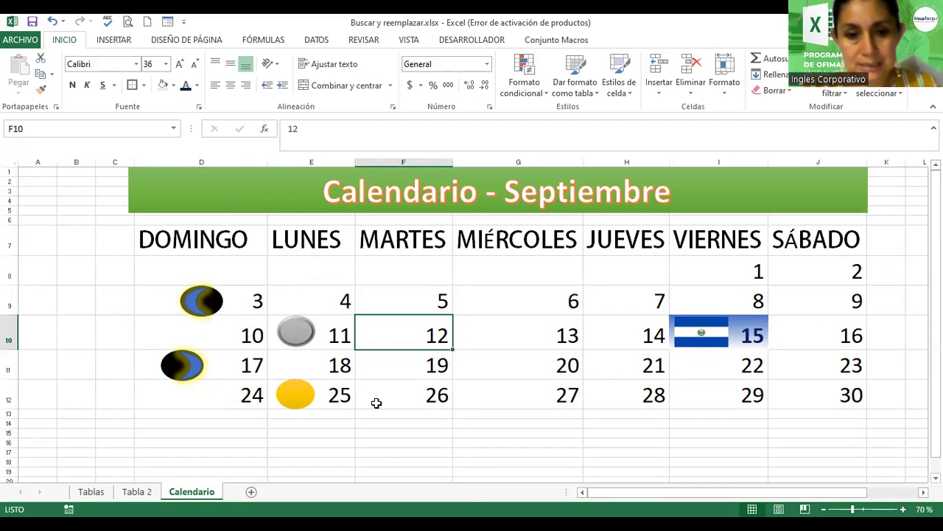
left_click(303, 336)
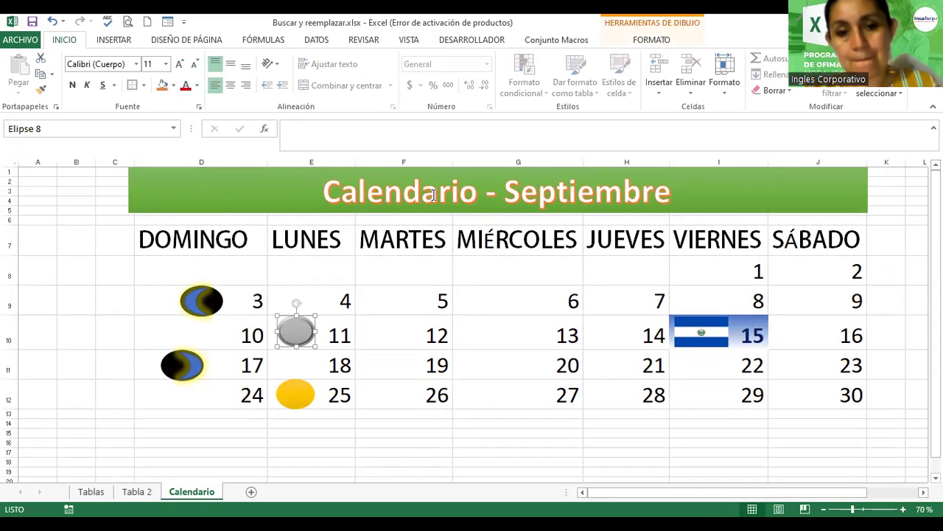
left_click(159, 239)
key("shift+Right")
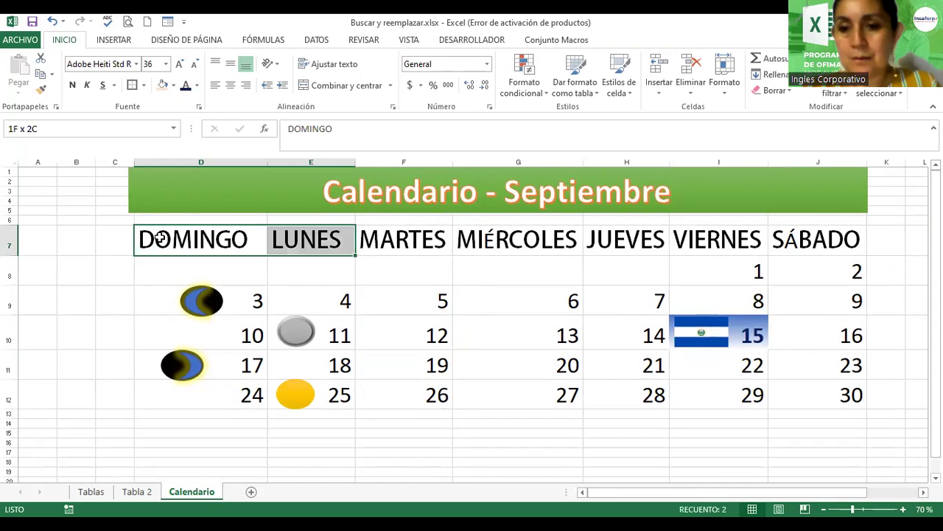
key("shift+Right")
key("shift+Right")
key("shift+Right")
key("shift+Right")
key("shift+Right")
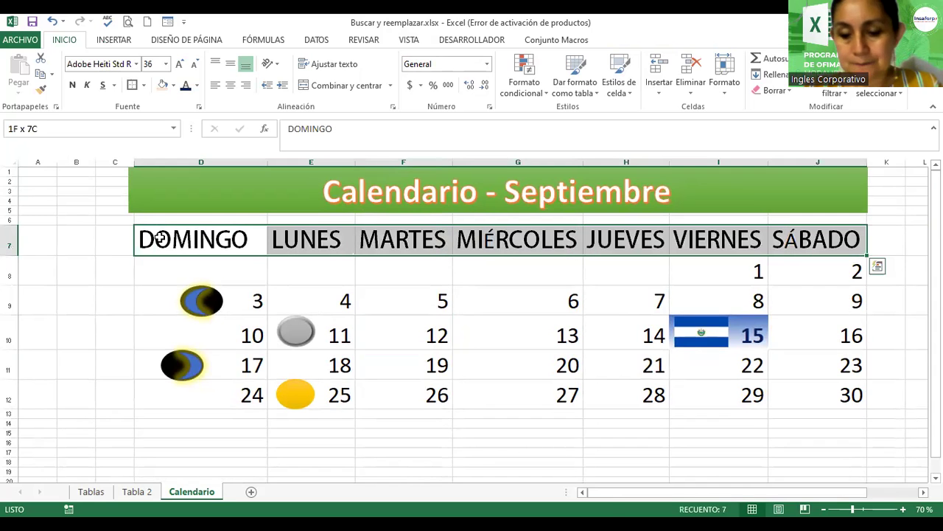
key("shift+Down")
key("shift+Down")
key("shift+Down")
key("shift+Down")
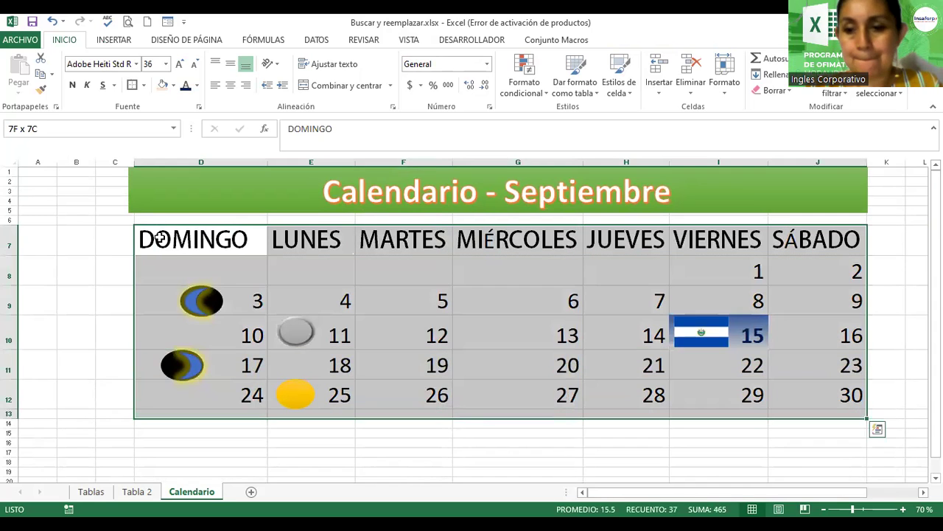
key("shift+Up")
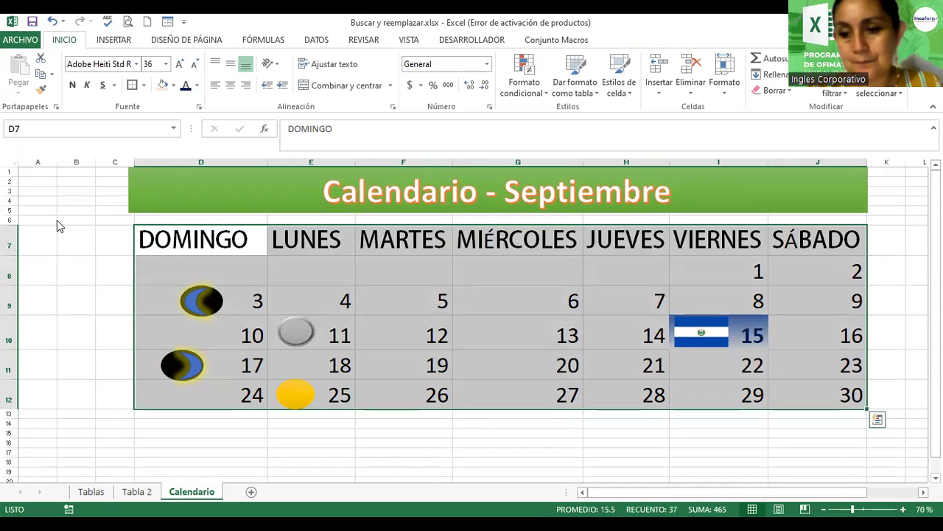
key("ctrl+b")
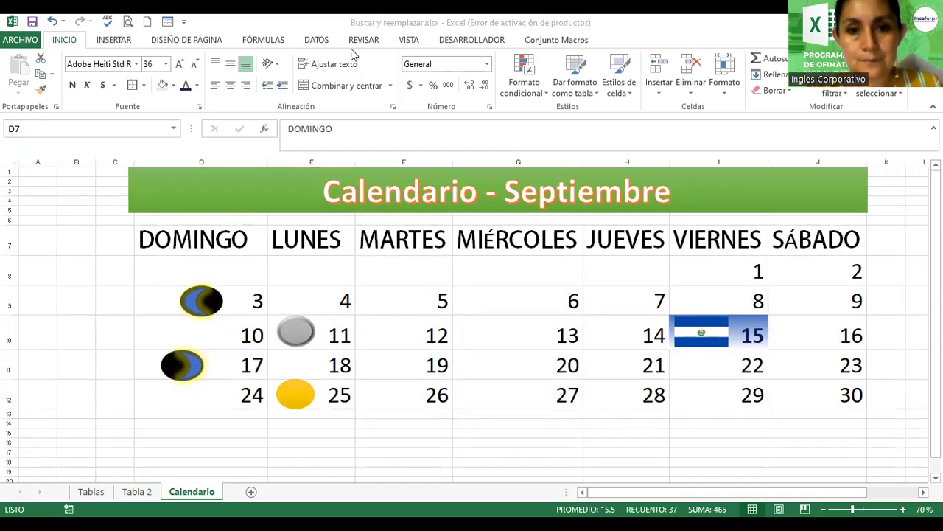
In Format Cells, give the grid dark-blue double top and bottom borders.
left_click(393, 109)
left_click(393, 110)
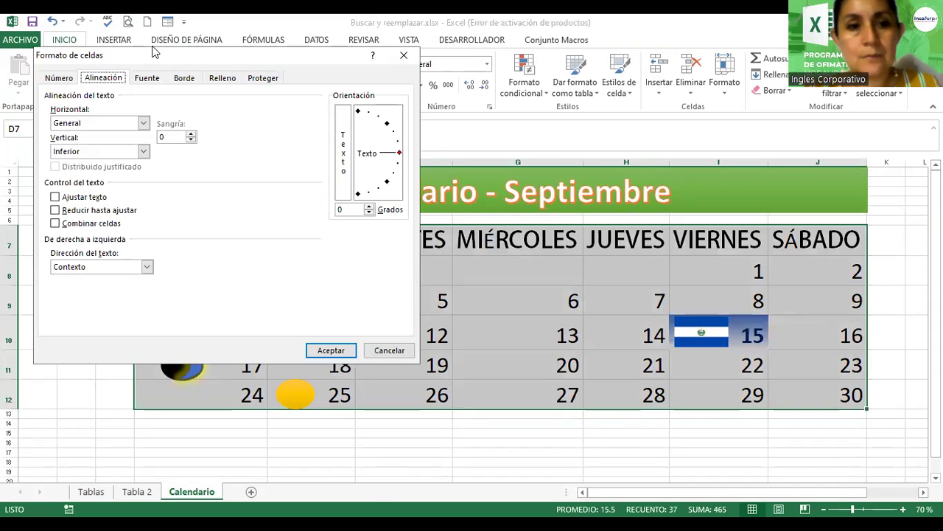
left_click(184, 77)
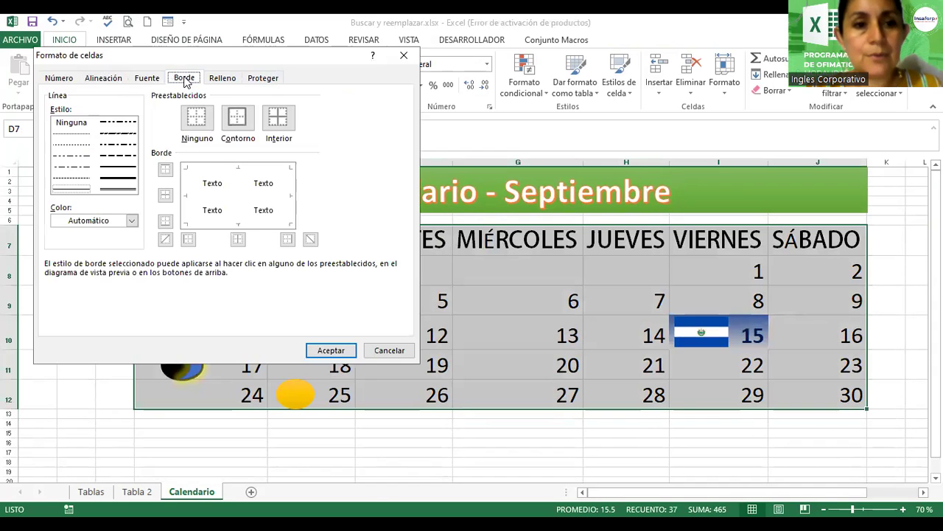
left_click(123, 189)
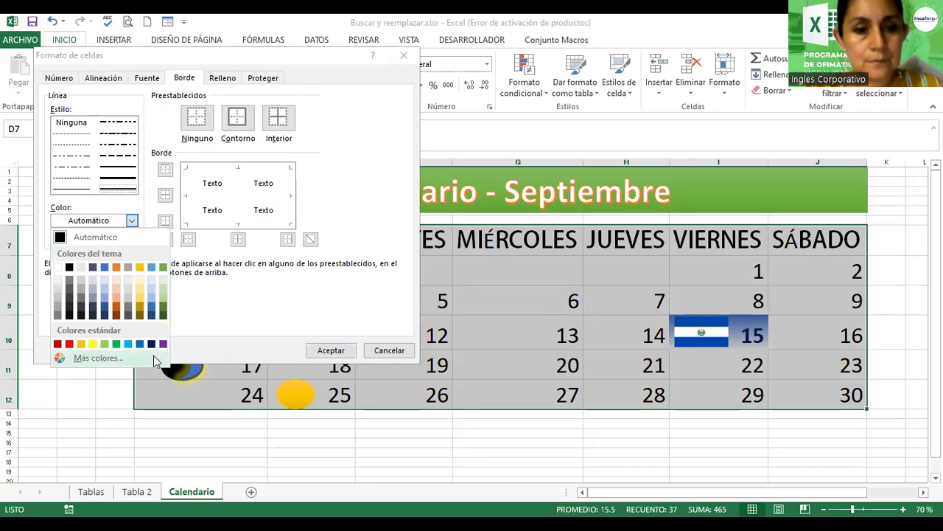
left_click(155, 344)
left_click(236, 176)
left_click(237, 227)
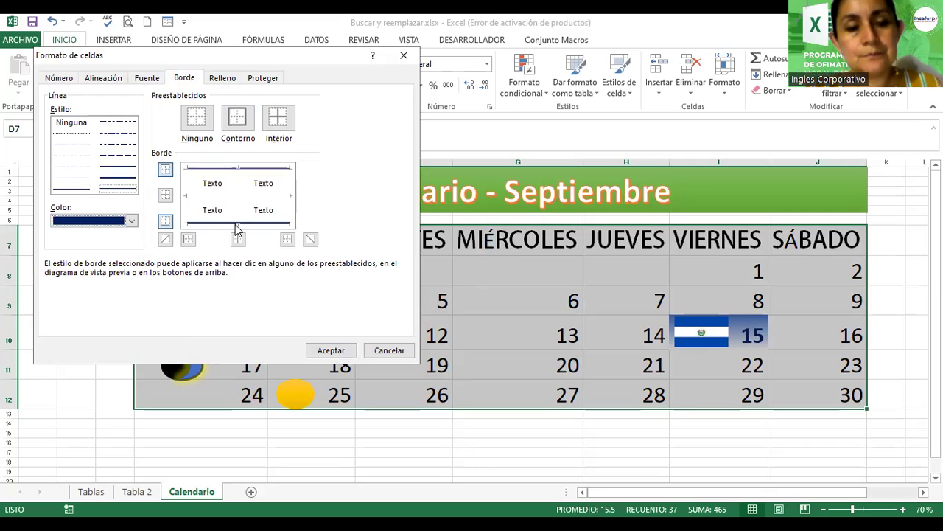
Add dashed inner lines and solid left and right edges, then click Aceptar.
left_click(117, 156)
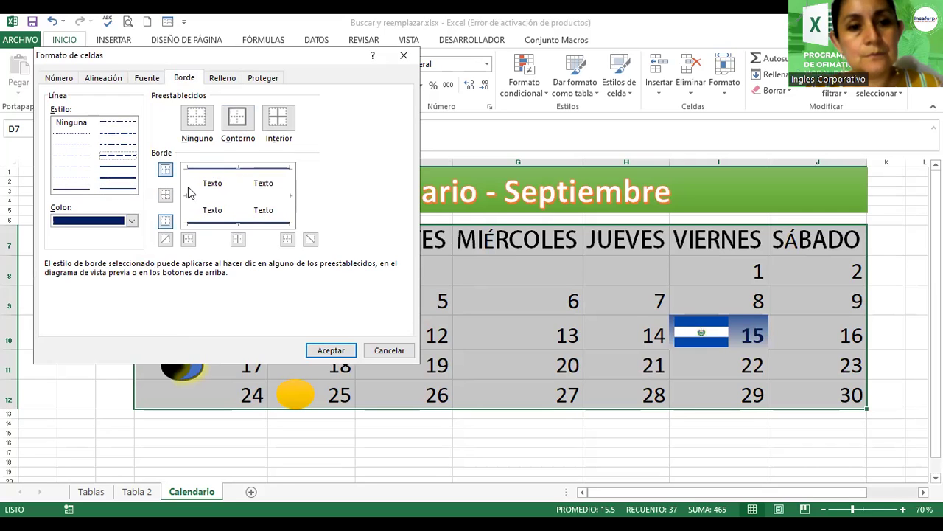
left_click(237, 198)
left_click(218, 197)
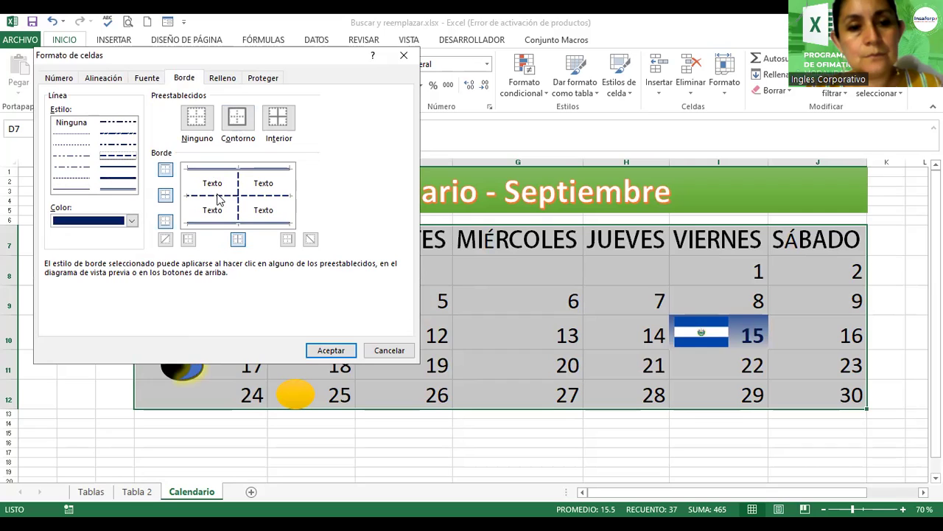
left_click(122, 144)
left_click(112, 167)
left_click(112, 170)
left_click(187, 188)
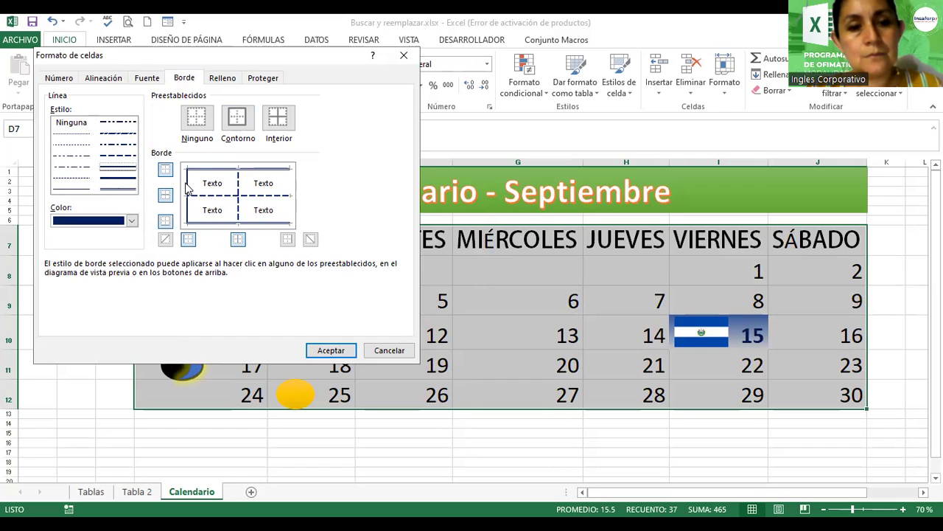
left_click(292, 188)
left_click(333, 352)
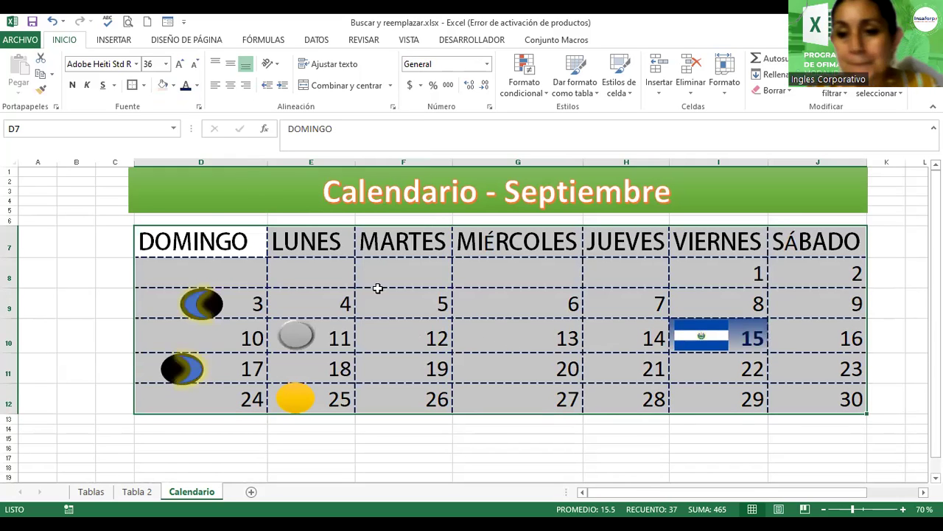
Enter 27 in D8 and fill it across to H8 as 27–31.
left_click(178, 272)
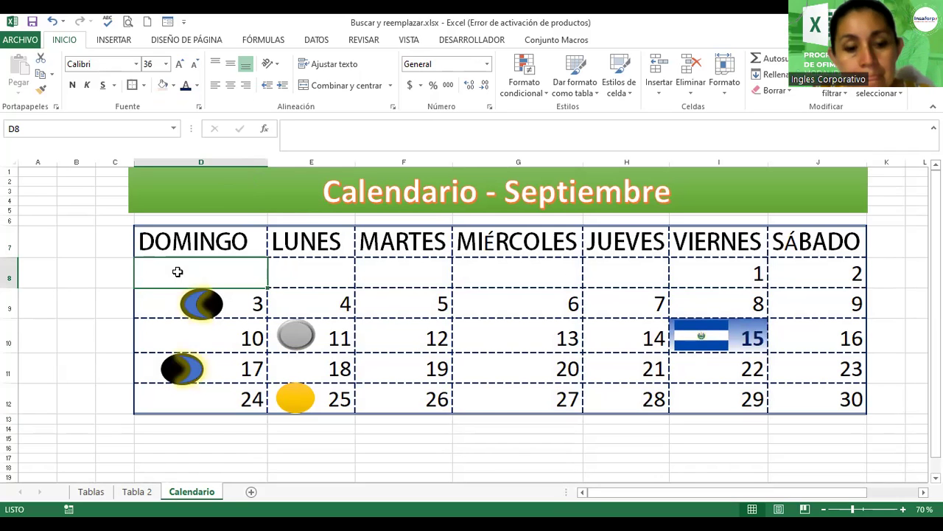
type("2")
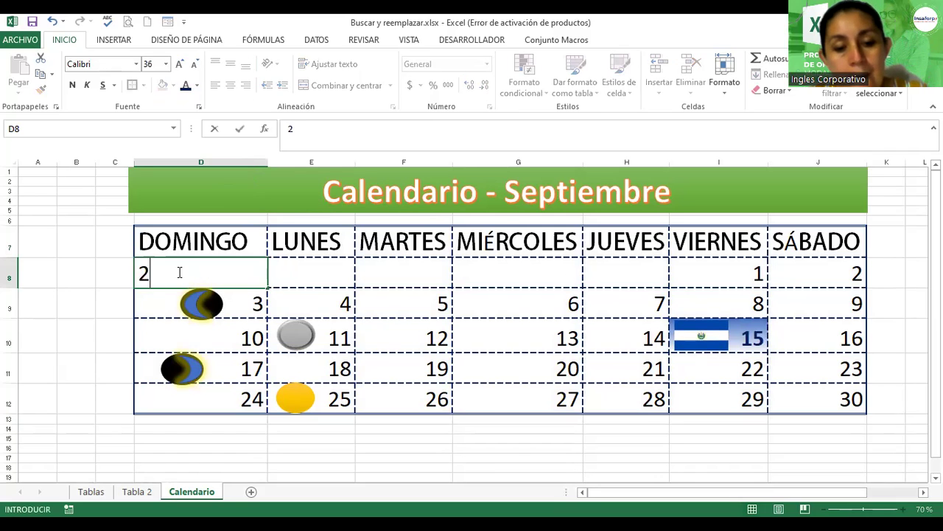
type("7")
key("Return")
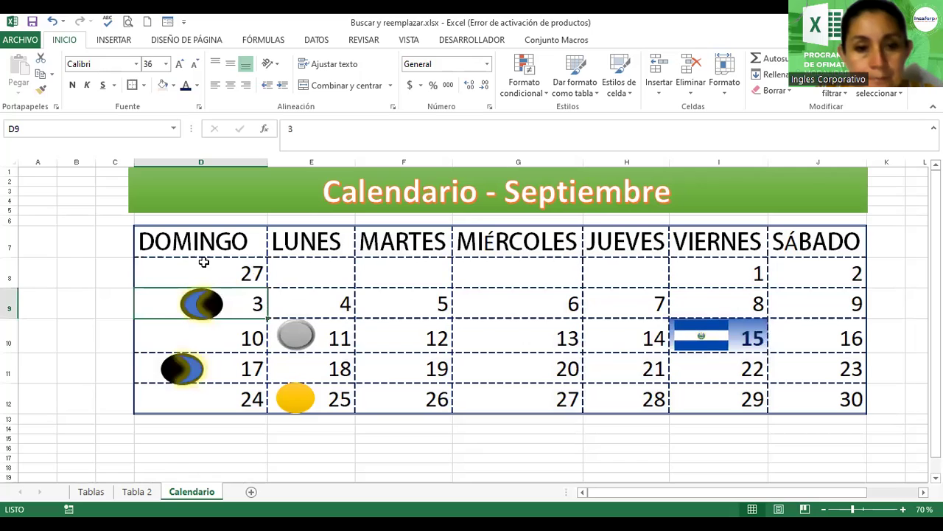
left_click(201, 263)
left_click_drag(271, 285, 319, 276)
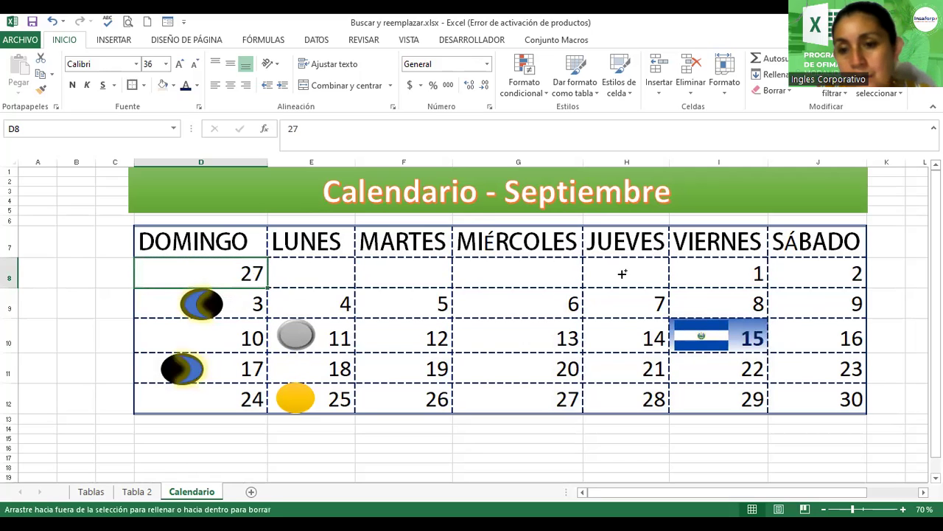
left_click_drag(634, 274, 658, 274)
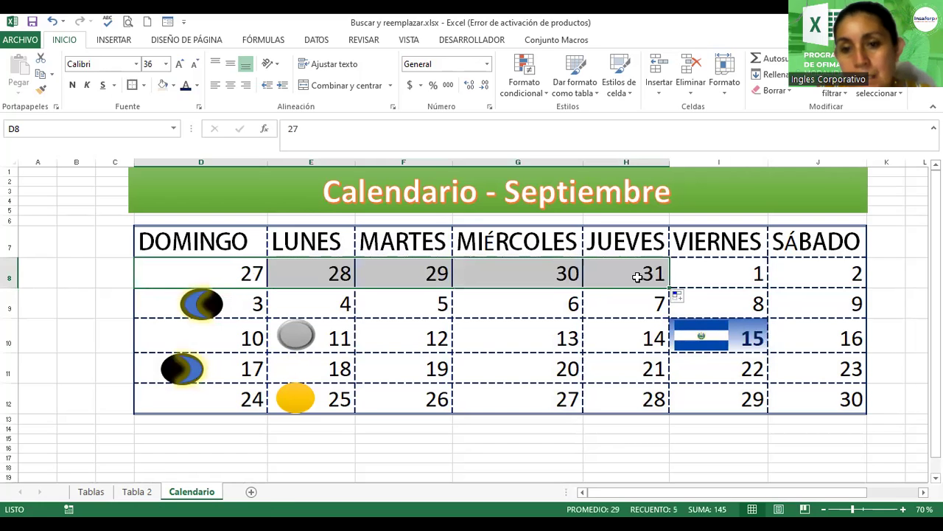
Make days 27–31 light grey and bold.
left_click(197, 86)
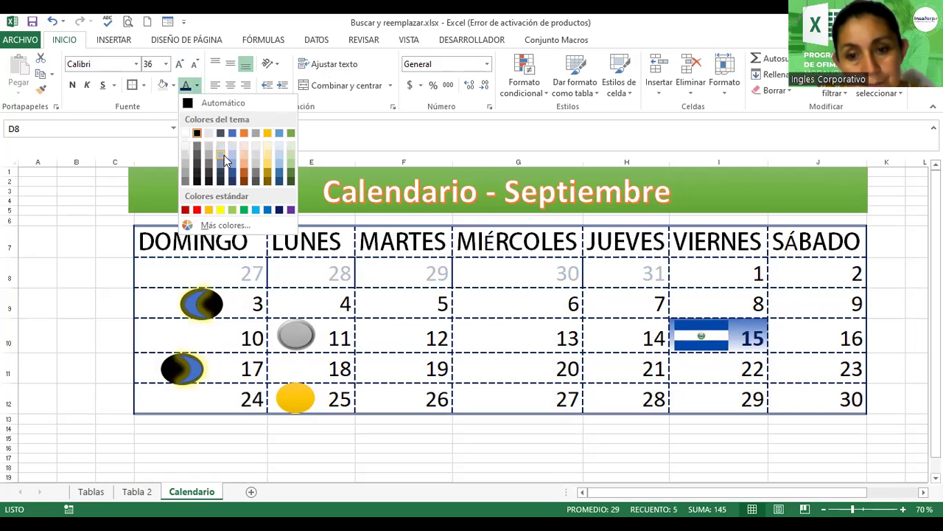
left_click(224, 155)
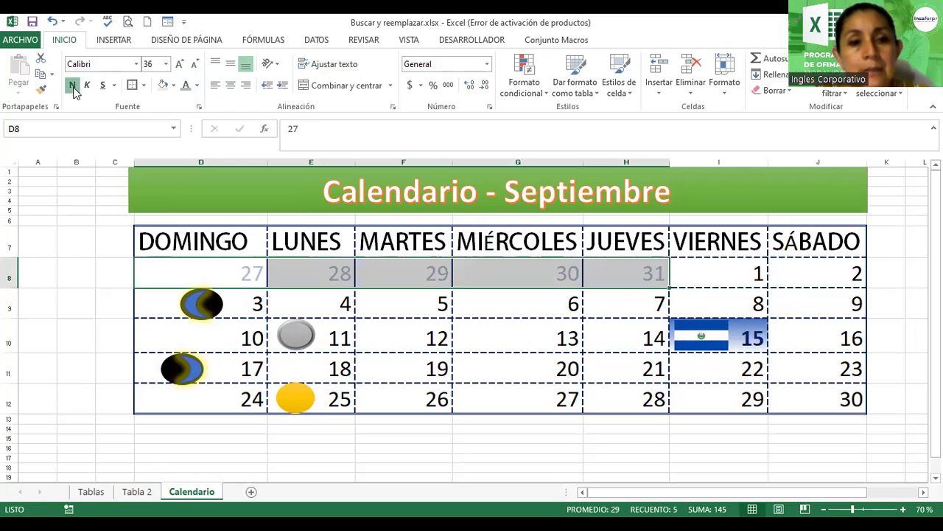
left_click(121, 269)
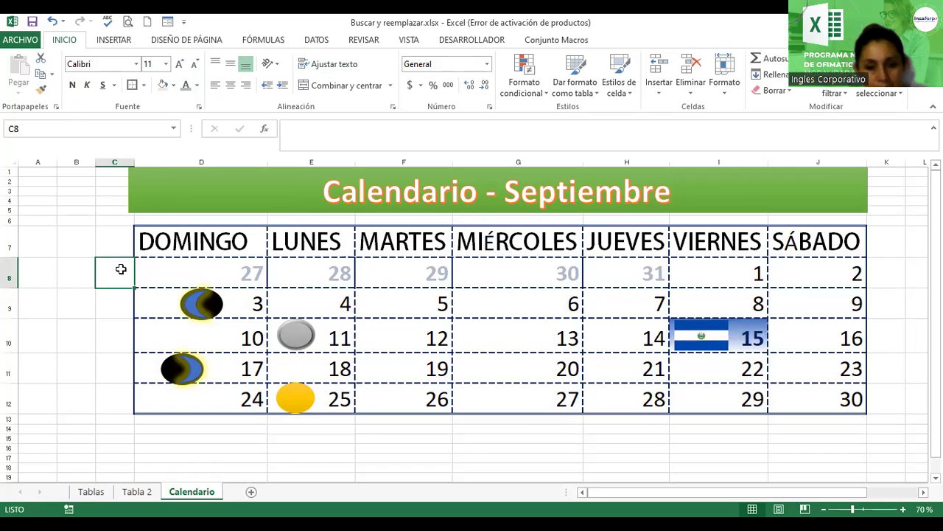
Draw an ellipse shape over the MARTES day 5 cell.
left_click(195, 308)
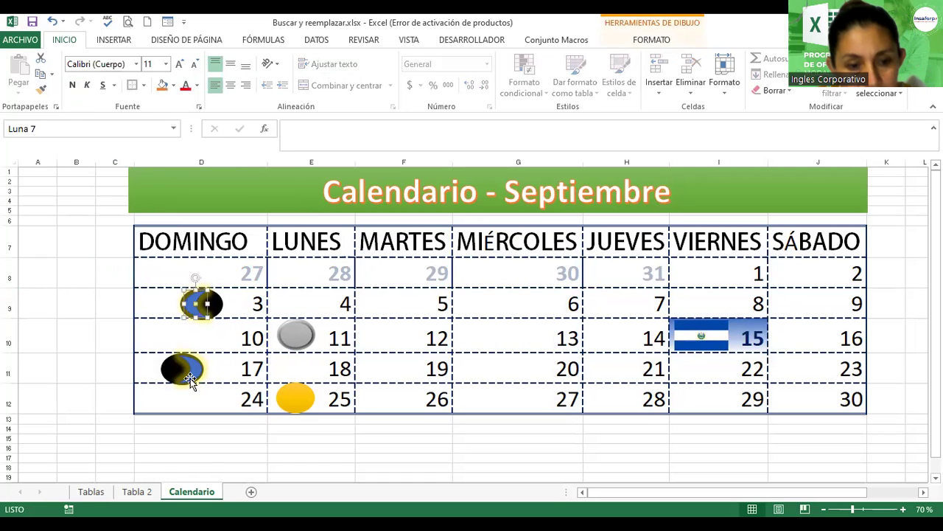
left_click(94, 323)
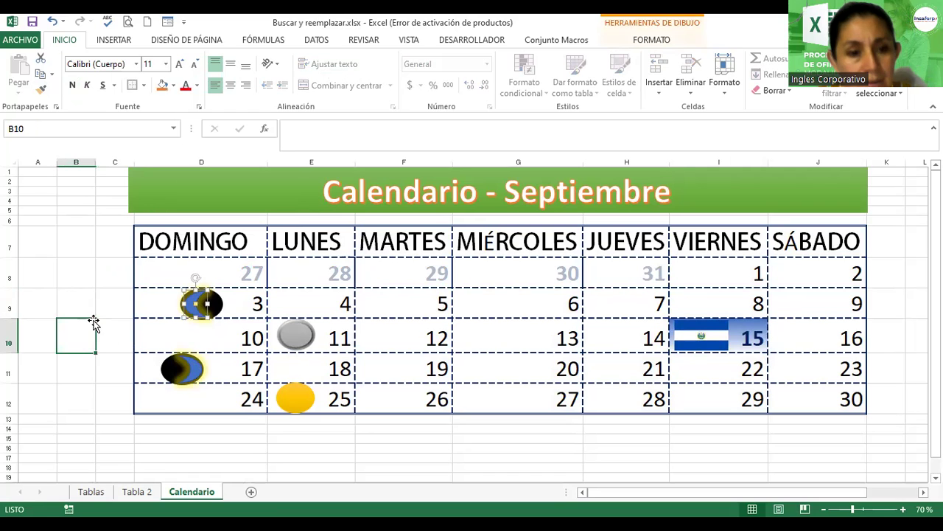
left_click(117, 41)
left_click(207, 59)
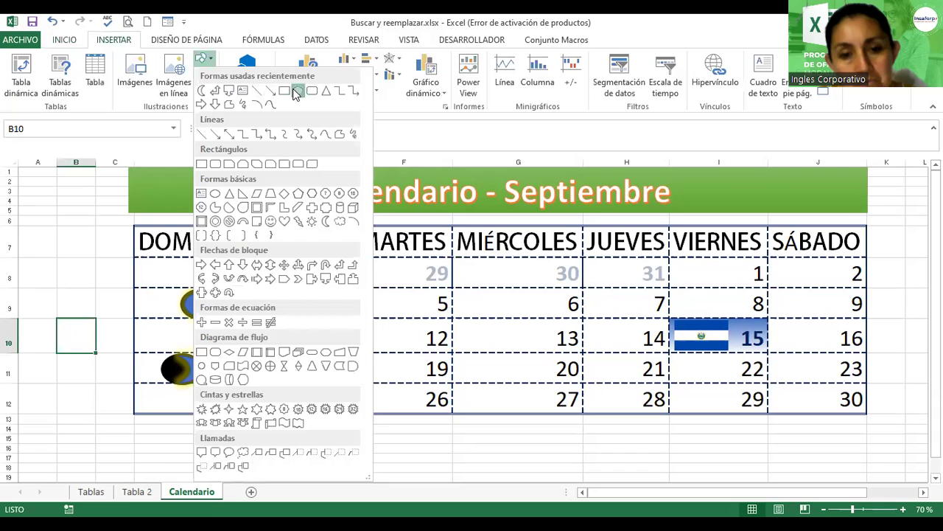
left_click(297, 91)
left_click_drag(379, 290, 427, 329)
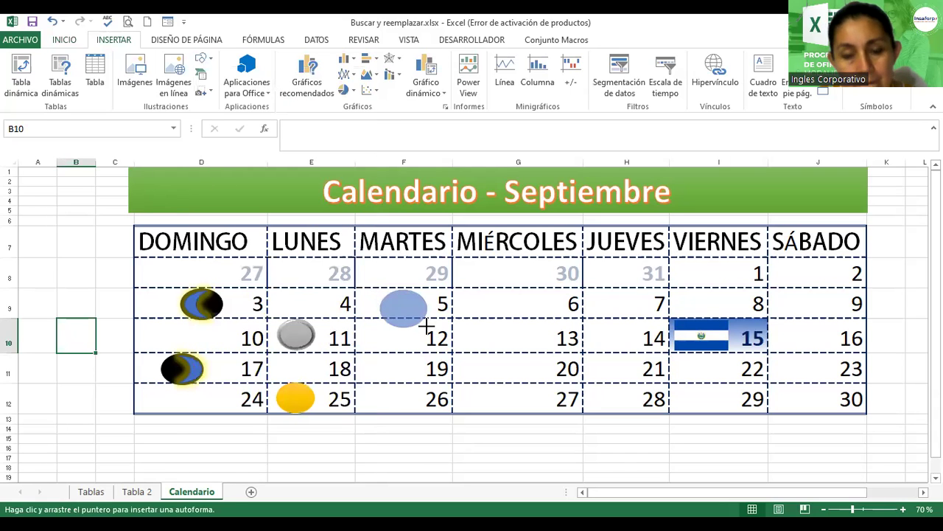
Fill the oval black and draw a blue Luna crescent over its left side.
left_click(244, 73)
left_click(81, 272)
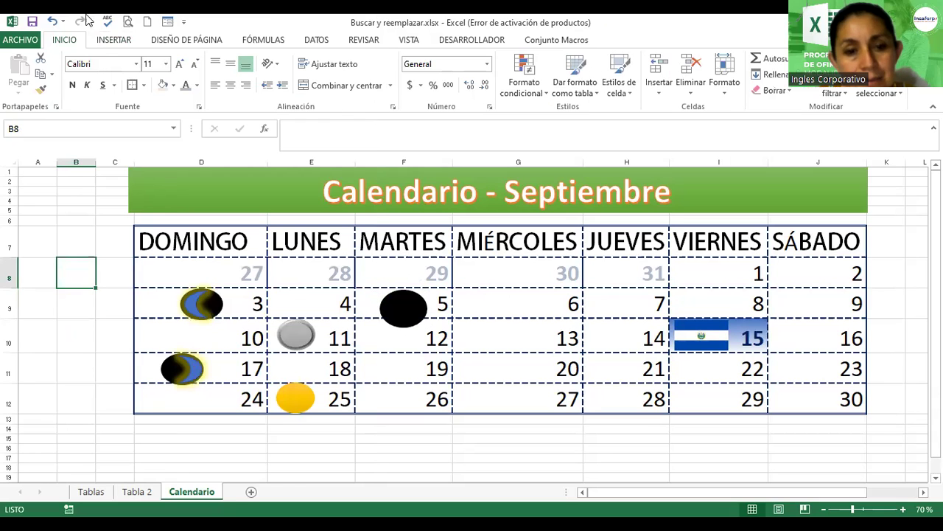
left_click(105, 44)
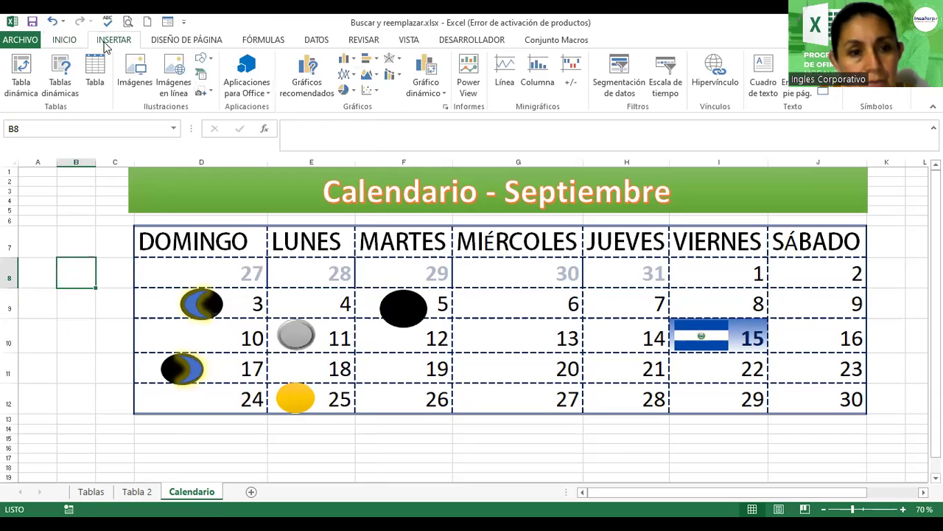
left_click(205, 61)
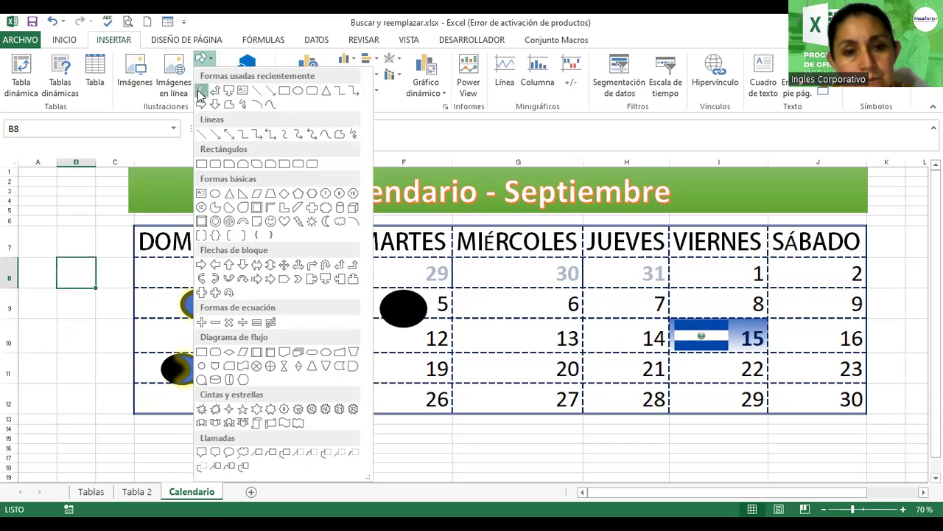
left_click(199, 92)
mouse_move(383, 290)
left_mouse_down()
mouse_move(415, 327)
mouse_move(398, 315)
left_mouse_up()
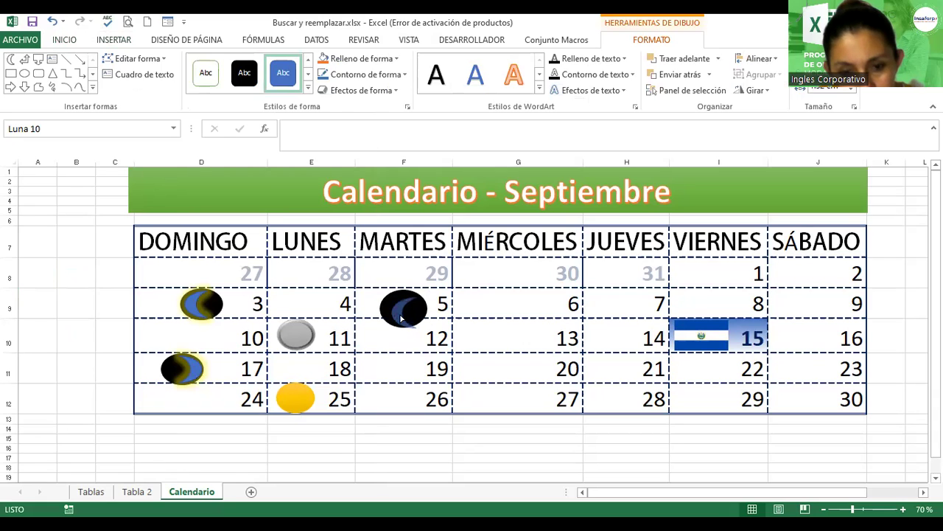
left_click_drag(403, 316, 388, 310)
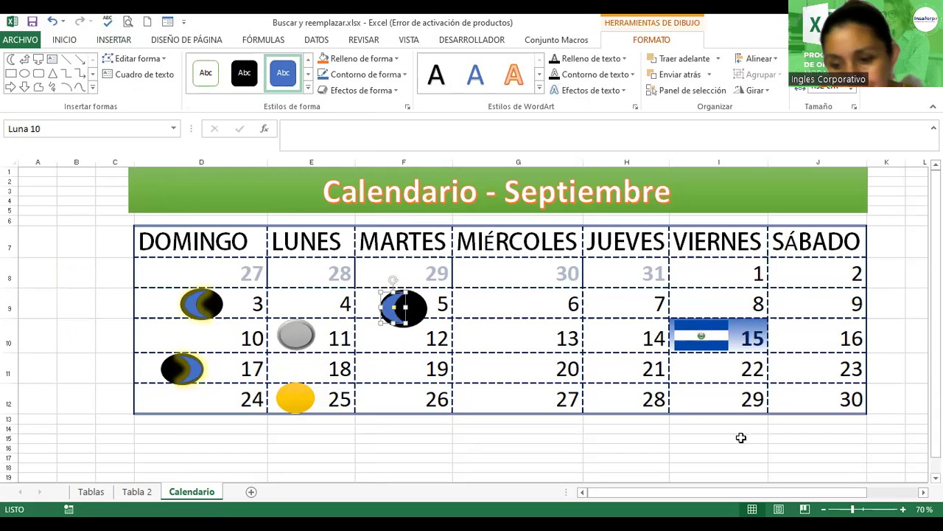
Zoom in on the calendar and select the blue crescent beside day 5.
left_click(903, 508)
left_click(903, 508)
left_click(903, 508)
left_click(903, 508)
scroll(472, 324, "right", 3)
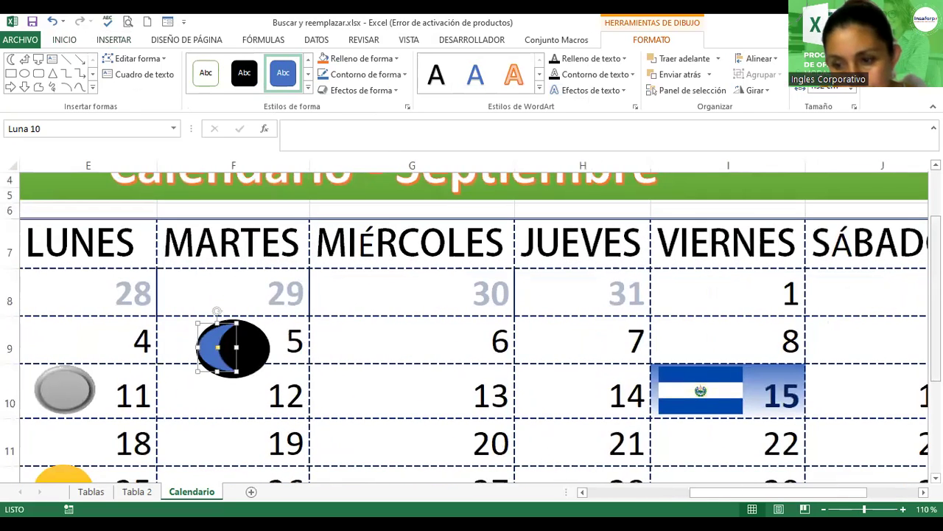
scroll(451, 369, "down", 1)
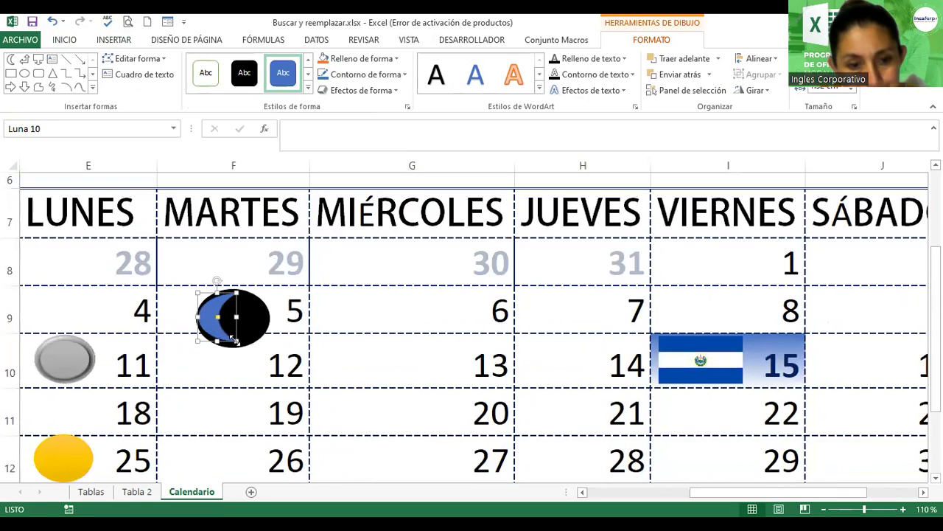
left_click(237, 343)
left_click(237, 342)
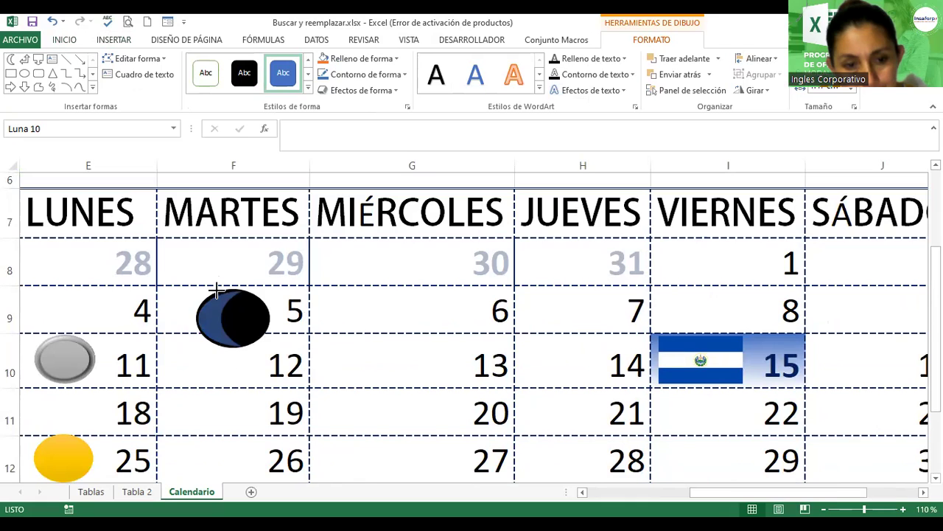
Give the crescent moon a yellow Iluminado glow from Shape Effects.
left_click(357, 90)
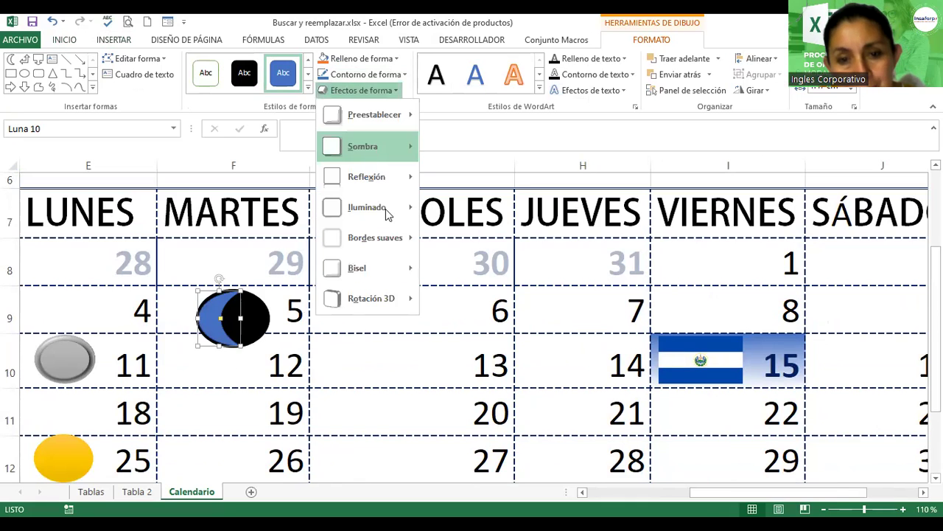
mouse_move(388, 208)
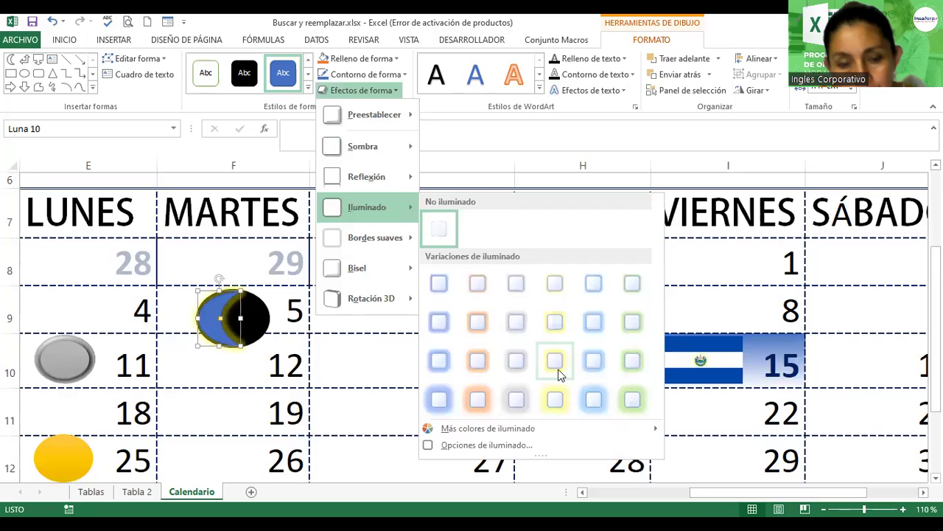
left_click(557, 369)
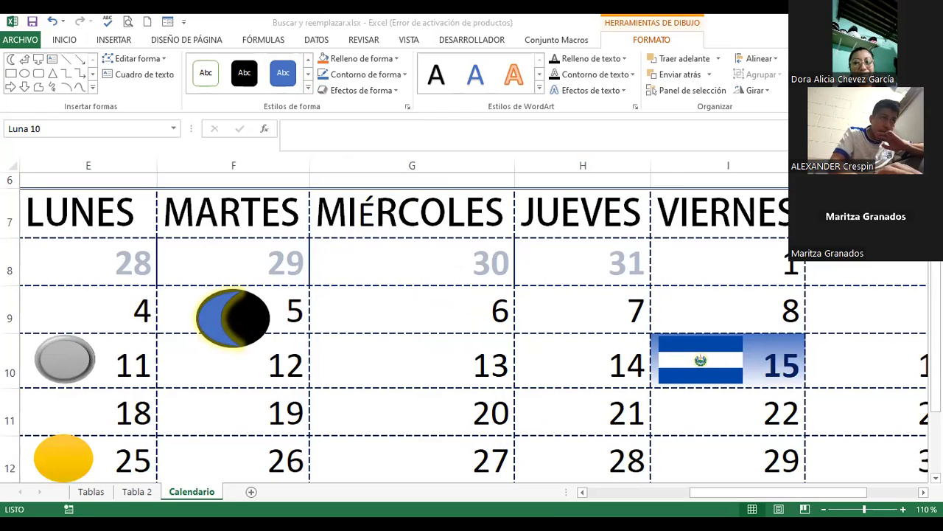
Zoom out to 70% and scroll right so the whole calendar, including SÁBADO, shows.
left_click(221, 318)
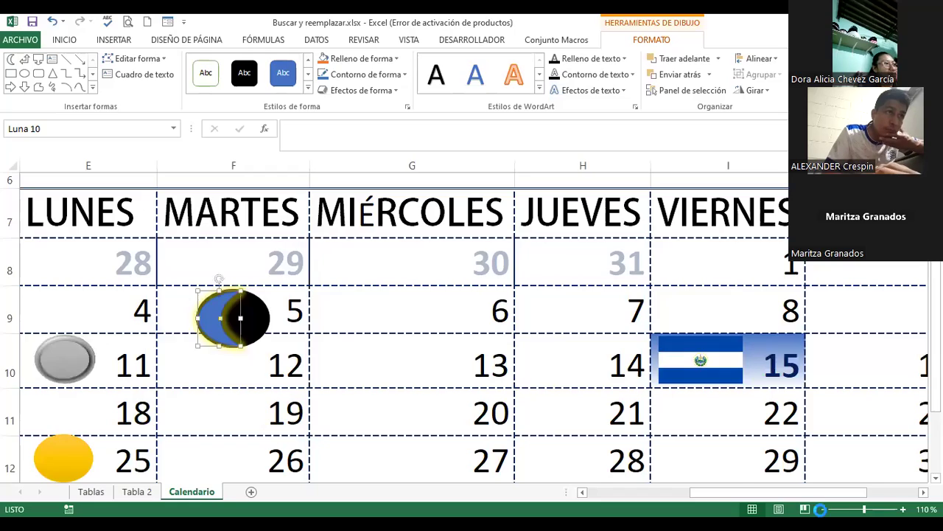
left_click(824, 509)
left_click(823, 509)
left_click(824, 509)
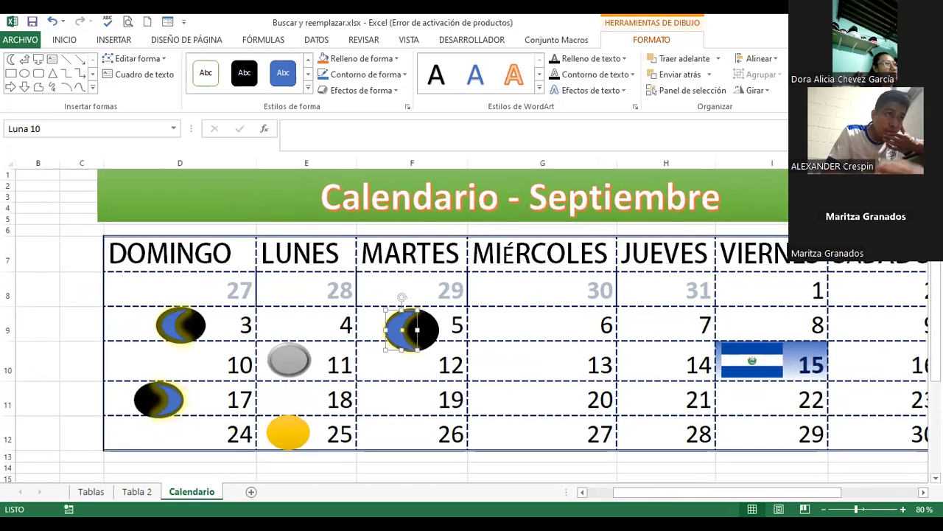
left_click(823, 509)
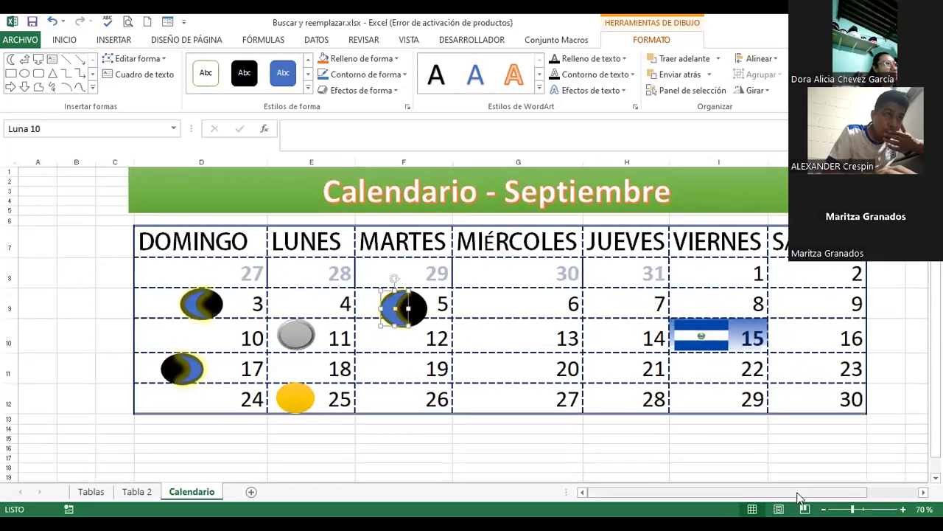
left_click_drag(799, 497, 851, 499)
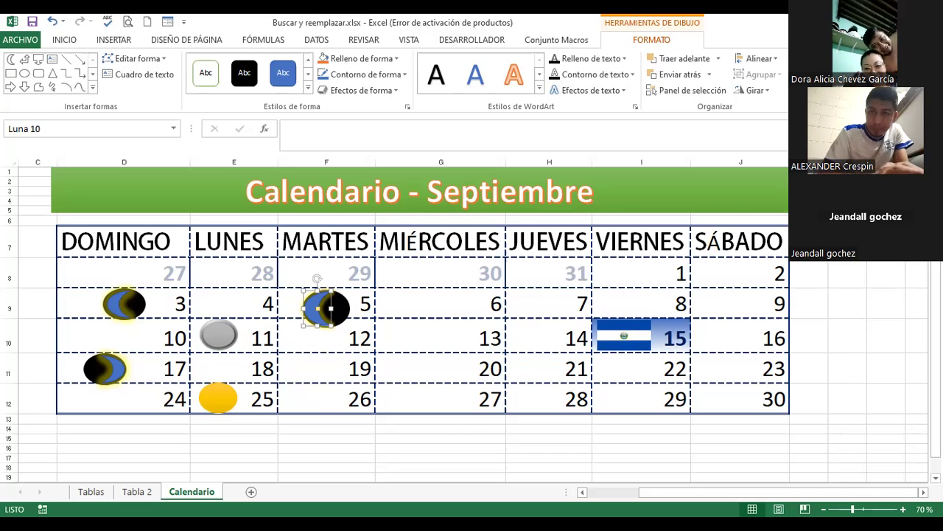
key("alt+Tab")
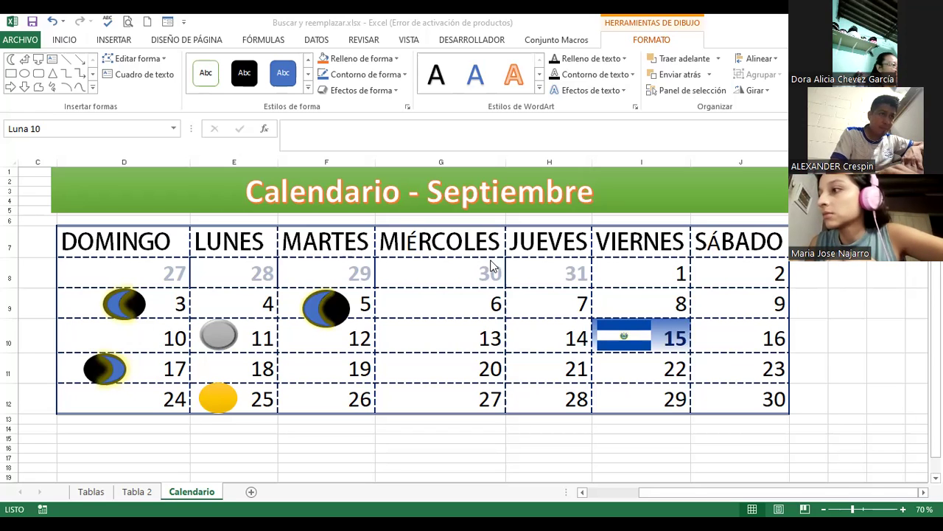
Replace the SÁBADO column's peach shading with a light blue fill from Format Cells' Relleno page.
left_click_drag(726, 242, 745, 401)
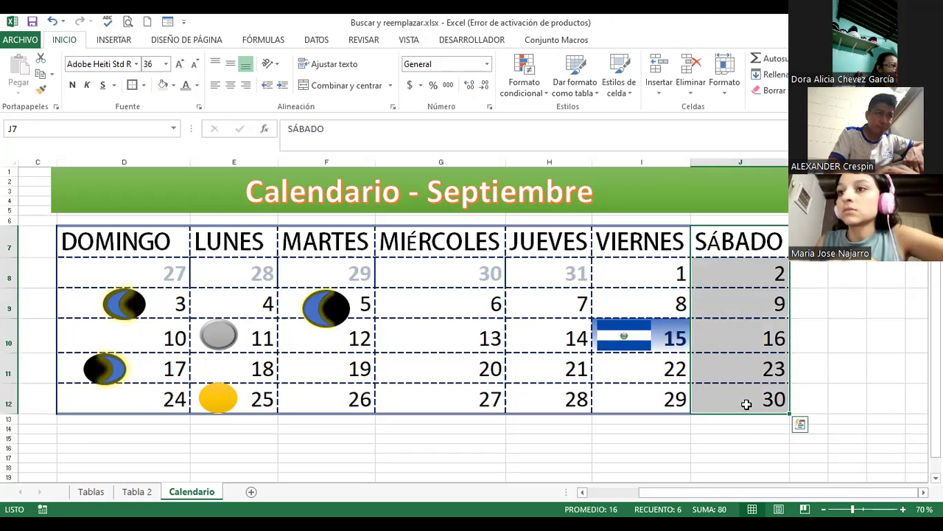
left_click(163, 84)
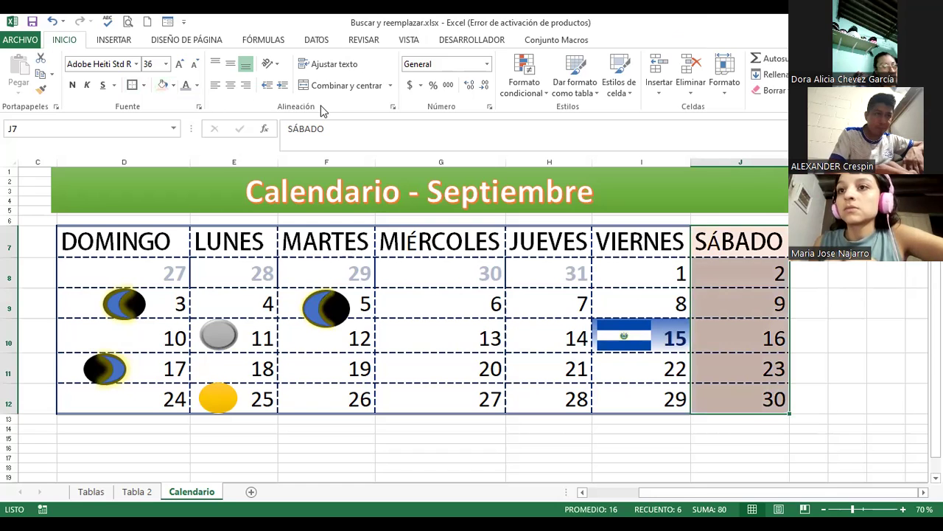
left_click(392, 109)
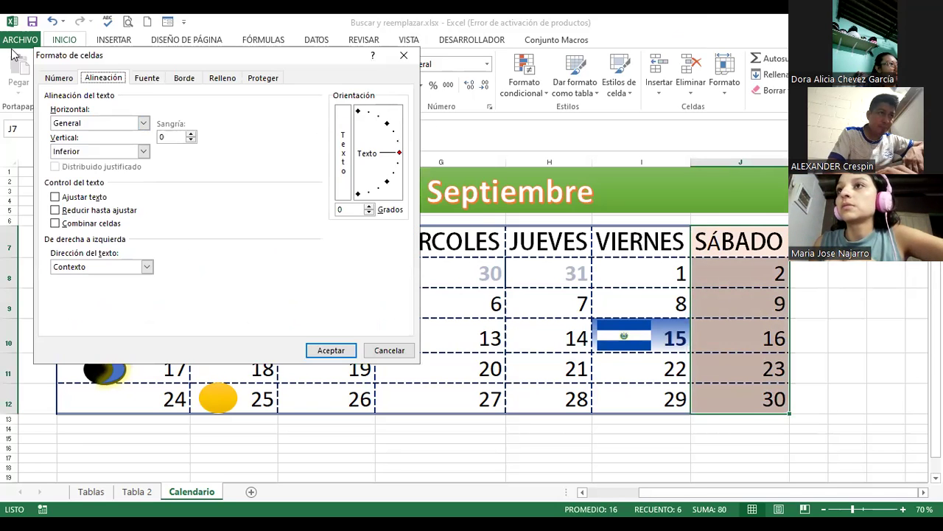
left_click(55, 79)
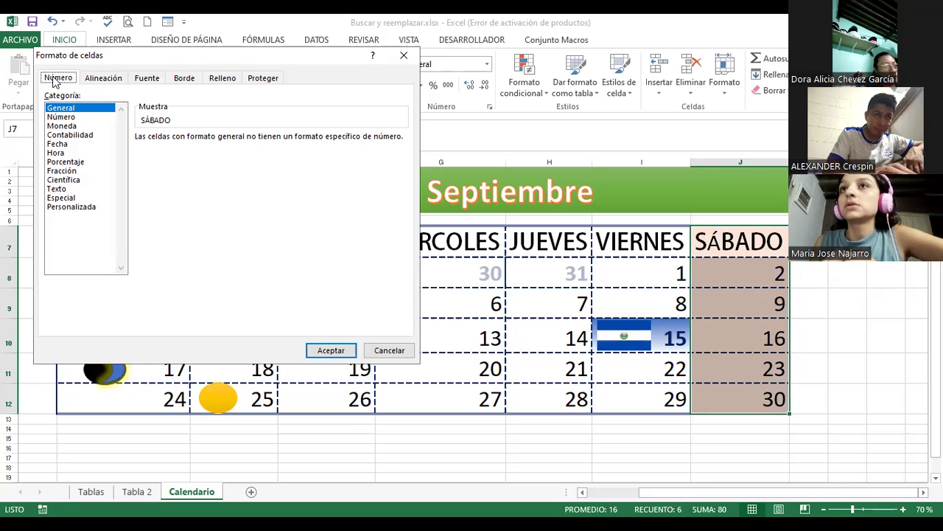
left_click(186, 79)
left_click(220, 80)
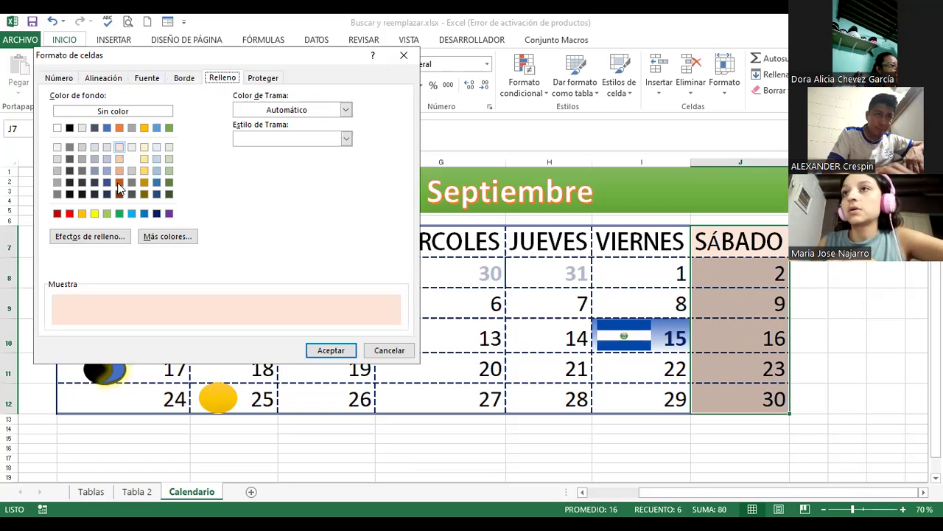
left_click(157, 147)
left_click(355, 349)
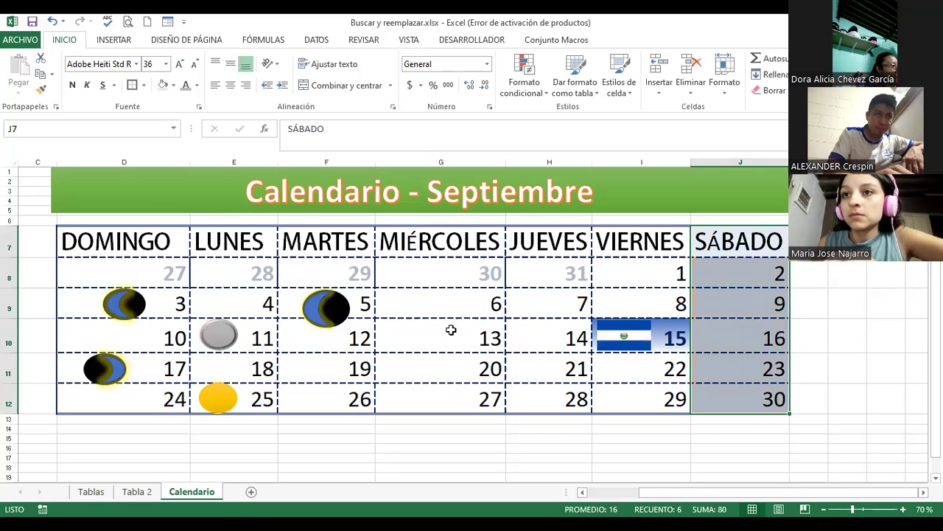
Bold the SÁBADO heading and Saturday dates 2, 9, 16, 23 and 30.
left_click(72, 85)
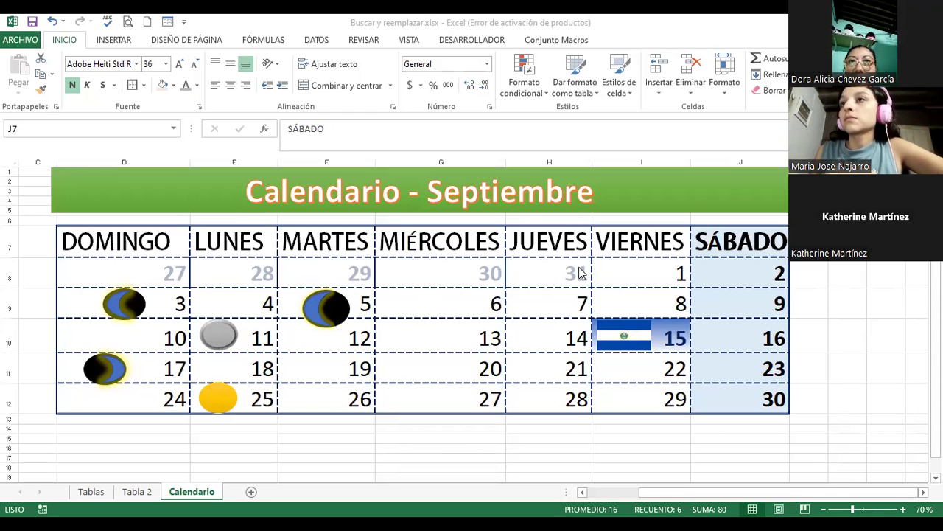
Check the title banner's shape effects, then go to the Tablas sheet via Tabla 2.
left_click(523, 193)
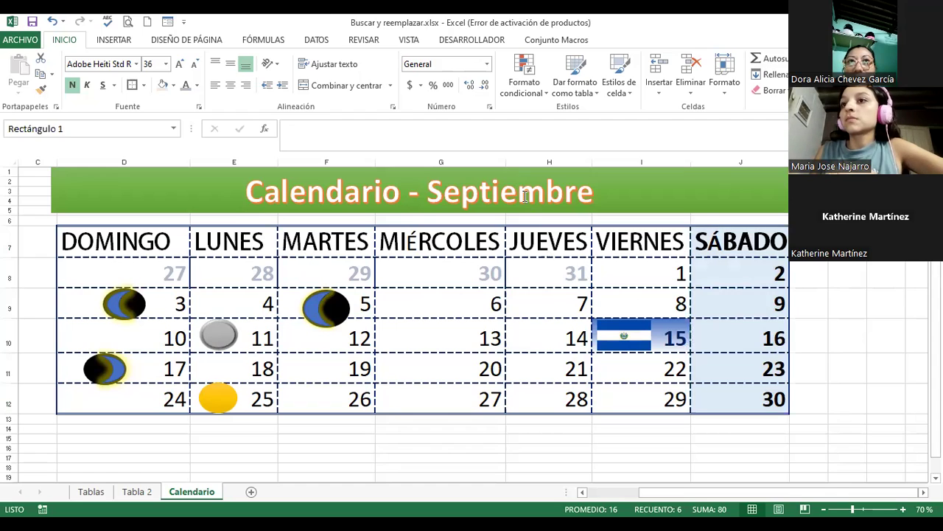
left_click_drag(598, 193, 246, 191)
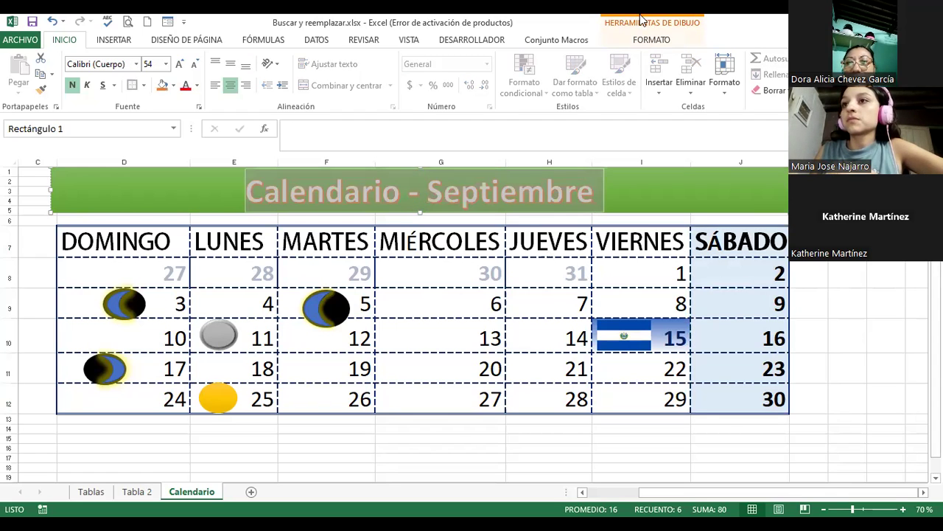
left_click(652, 45)
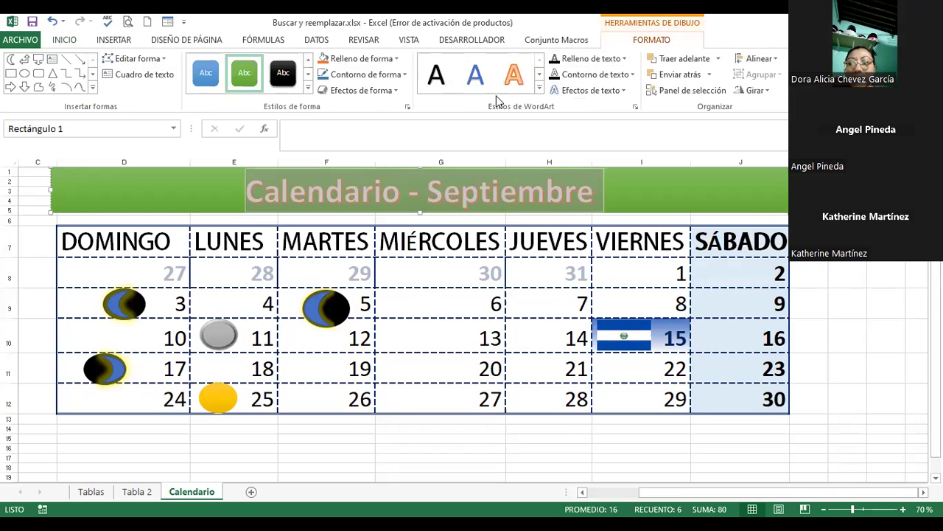
left_click(395, 91)
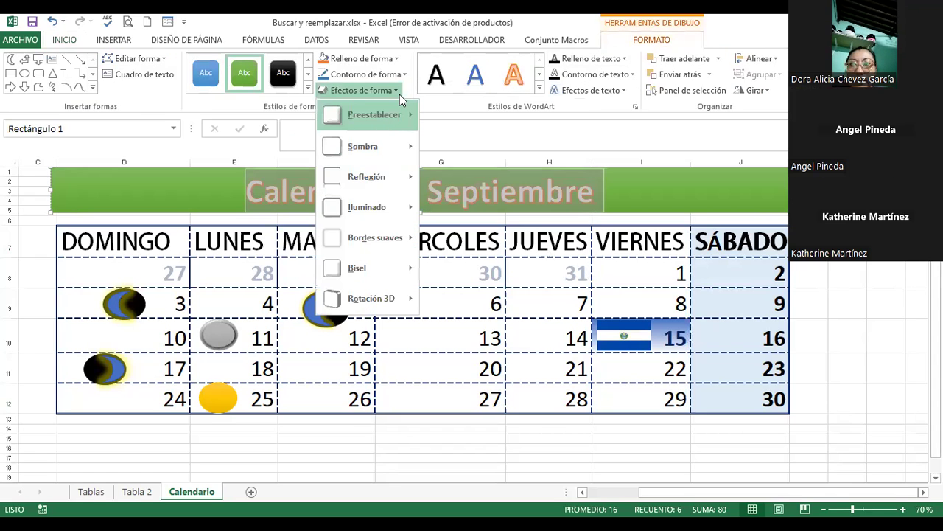
left_click(131, 492)
left_click(92, 492)
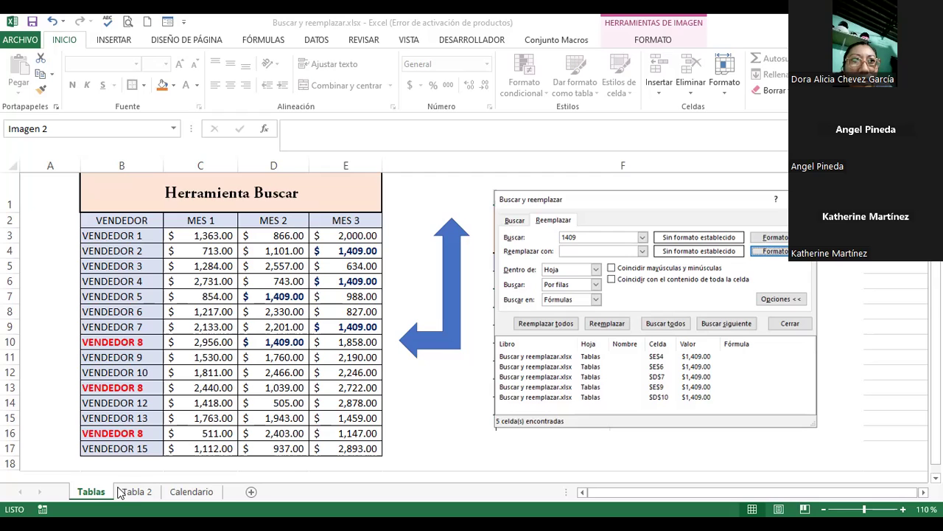
Go back to the Calendario sheet and clear the title text selection.
left_click(188, 492)
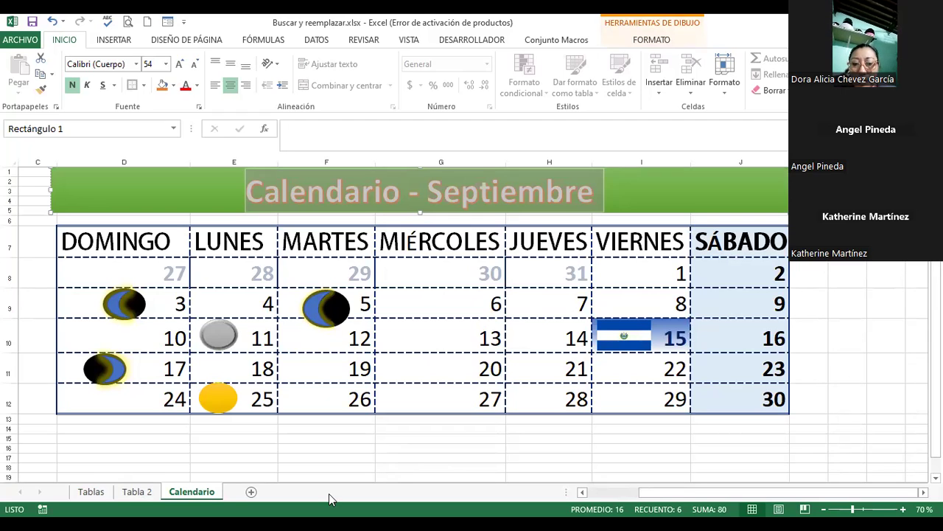
key("Escape")
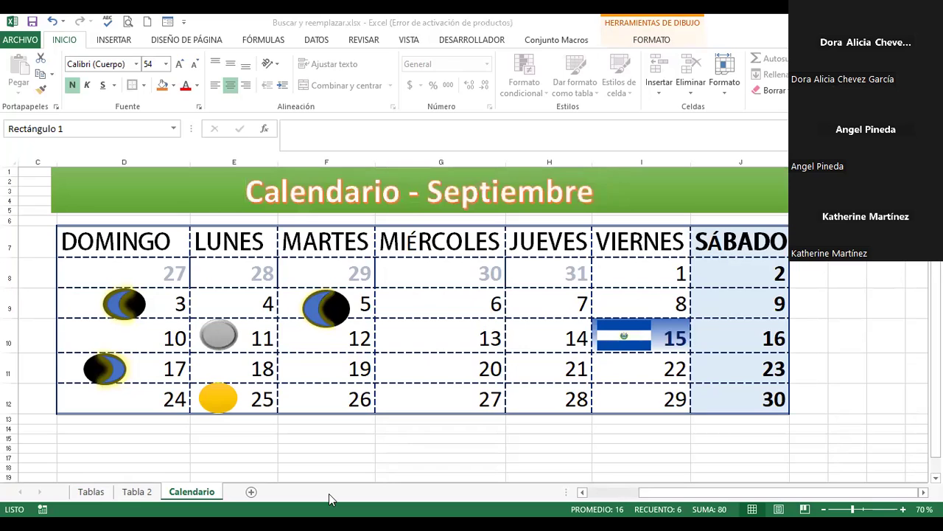